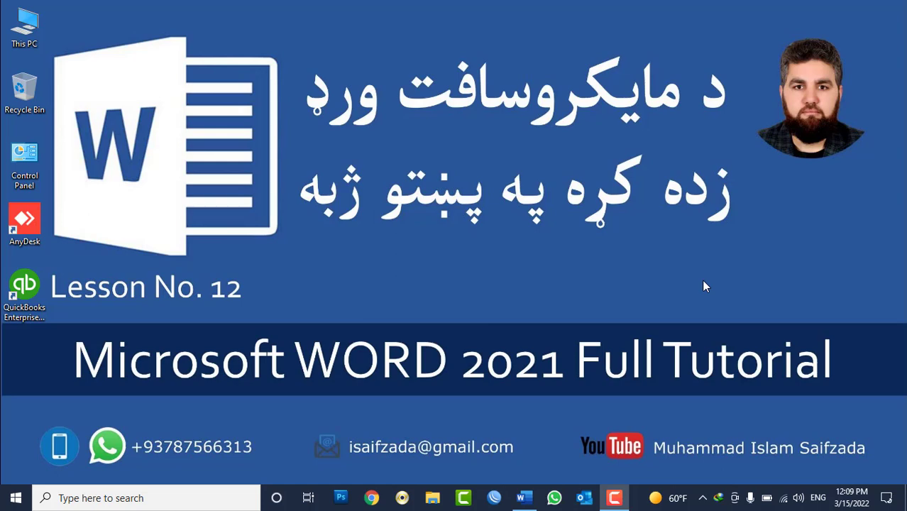
- Refresh the desktop and bring the blank Document1 Word window to the front
right_click(202, 187)
left_click(223, 224)
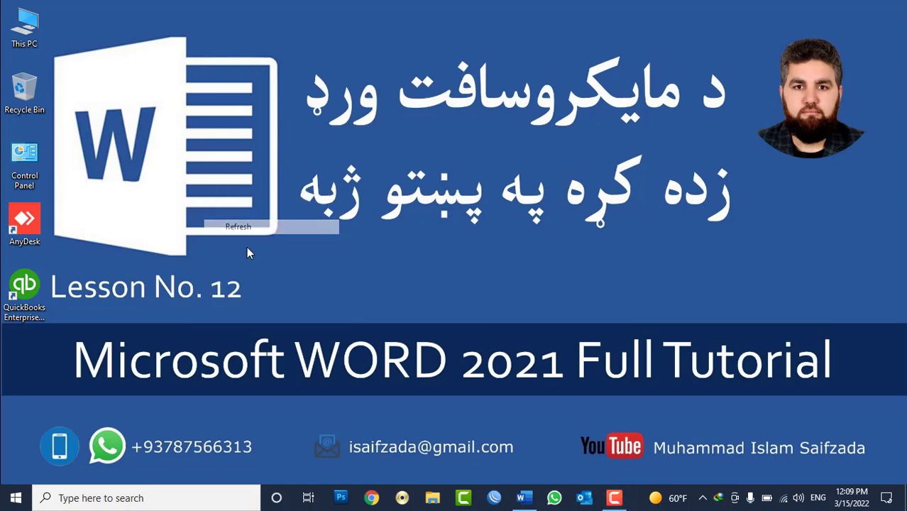
left_click(523, 498)
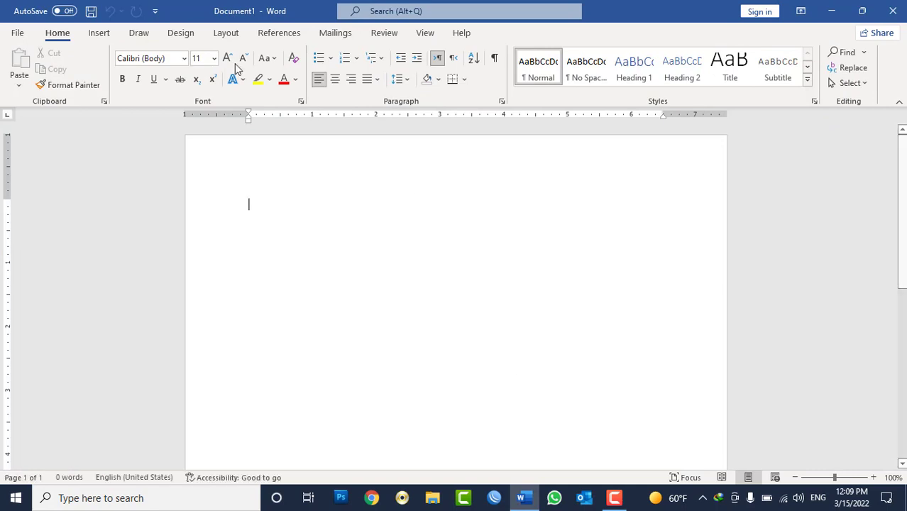
- Switch the ribbon to the Insert commands for adding graphics and objects
left_click(104, 36)
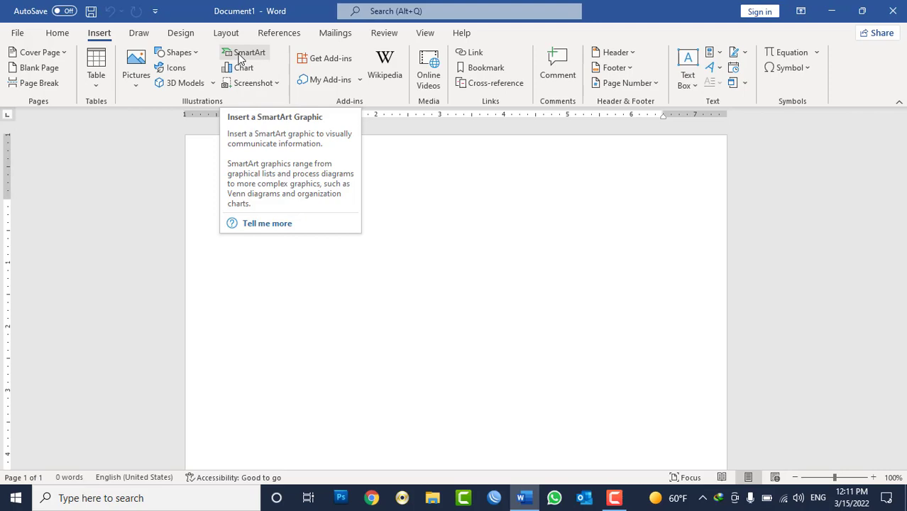
- Open the SmartArt chooser and browse the List, Process, Cycle, Hierarchy and Relationship categories
left_click(239, 60)
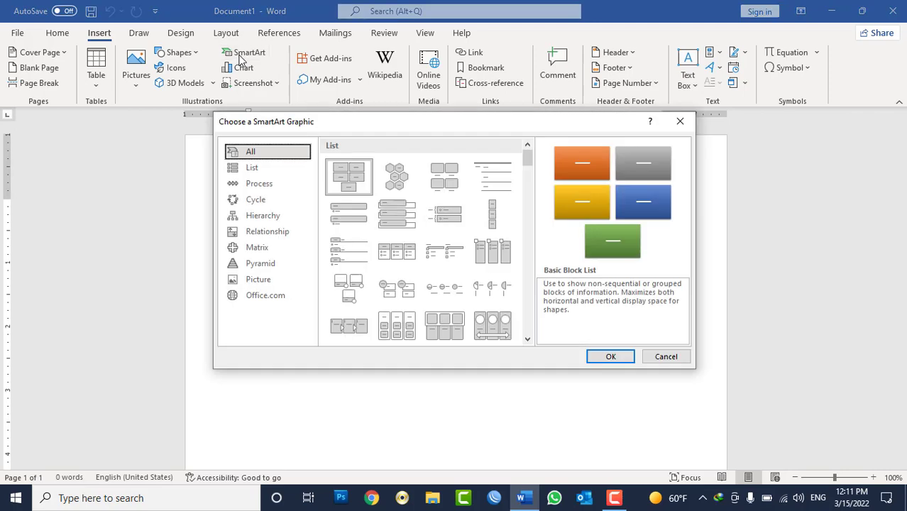
left_click_drag(328, 125, 356, 83)
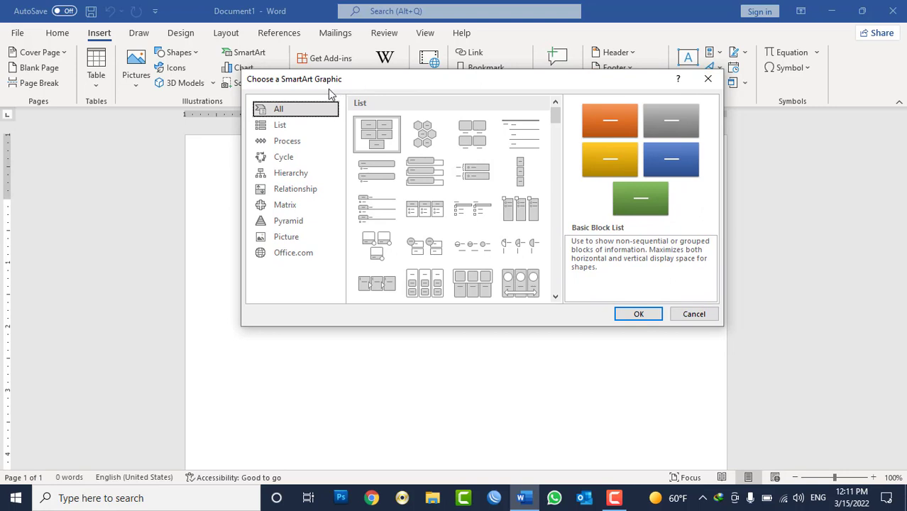
left_click(293, 125)
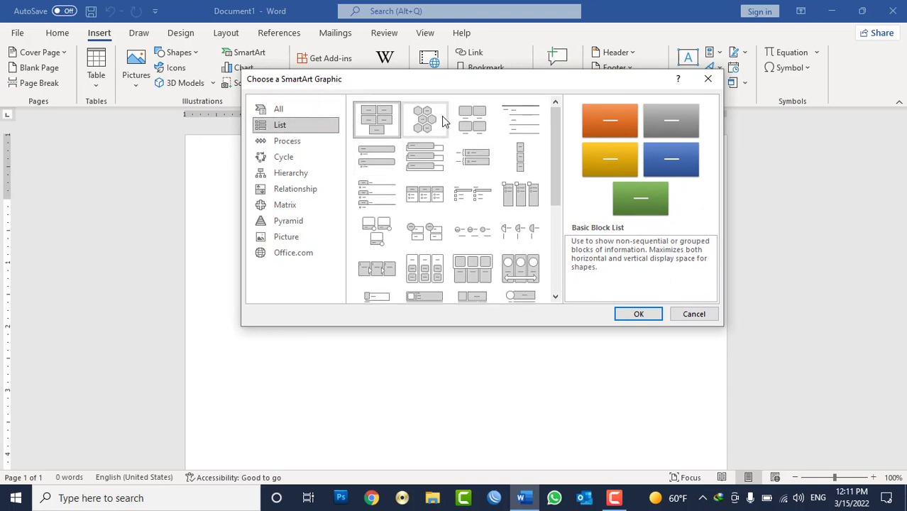
left_click(312, 146)
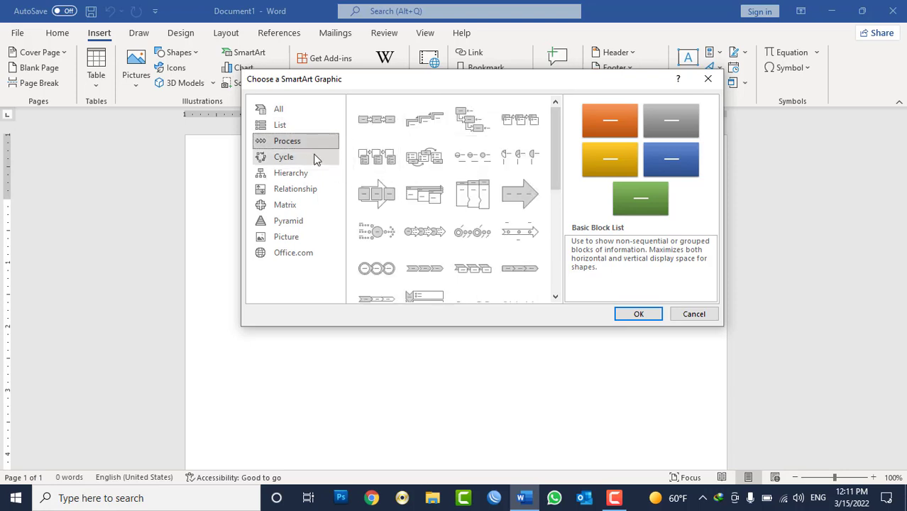
left_click(317, 159)
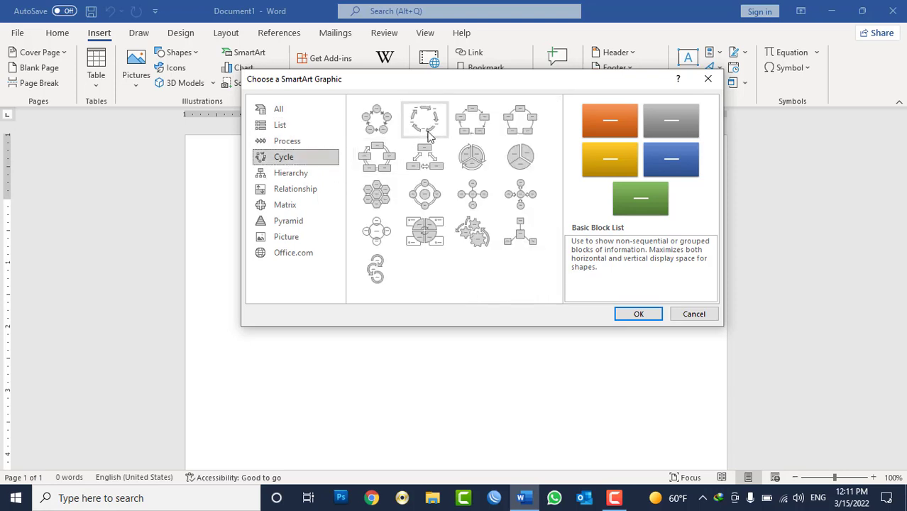
left_click(303, 175)
left_click(306, 189)
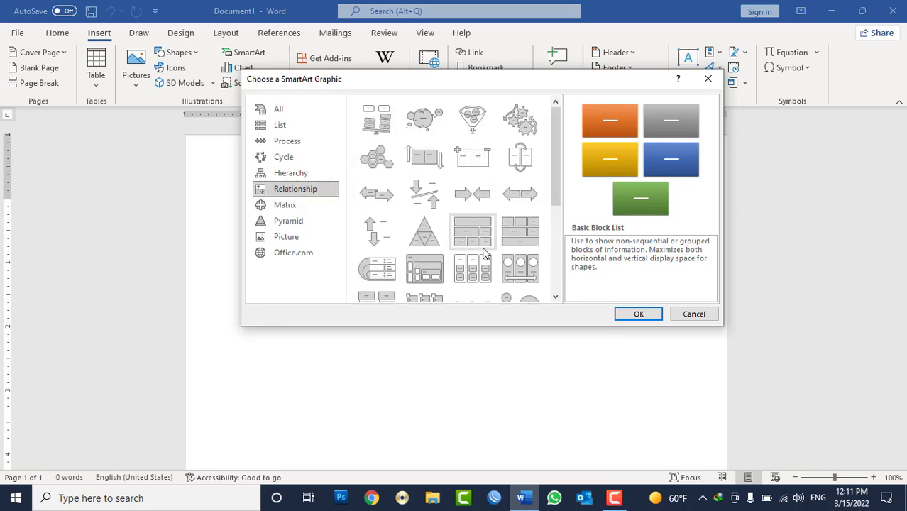
left_click(273, 110)
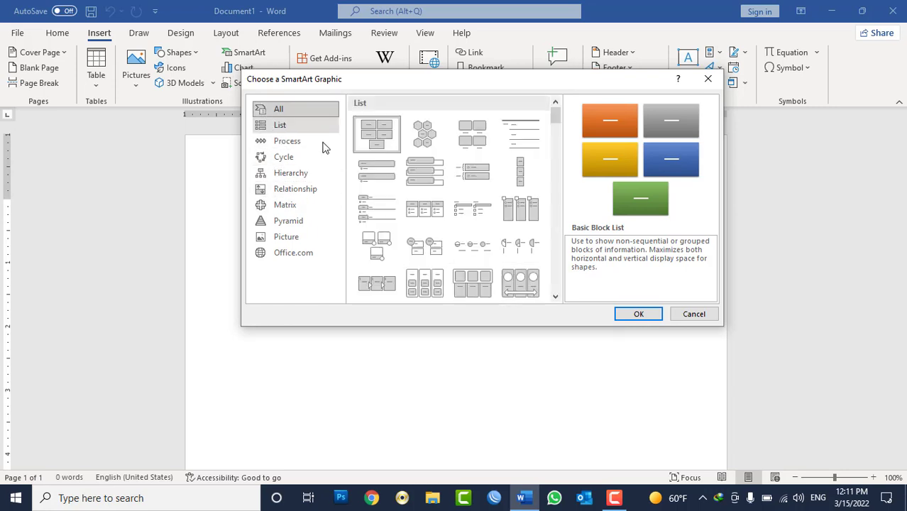
scroll(470, 184, "down", 5)
scroll(470, 185, "down", 5)
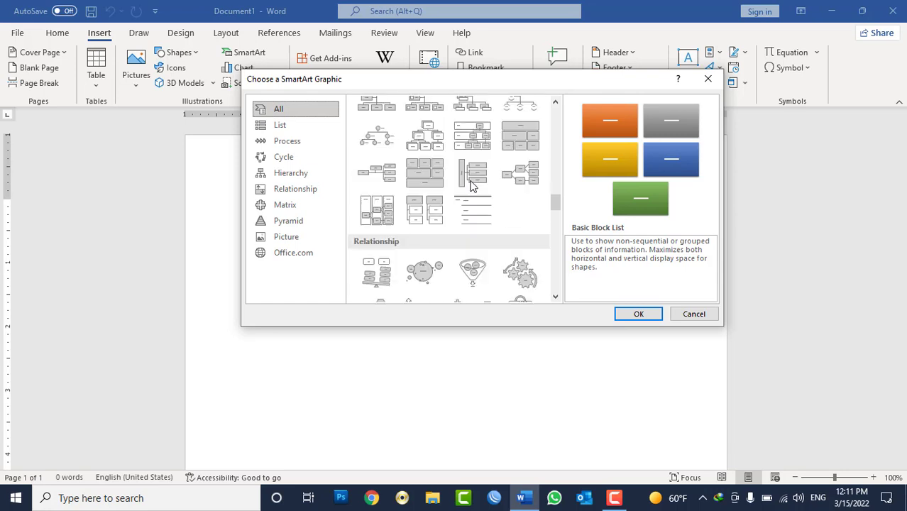
scroll(471, 183, "down", 5)
scroll(470, 184, "down", 5)
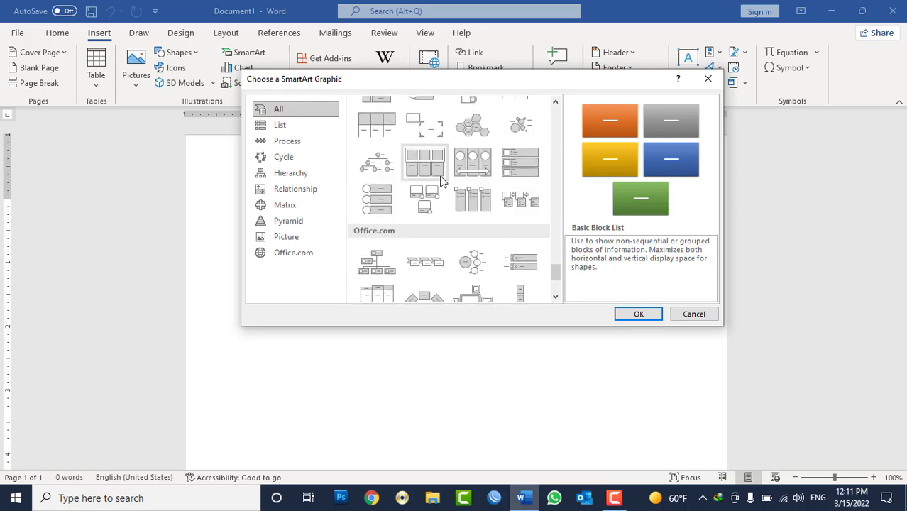
- Preview the Cycle layouts and insert the Text Cycle graphic
left_click(301, 158)
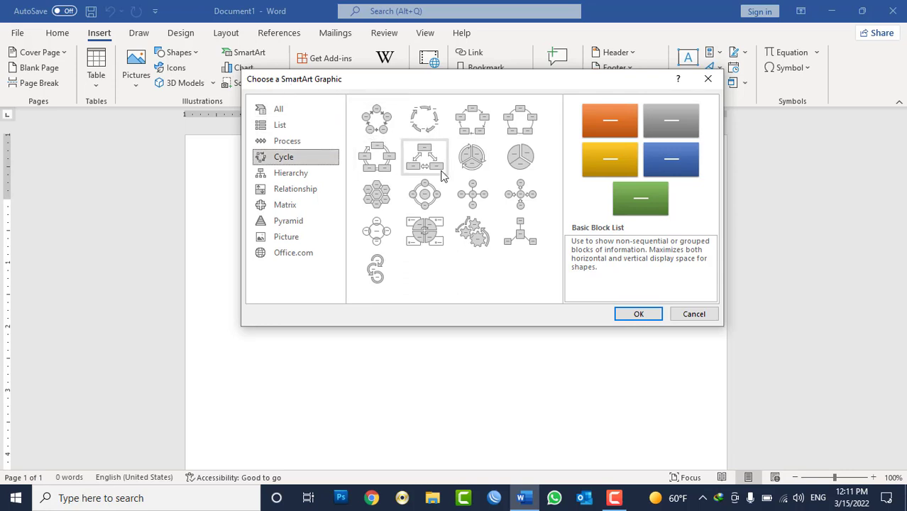
left_click(384, 128)
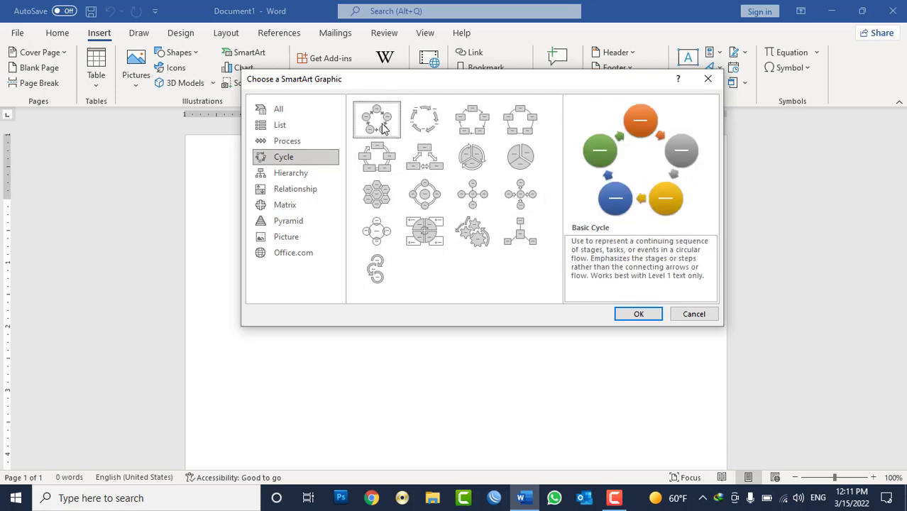
left_click(424, 121)
left_click(465, 117)
left_click(517, 126)
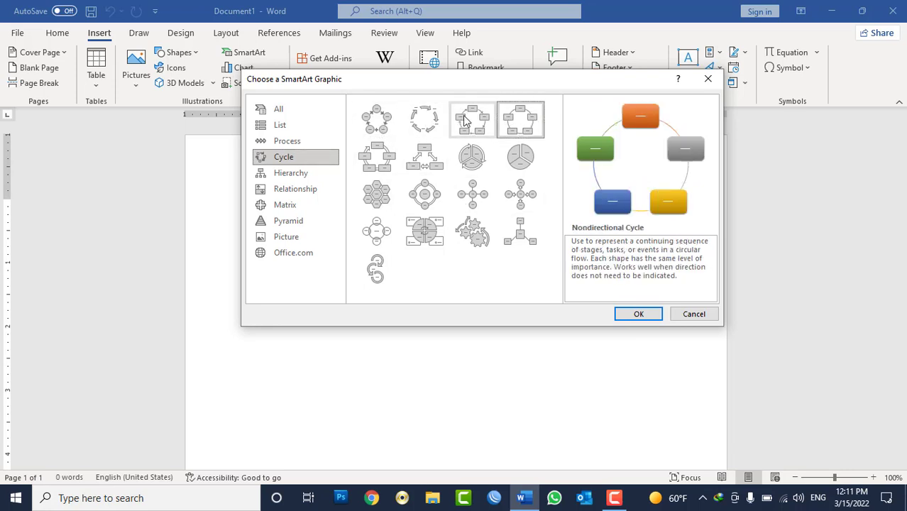
left_click(415, 127)
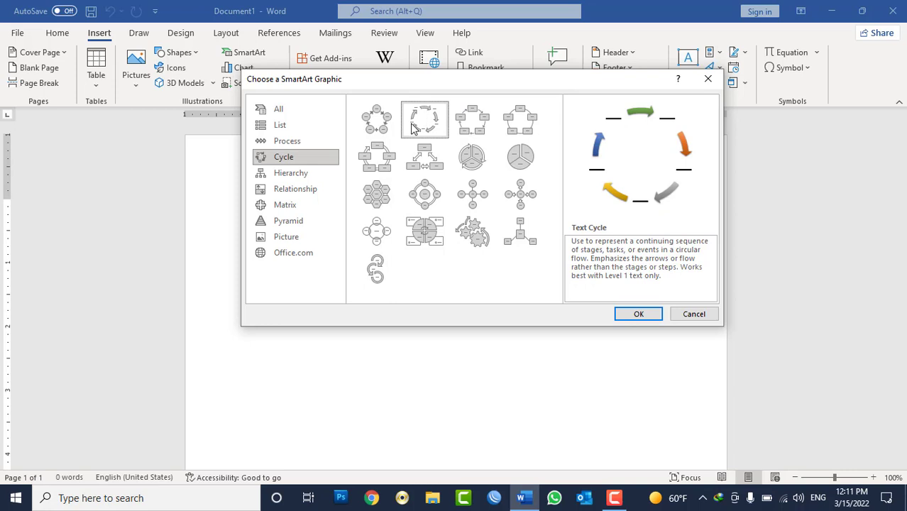
left_click(629, 321)
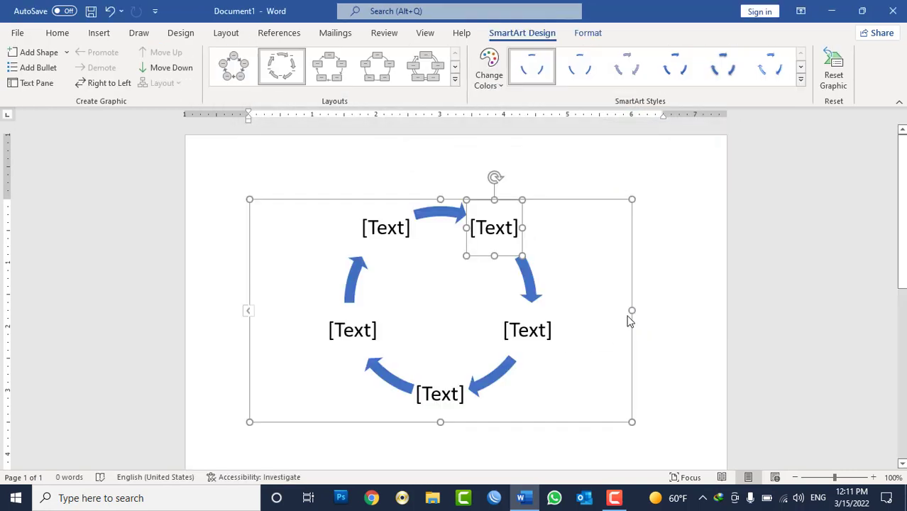
- Deselect the newly inserted Text Cycle graphic by clicking the empty page
left_click(651, 266)
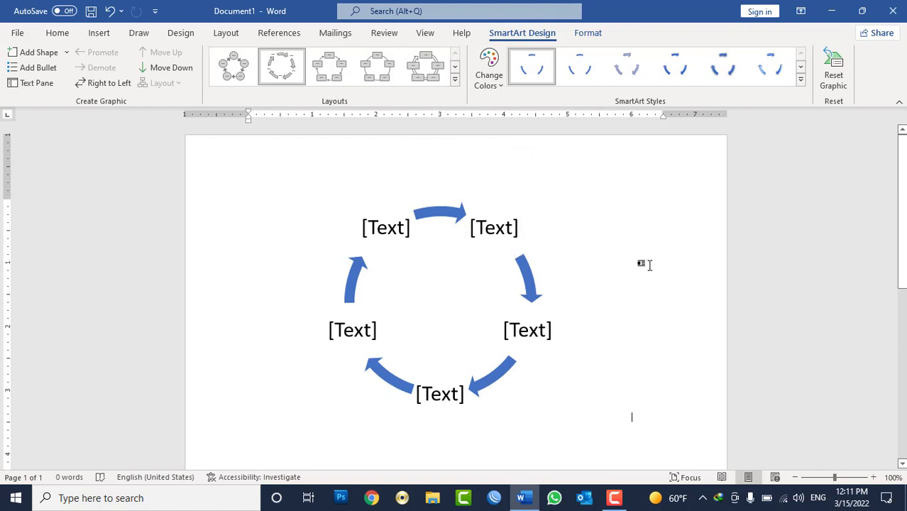
- Type 'Accounting Cycle' in the header, make it larger, centred and bold, then close the header
double_click(421, 160)
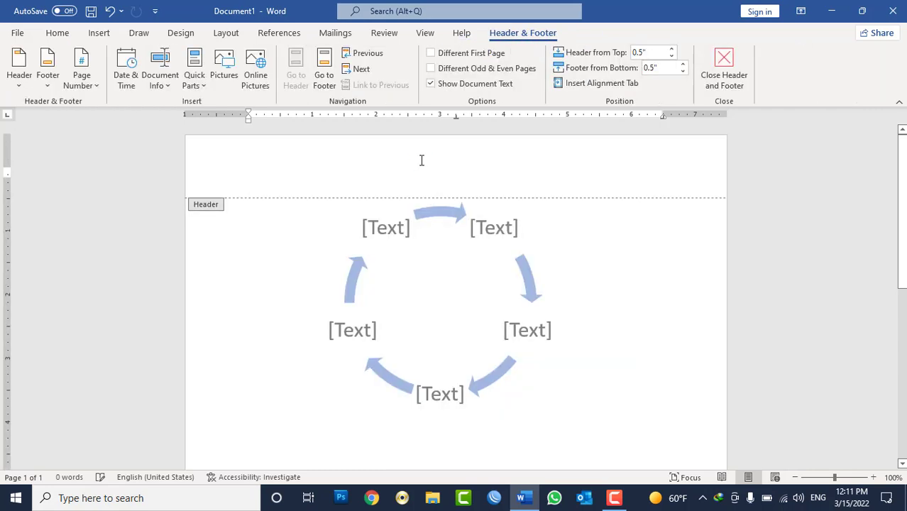
type("Acc")
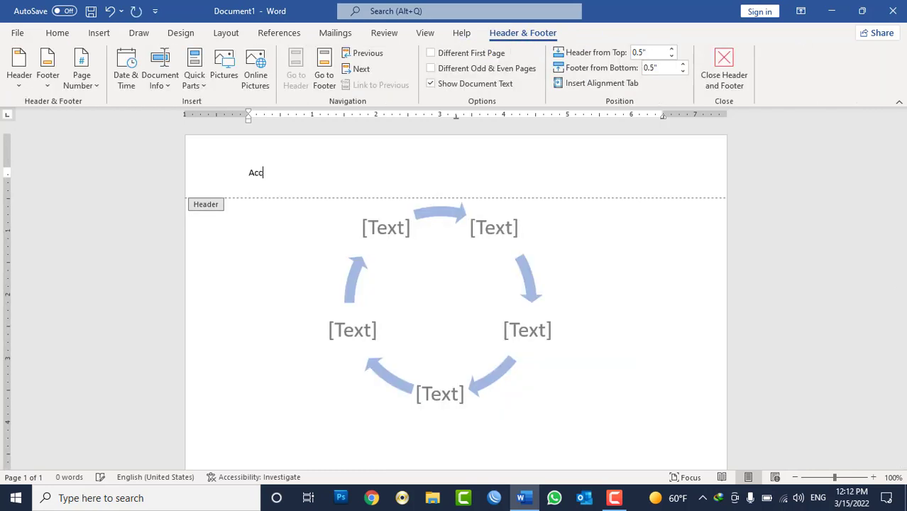
type("ountin")
type("h")
key("BackSpace")
type("g C")
type("u")
key("BackSpace")
type("ycle")
triple_click(420, 161)
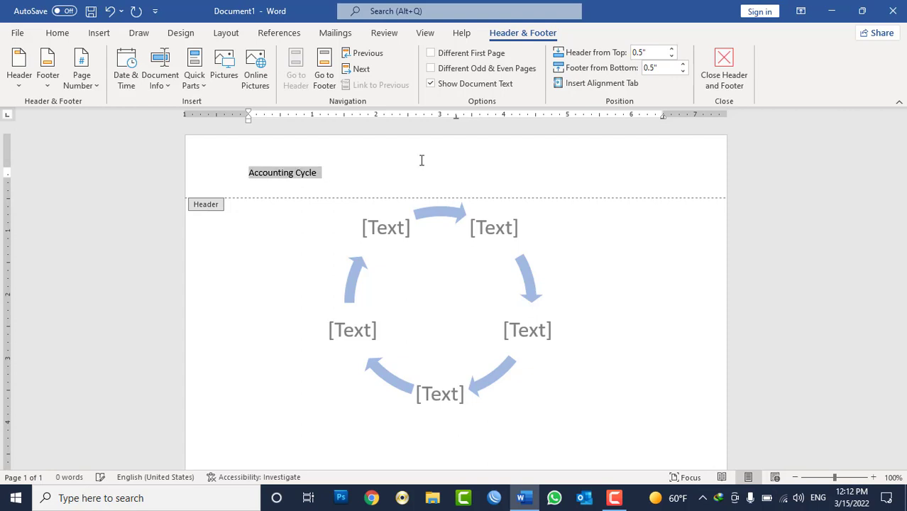
key("ctrl+shift+period")
key("ctrl+shift+period")
key("ctrl+shift+period")
key("ctrl+shift+period")
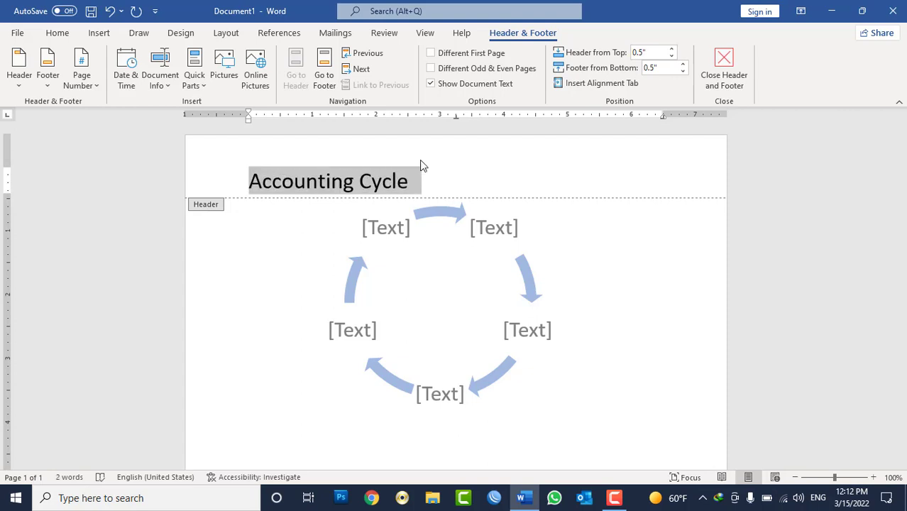
key("ctrl+e")
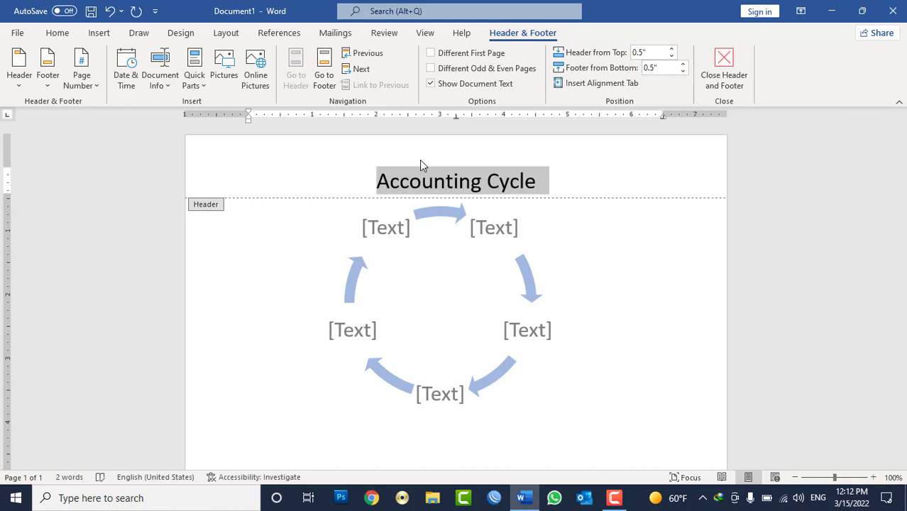
key("ctrl+b")
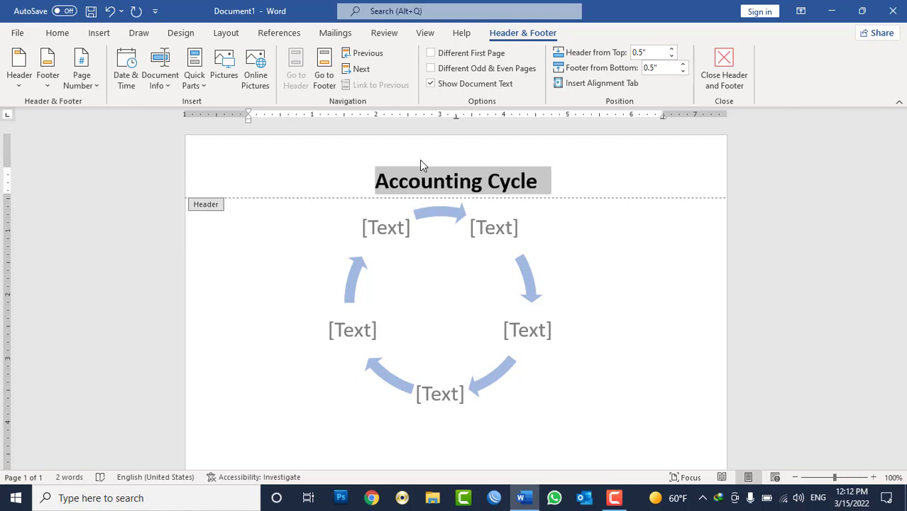
double_click(649, 316)
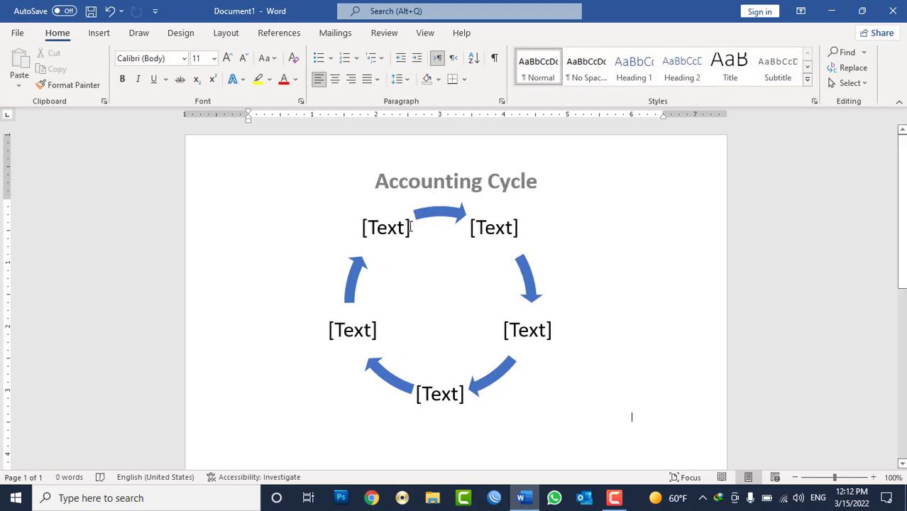
- Label the first three cycle shapes '1. Source Document', '2. Journal' and '3. Ledger'
left_click(384, 228)
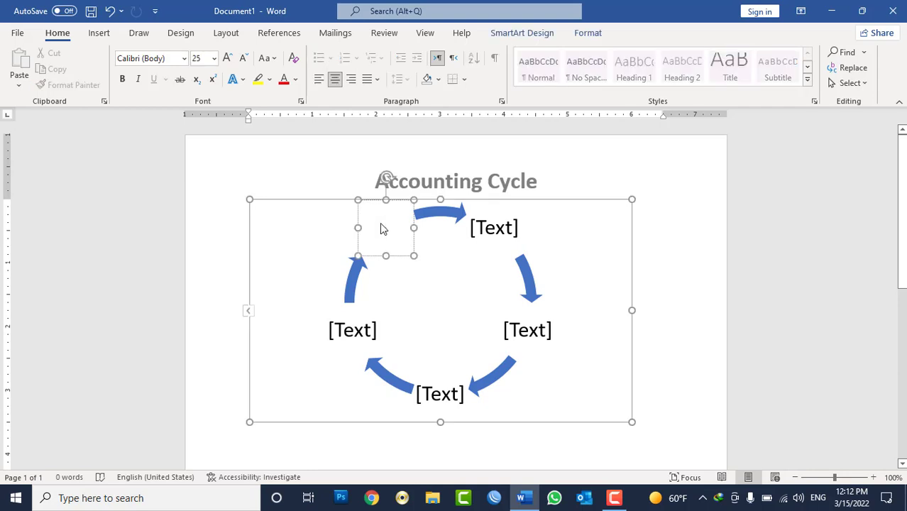
type("1")
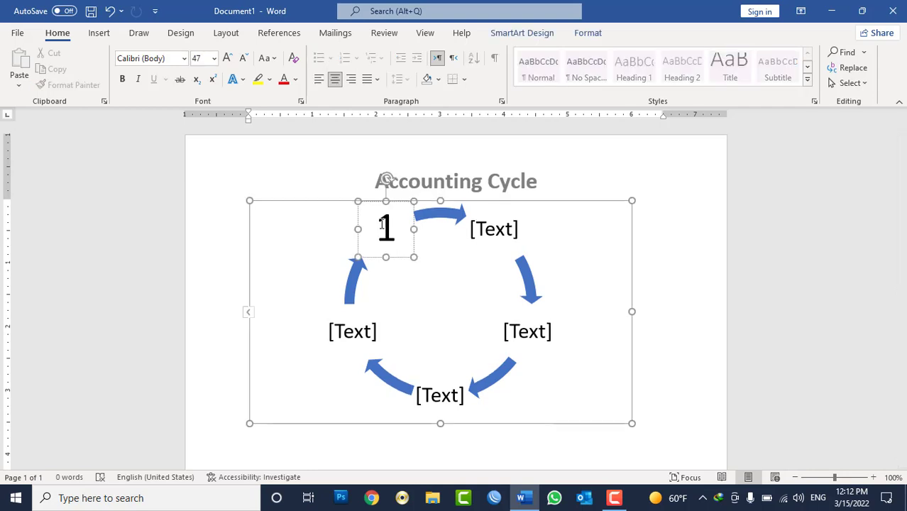
type(". S")
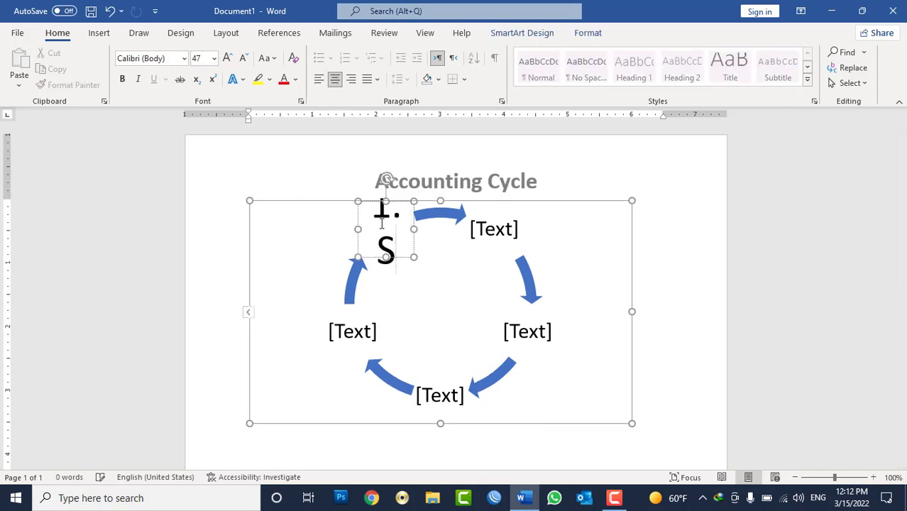
type("ource Docume")
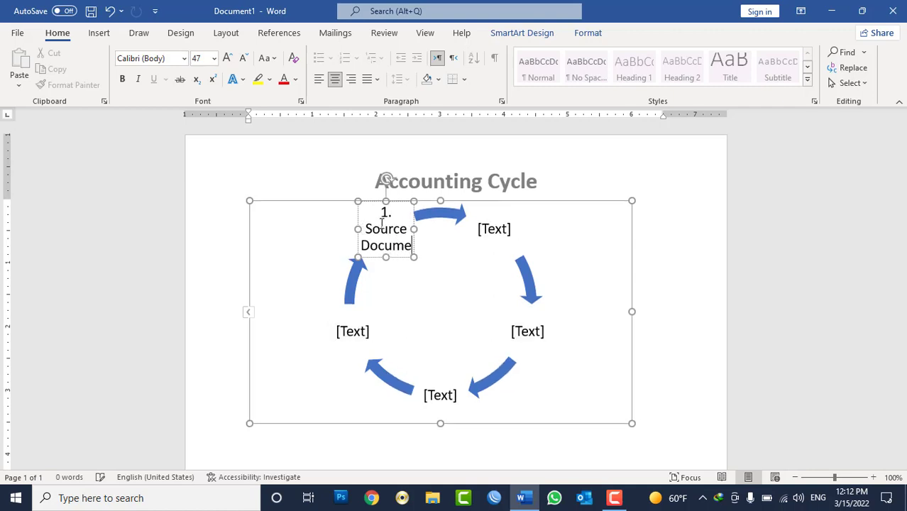
type("nt")
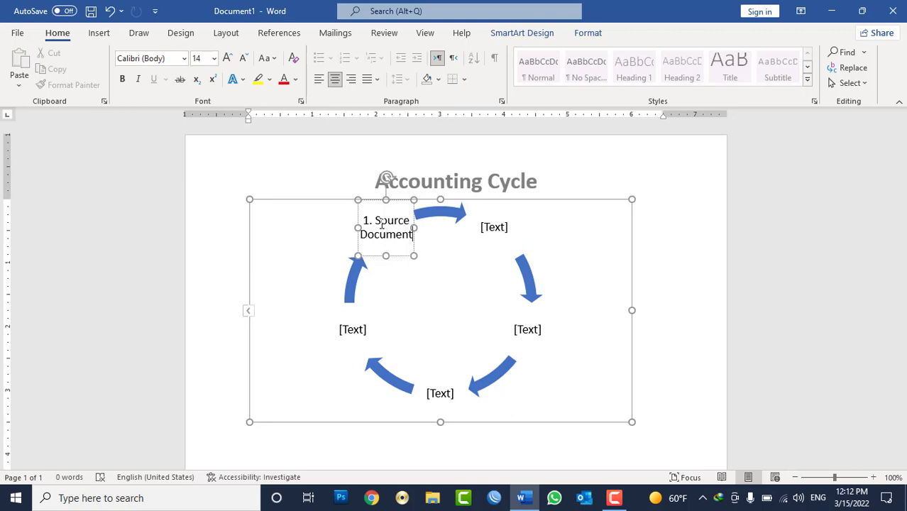
left_click(495, 228)
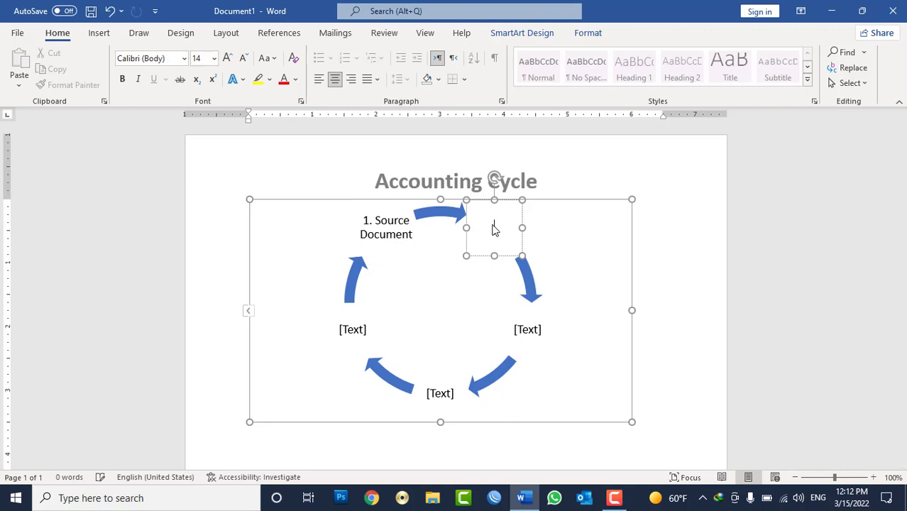
type("2. ")
type("Jo")
type("urnal")
left_click(537, 333)
type("3.")
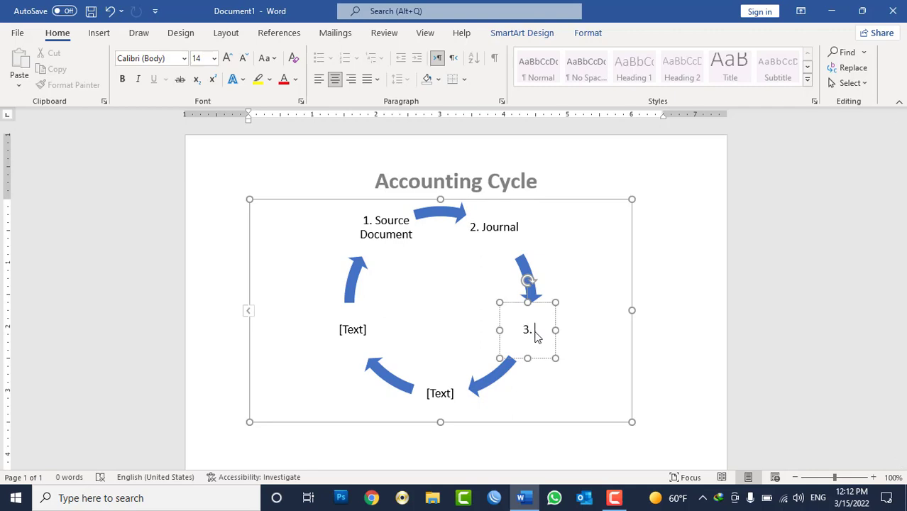
type(" Ledger")
- Label the bottom and left shapes '4. Trial Balance' and 'Financial Statement', then deselect
left_click(441, 396)
type("4")
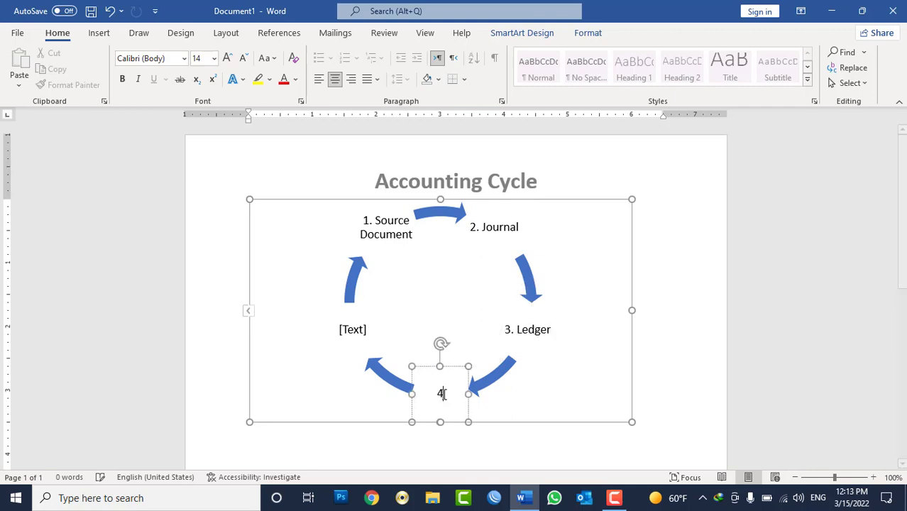
type(". Tril")
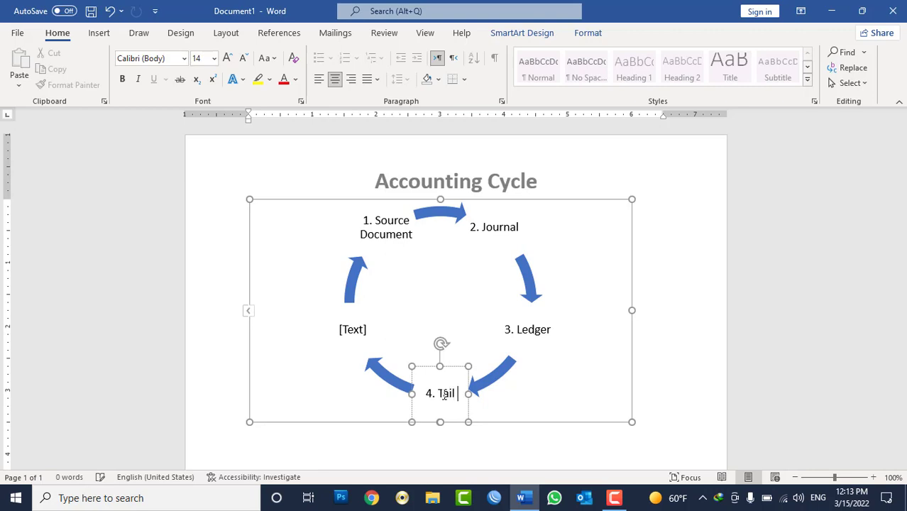
type(" Bala")
key("BackSpace")
key("BackSpace")
key("BackSpace")
key("BackSpace")
key("BackSpace")
key("BackSpace")
type("rial B")
type("alance")
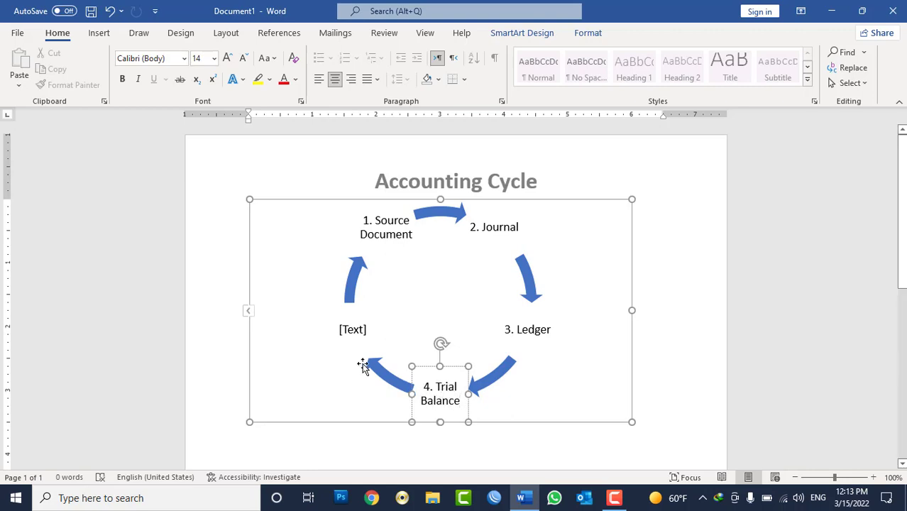
left_click(349, 331)
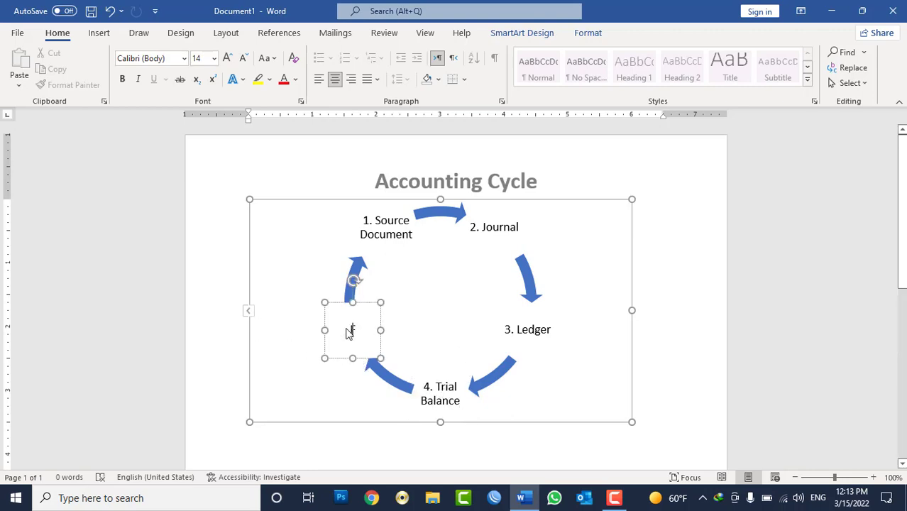
type("Financi")
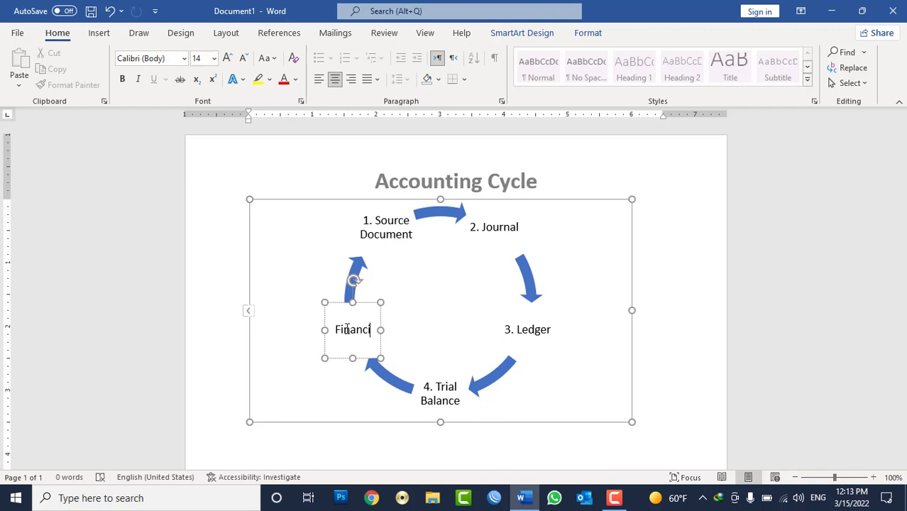
type("al St")
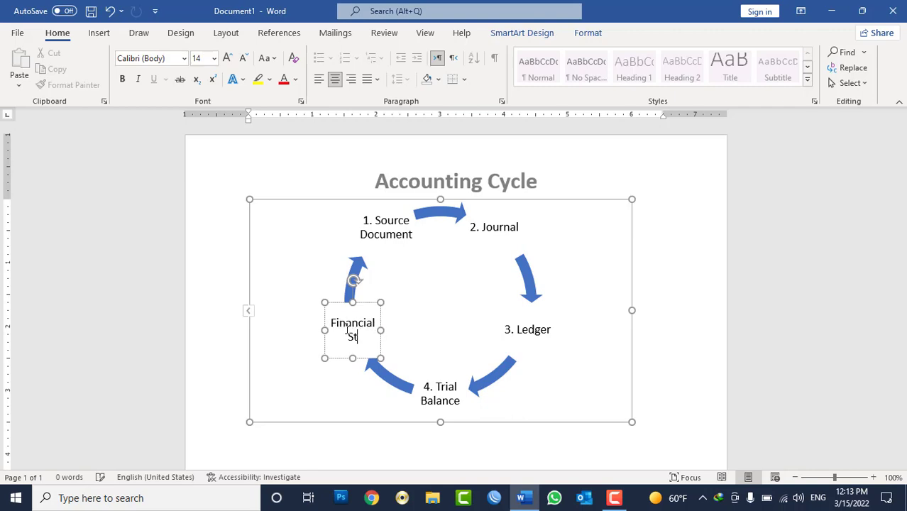
type("atement")
left_click(674, 332)
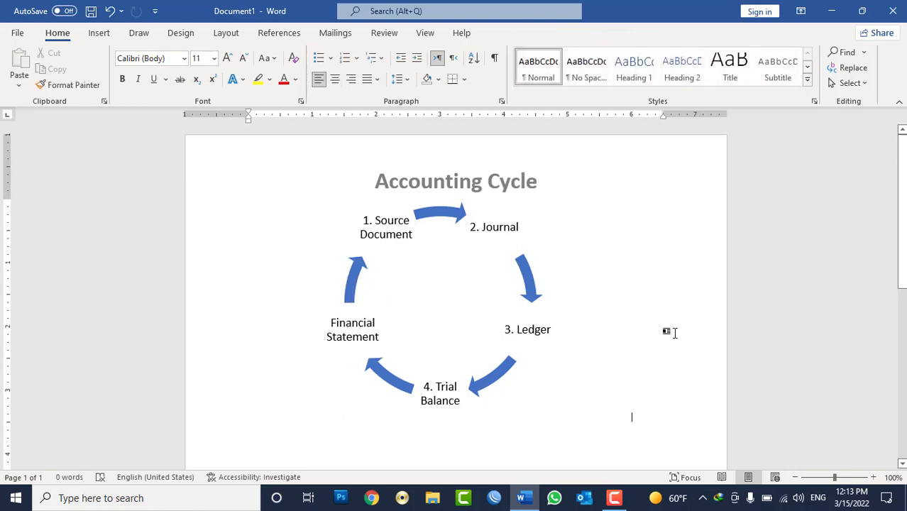
left_click(100, 33)
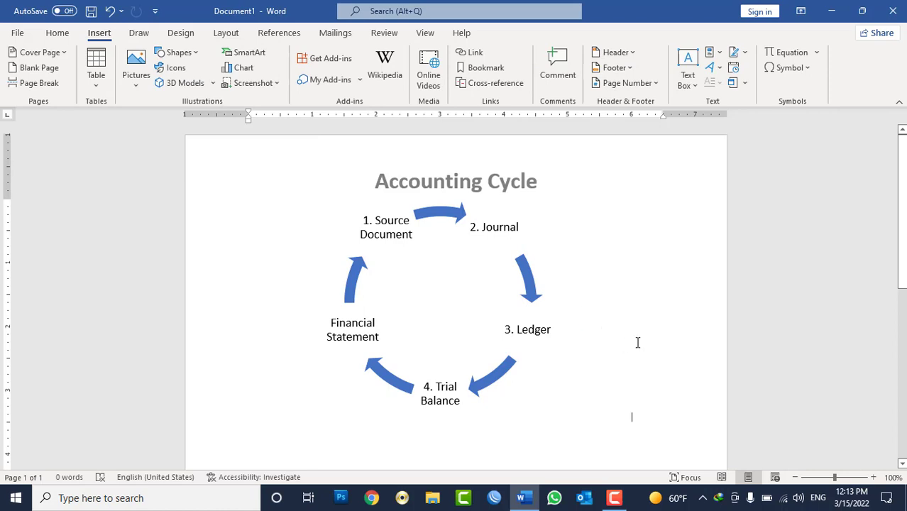
key("Return")
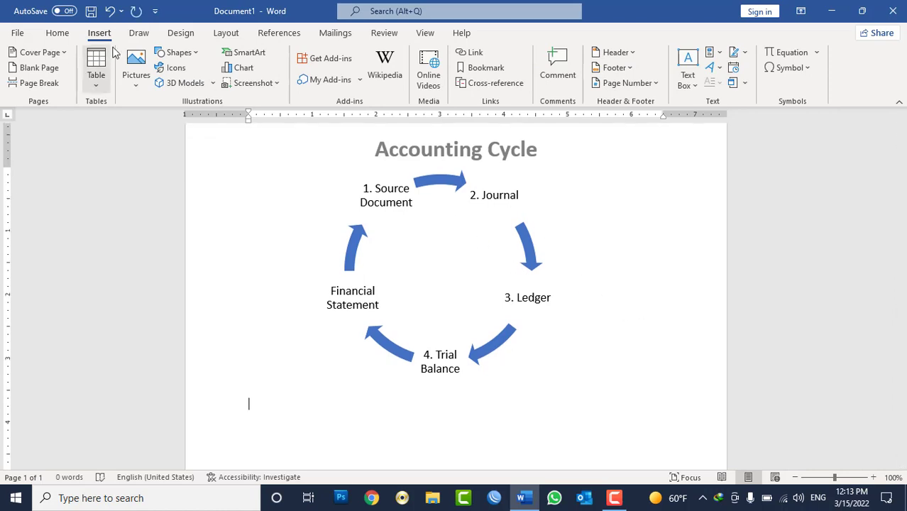
left_click(195, 63)
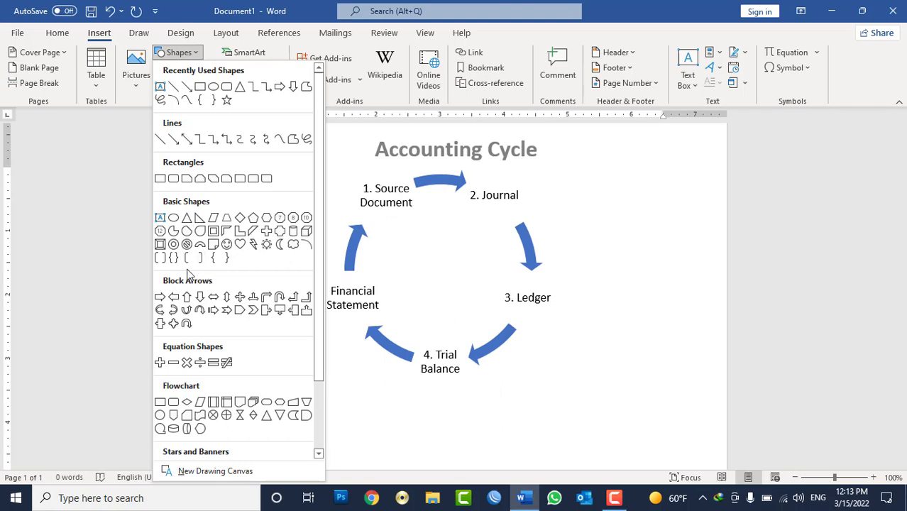
left_click(161, 296)
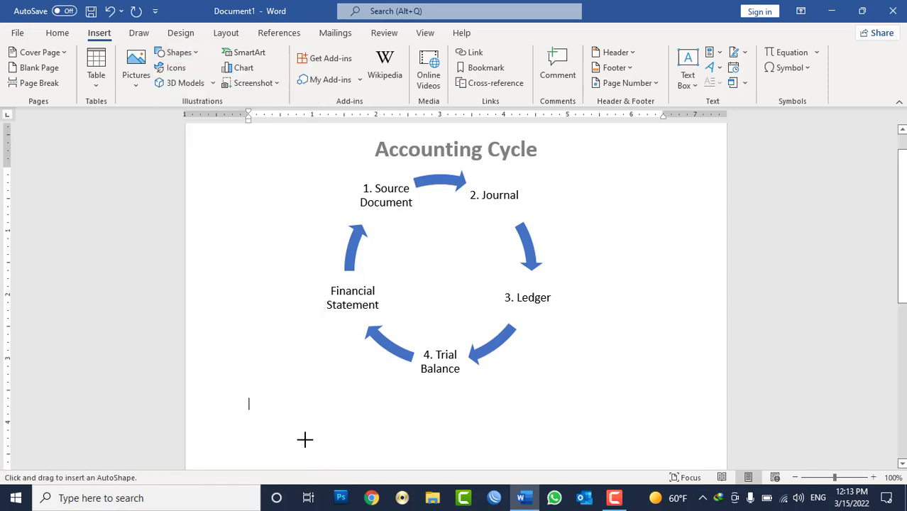
left_click_drag(256, 414, 348, 446)
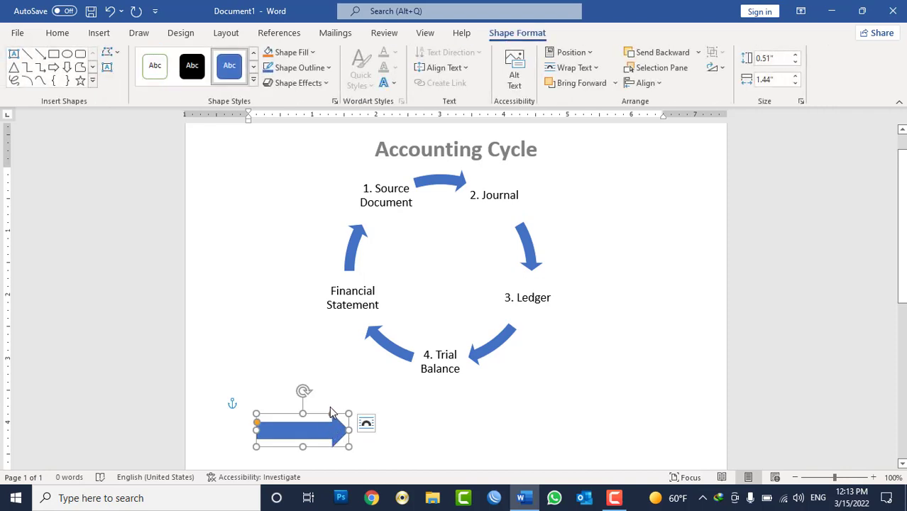
mouse_move(338, 424)
left_mouse_down("ctrl")
mouse_move(596, 434)
mouse_move(677, 419)
left_mouse_up("ctrl")
left_click(557, 441)
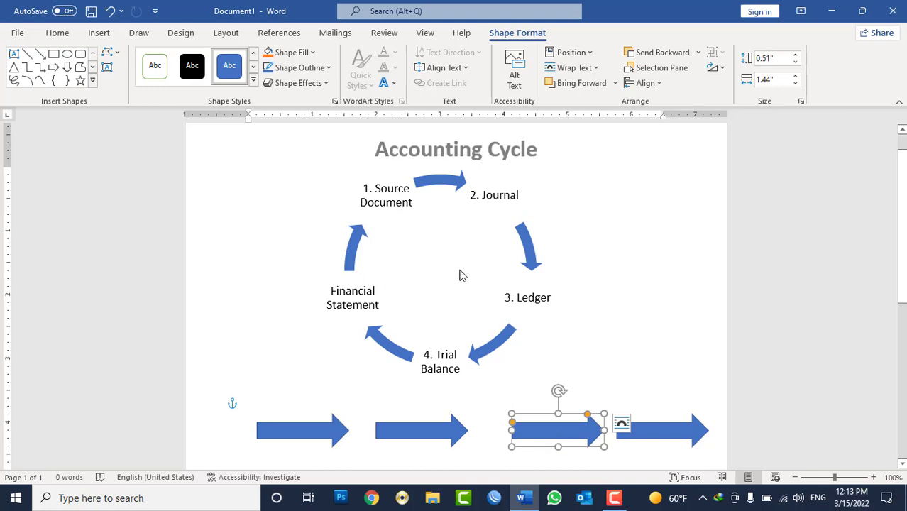
left_click(686, 435)
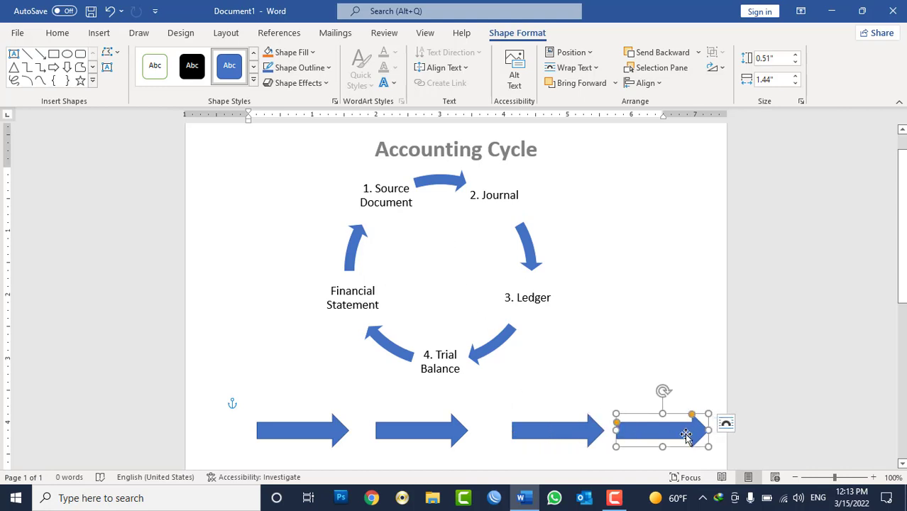
left_click(558, 433, "shift")
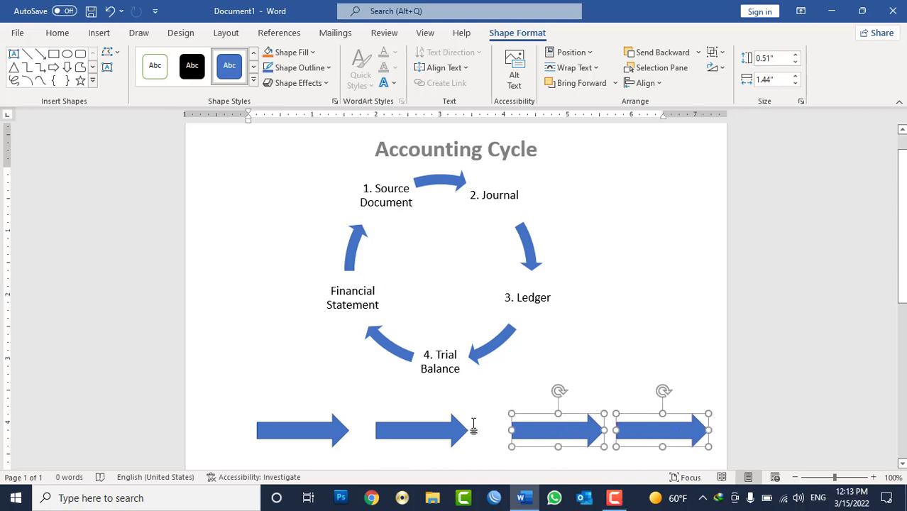
left_click(465, 429, "shift")
left_click(333, 436, "shift")
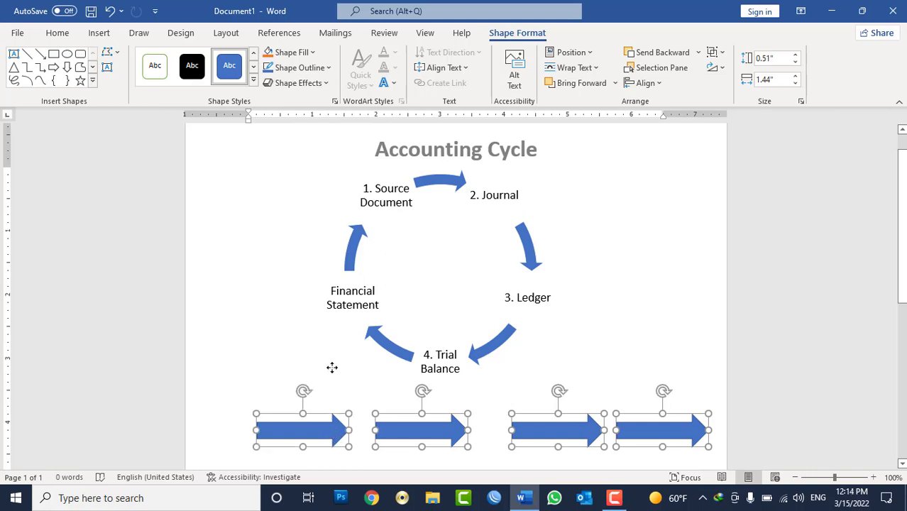
right_click(467, 431)
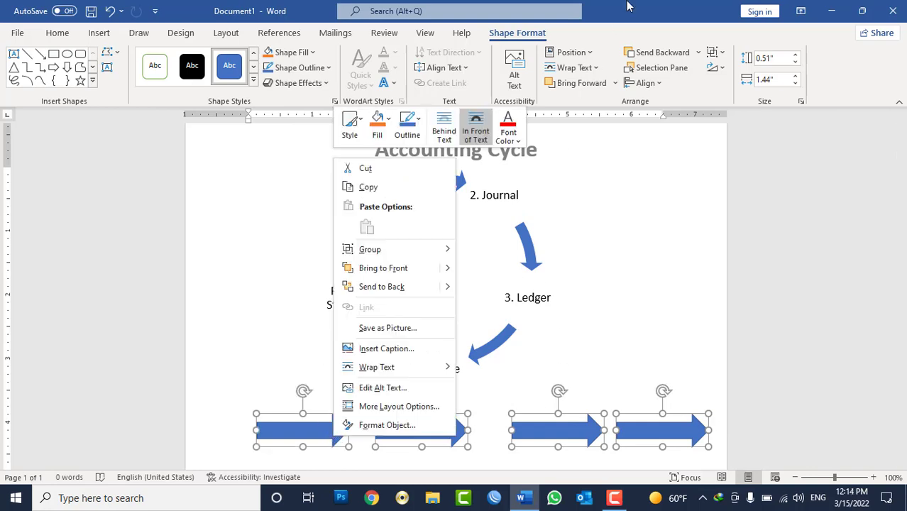
key("Escape")
key("Delete")
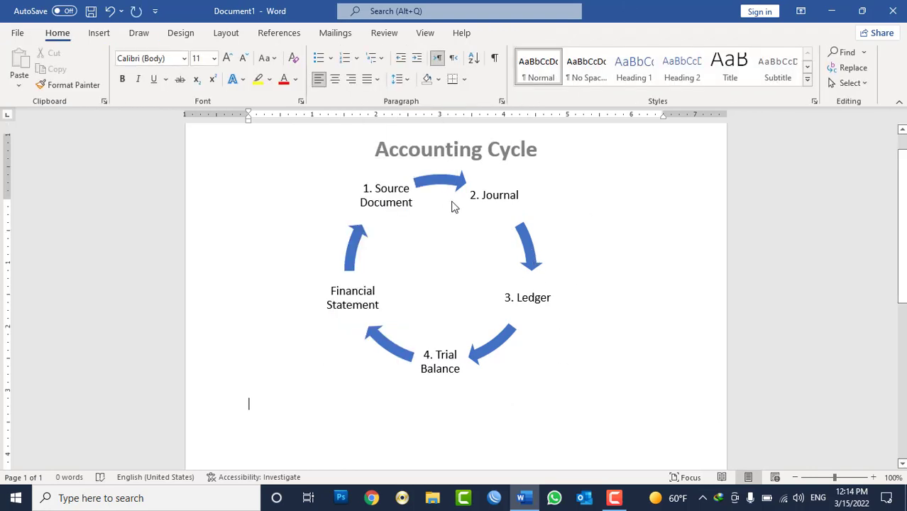
- Scroll up and select the whole Accounting Cycle diagram
scroll(454, 206, "up", 1)
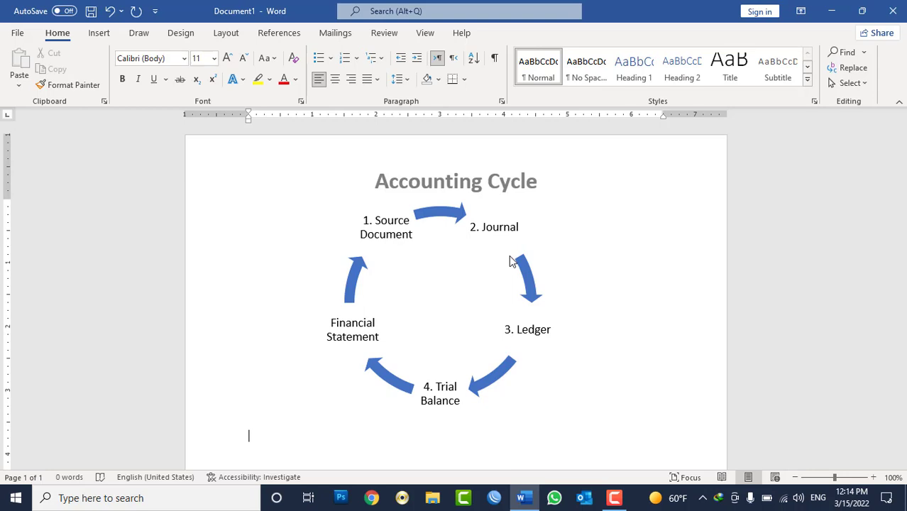
left_click(510, 261)
- Delete the cycle diagram and insert a Hierarchy > Organization Chart SmartArt
key("Delete")
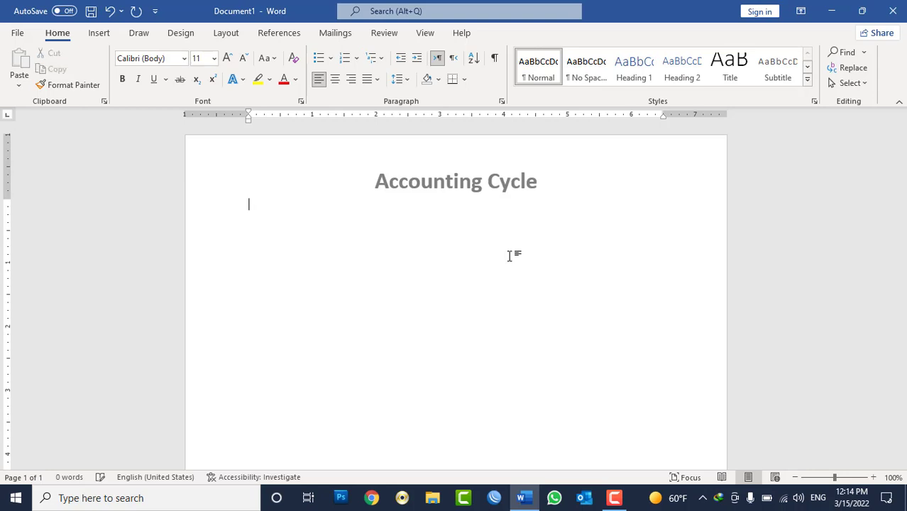
left_click(99, 32)
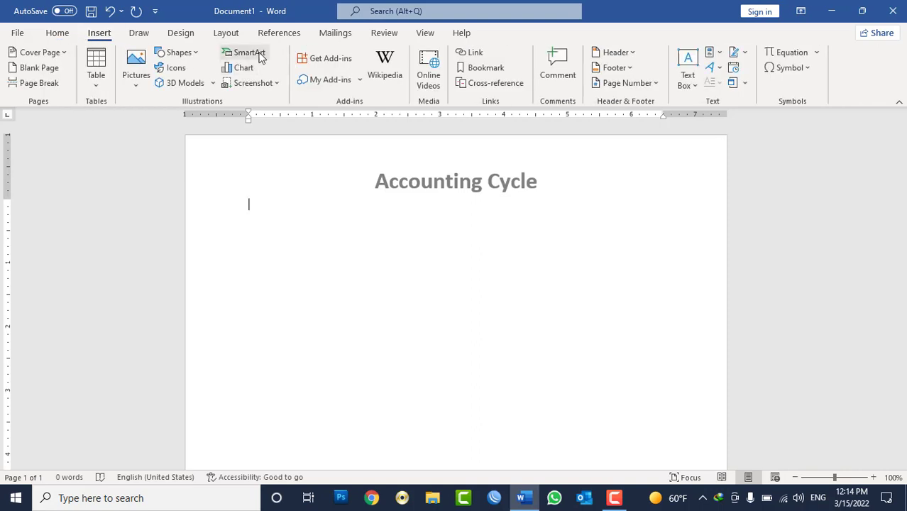
left_click(245, 53)
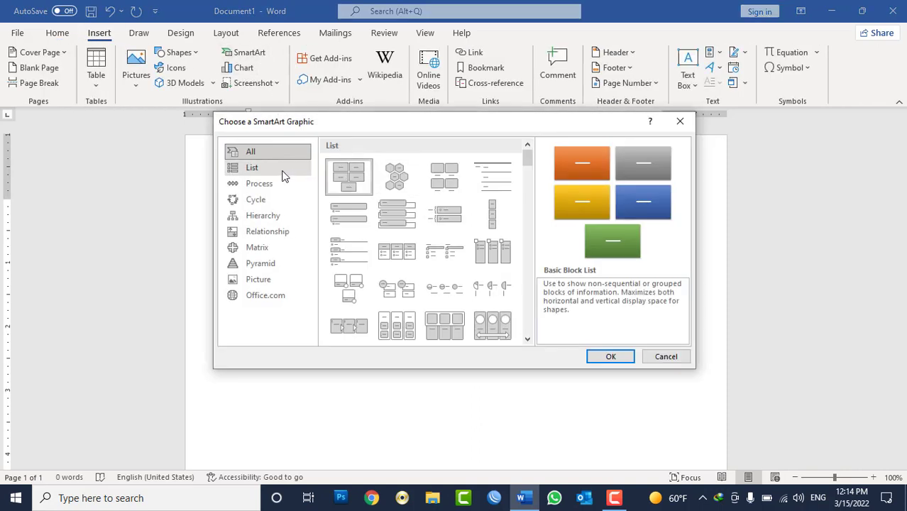
left_click(282, 219)
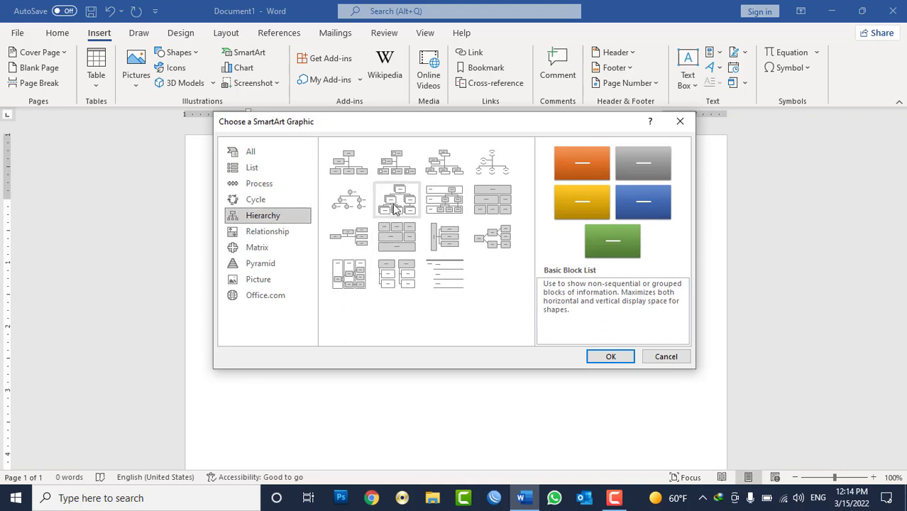
left_click(362, 176)
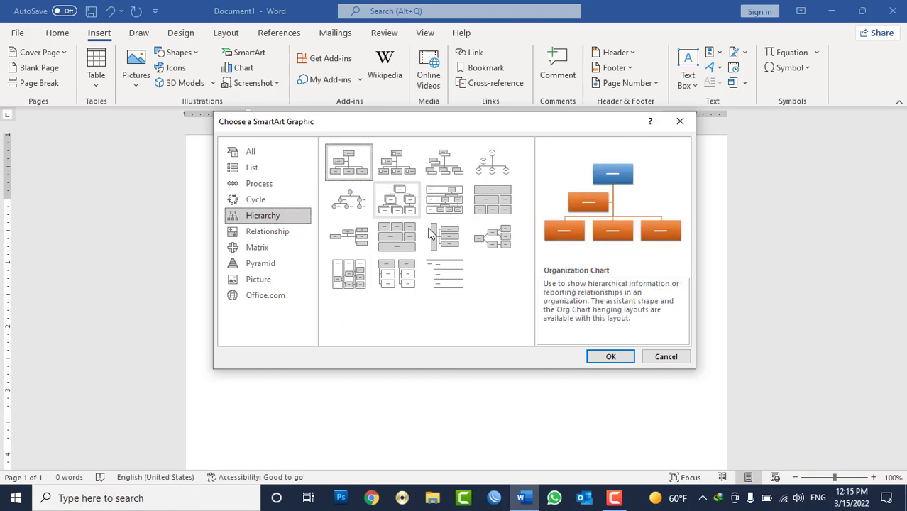
left_click(610, 357)
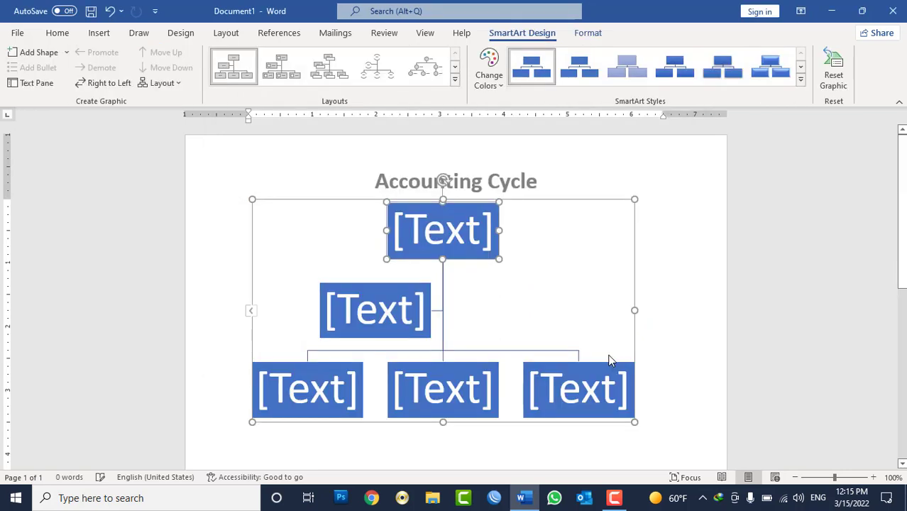
- Replace the header title with the Persian text 'د انترکانتینتال هوتل تشکیلاتی چارت'
double_click(519, 182)
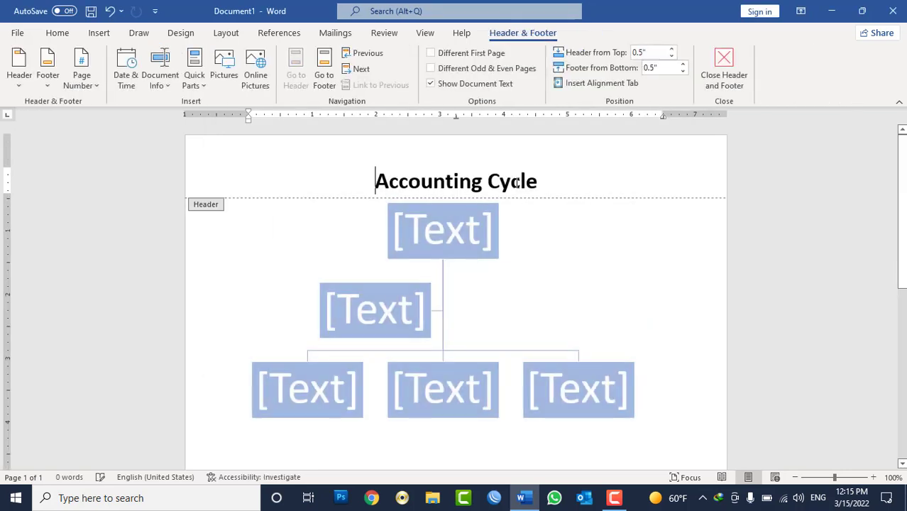
triple_click(517, 184)
key("alt+shift")
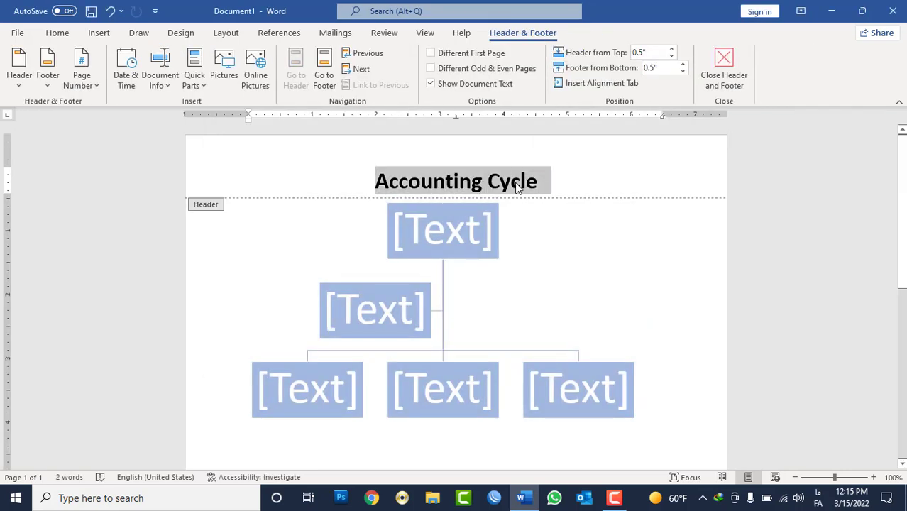
type("د ا")
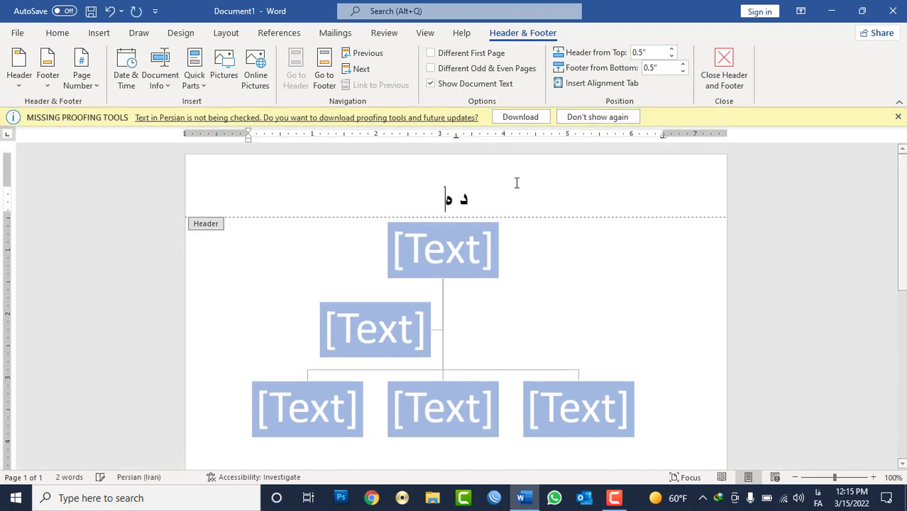
type("من")
key("BackSpace")
key("BackSpace")
type("نتر")
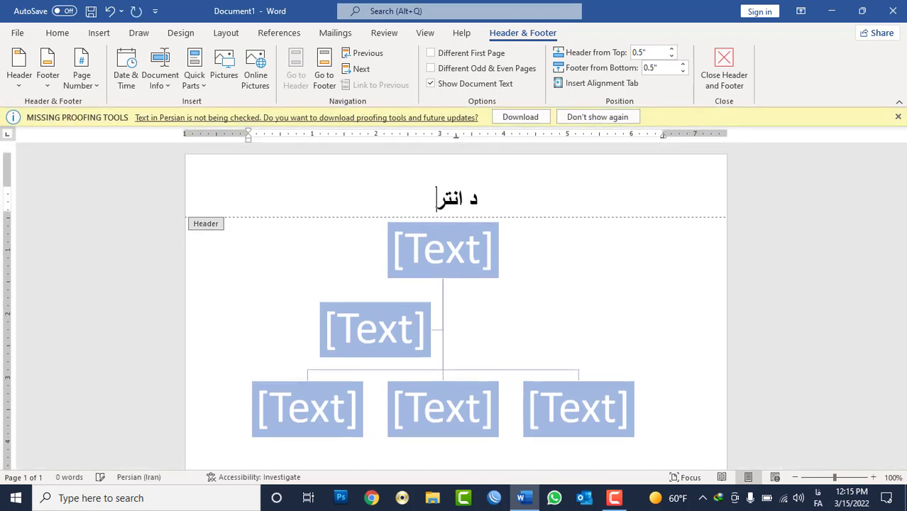
type("کانتیینت")
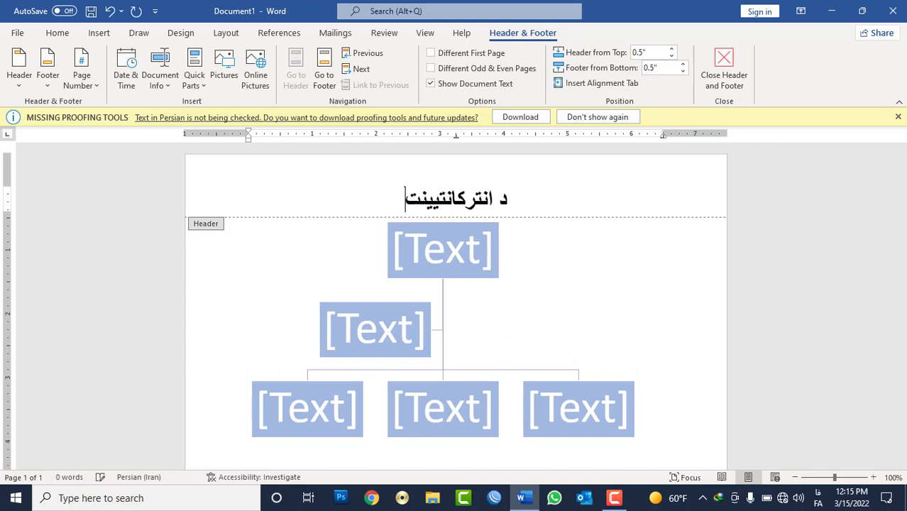
type("ال هوتل ")
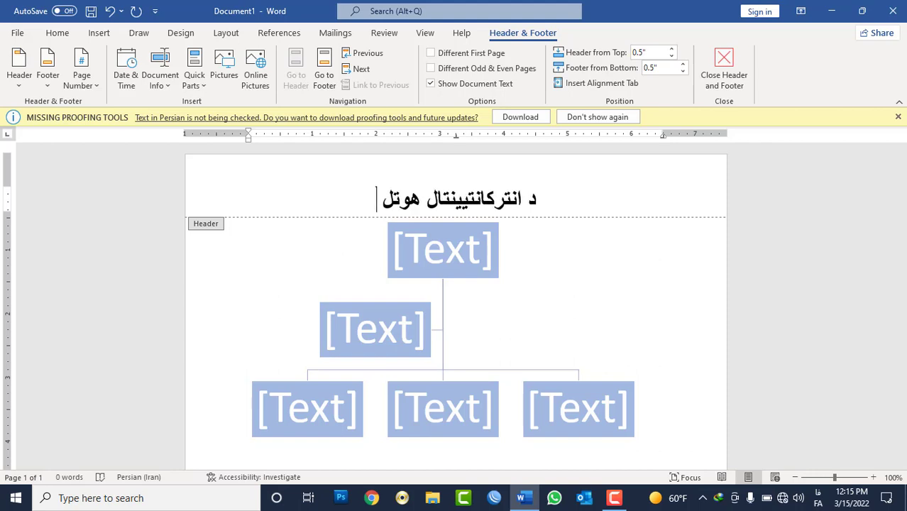
type("تشکی")
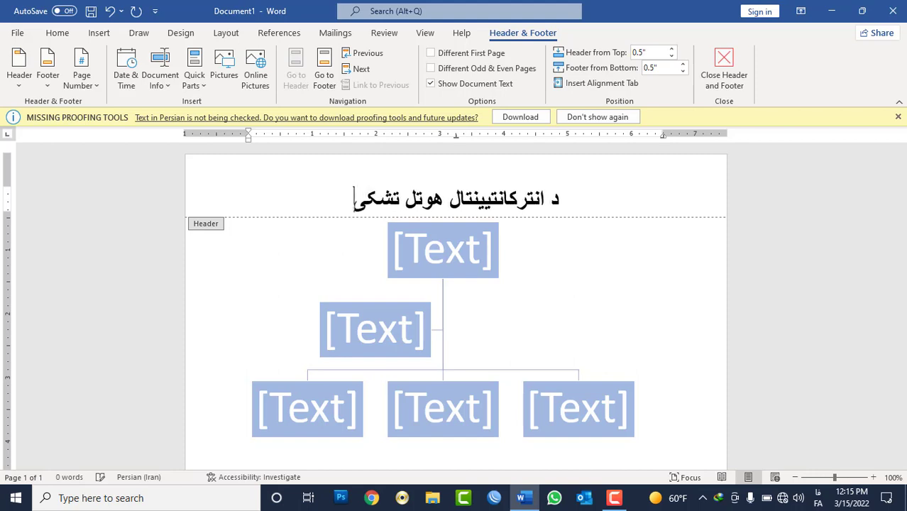
type("لاتی چا")
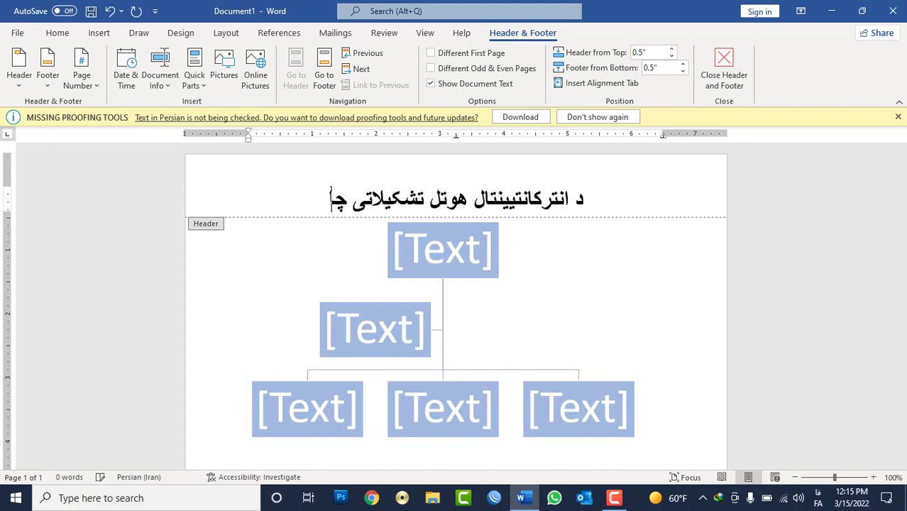
type("رت")
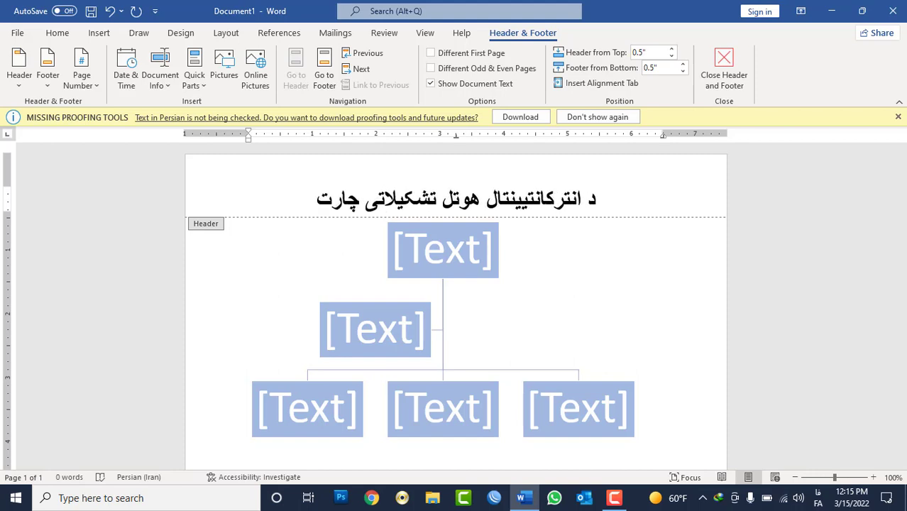
- Set the header title to the B Zar font, add an empty line below, and close the header
triple_click(509, 201)
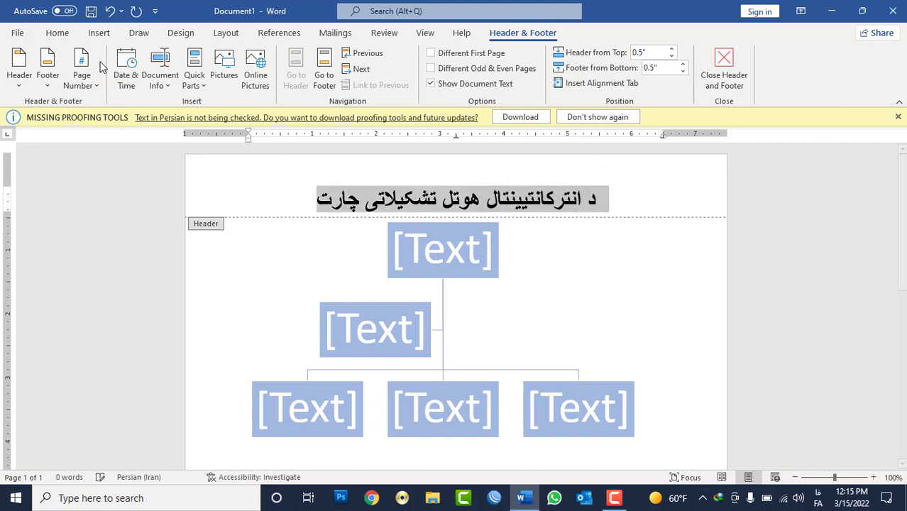
left_click(58, 33)
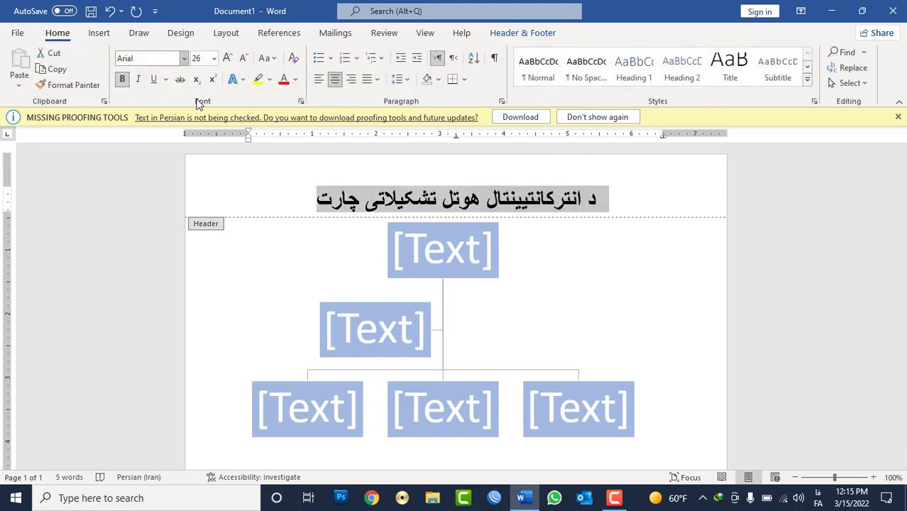
left_click(184, 58)
left_click(225, 188)
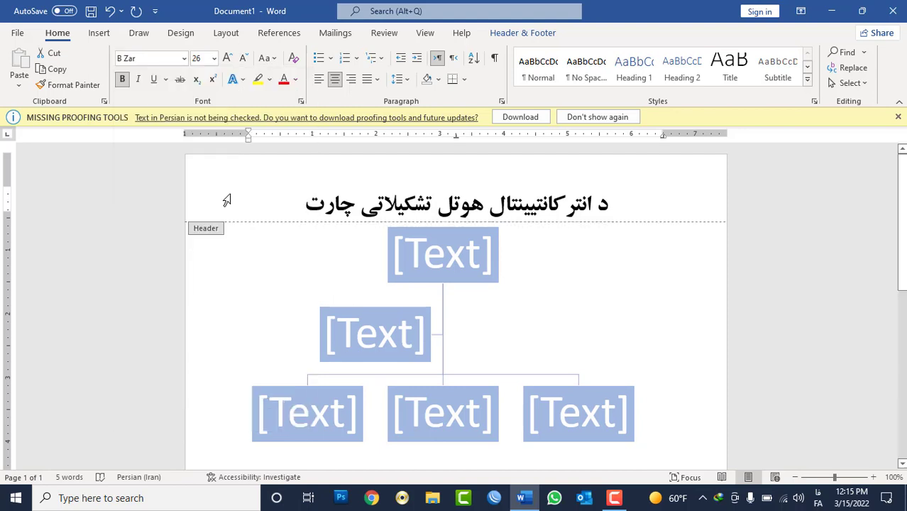
left_click(287, 204)
key("Return")
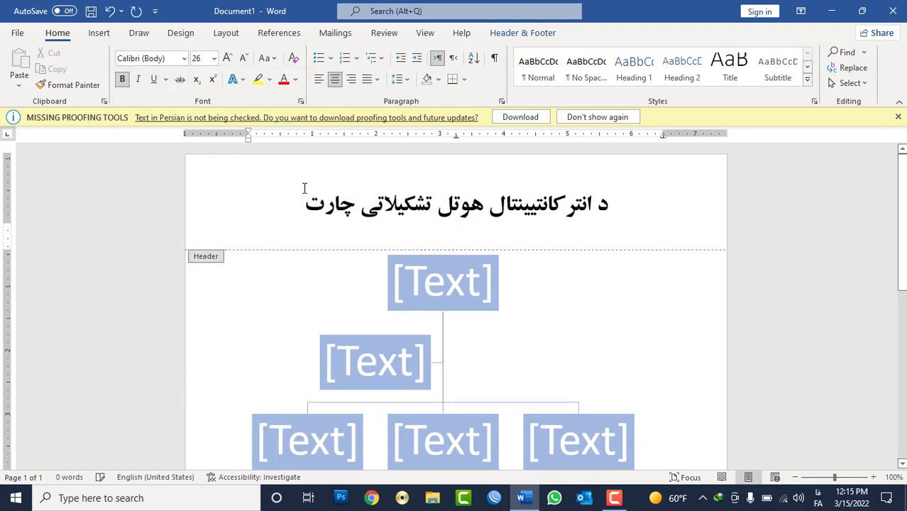
double_click(586, 291)
- Type 'ریاست مقام' in the top chart box, followed by two extra lines 'بست (1)' and 'داد 11)'
left_click(659, 287)
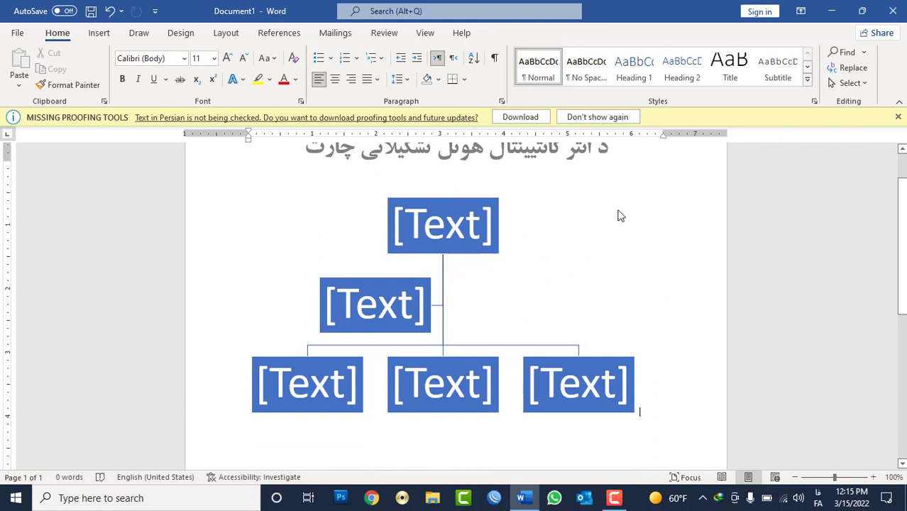
left_click(447, 229)
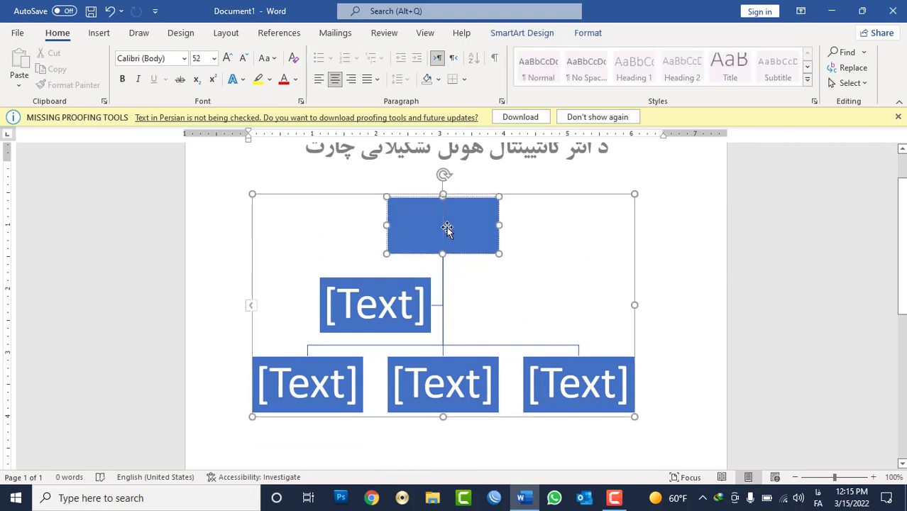
type("زی")
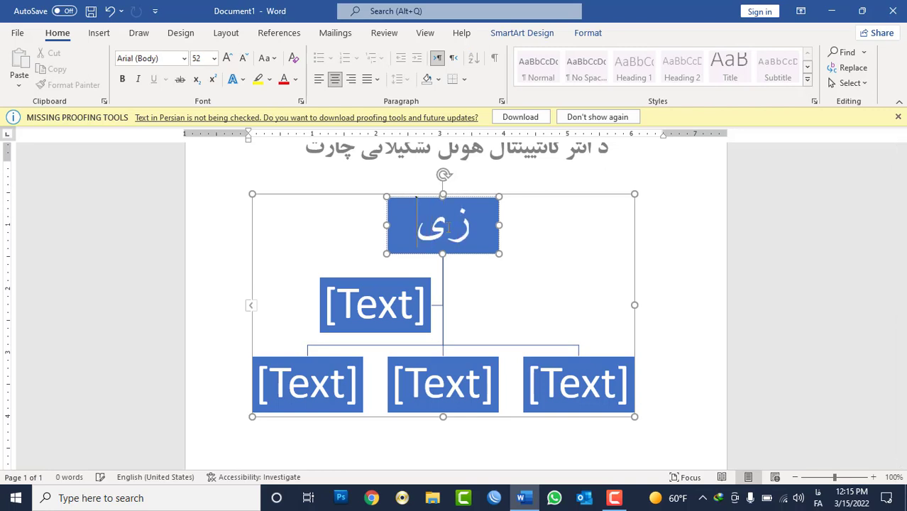
key("BackSpace")
key("BackSpace")
type("ریس")
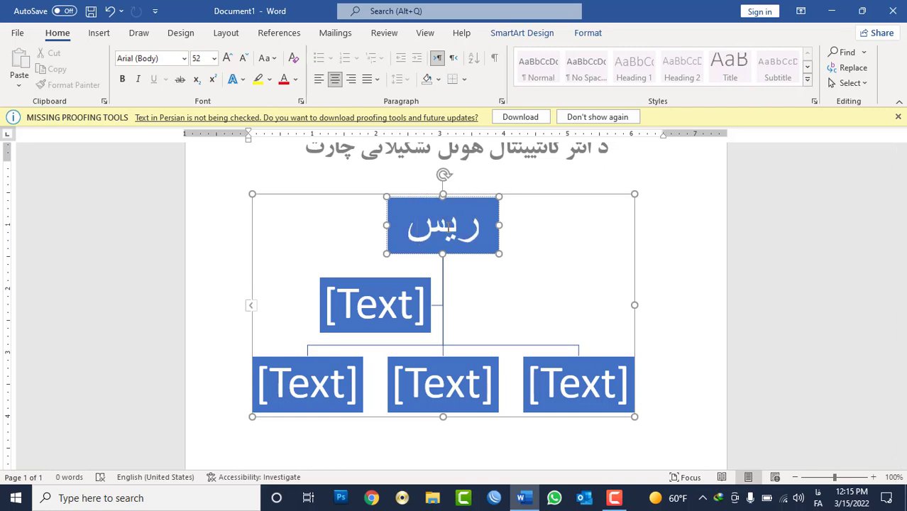
key("BackSpace")
key("BackSpace")
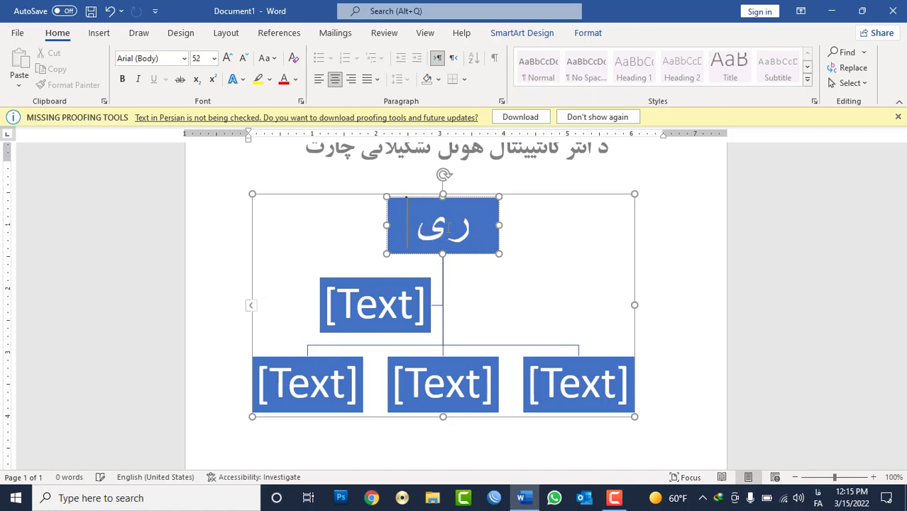
key("BackSpace")
key("BackSpace")
type("ریاس")
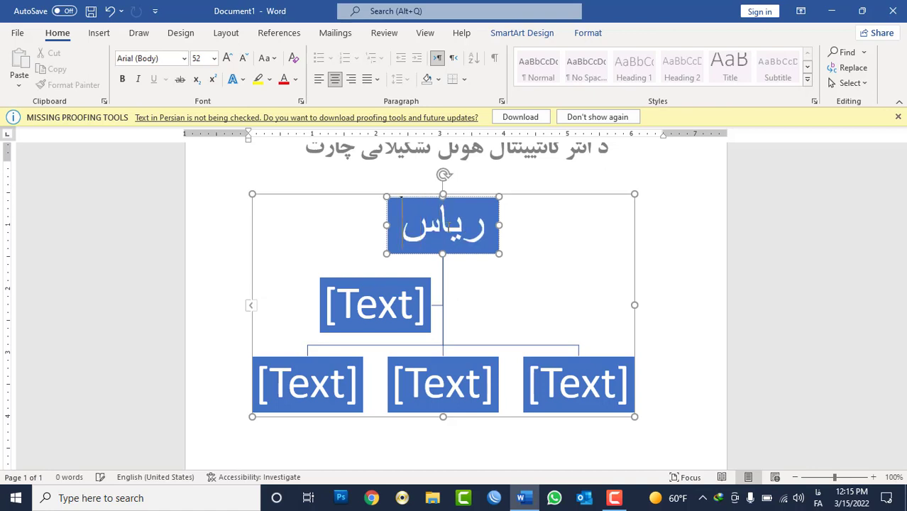
type("ت")
key("BackSpace")
key("BackSpace")
key("BackSpace")
key("BackSpace")
key("BackSpace")
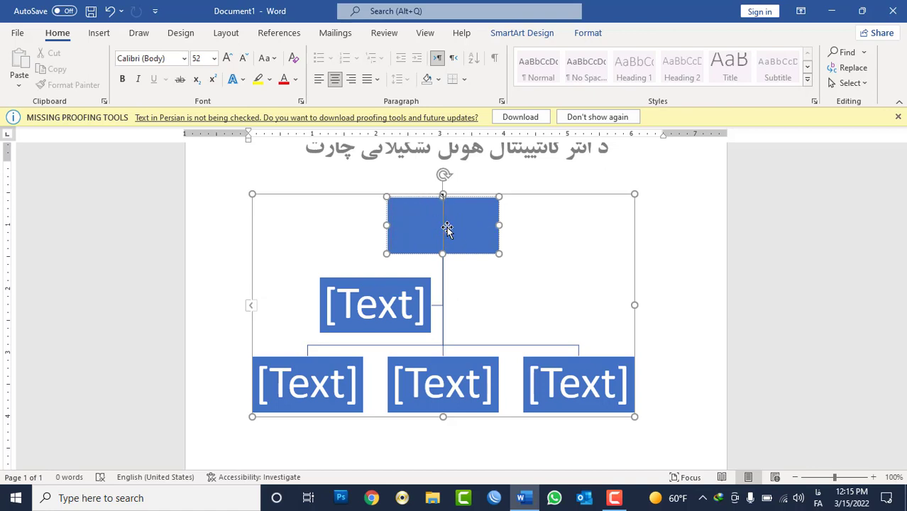
type("ریاست مق")
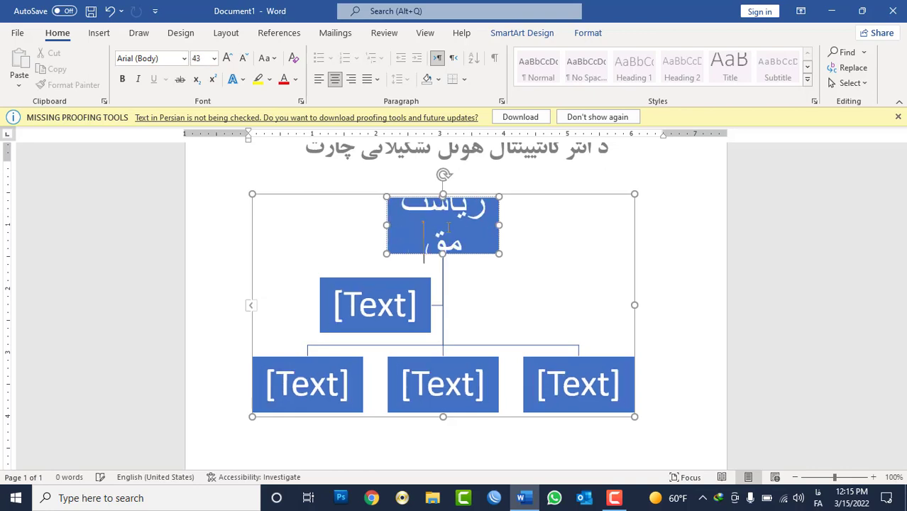
type("ام")
key("Return")
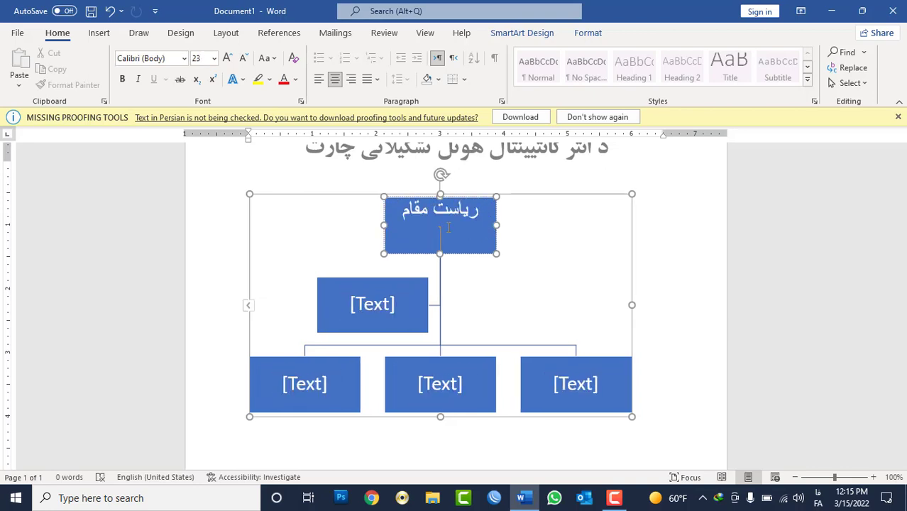
type("بست")
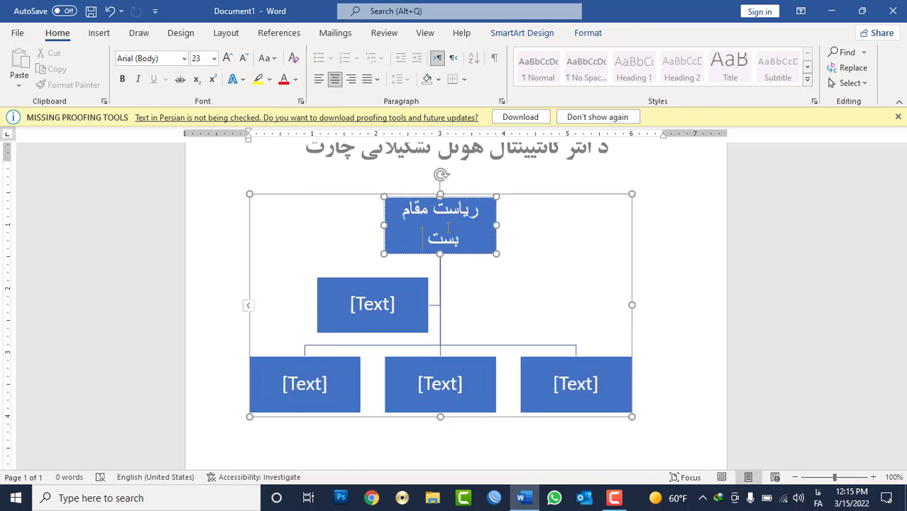
type(" (1)")
key("Return")
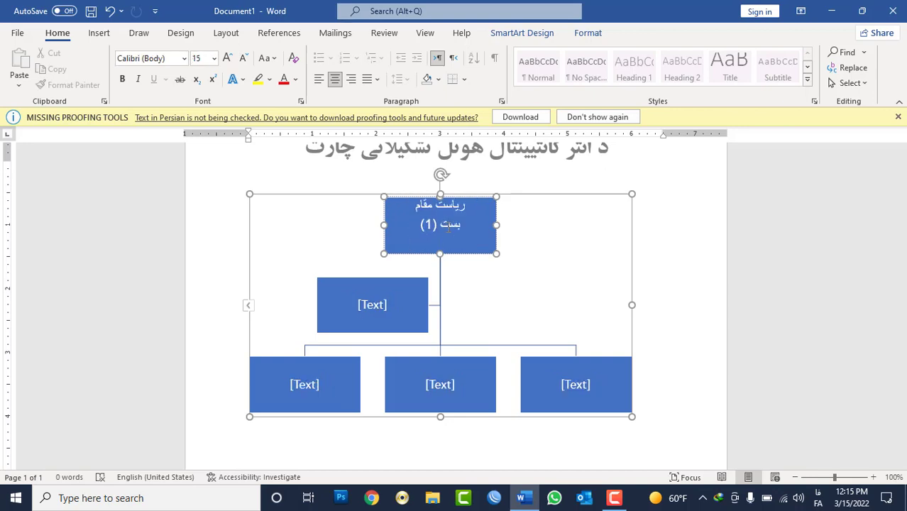
type("داد 1")
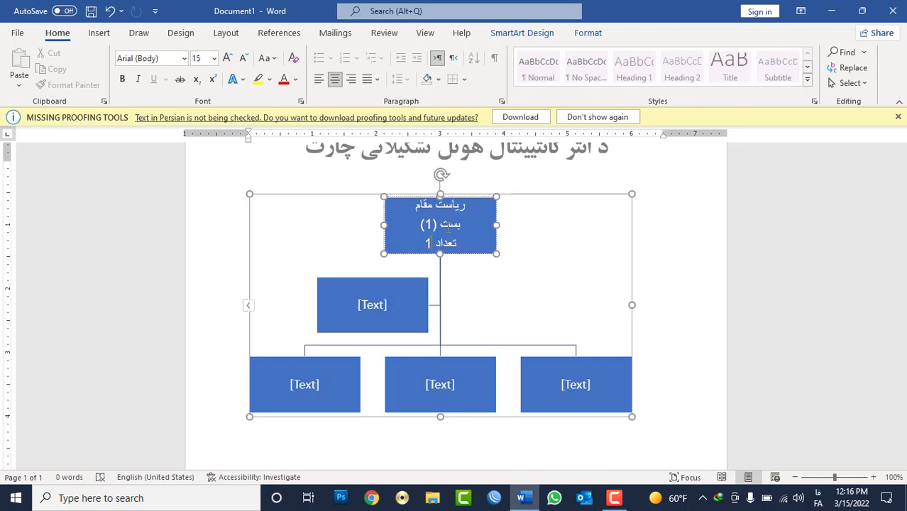
key("BackSpace")
type("(1)")
- Make the top box text 12 pt black and delete the two extra lines
key("ctrl+a")
left_click(243, 59)
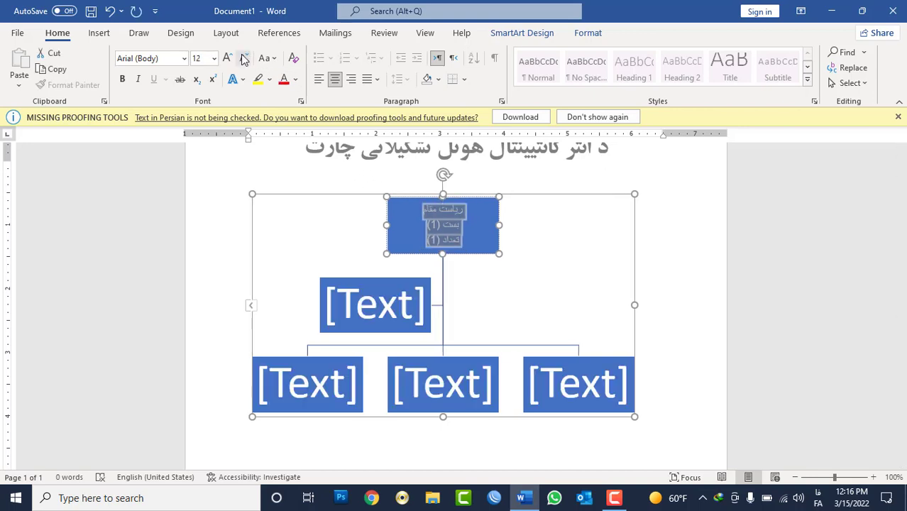
left_click(296, 80)
left_click(300, 135)
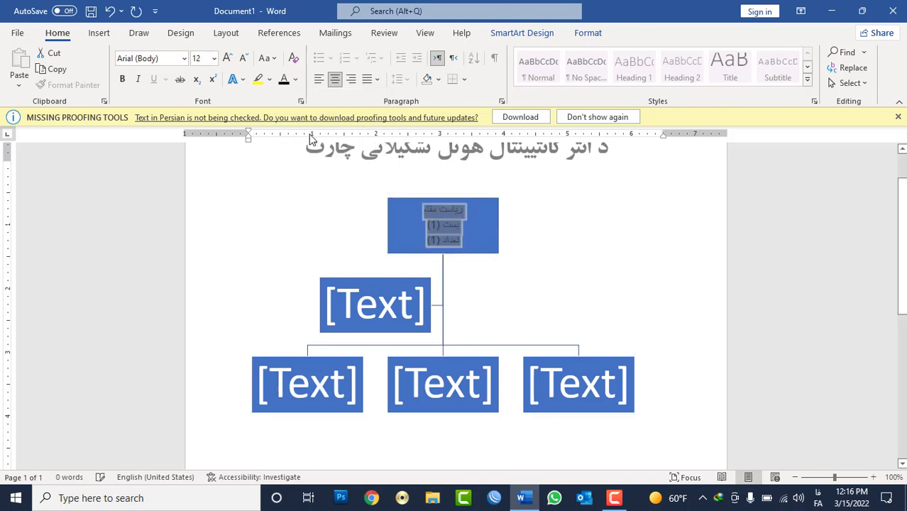
left_click(377, 78)
left_click(377, 79)
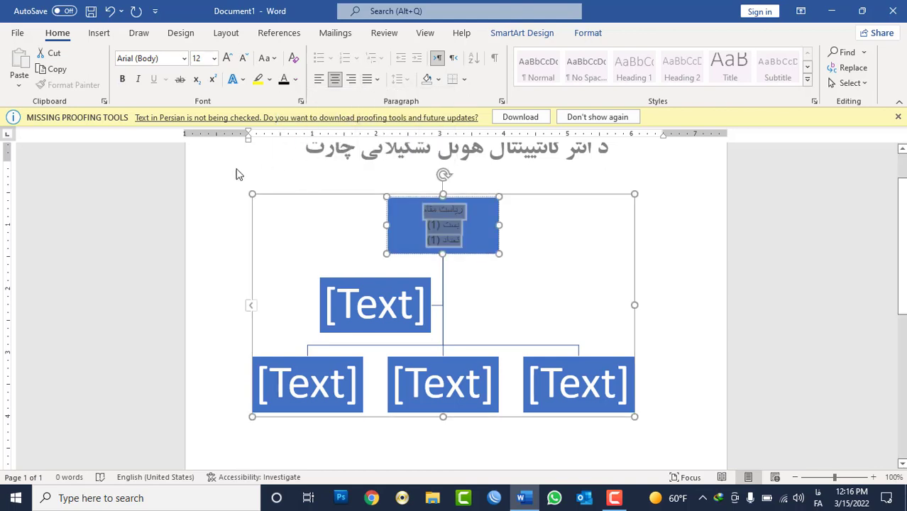
left_click(315, 231)
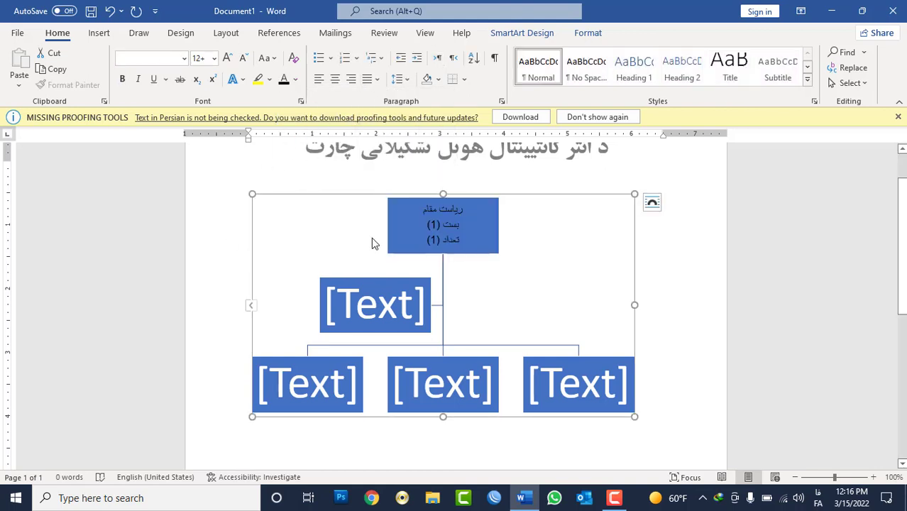
left_click(425, 239)
left_click_drag(424, 239, 461, 224)
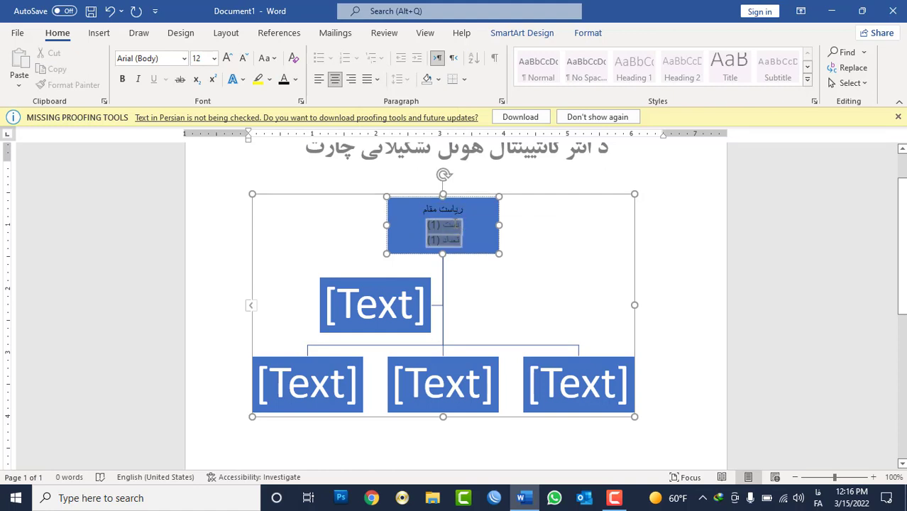
key("Delete")
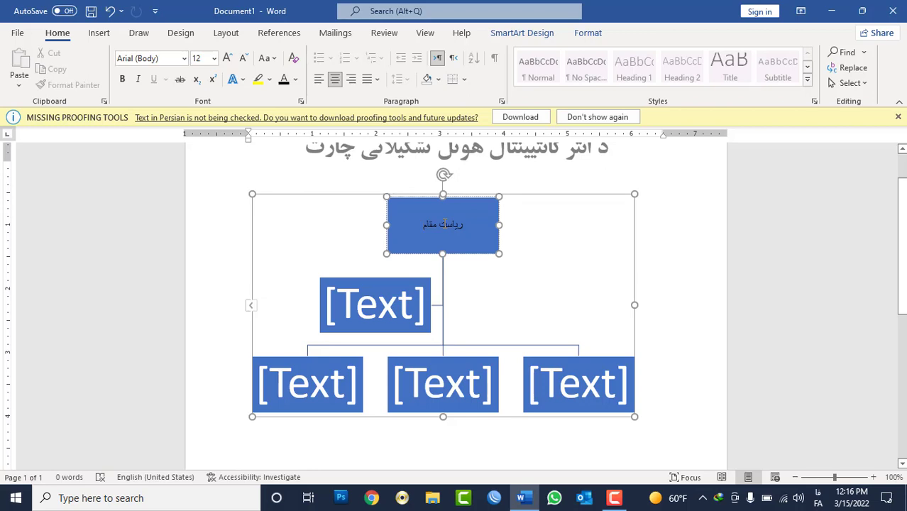
- Label the assistant box under the top box 'مدیر اجرایه'
left_click(379, 303)
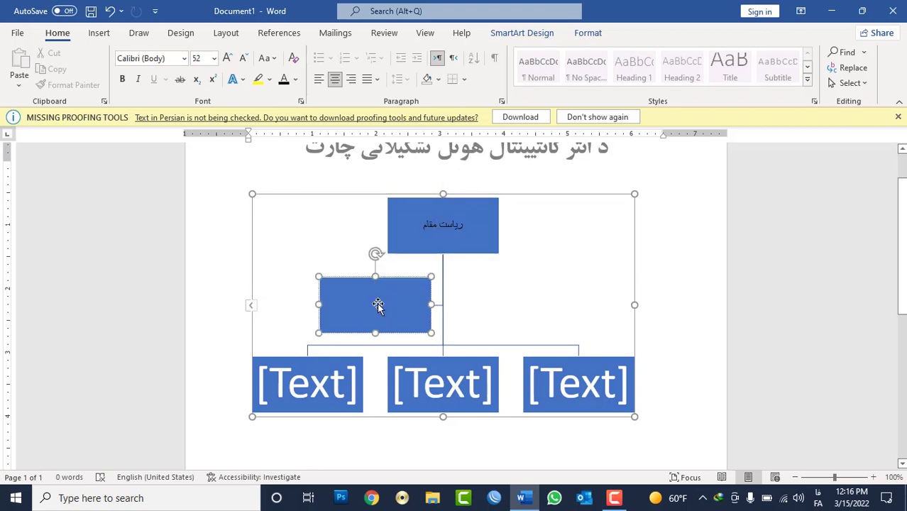
type("مدیر ا")
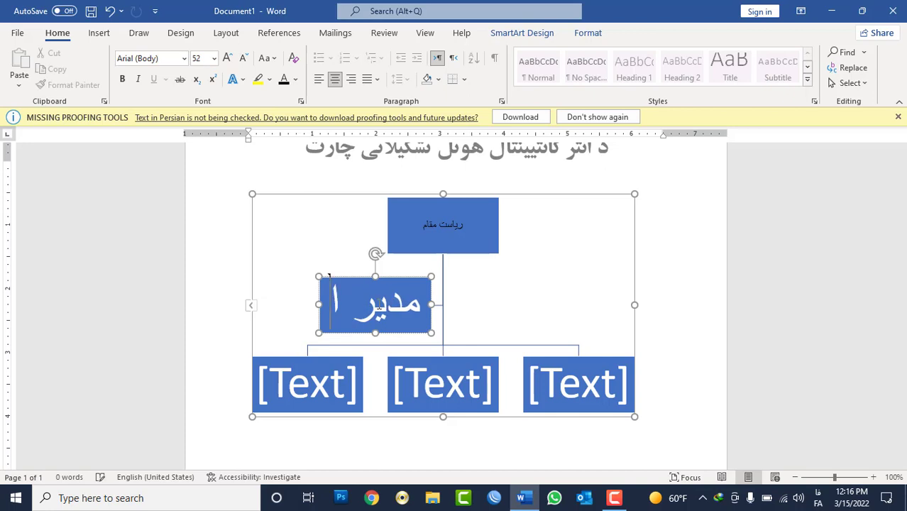
type("جرایت")
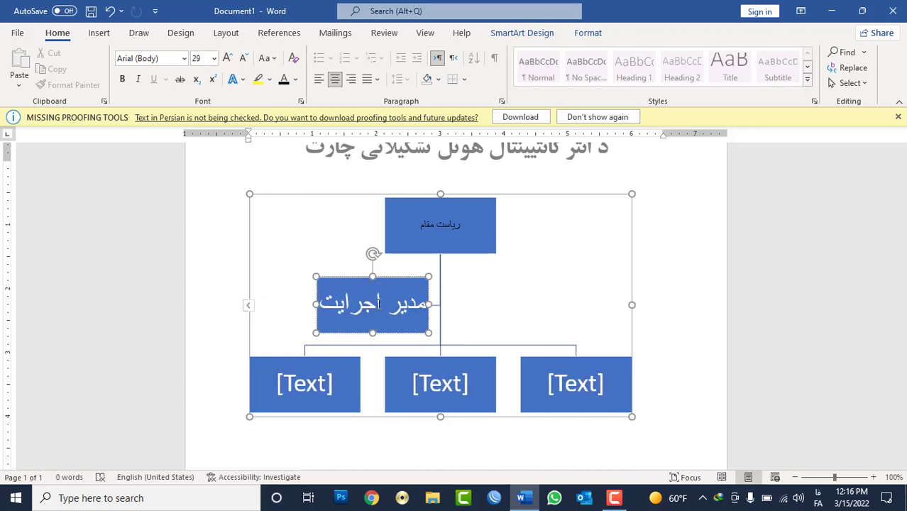
key("BackSpace")
type("ه")
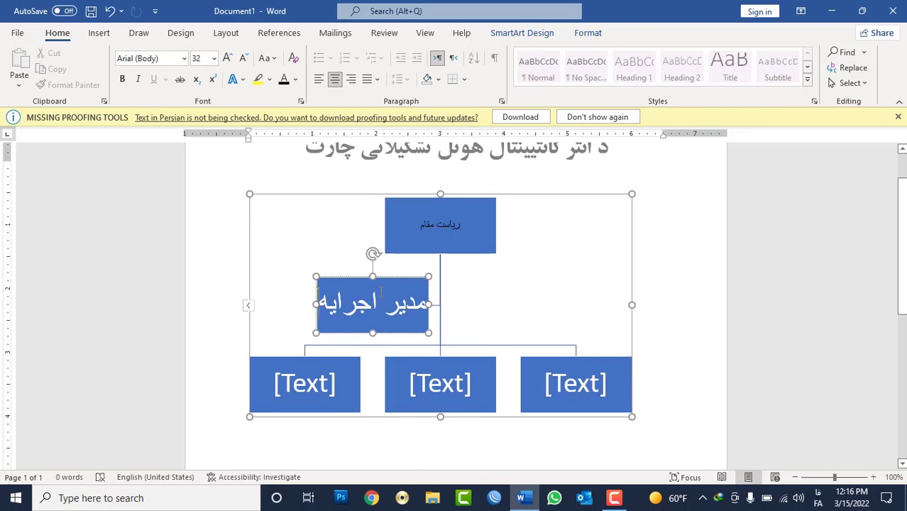
- Fill the bottom row, right to left, with امریت مالی او اداری, امریت بازار یابی and امریت عملیاتی
left_click(573, 390)
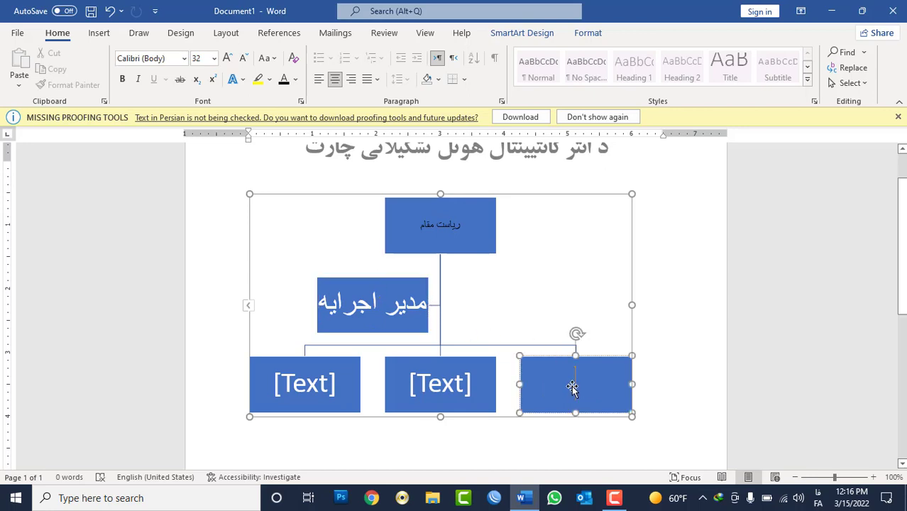
type("امریت")
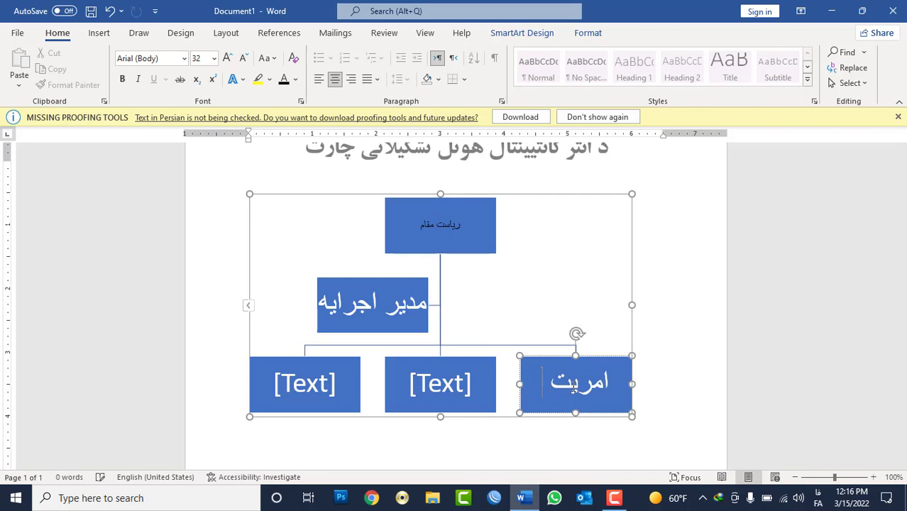
type(" ما")
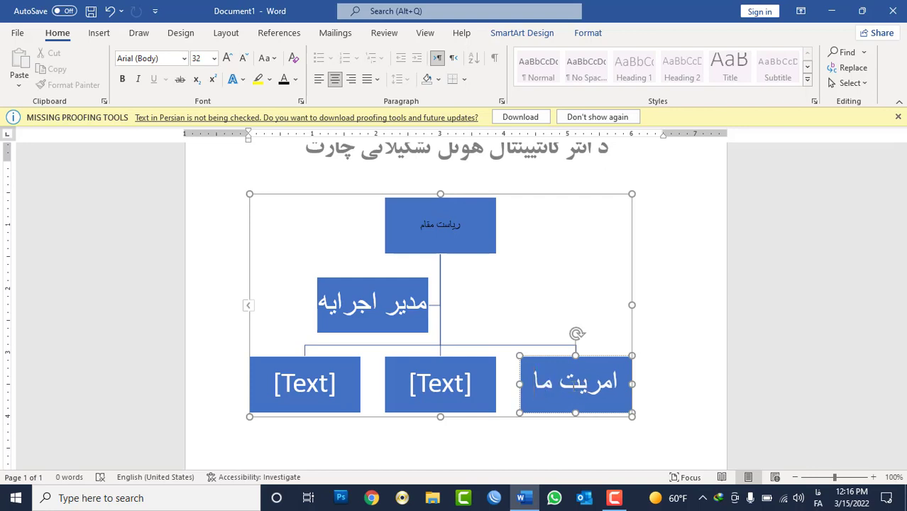
type("لی او اداری")
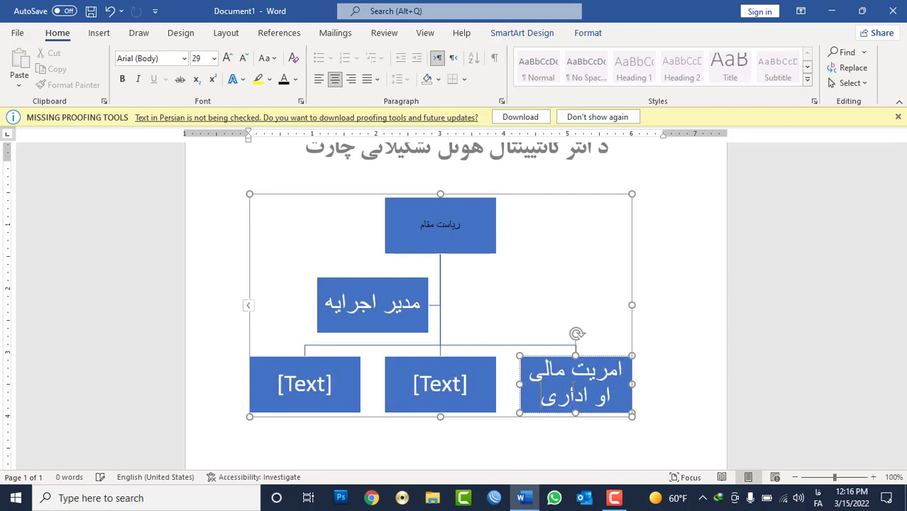
left_click(460, 388)
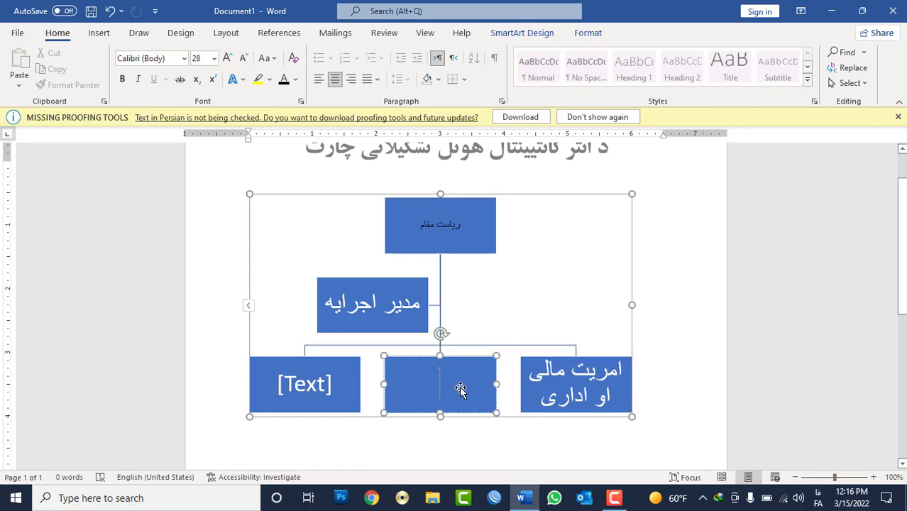
type("امریت")
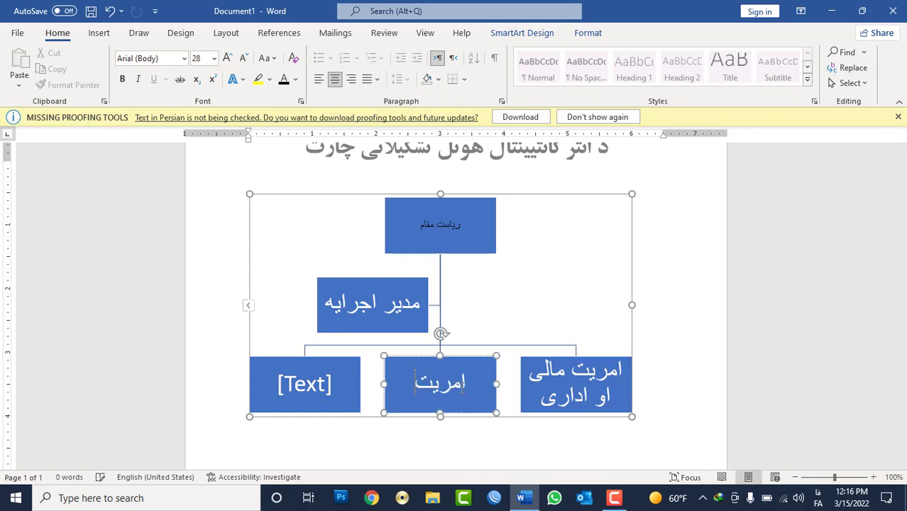
type(" بازار")
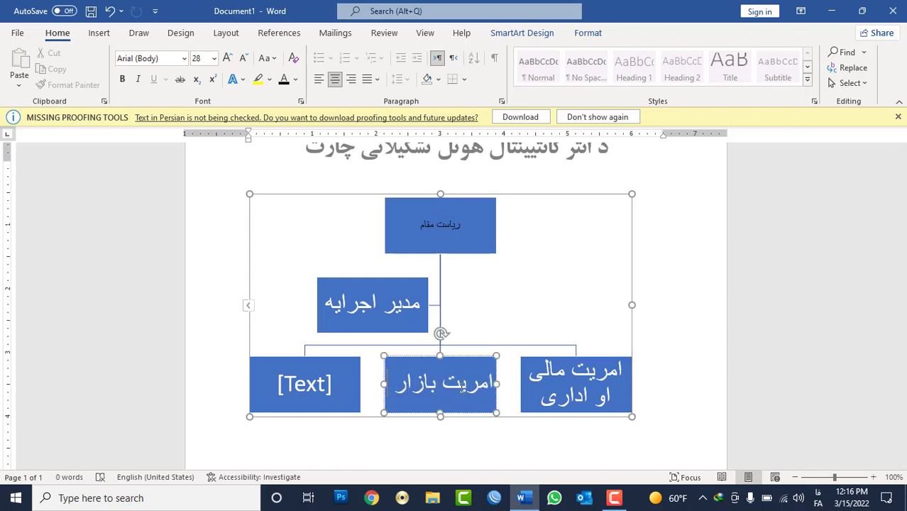
type(" یابی")
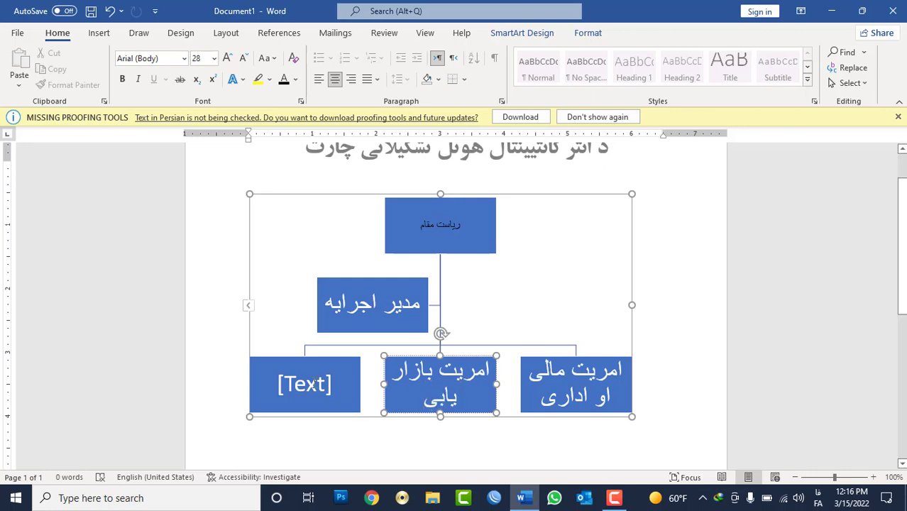
left_click(313, 383)
type("امریت")
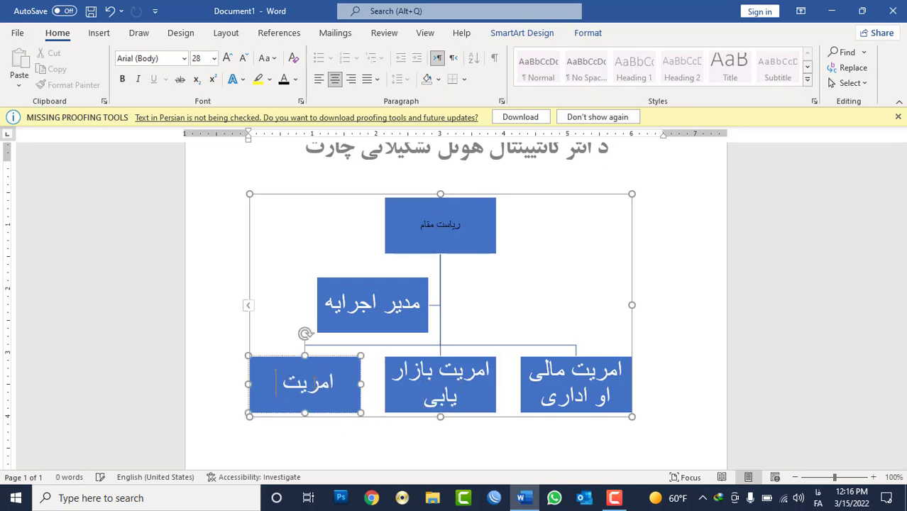
type(" عملیاتی")
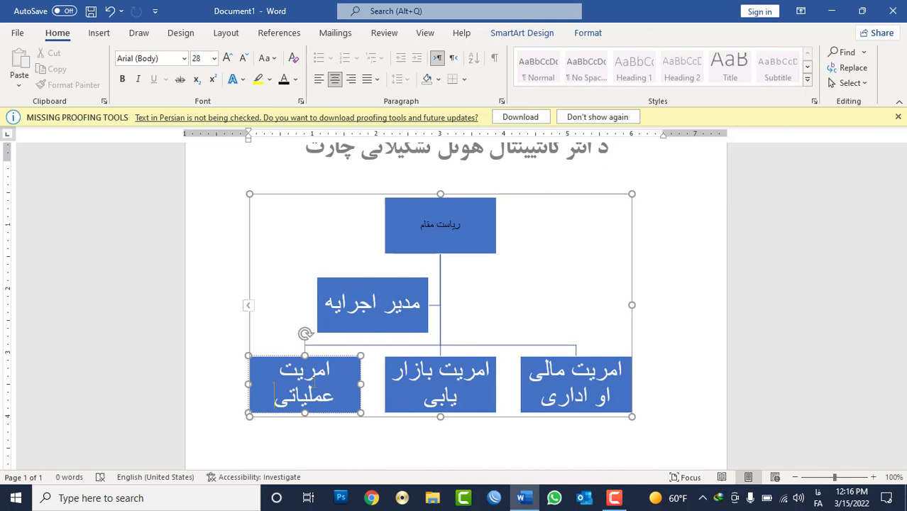
left_click(454, 225)
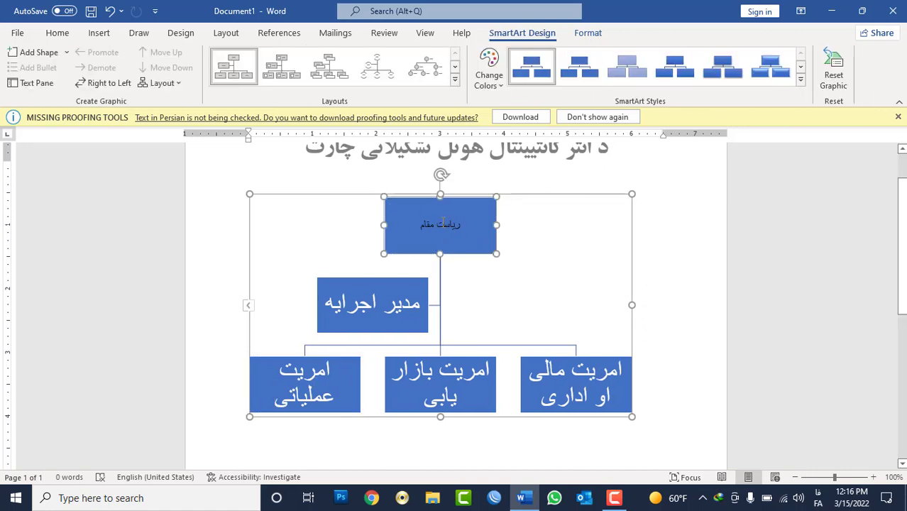
- Make the top box title bold, give it a colour, and enlarge it to 16 pt
triple_click(441, 224)
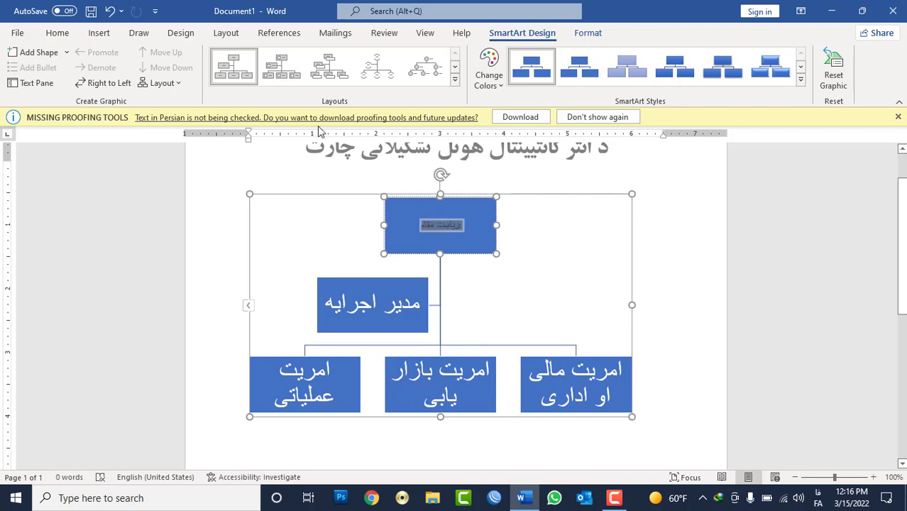
left_click(54, 34)
left_click(123, 79)
left_click(227, 57)
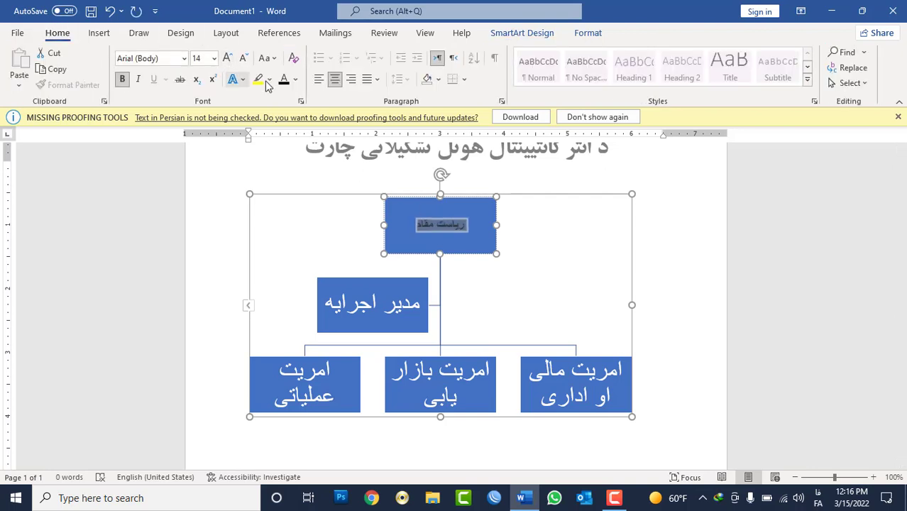
left_click(295, 79)
left_click(295, 135)
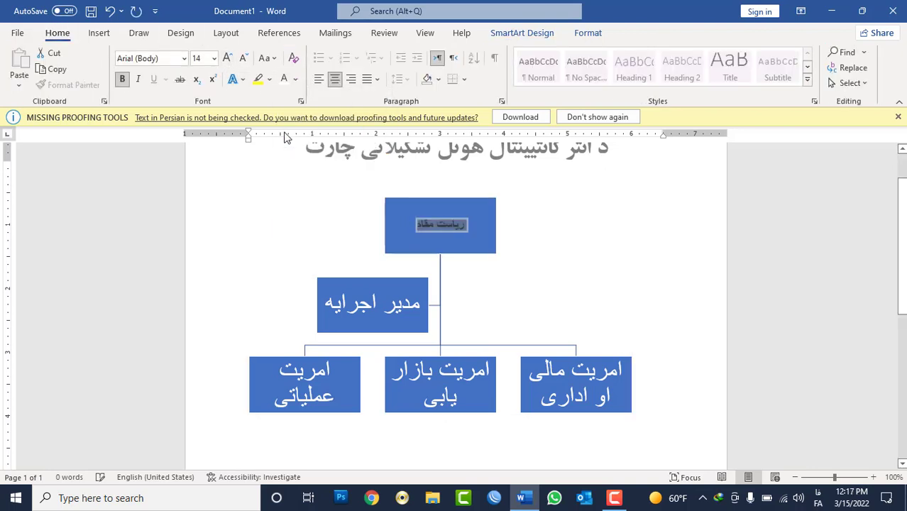
left_click(227, 58)
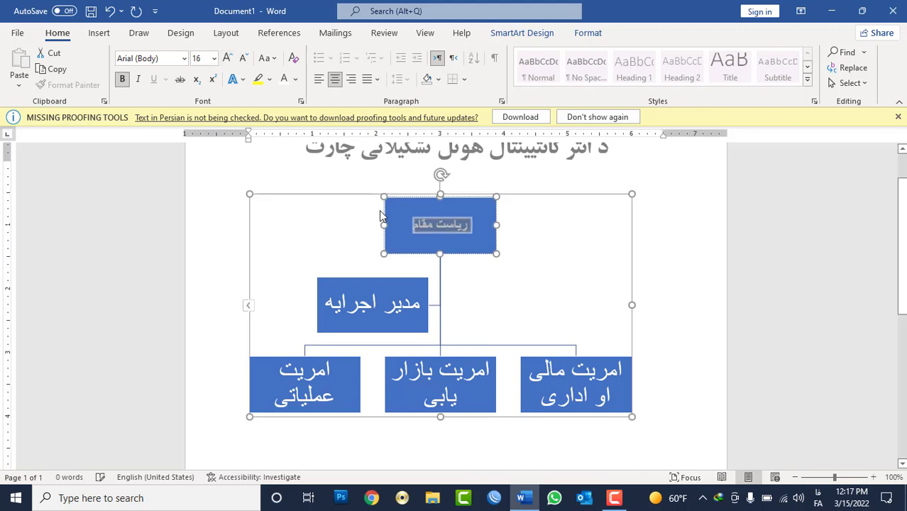
- Apply Aldhabi and then B Zar as the font for the whole organization chart
left_click(593, 194)
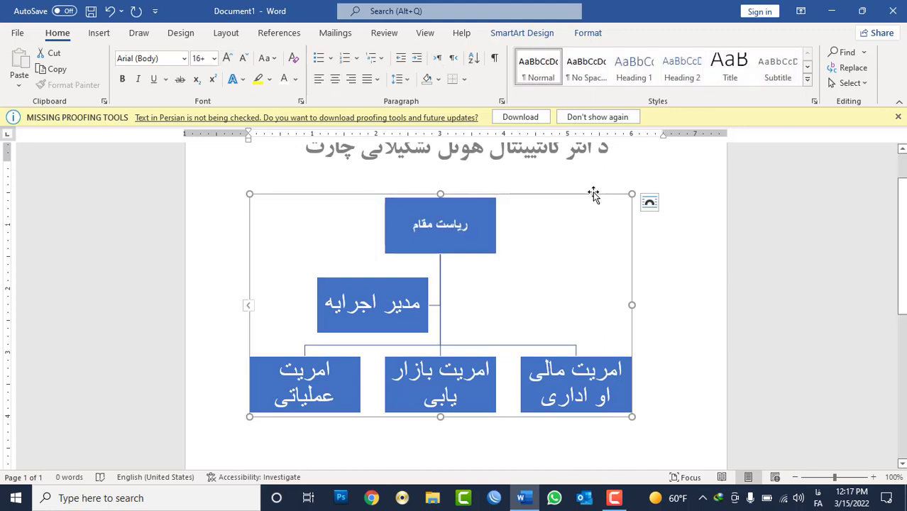
left_click(184, 59)
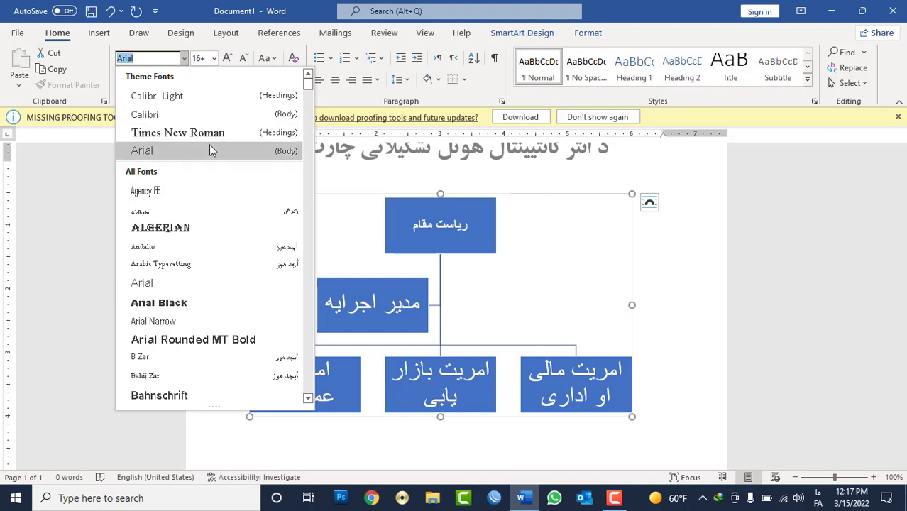
left_click(263, 211)
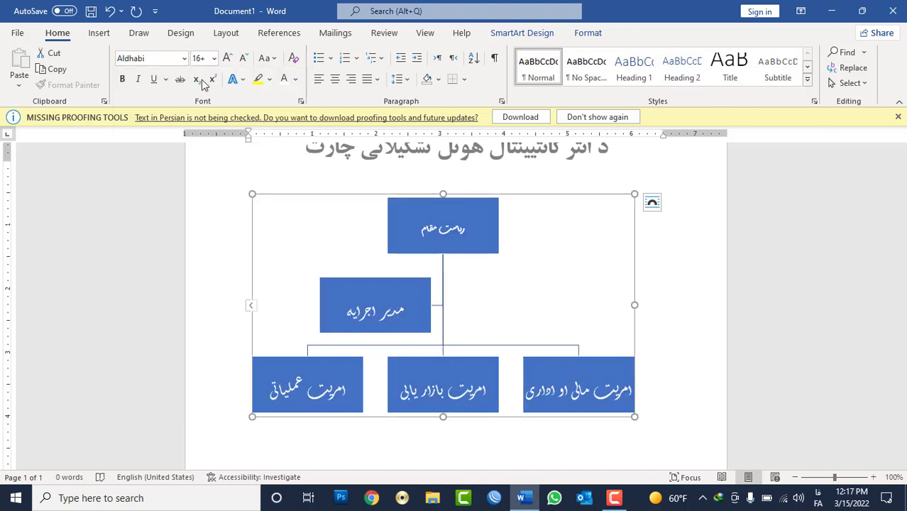
left_click(183, 59)
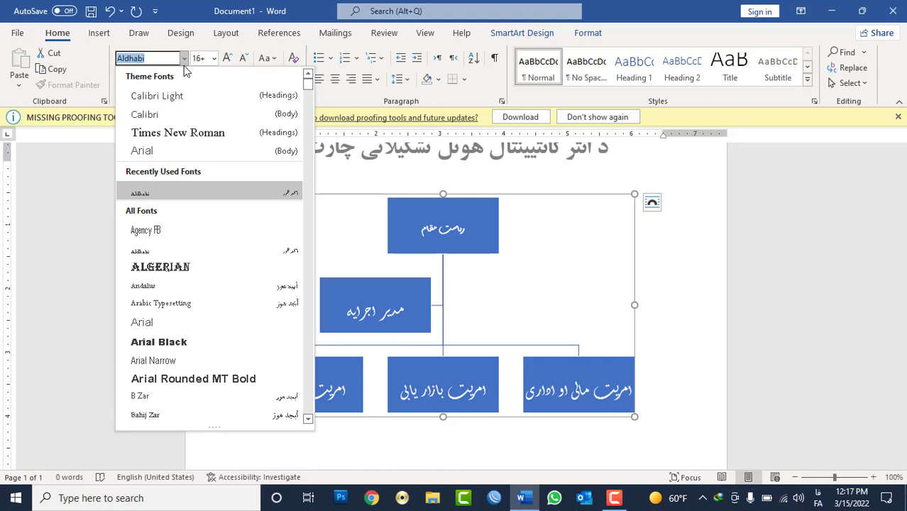
left_click(161, 395)
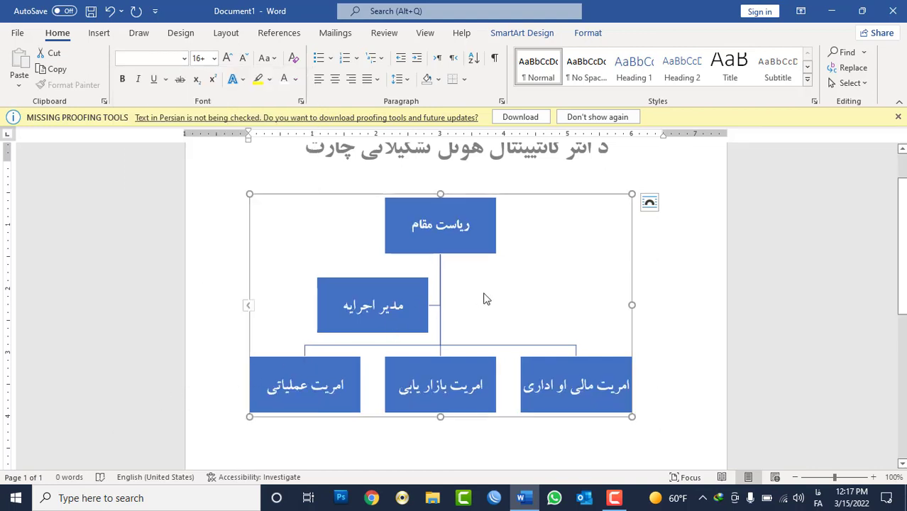
left_click(661, 277)
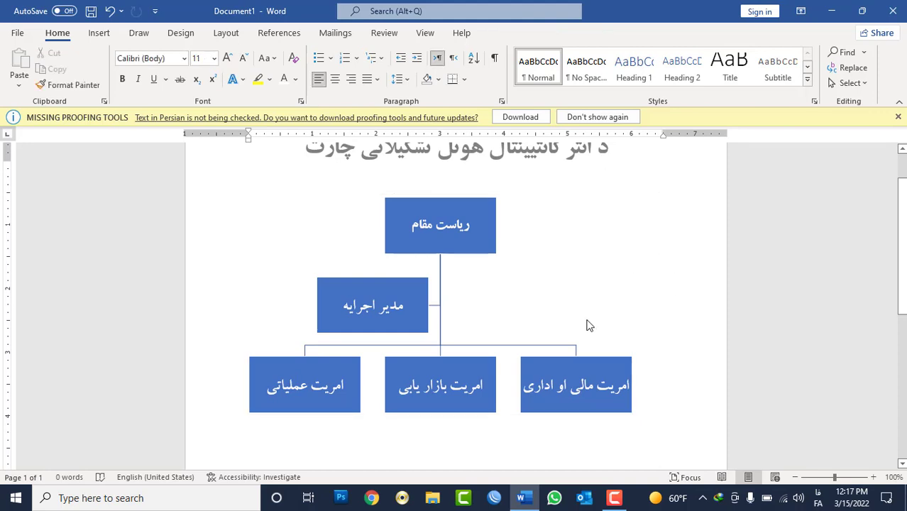
- Add a new box beside the امریت مالی او اداری box, undoing a mistaken sub-box first
left_click(564, 348)
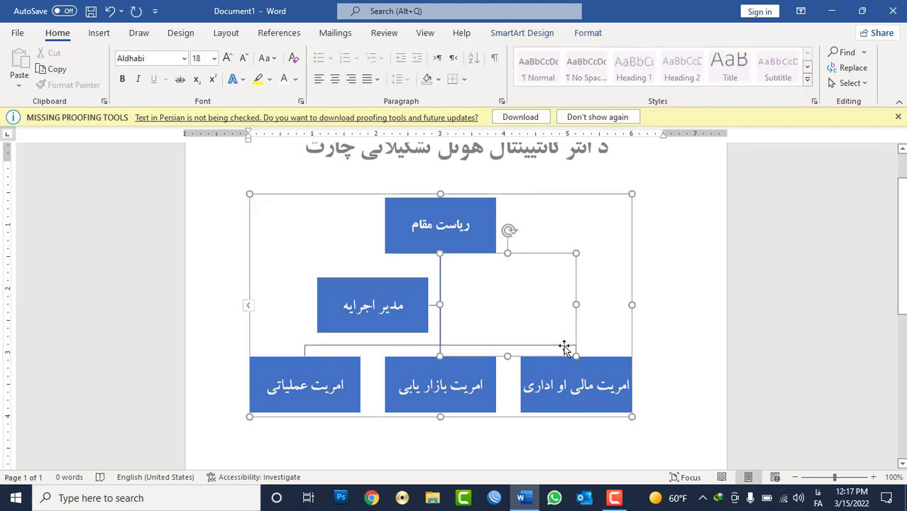
left_click(609, 380)
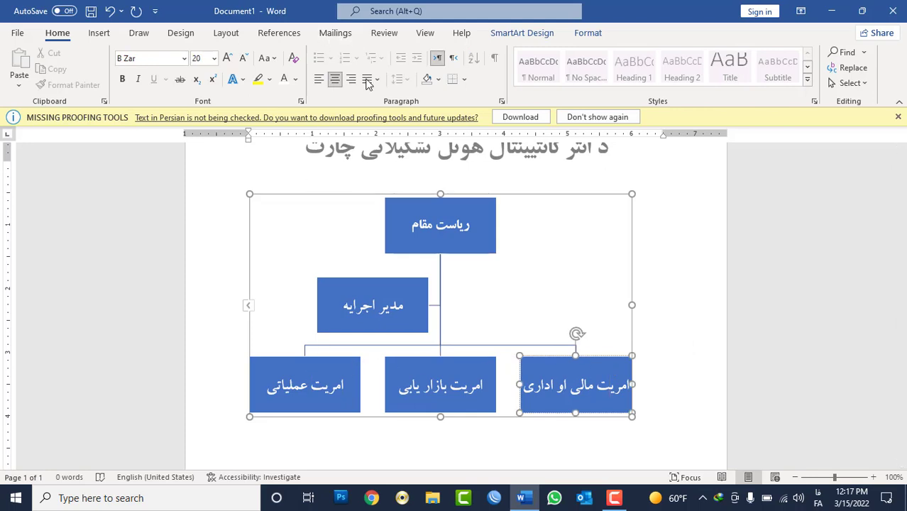
left_click(522, 33)
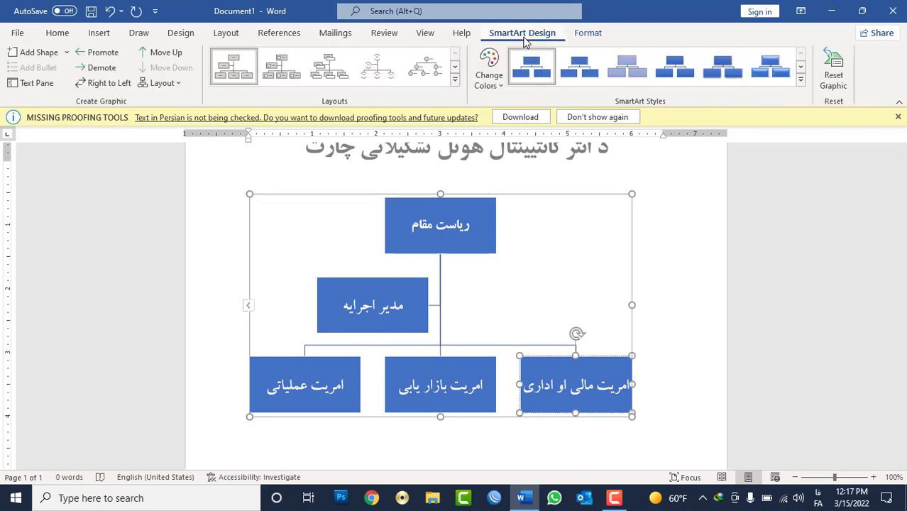
left_click(68, 51)
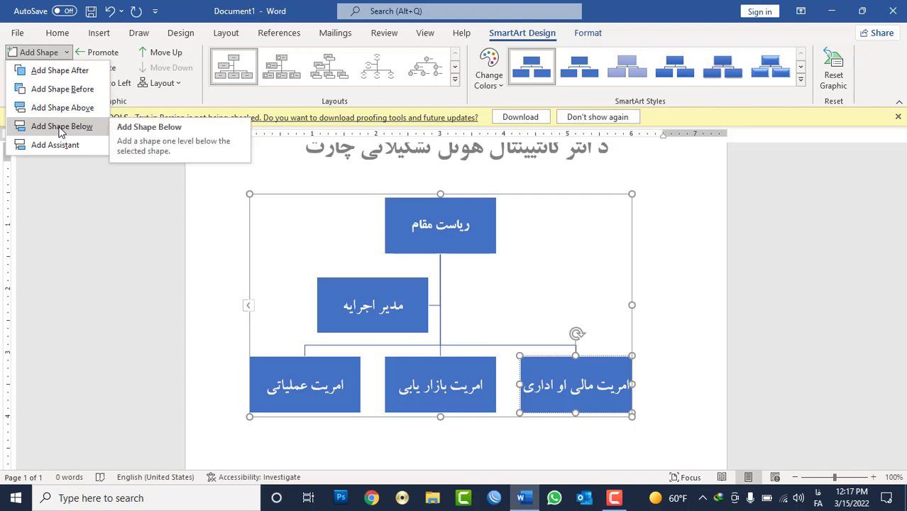
left_click(61, 126)
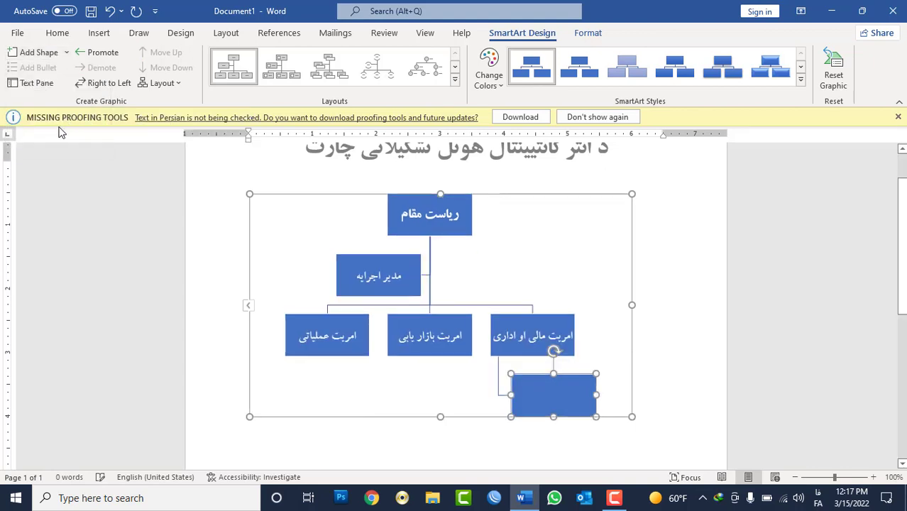
key("ctrl+z")
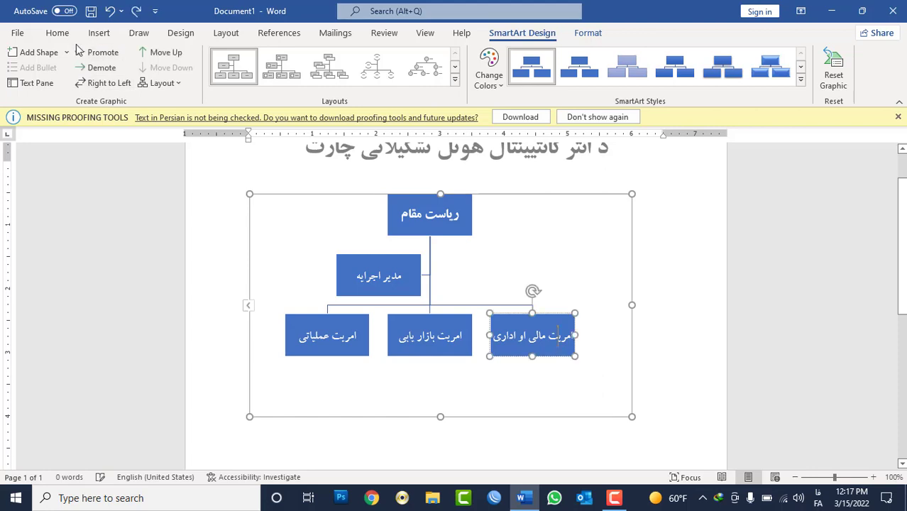
left_click(68, 54)
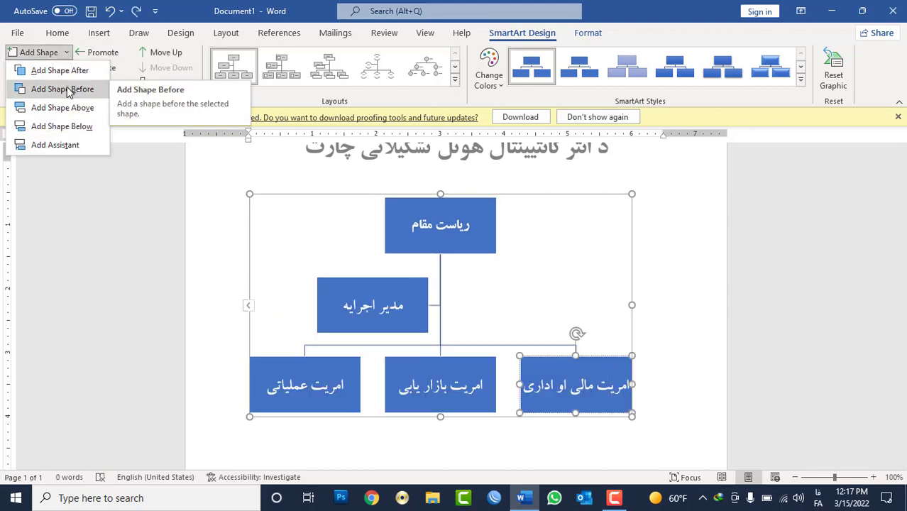
left_click(65, 70)
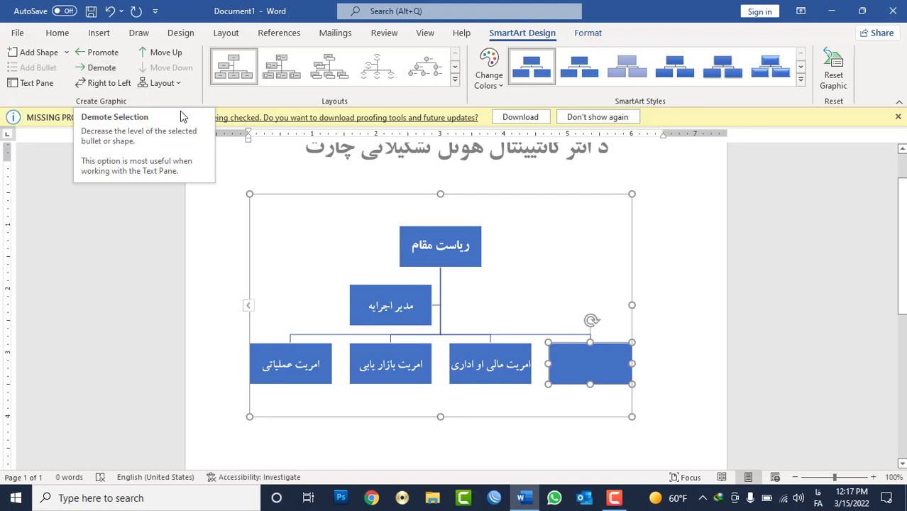
- Type امریت تکنالوژی معلوماتی into the new empty right-most box
right_click(597, 349)
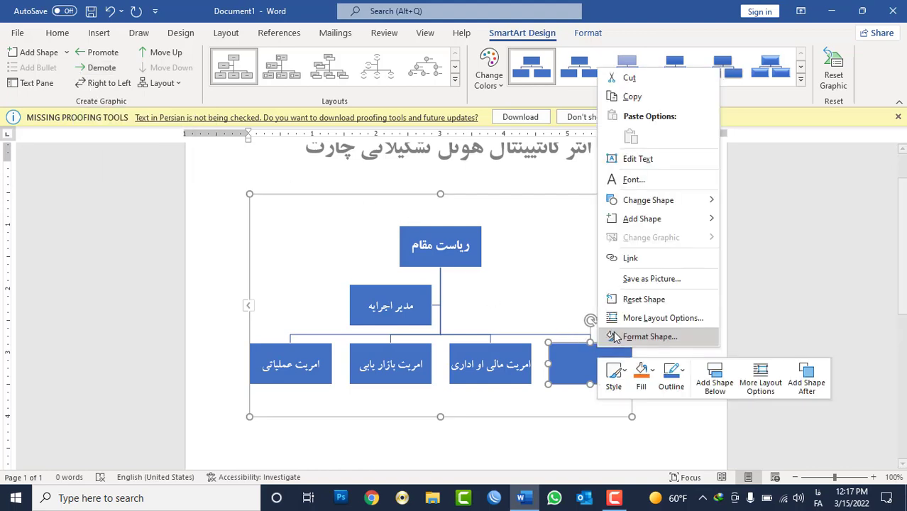
left_click(655, 159)
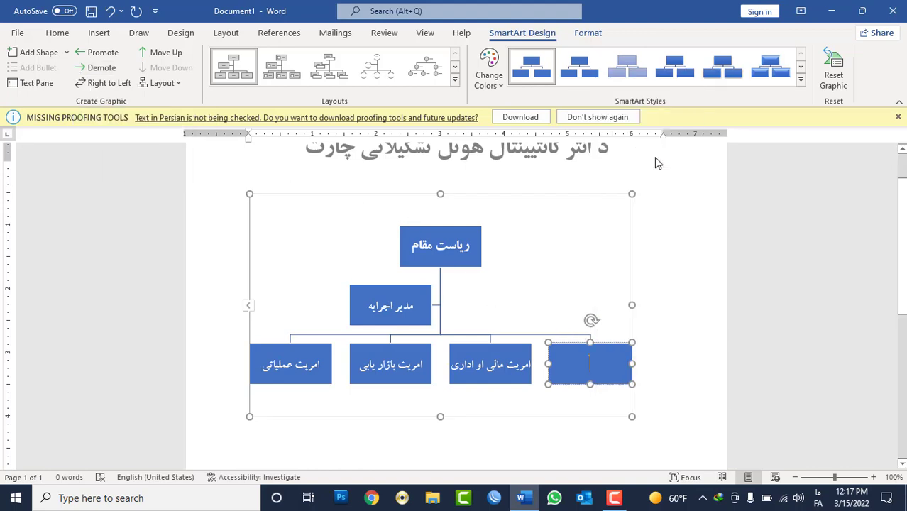
type("امری")
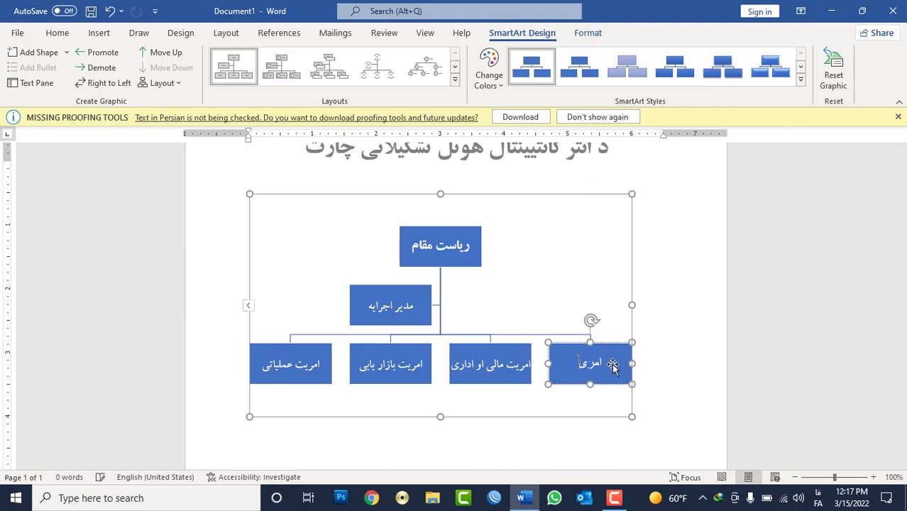
type("ت تکنالوژی")
type(" معلوماتی")
key("Escape")
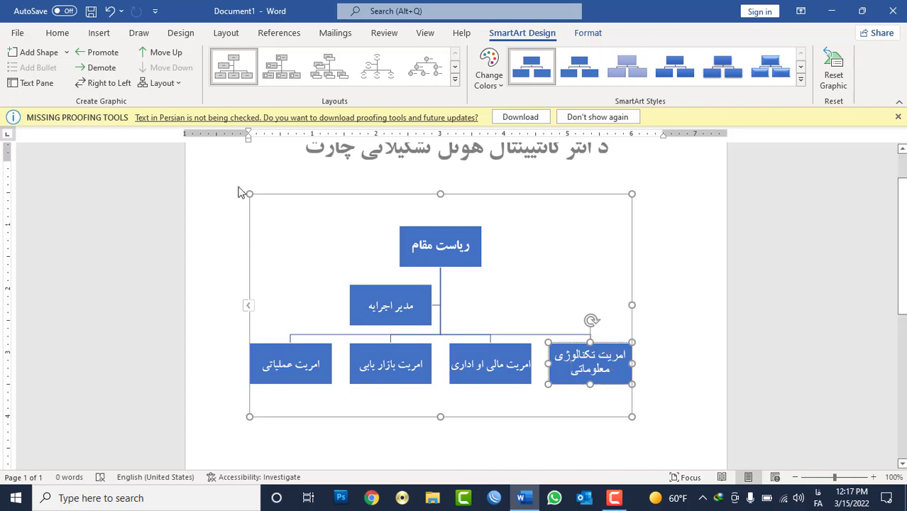
- Insert another department box next to امریت تکنالوژی معلوماتی and type its label 'ام تبتیش داخلی'
left_click(66, 52)
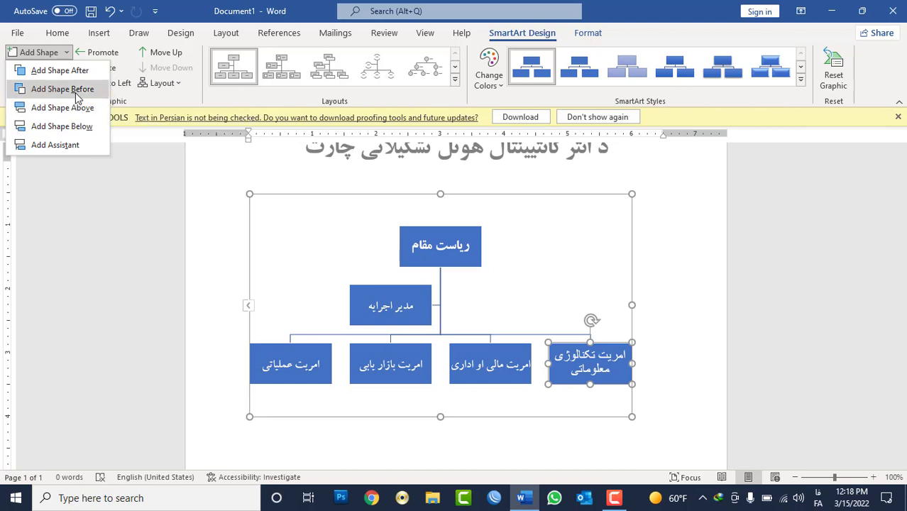
left_click(78, 97)
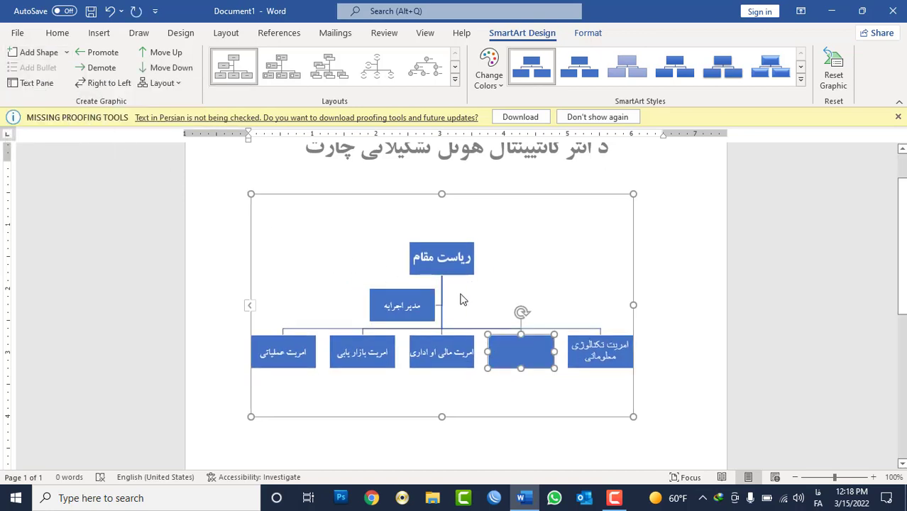
right_click(510, 339)
left_click(557, 151)
type("امری")
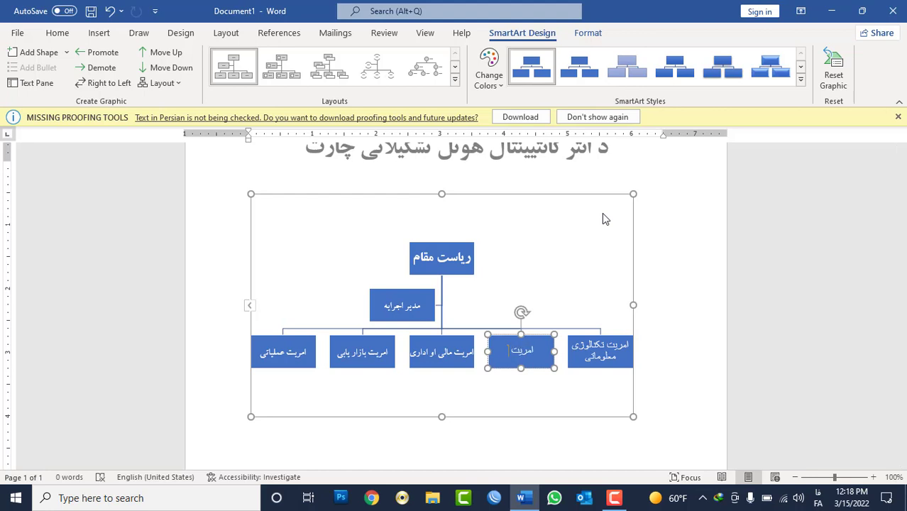
type(" تب")
type("تفت")
type("یش")
type(" داخ")
type("لی")
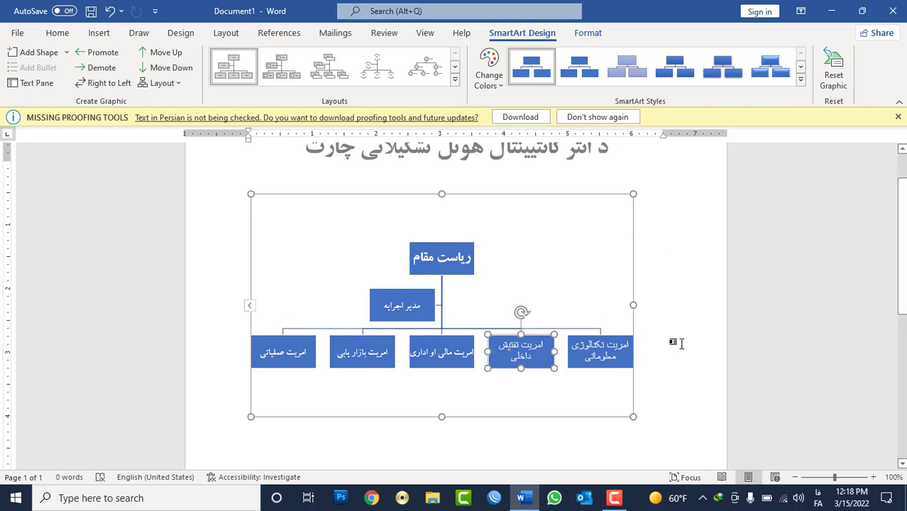
left_click(677, 343)
left_click(604, 346)
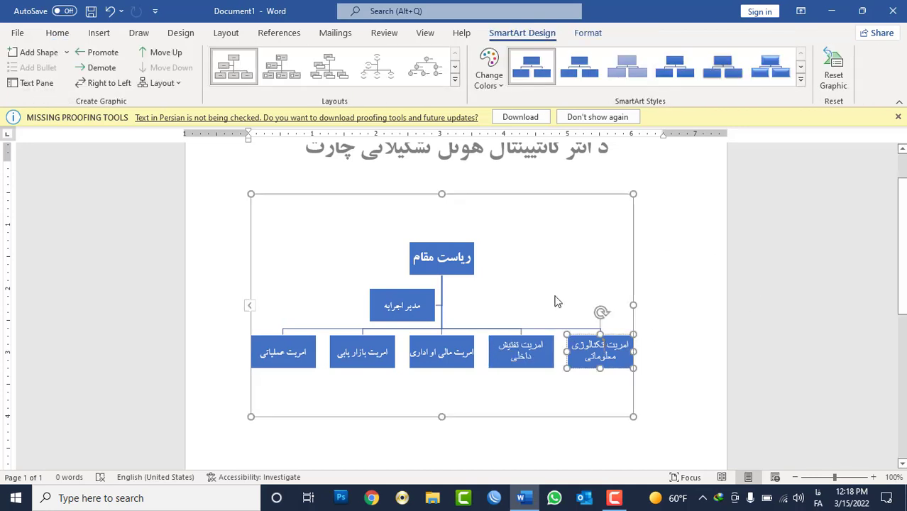
left_click(537, 193)
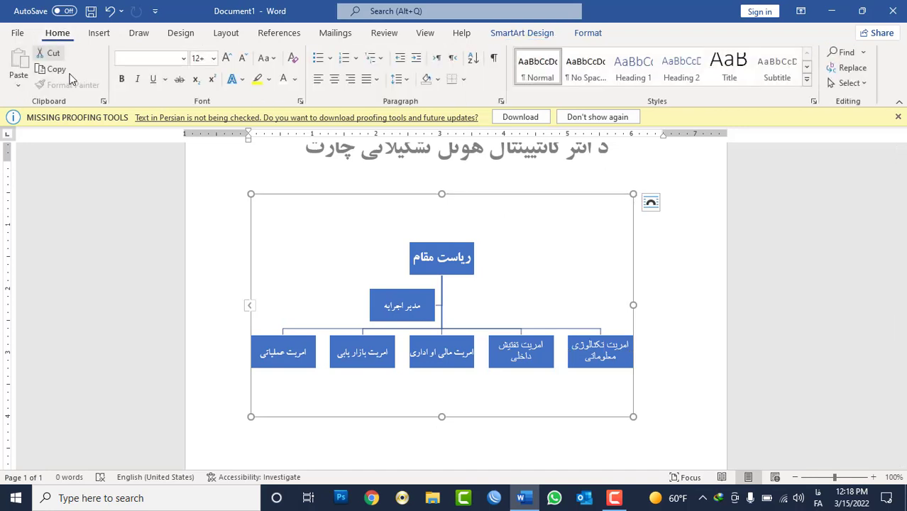
- Set the selected chart's font to B Zar and its size to 11
left_click(184, 58)
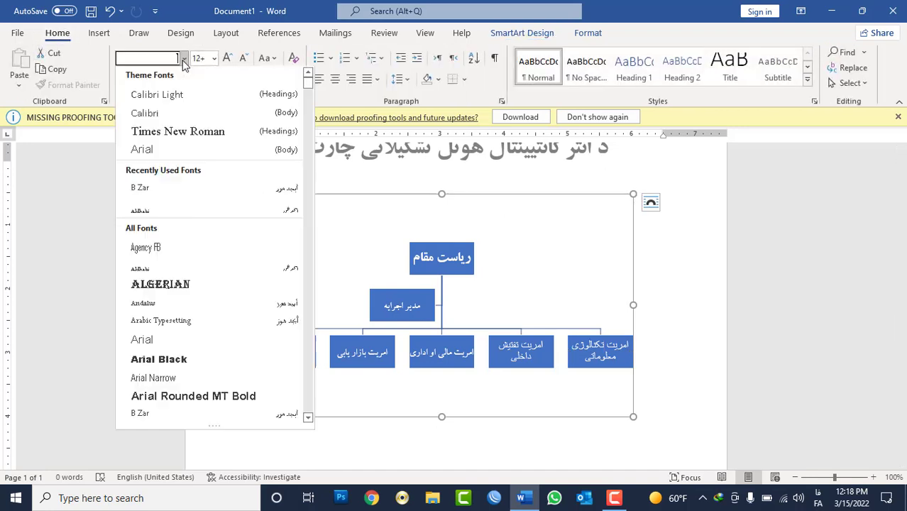
left_click(200, 190)
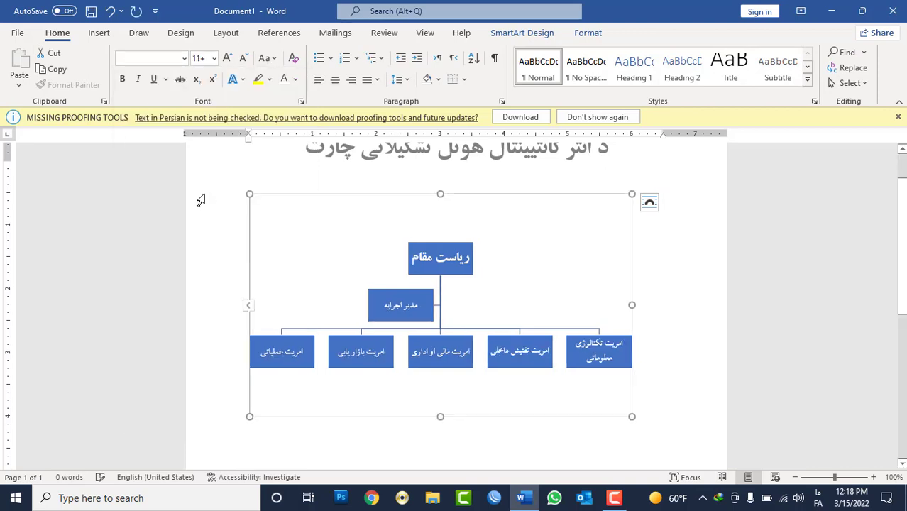
left_click(213, 58)
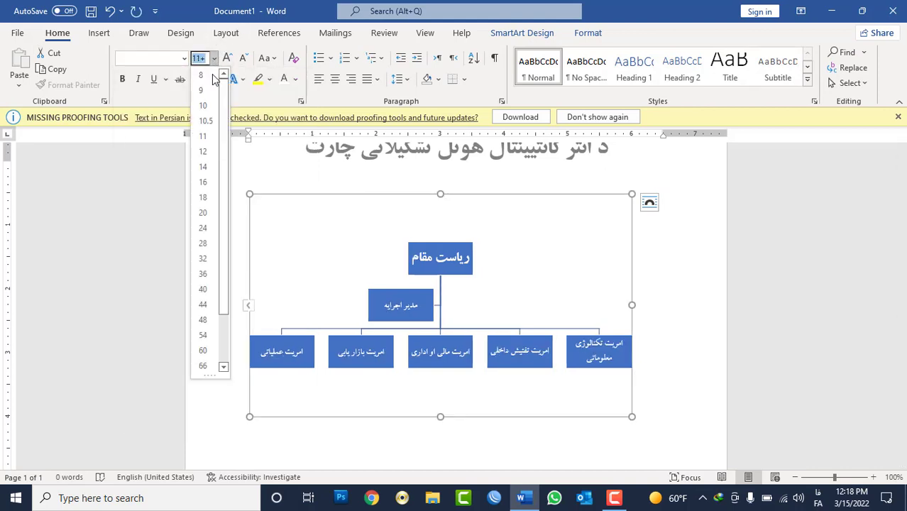
left_click(203, 138)
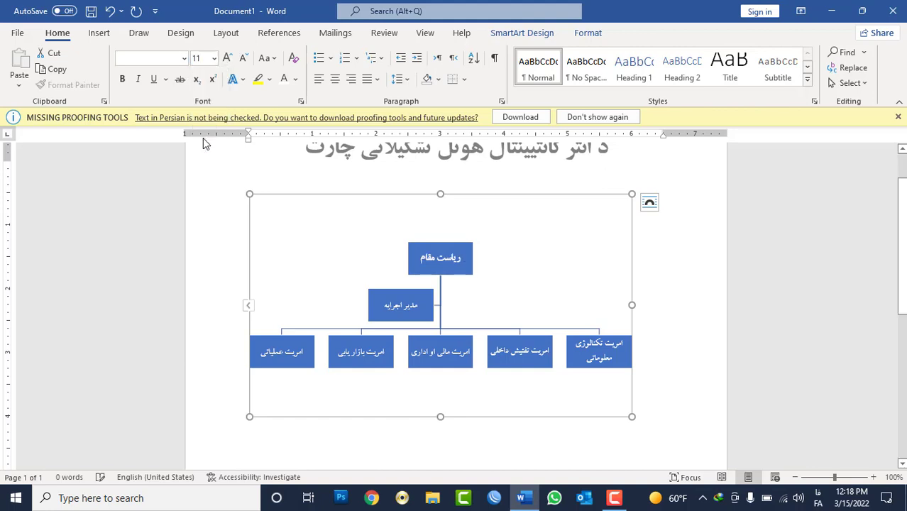
left_click(184, 58)
left_click(159, 190)
left_click(455, 244)
- Raise the ریاست مقام title to 18 pt and drag its box wider to fit one line
left_click_drag(443, 258, 428, 262)
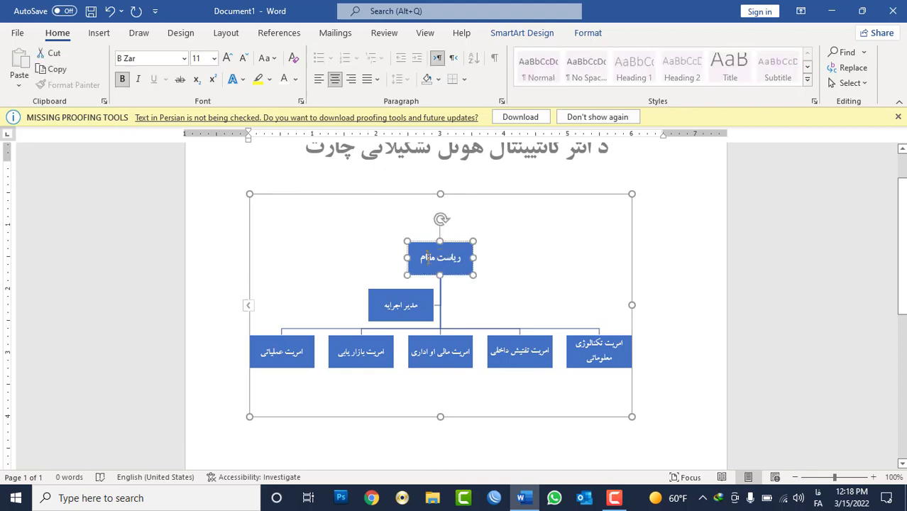
left_click(428, 273)
left_click(233, 59)
left_click(233, 59)
left_click(233, 59)
left_click(232, 59)
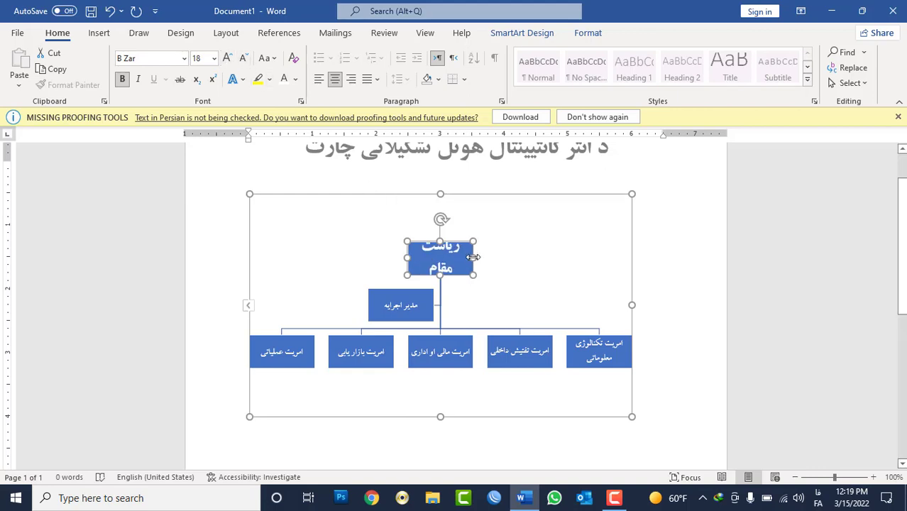
left_click_drag(472, 260, 487, 261)
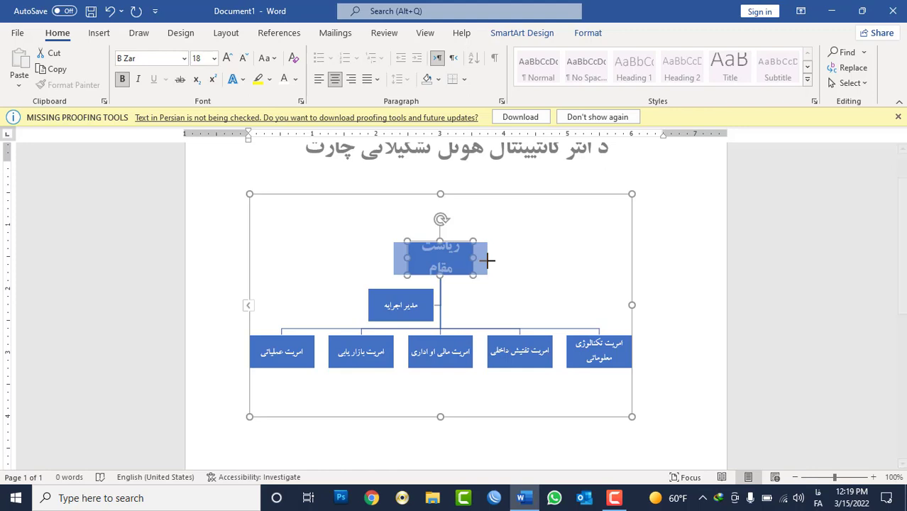
left_click_drag(486, 261, 487, 262)
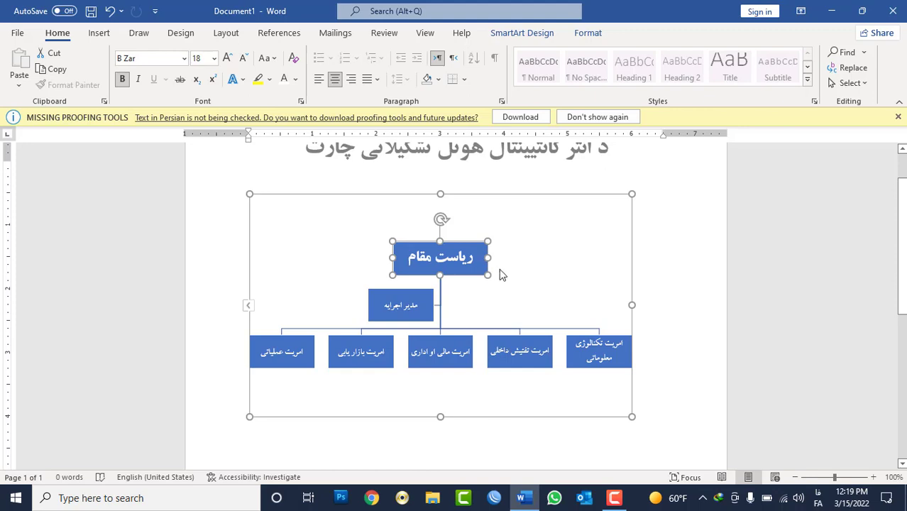
left_click(667, 347)
- Select the امریت تکنالوژی معلوماتی box and use Add Shape Below to create a sub-box
scroll(618, 308, "down", 2)
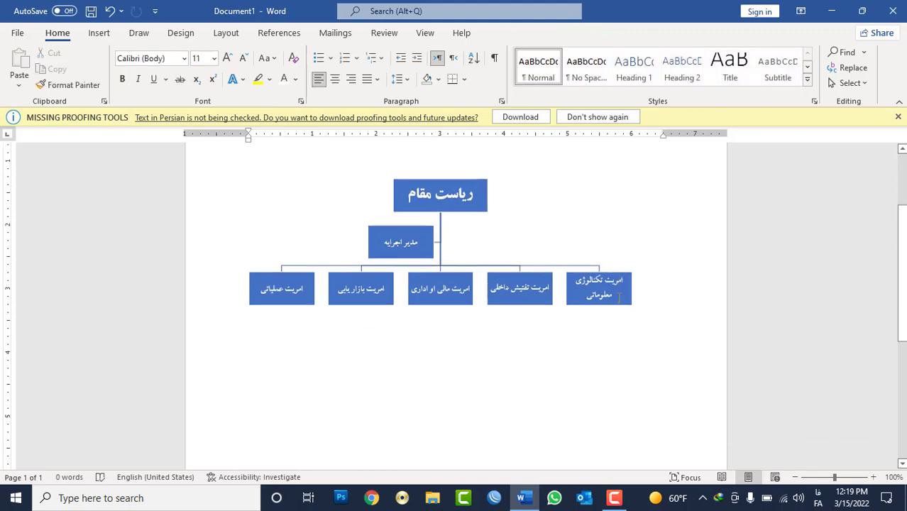
left_click(596, 307)
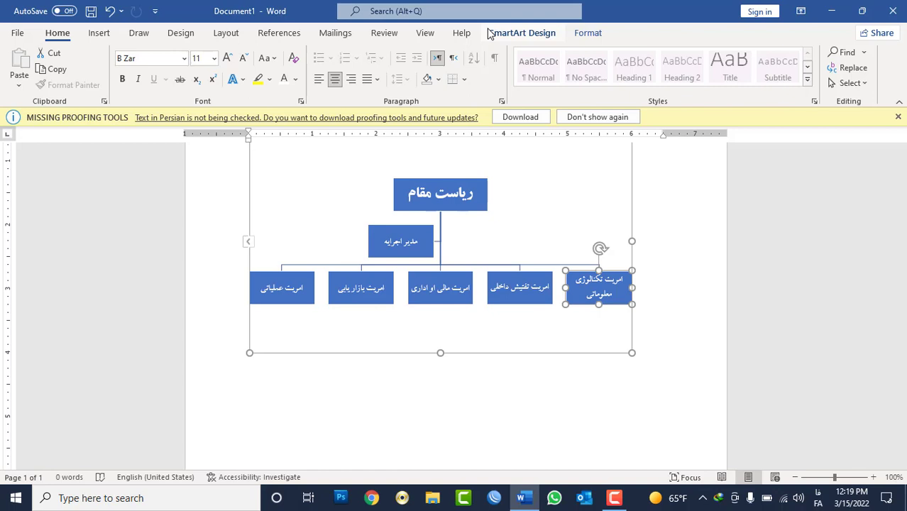
left_click(518, 33)
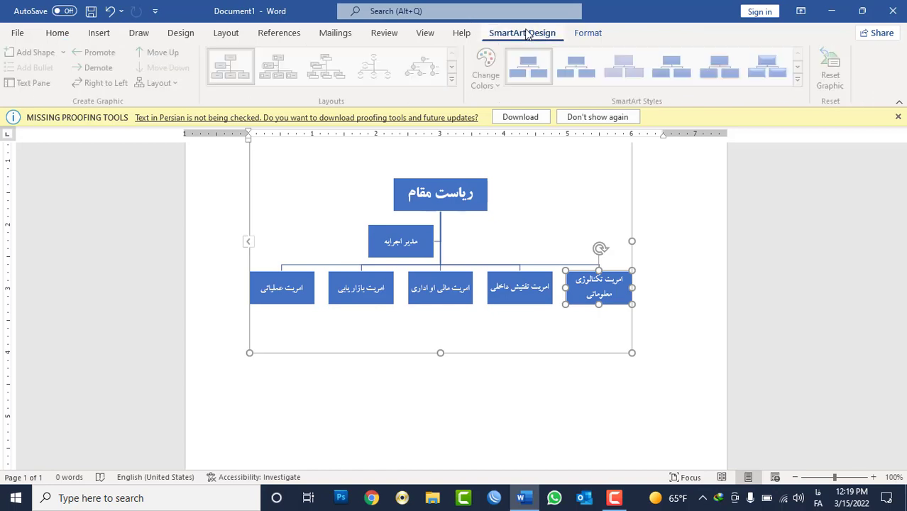
left_click(68, 54)
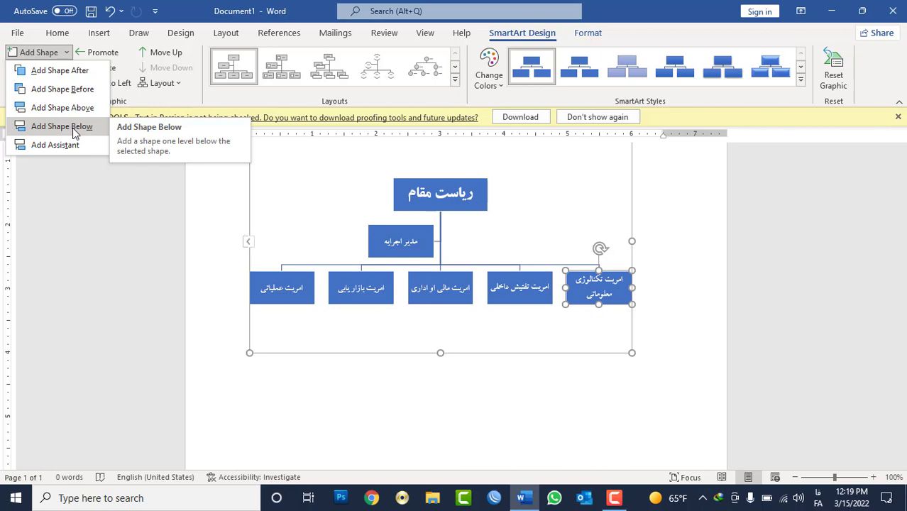
left_click(76, 126)
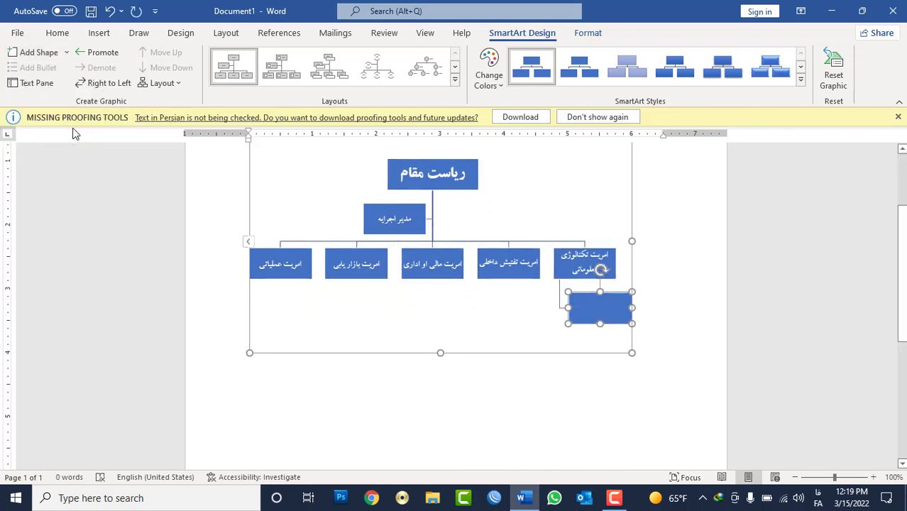
- Type مدیریت کمرهای داخلی into the new blank sub-box, then reselect the IT department box
right_click(618, 294)
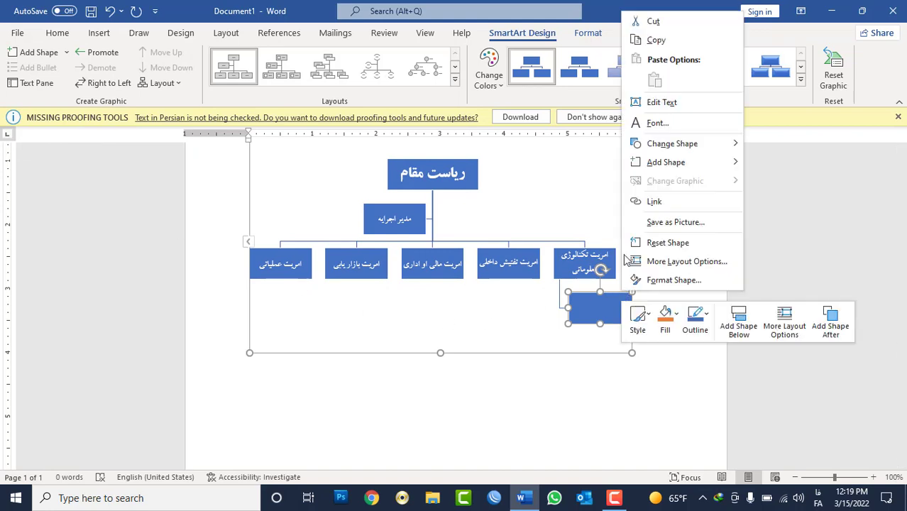
left_click(663, 102)
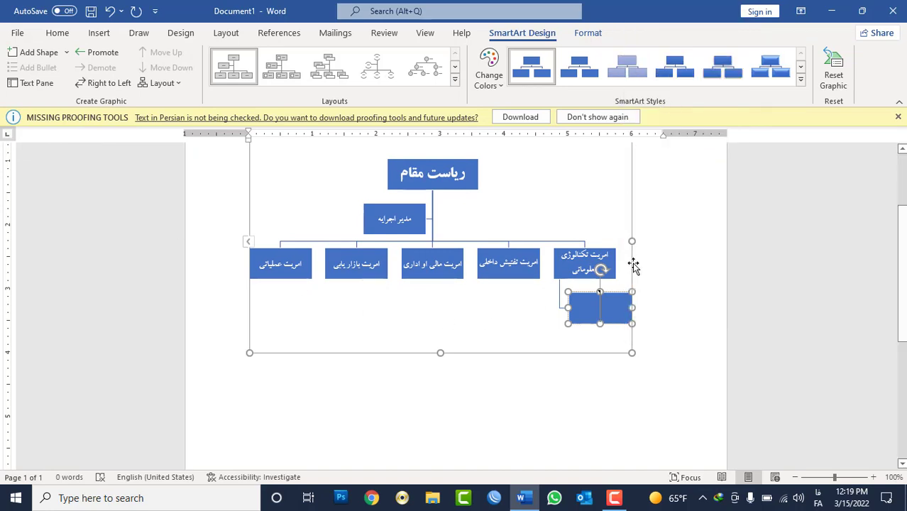
type("مدیری")
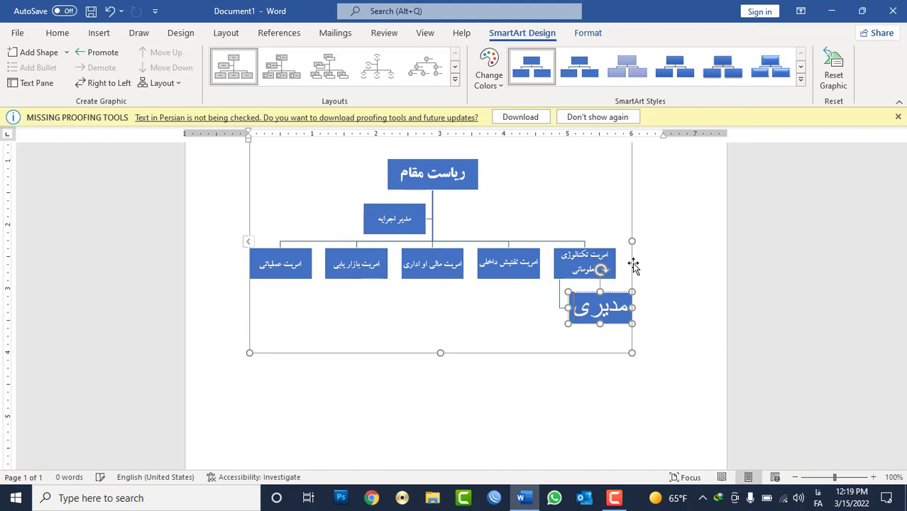
type("ت ")
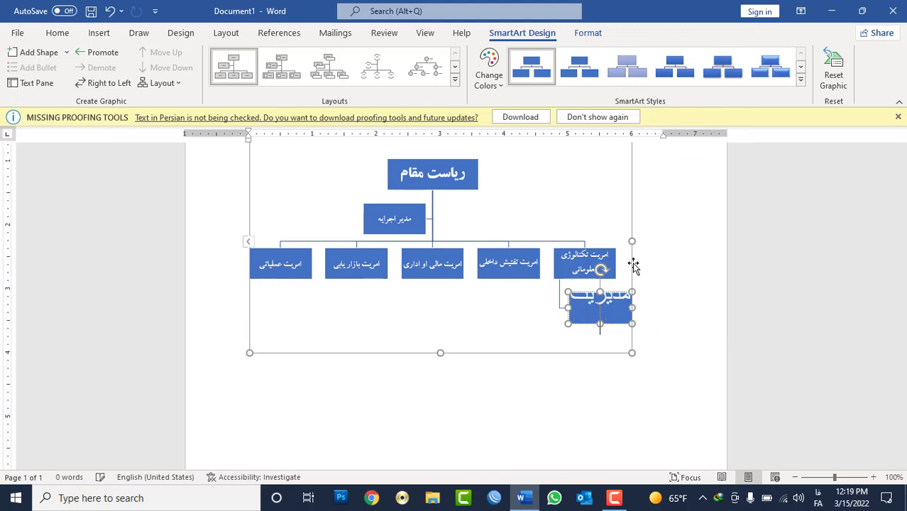
type("کمرها")
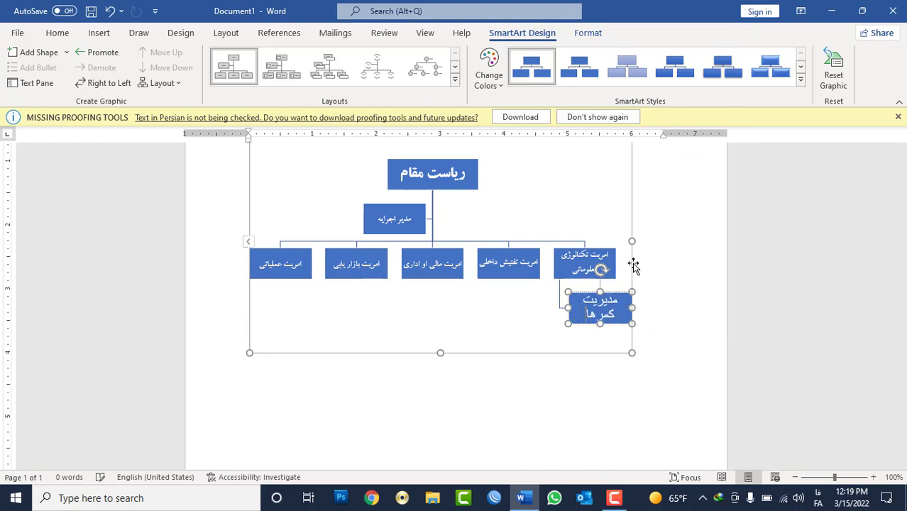
type("ی داخ")
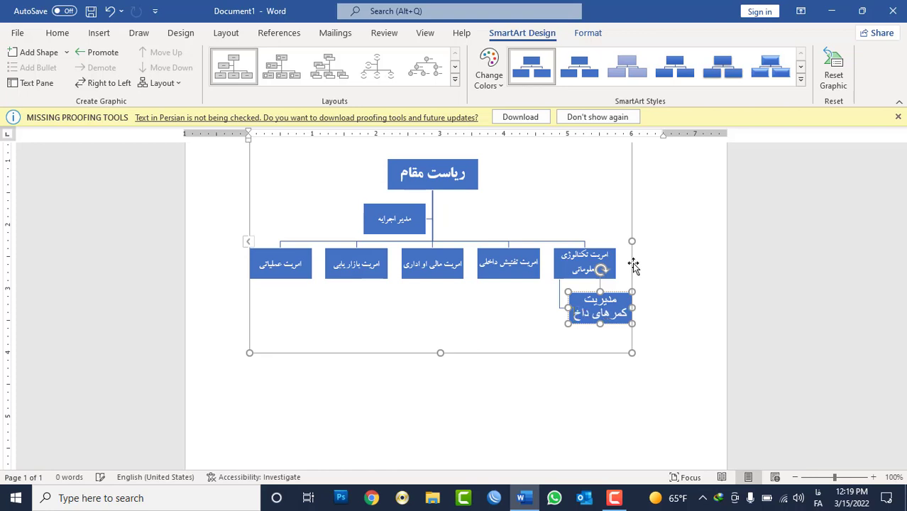
type("لی")
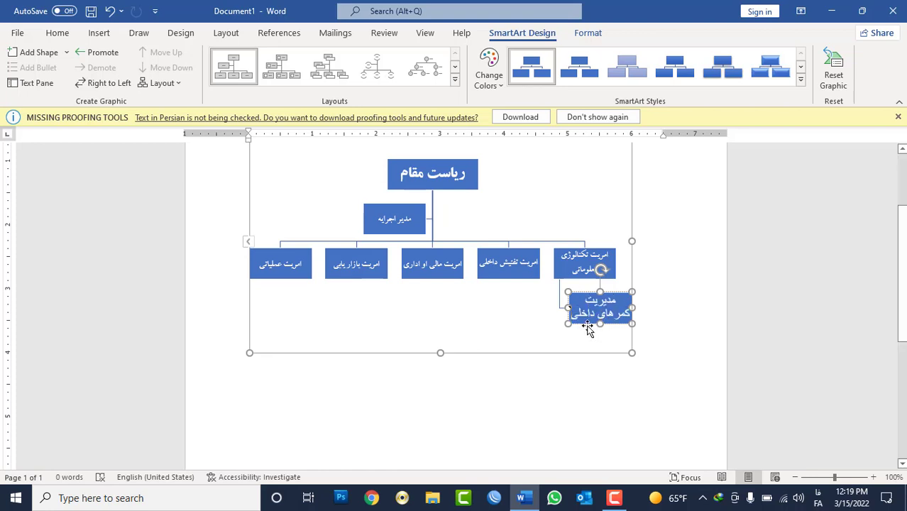
left_click(560, 274)
left_click(579, 296)
left_click(565, 277)
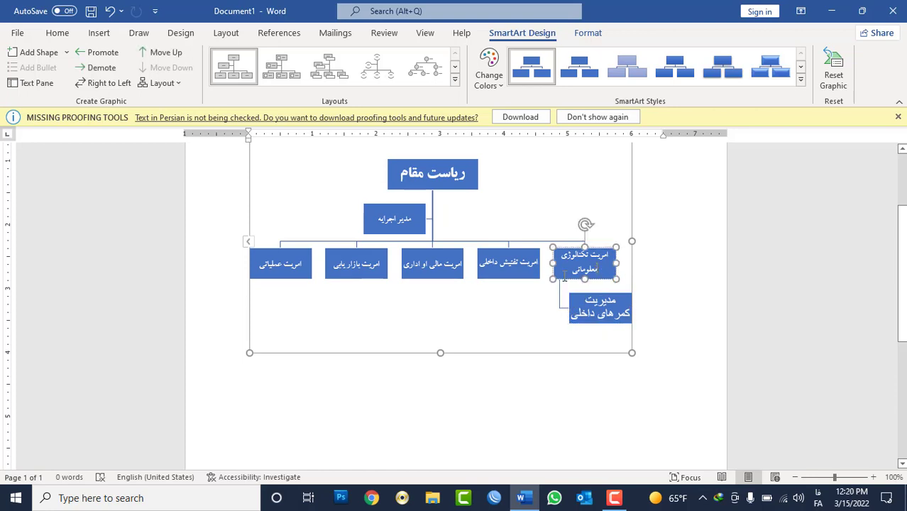
left_click(66, 53)
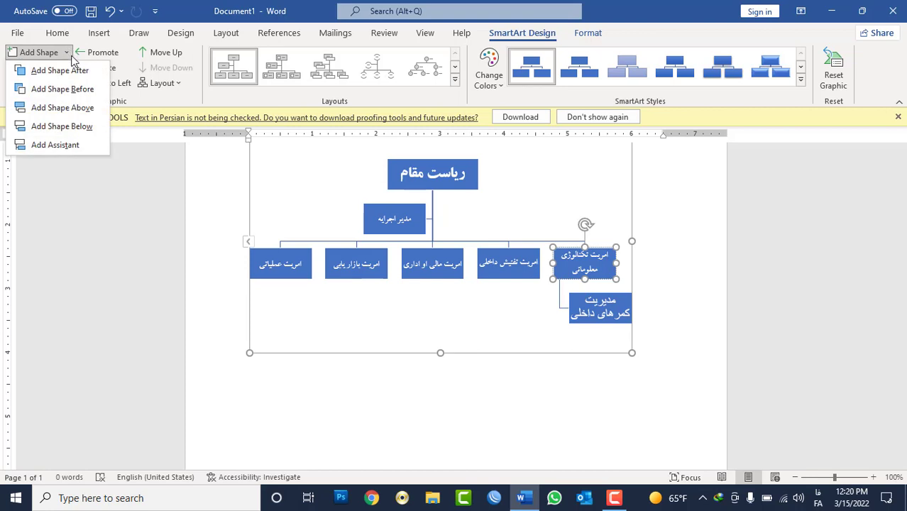
- Add another sub-box under the IT department and label it مدیریت دیتابیس
left_click(64, 126)
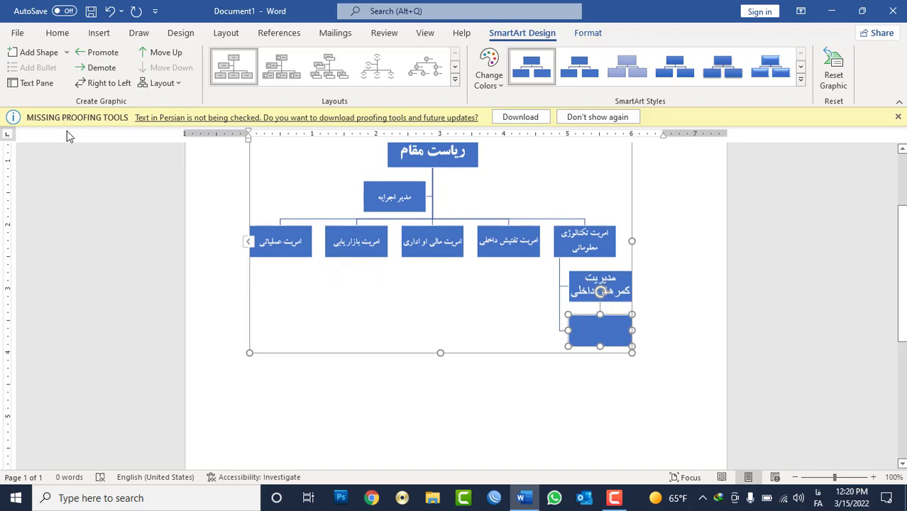
right_click(590, 315)
left_click(635, 127)
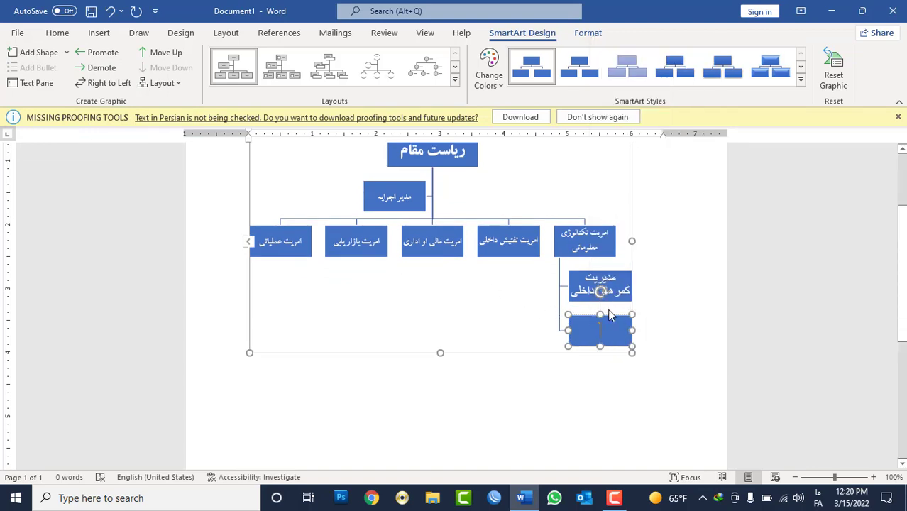
type("مدیریت د")
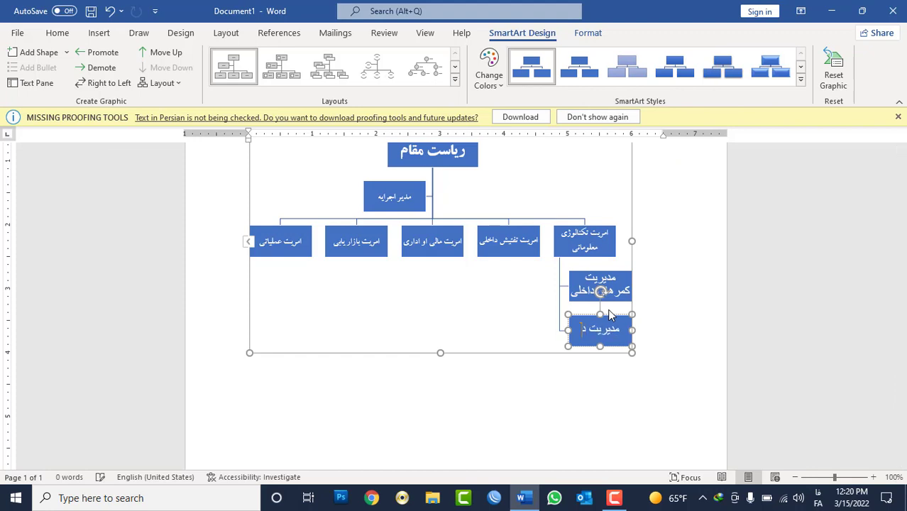
type("یتابی")
type("س")
key("BackSpace")
type("س")
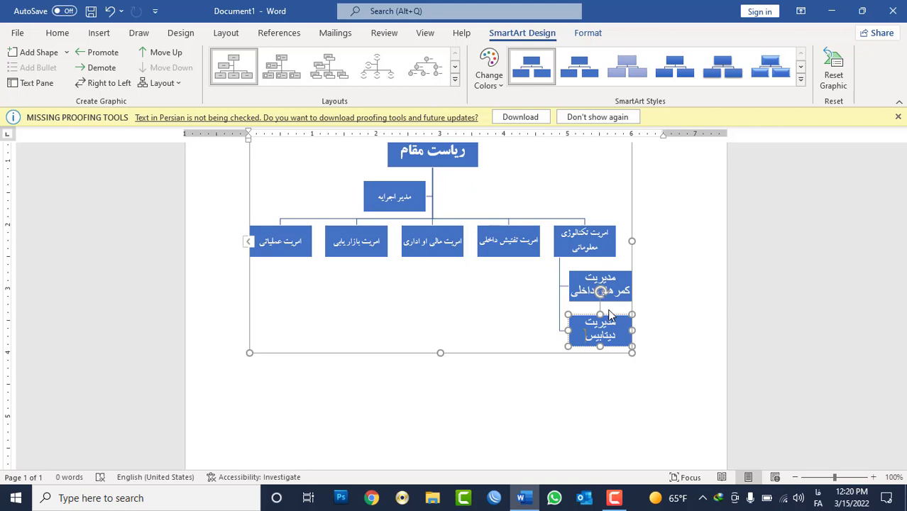
left_click(581, 257)
- Add a third sub-box under امریت تکنالوژی معلوماتی reading مدیریت شبکه داخلی
left_click(67, 53)
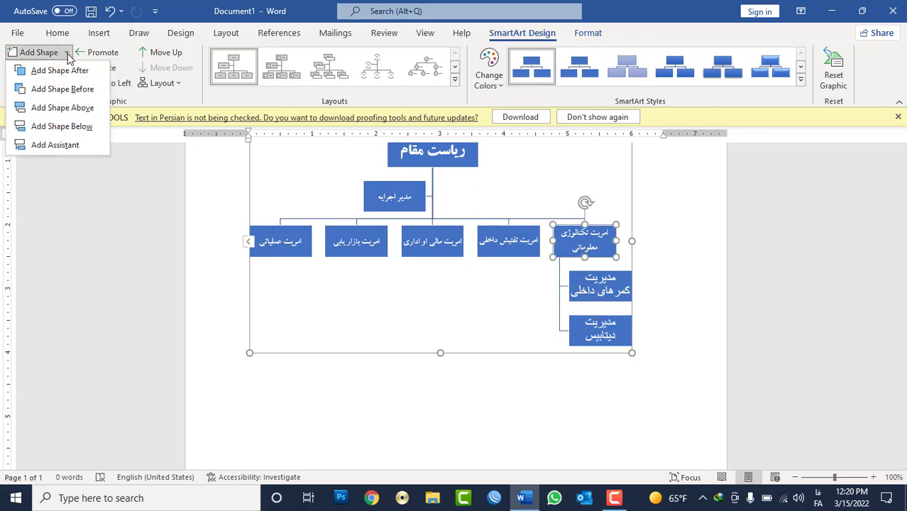
left_click(63, 126)
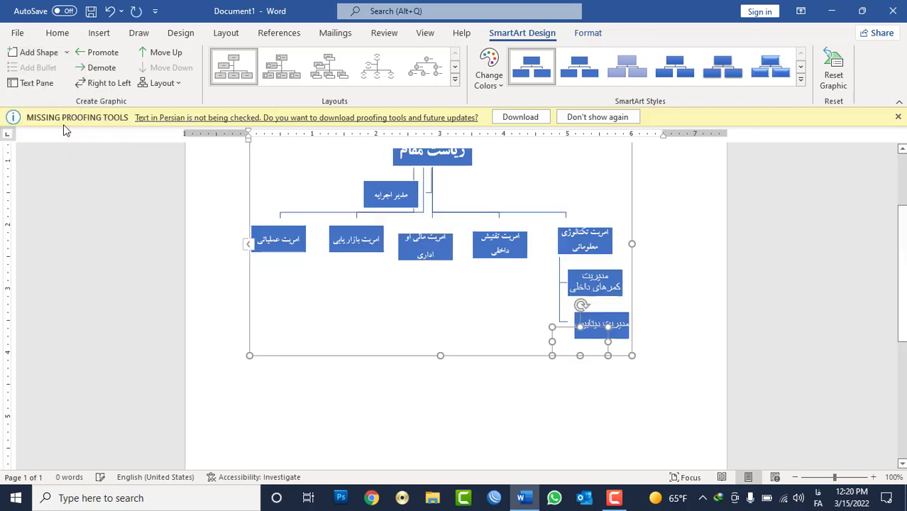
right_click(564, 332)
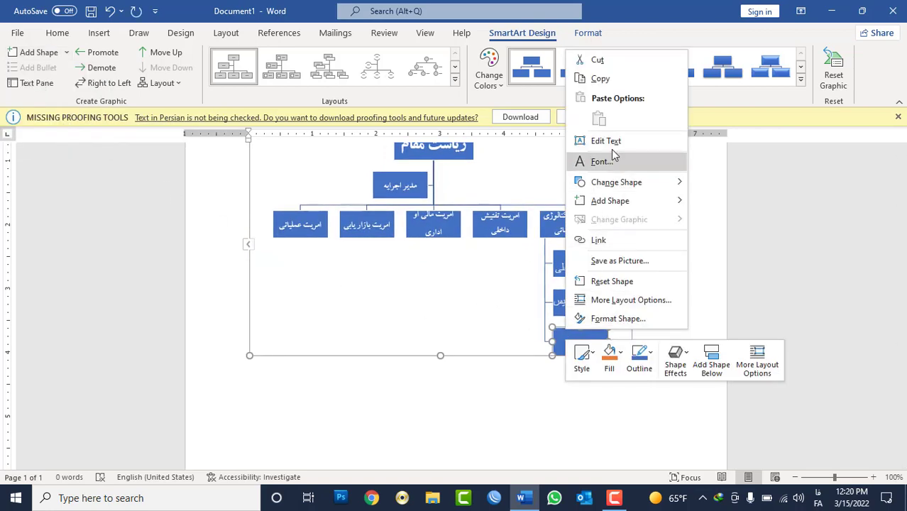
left_click(605, 141)
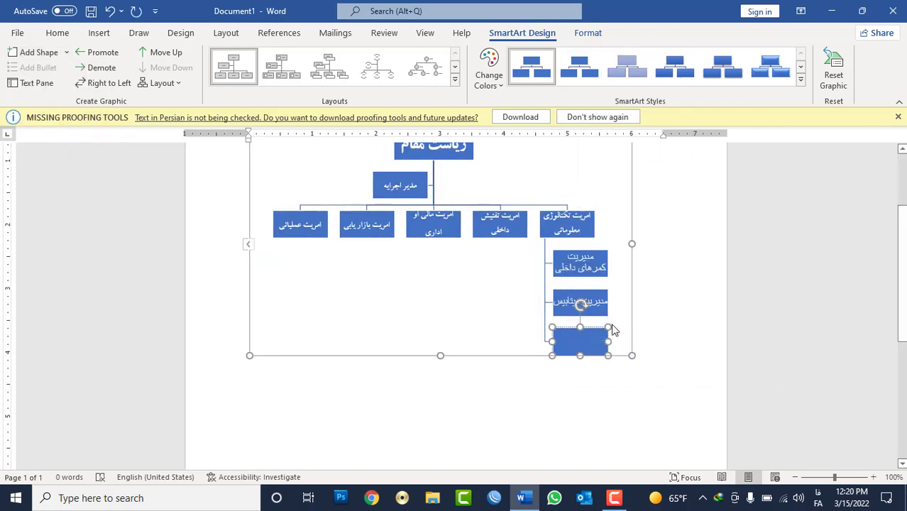
type("مدیریت")
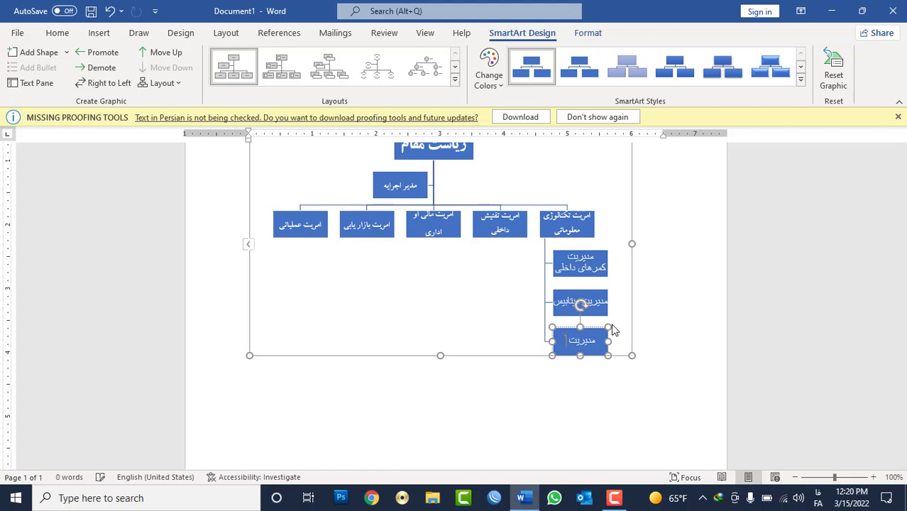
type(" شبکه داخلی")
left_click(660, 289)
left_click(508, 239)
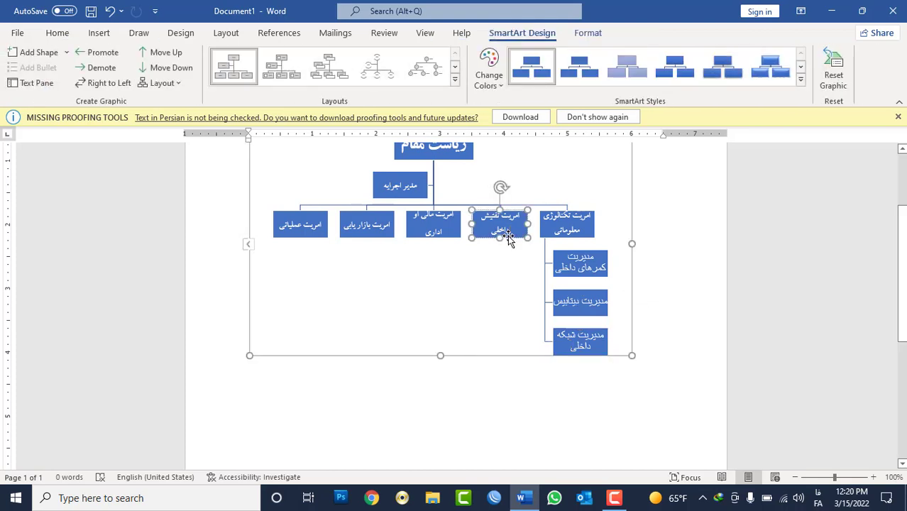
- Add a first sub-box under امریت تفتیش داخلی and label it مدیریت کنترول
left_click(66, 52)
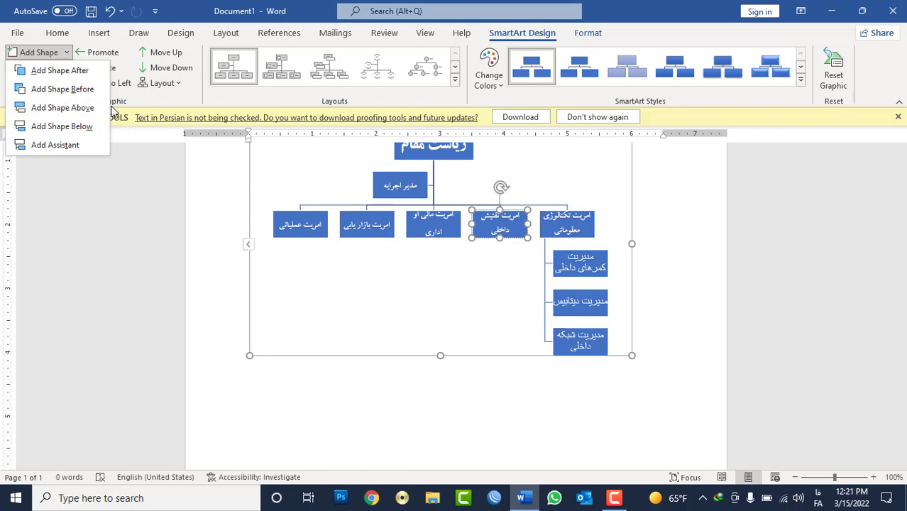
left_click(60, 127)
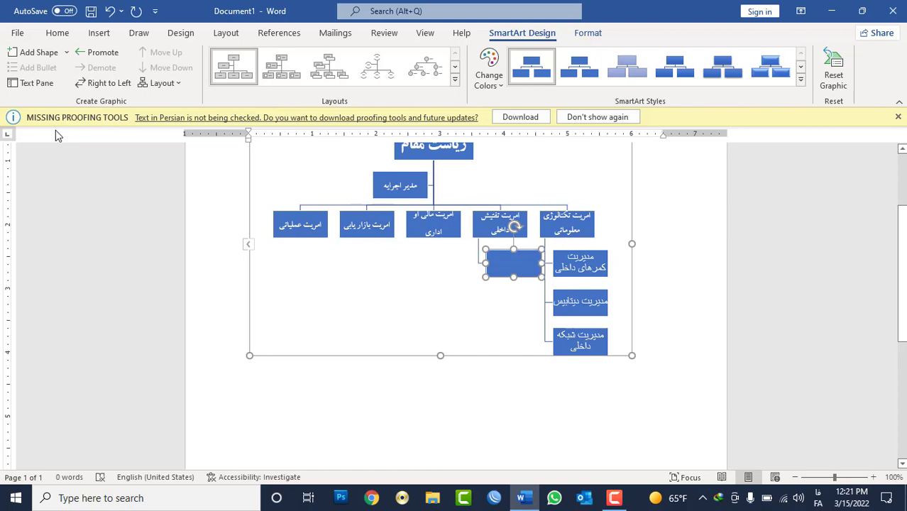
left_click(66, 53)
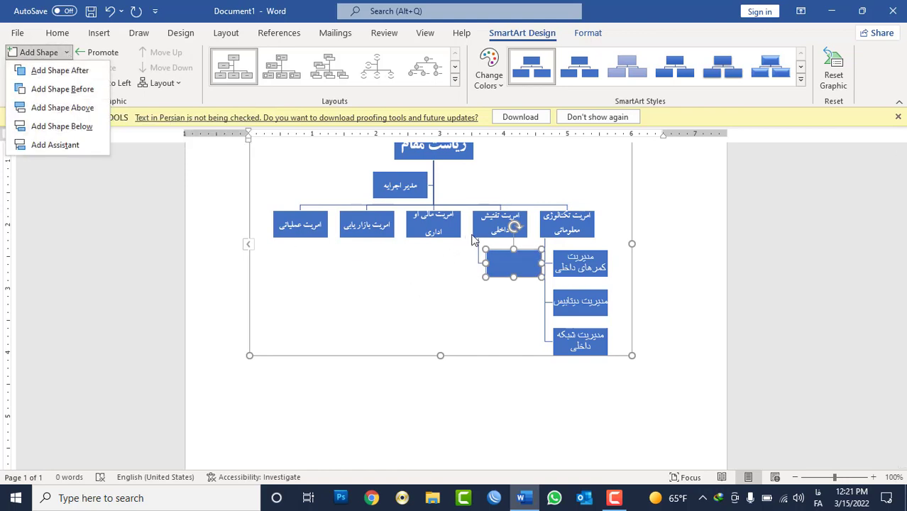
left_click(503, 277)
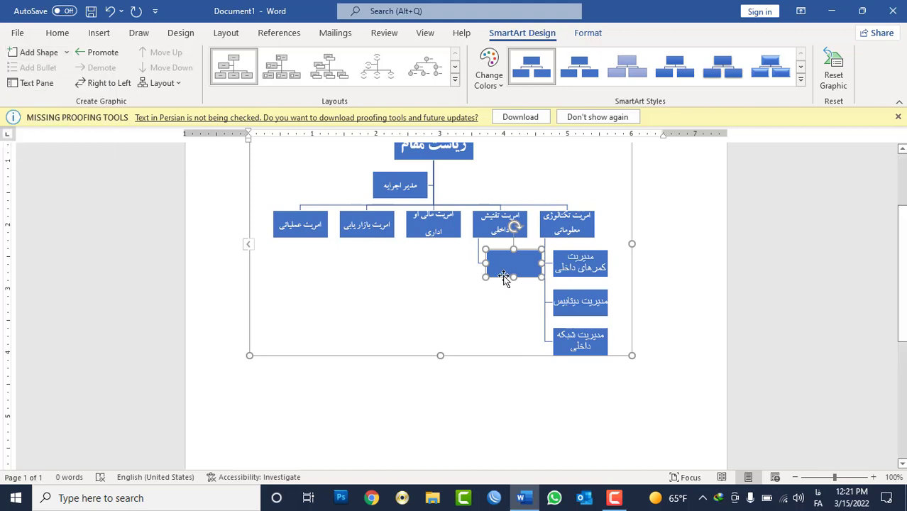
right_click(503, 277)
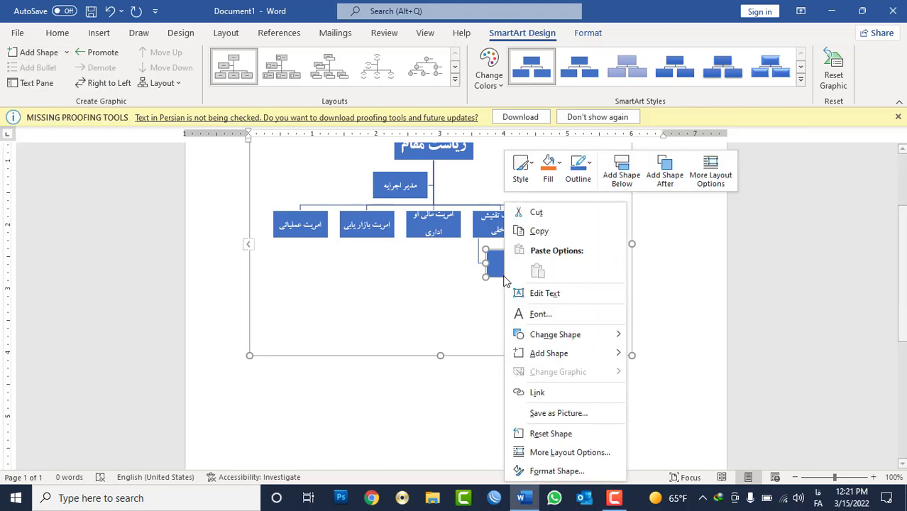
left_click(537, 293)
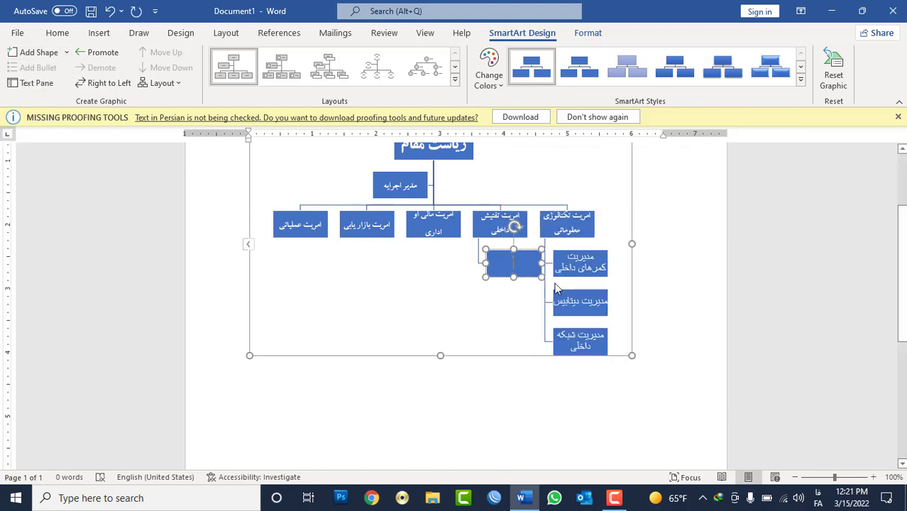
type("مدیریت ک")
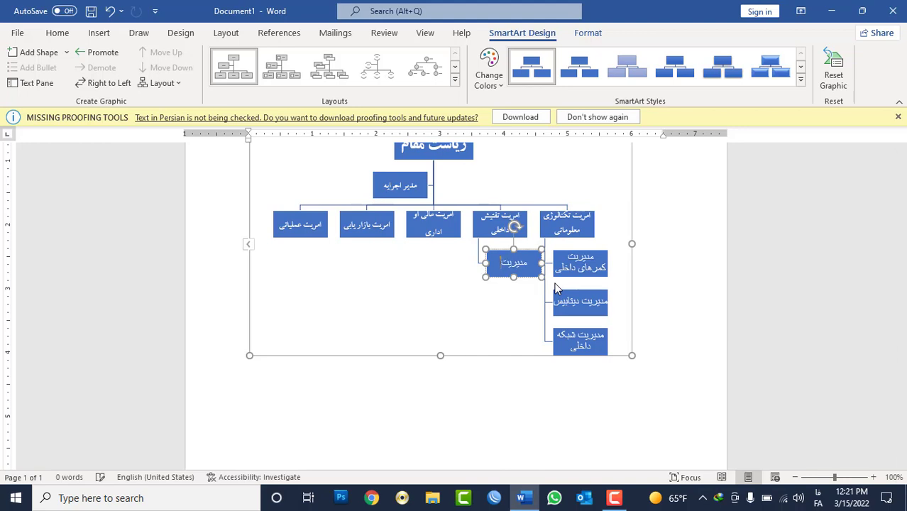
type("نترول")
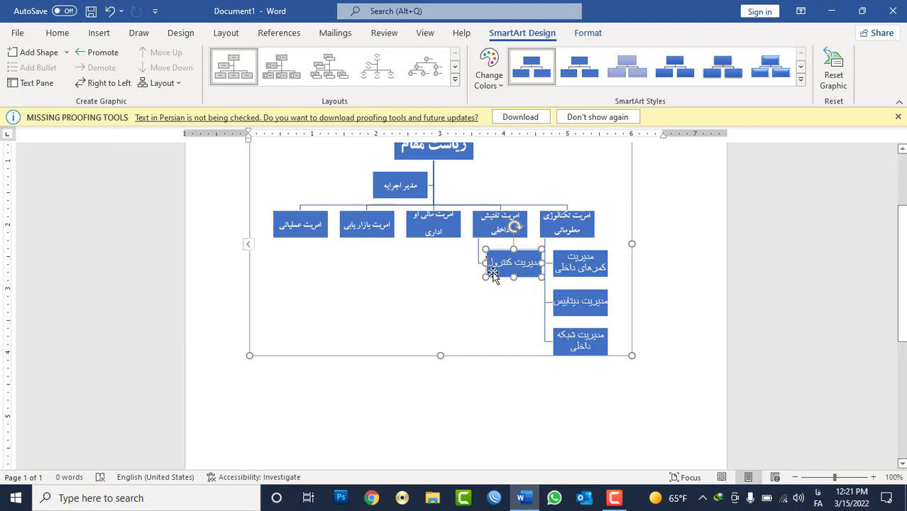
- Add a second sub-box under امریت تفتیش داخلی titled مدیریت تفتیش
left_click(486, 233)
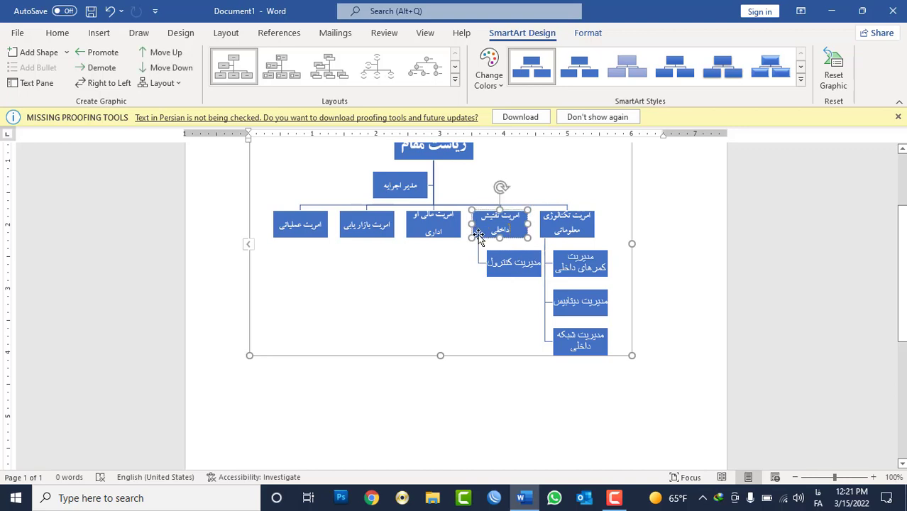
left_click(67, 53)
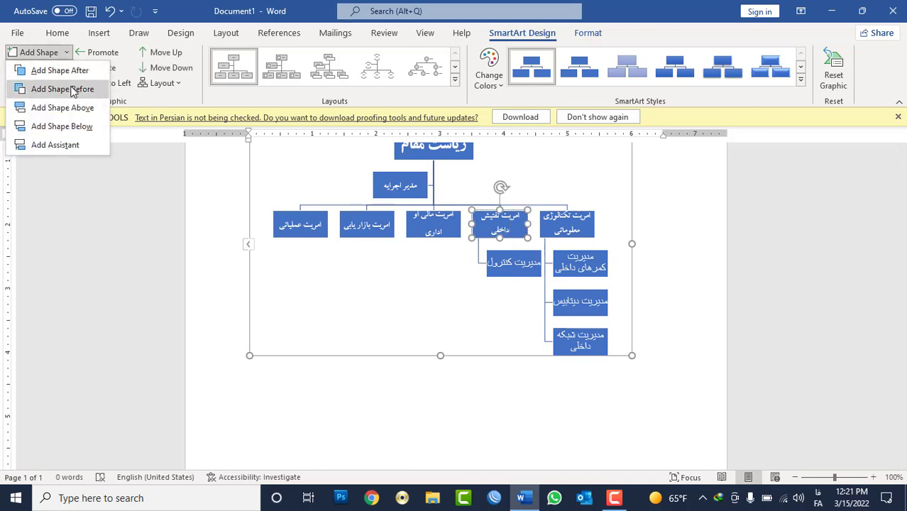
left_click(76, 125)
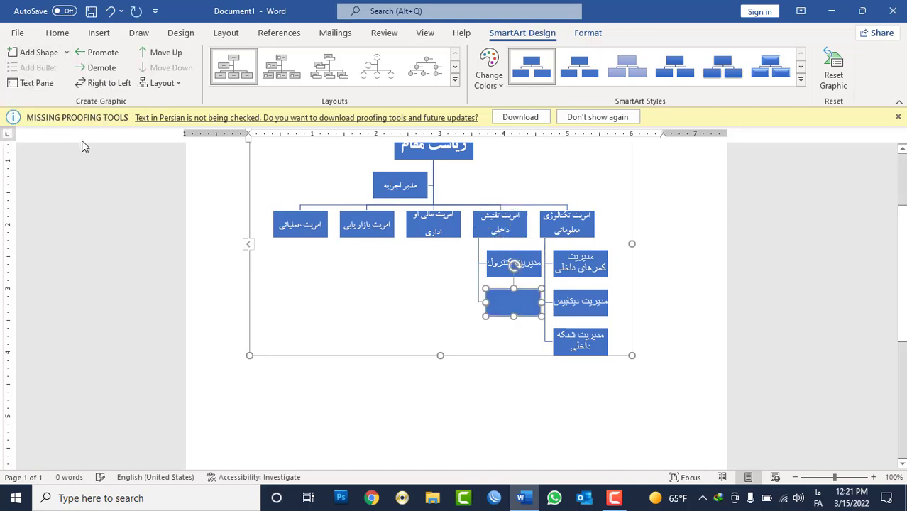
right_click(501, 300)
key("Escape")
type("مدیریت تف")
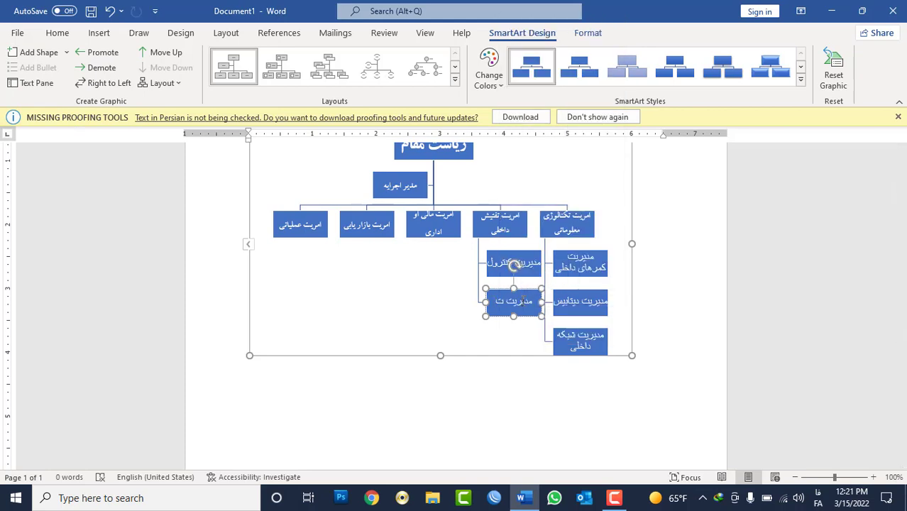
type("ت")
type("یش")
- Add a third sub-box, مدیریت کاست کنترول, under امریت تفتیش داخلی
left_click(67, 52)
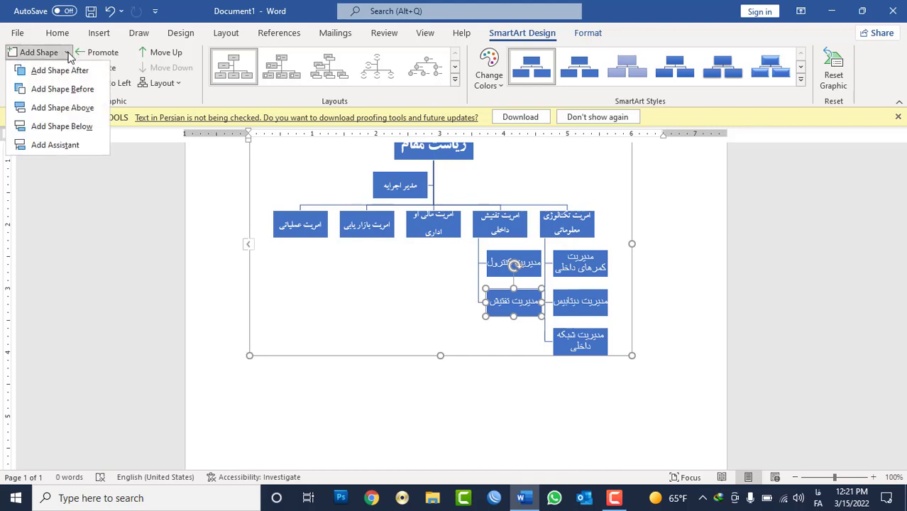
left_click(71, 127)
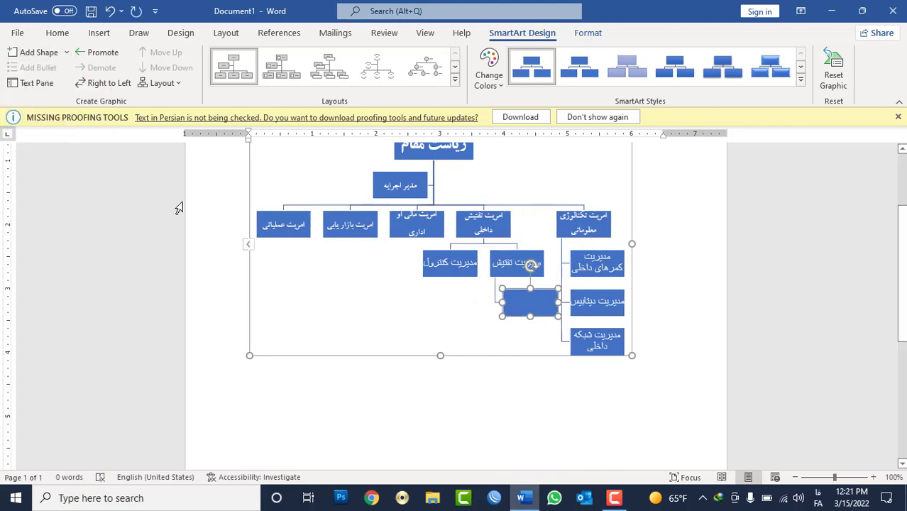
key("Delete")
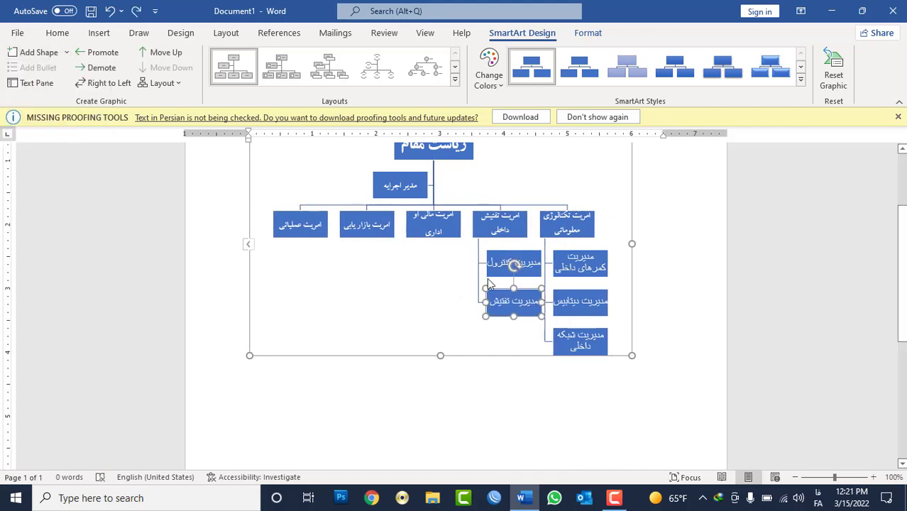
left_click(475, 232)
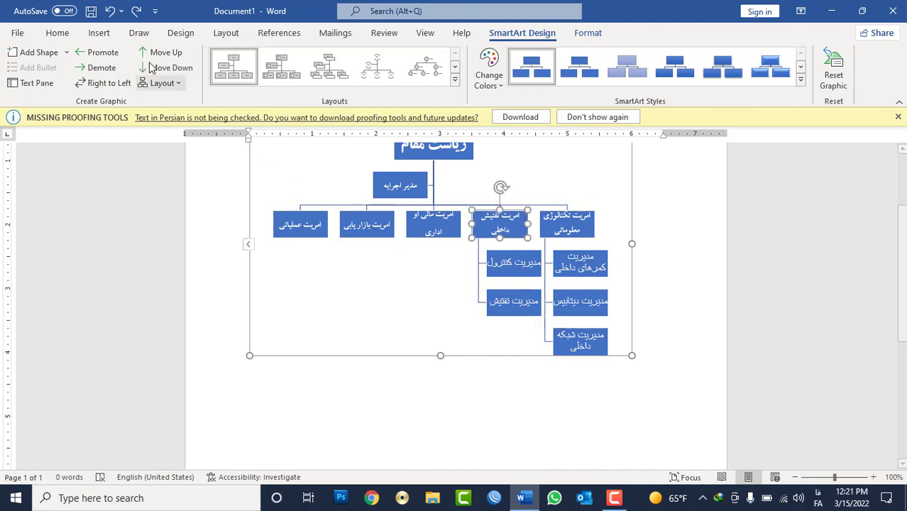
left_click(69, 57)
left_click(74, 127)
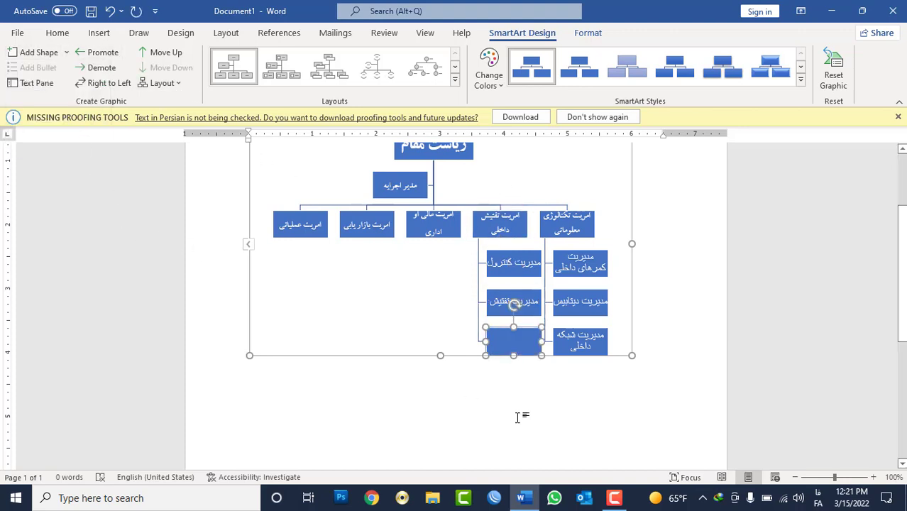
right_click(500, 336)
left_click(557, 144)
type("مدیری")
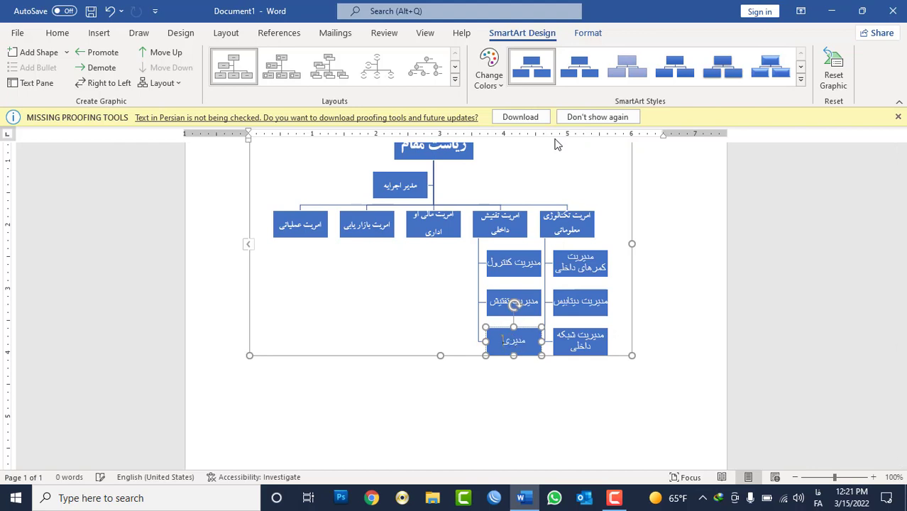
type("ت کاست کنت")
type("رول")
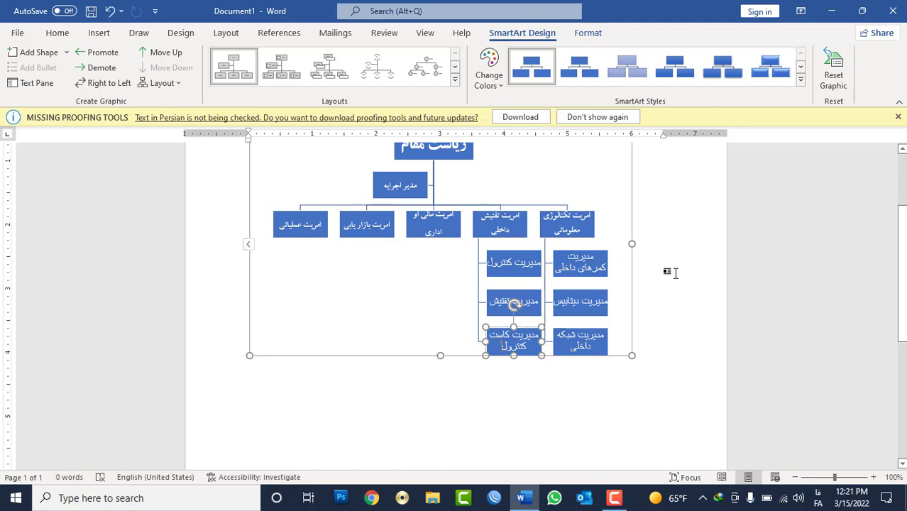
left_click(675, 273)
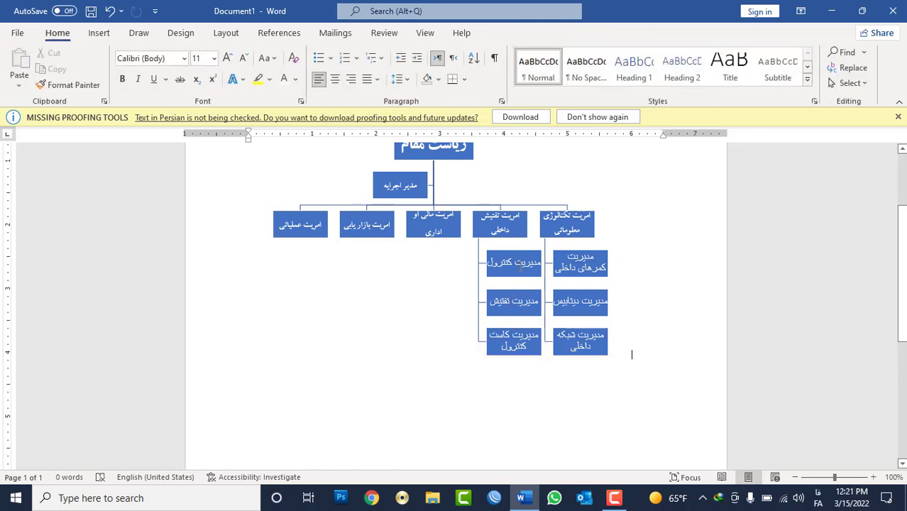
left_click(436, 237)
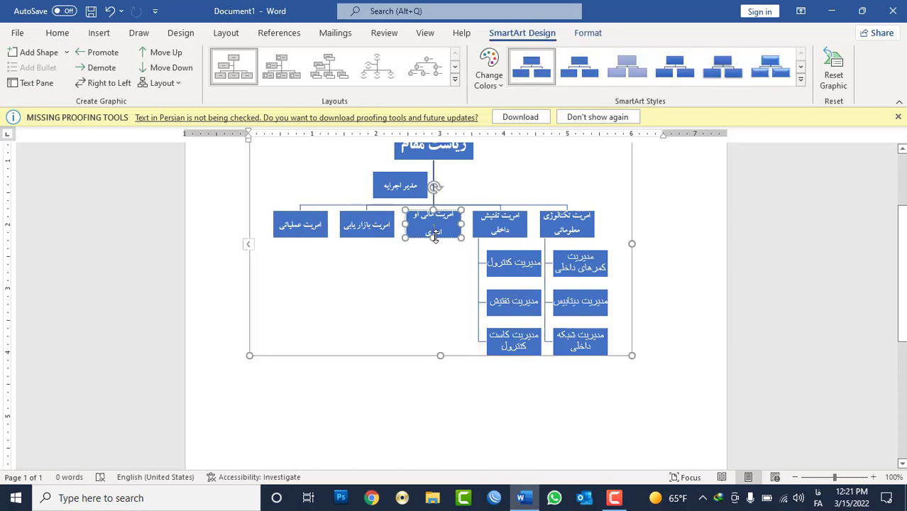
- Add a first sub-box under امریت عملیاتی titled مدیریت رستورانت
left_click(317, 237)
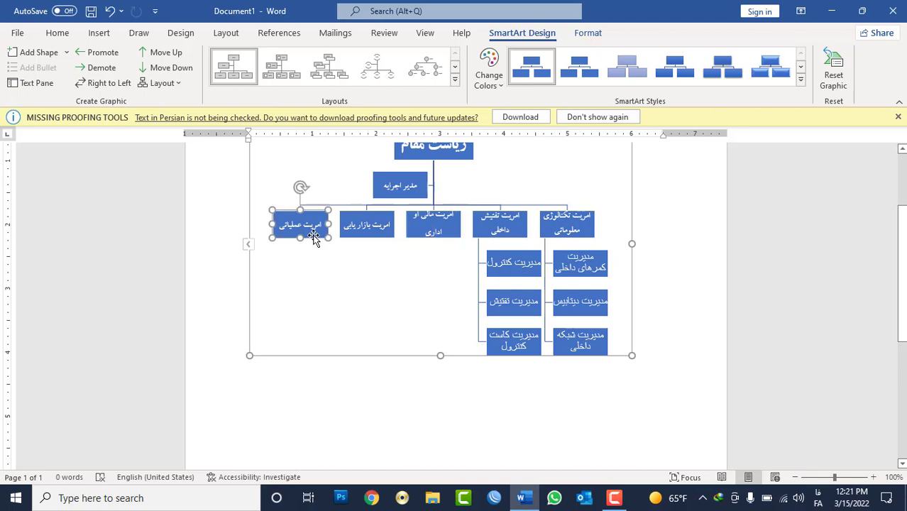
left_click(69, 56)
left_click(85, 127)
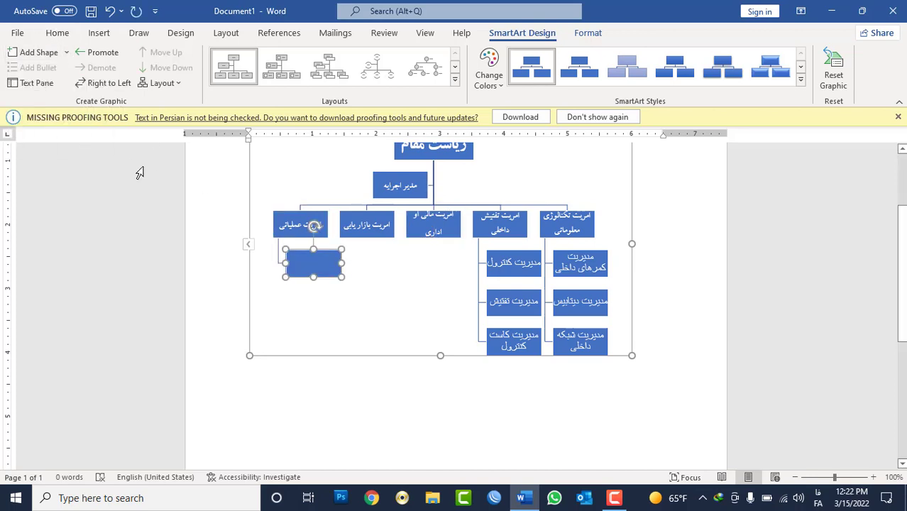
right_click(306, 254)
left_click(357, 293)
type("مد")
type("یریت ")
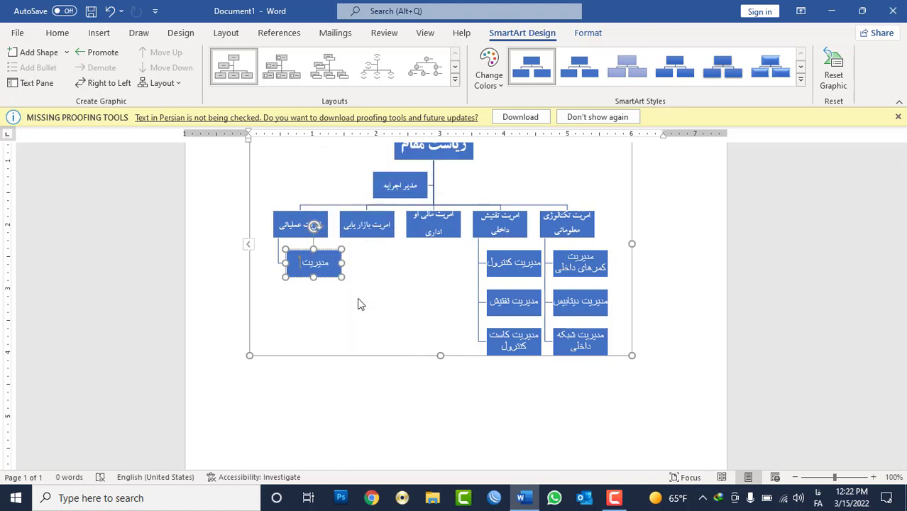
type("بستو")
type("رانت")
- Add a second sub-box under امریت عملیاتی titled مدیریت انجینری
left_click(304, 229)
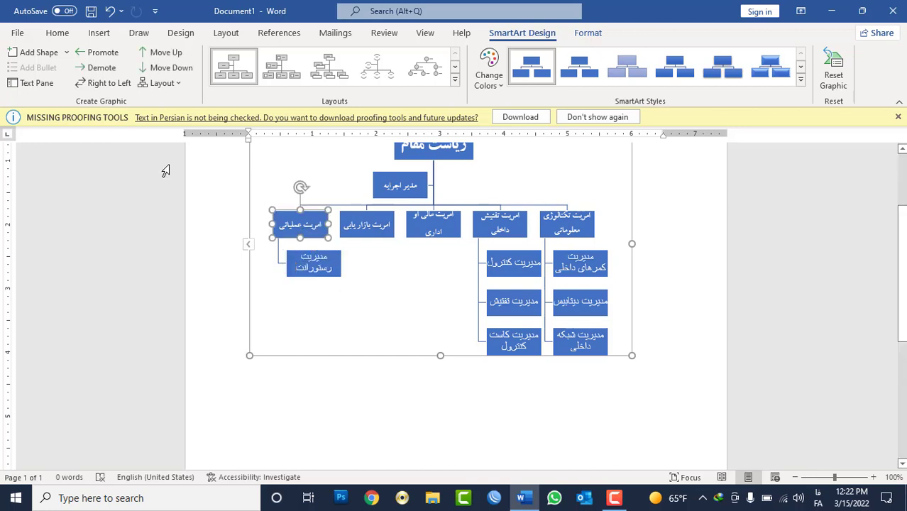
left_click(67, 52)
left_click(64, 124)
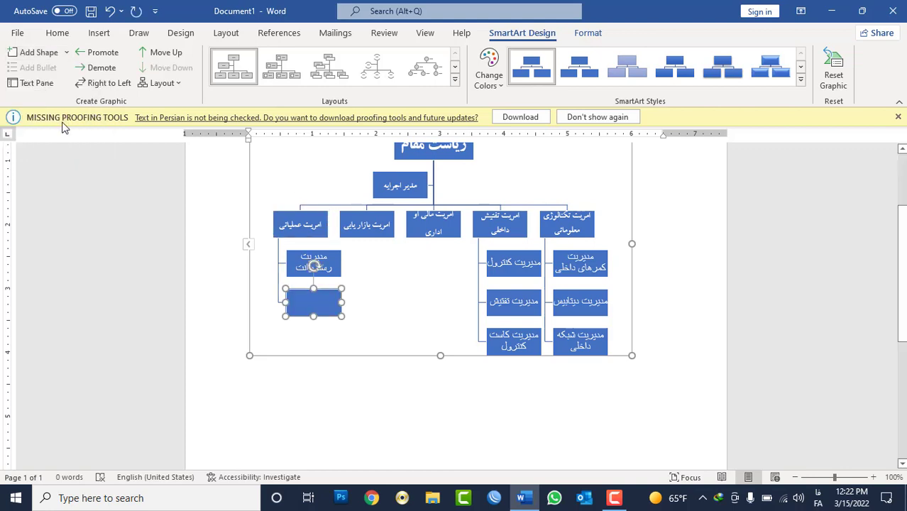
right_click(318, 296)
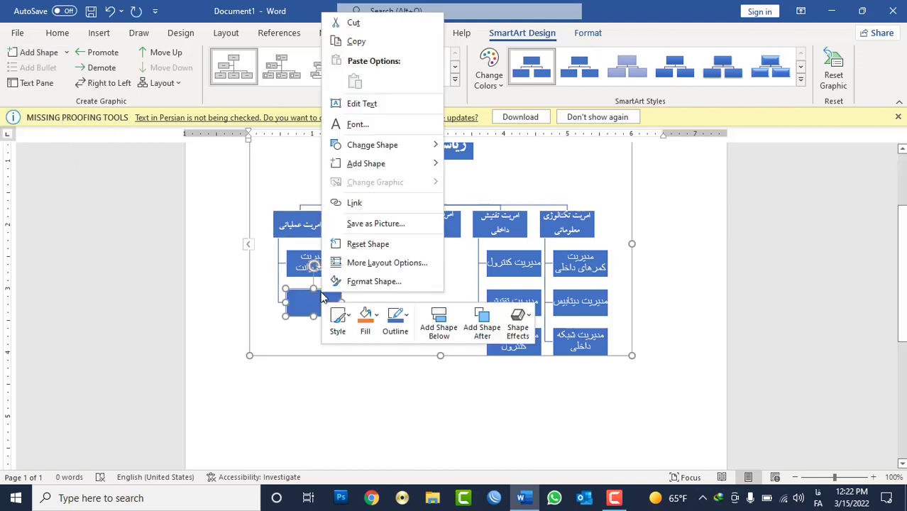
left_click(366, 103)
type("مدیریت")
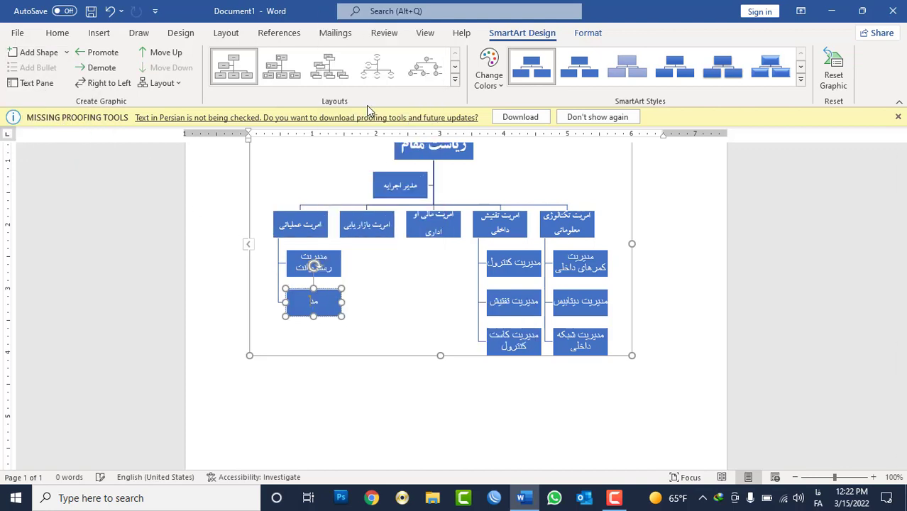
type(" ان")
type("ج")
type("ینری")
- Add a third sub-box under امریت عملیاتی titled مدیریت هوس کیپینگ
left_click(270, 223)
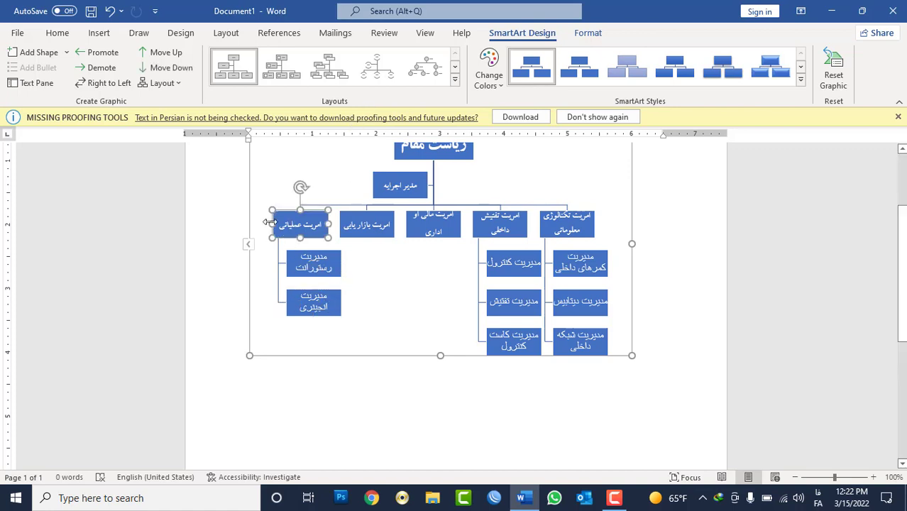
left_click(66, 52)
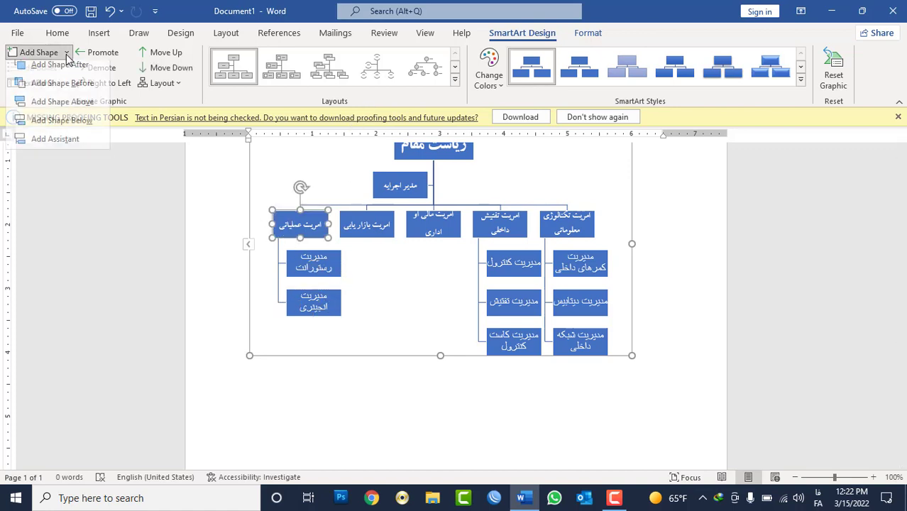
left_click(80, 129)
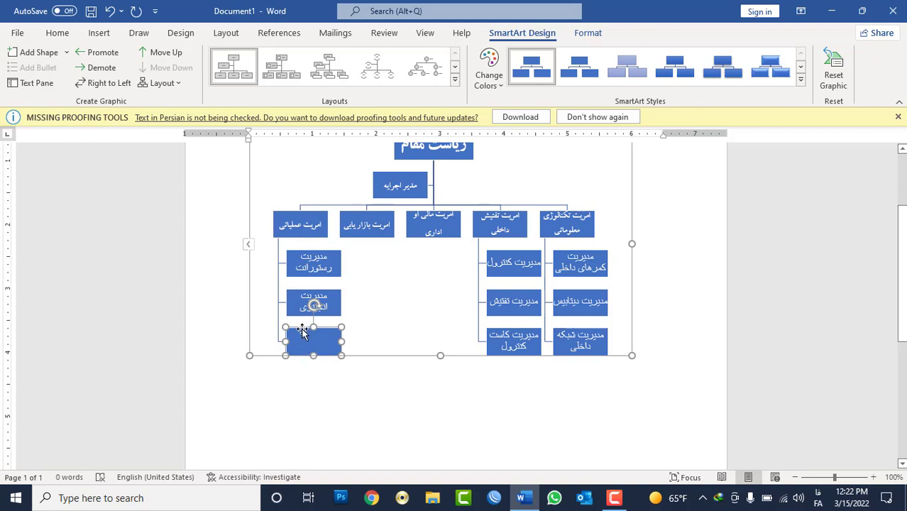
right_click(301, 328)
left_click(356, 143)
type("مدیریت ")
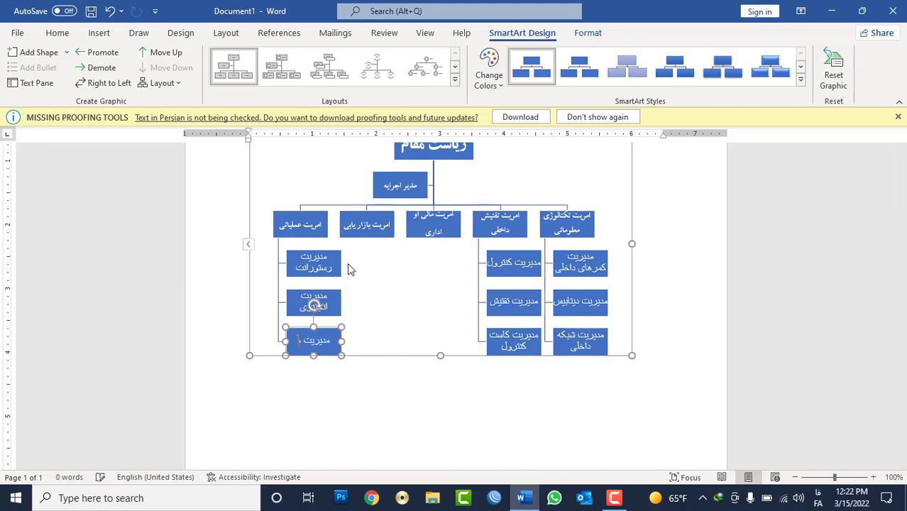
type("هوس کی")
type("پینگ")
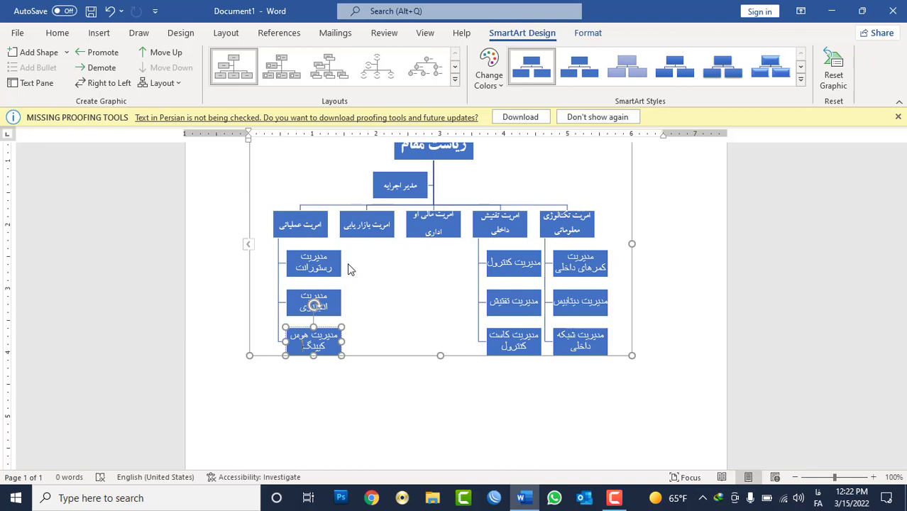
left_click(404, 409)
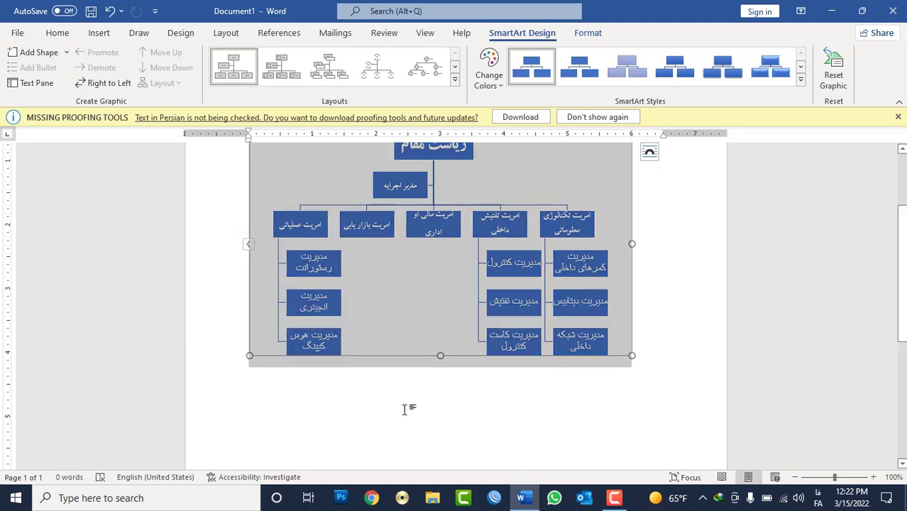
left_click(673, 271)
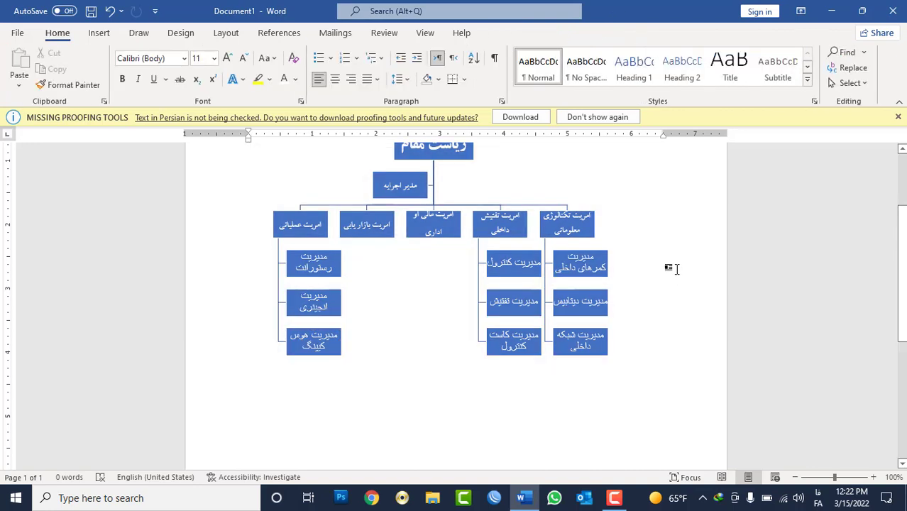
- Widen the امریت تفتیش داخلی and امریت مالی و اداری boxes so their titles fit one line
scroll(671, 268, "up", 3)
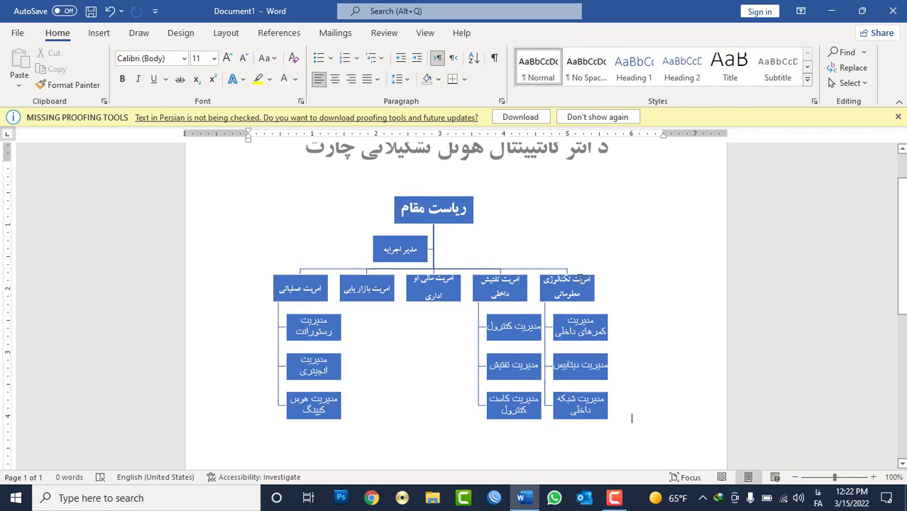
left_click(567, 274)
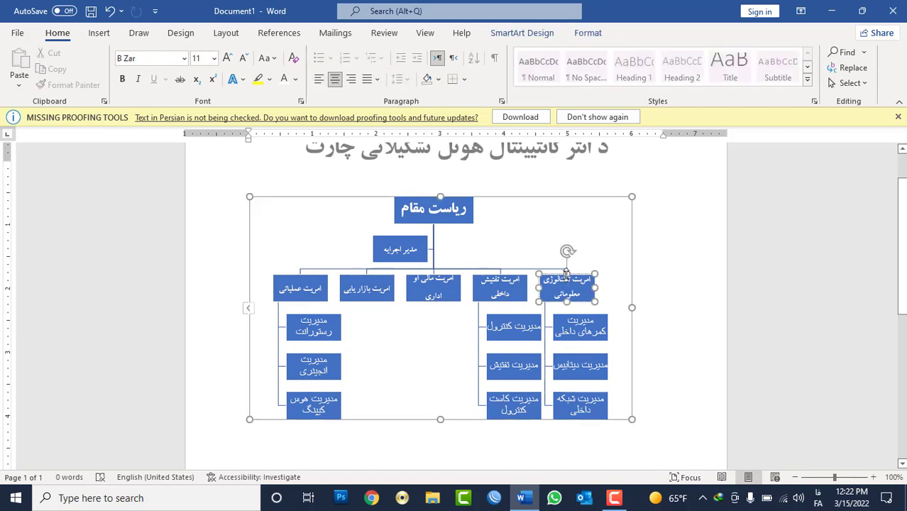
left_click_drag(600, 287, 603, 288)
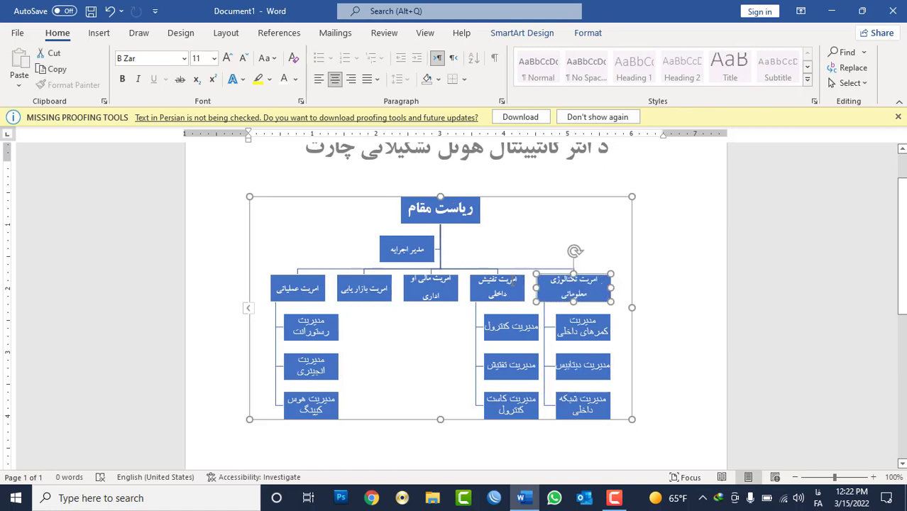
left_click(520, 287)
left_click_drag(531, 289, 538, 289)
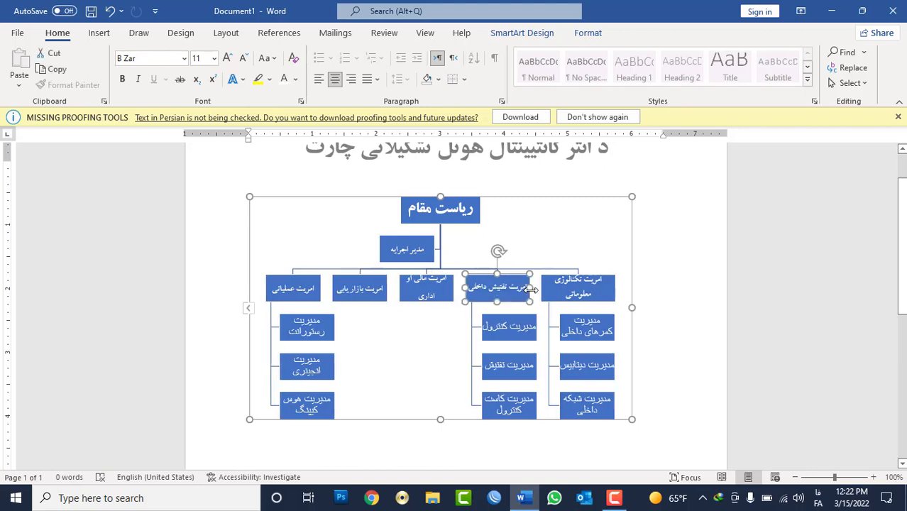
left_click(422, 270)
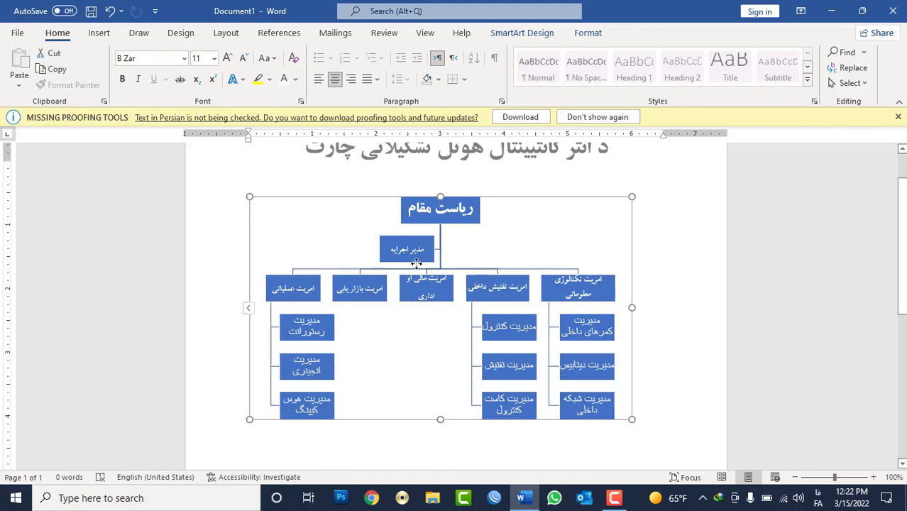
left_click(447, 291)
left_click_drag(453, 288, 462, 288)
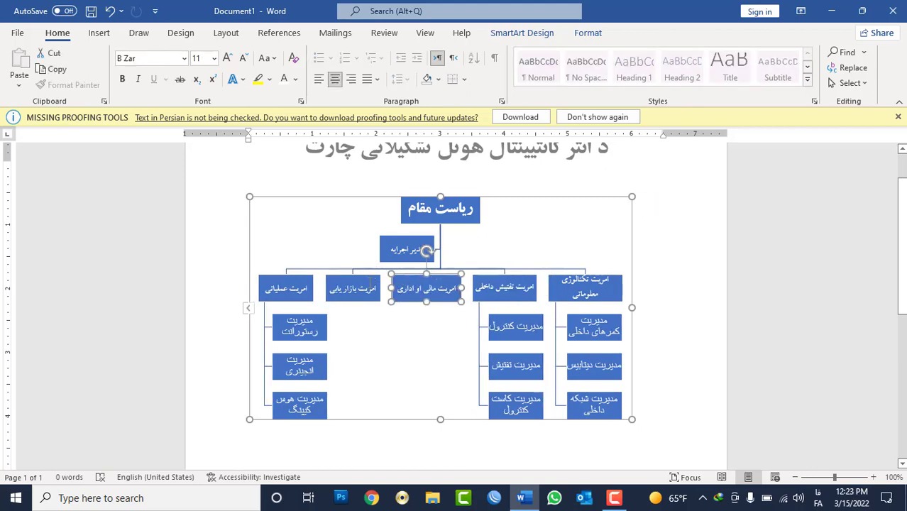
- Widen the امریت بازار یابی, امریت عملیاتی and امریت تکنالوژی معلوماتی boxes to single-line titles
left_click(371, 281)
left_click_drag(380, 288, 394, 289)
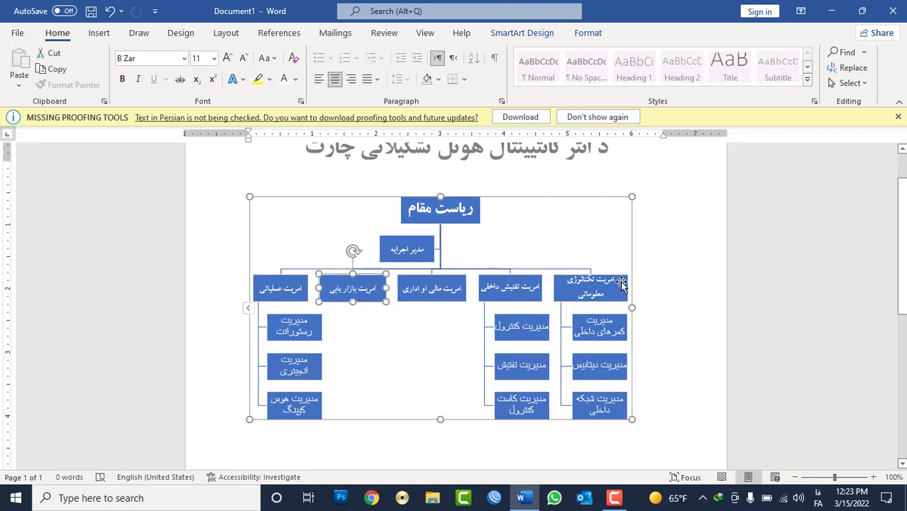
left_click(284, 288)
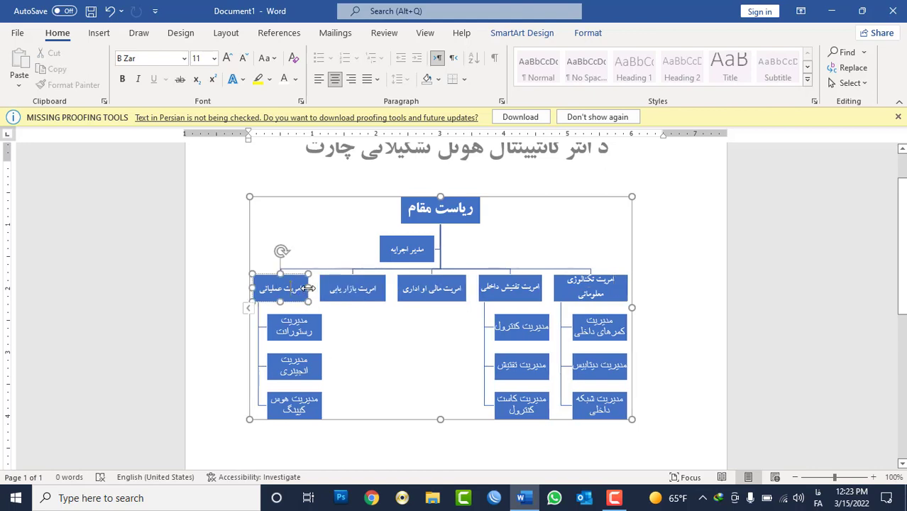
left_click_drag(307, 288, 313, 288)
left_click(626, 283)
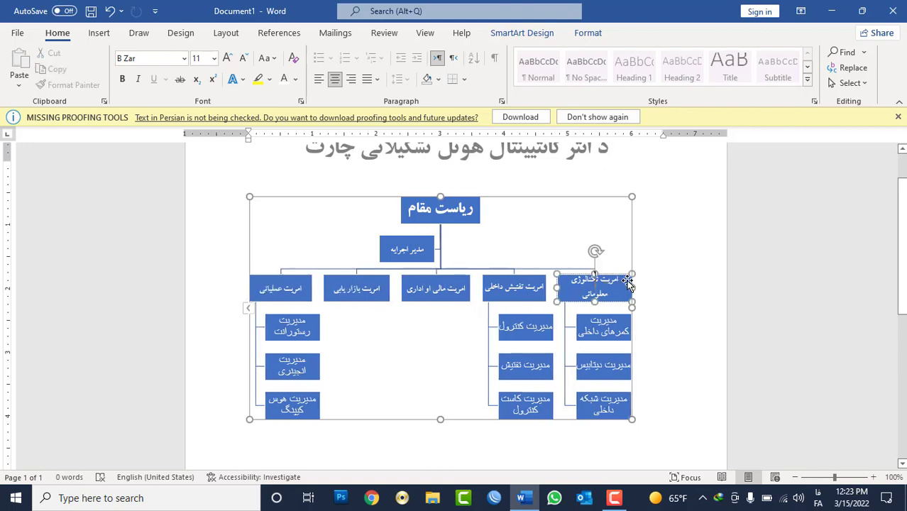
left_click_drag(631, 287, 643, 288)
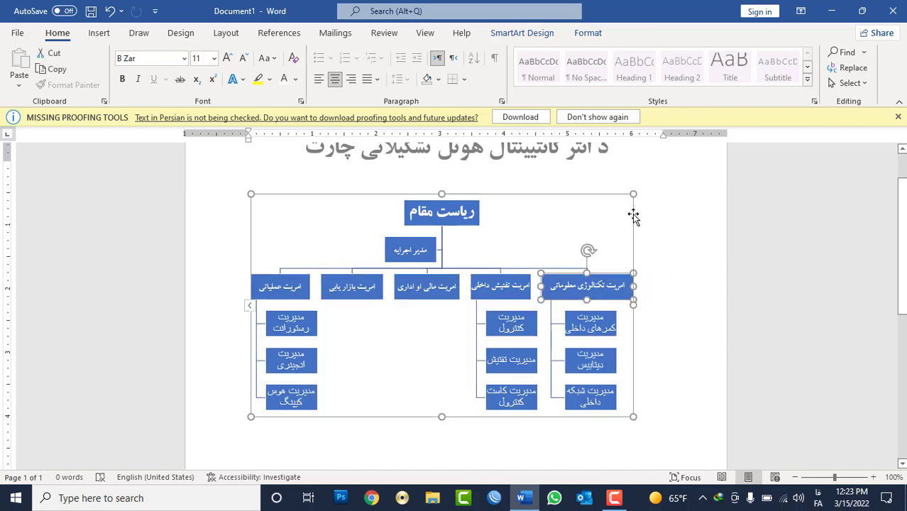
- Drag the SmartArt frame's corner outward to enlarge the whole org chart
left_click_drag(633, 194, 671, 181)
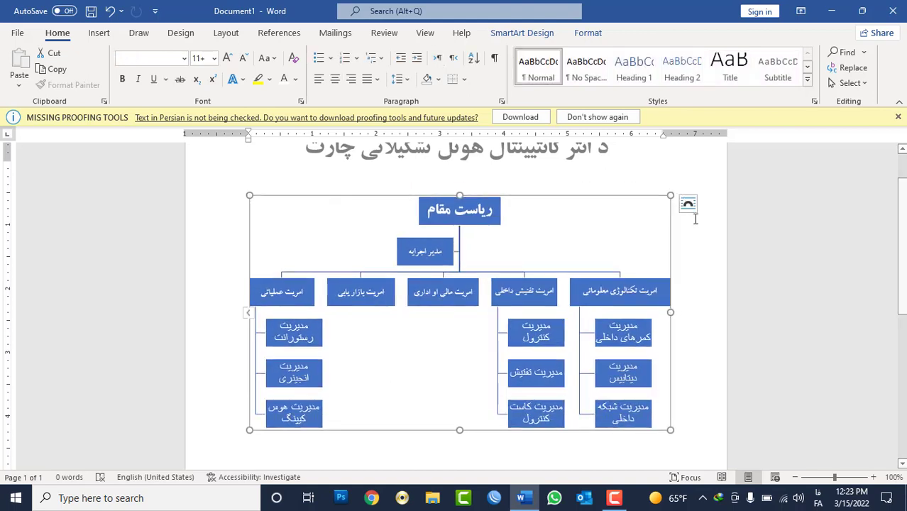
left_click(701, 247)
scroll(690, 244, "down", 1)
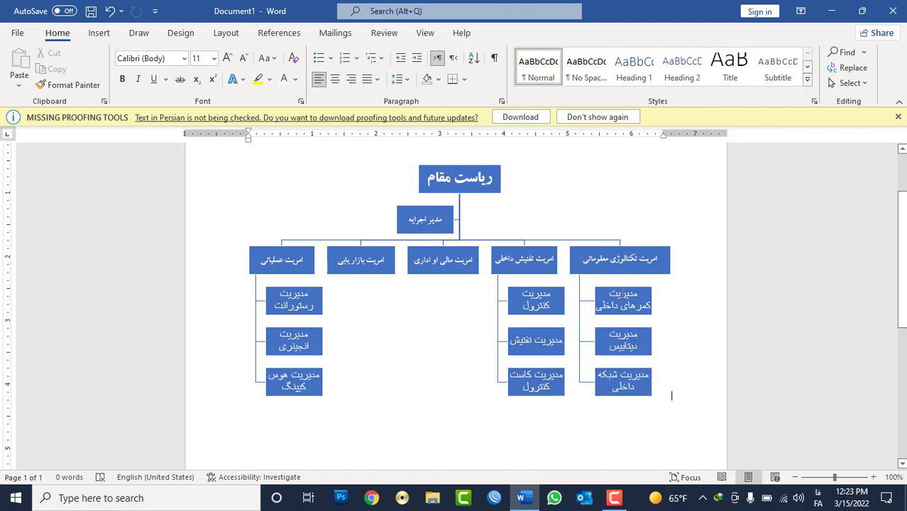
- Apply the Left Hanging layout to the IT branch's three sub-boxes
left_click(595, 302)
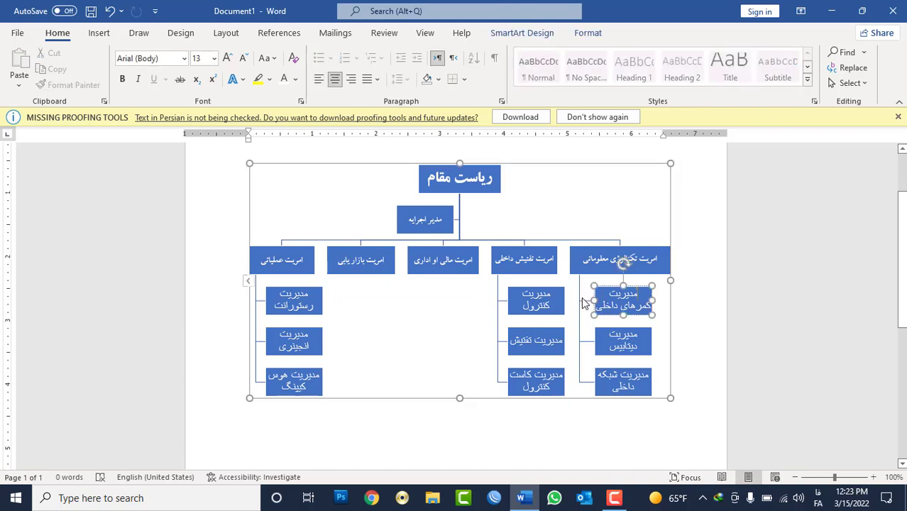
left_click(580, 294)
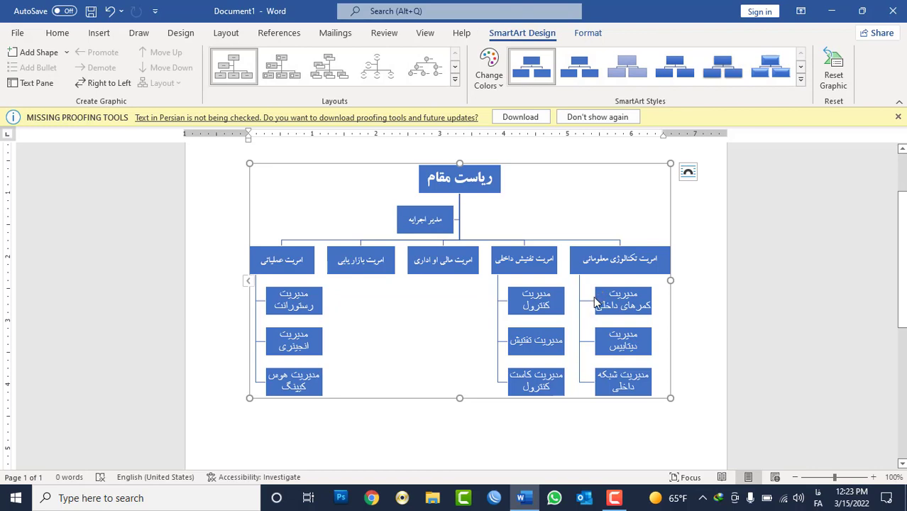
left_click(596, 303)
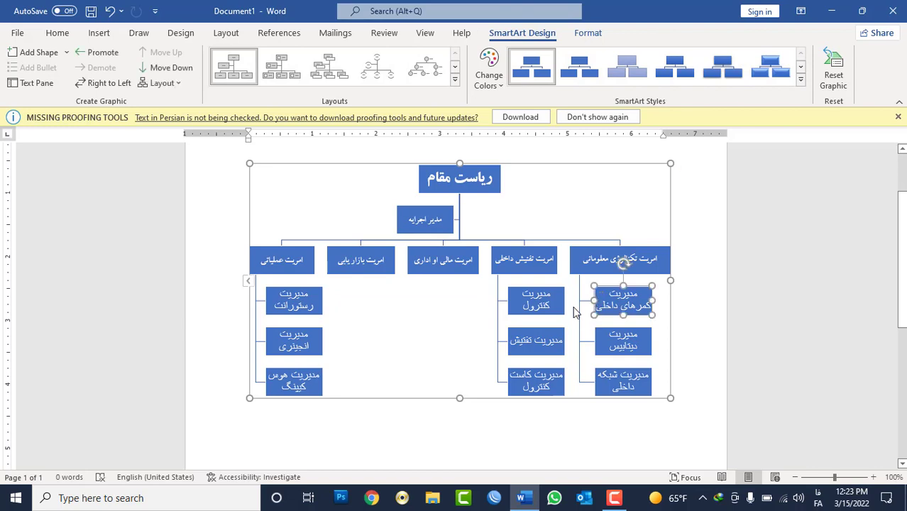
left_click(181, 87)
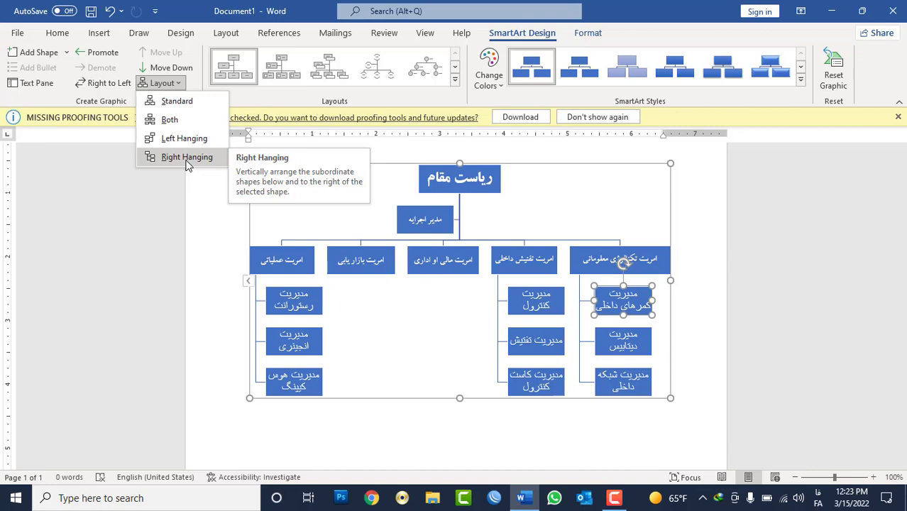
left_click(188, 139)
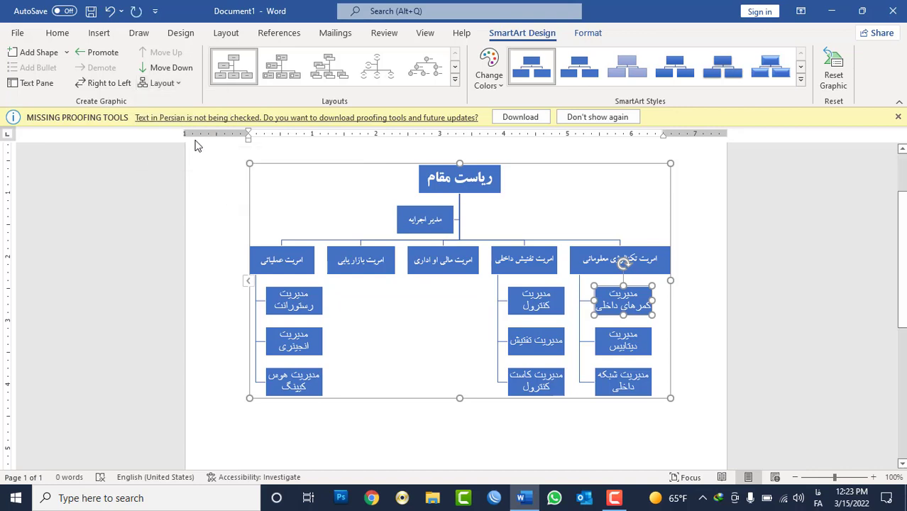
left_click(573, 269)
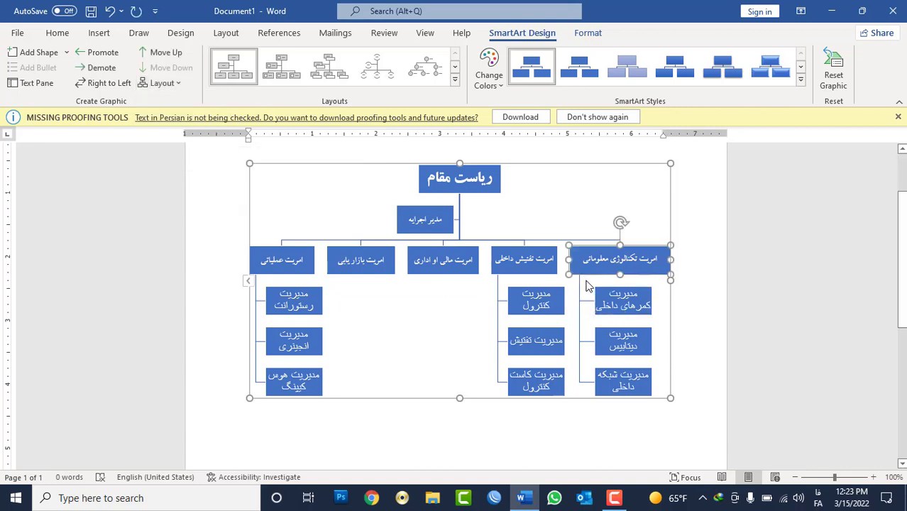
left_click(579, 291)
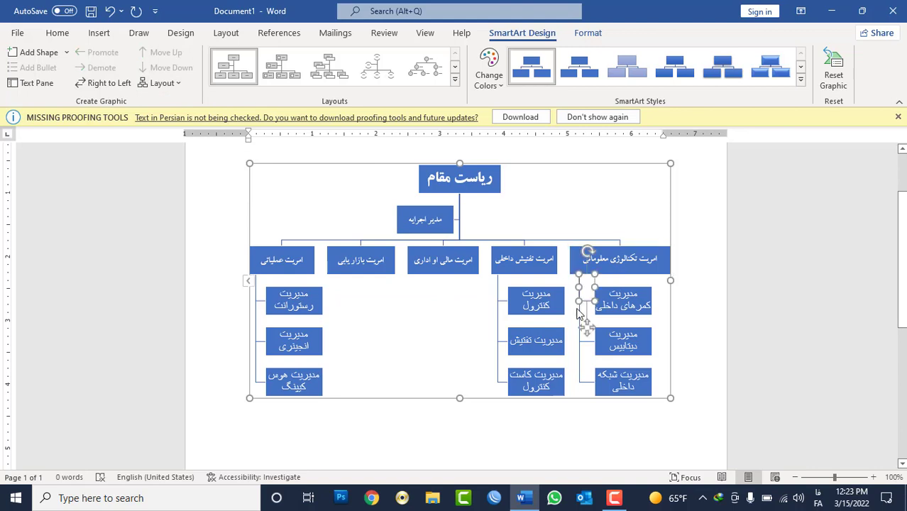
left_click(174, 83)
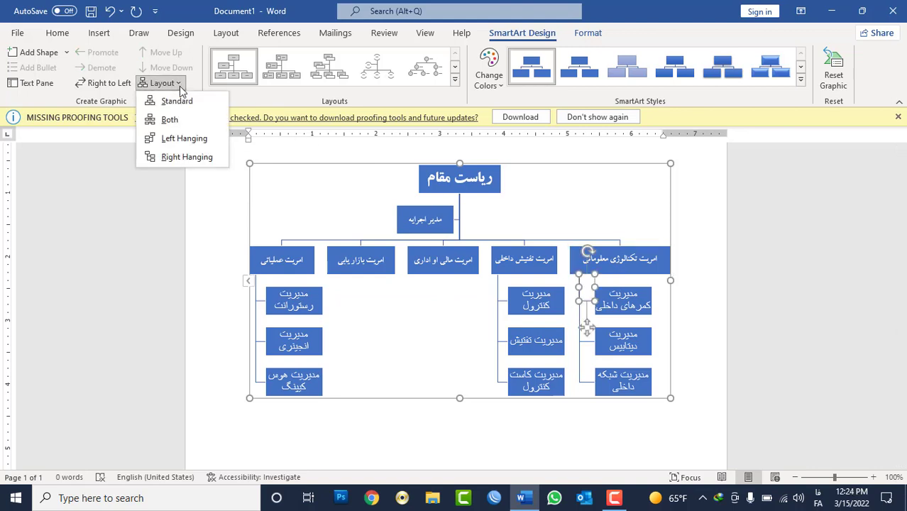
left_click(177, 138)
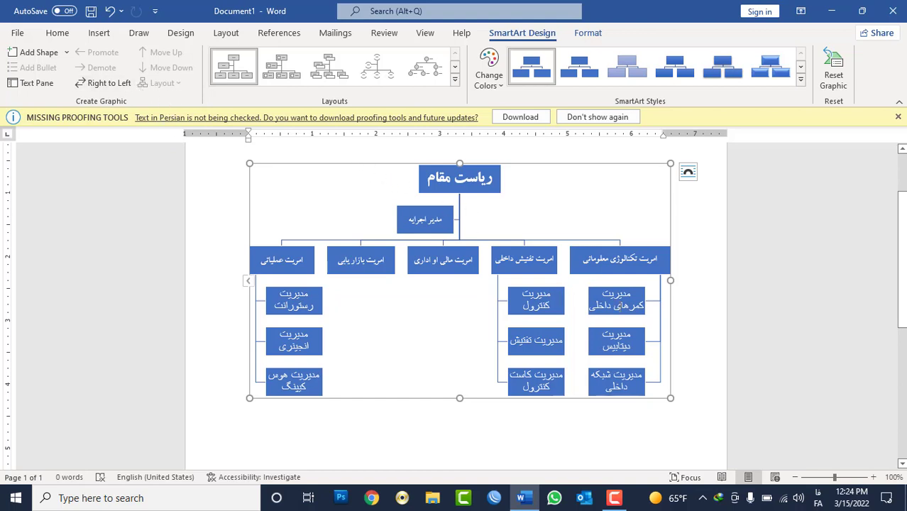
- Try the Standard and Both layouts on the IT branch's sub-boxes
left_click(660, 301)
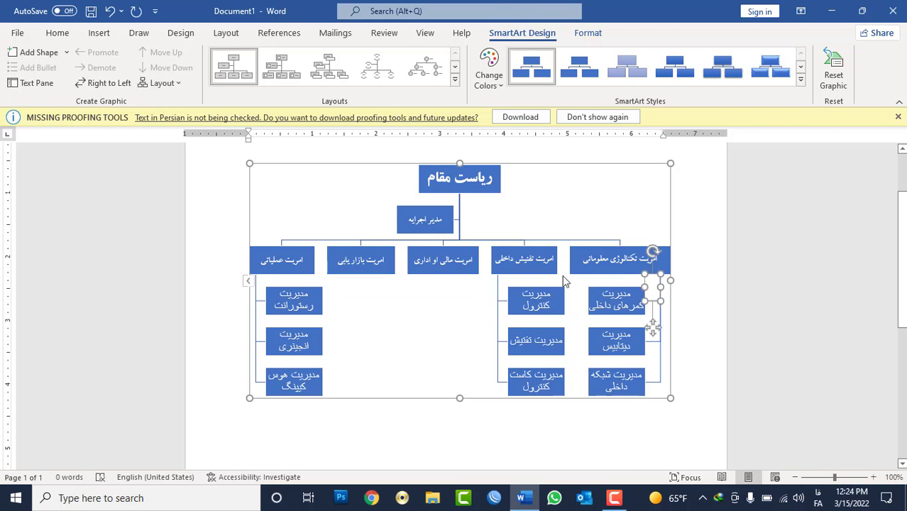
left_click(178, 83)
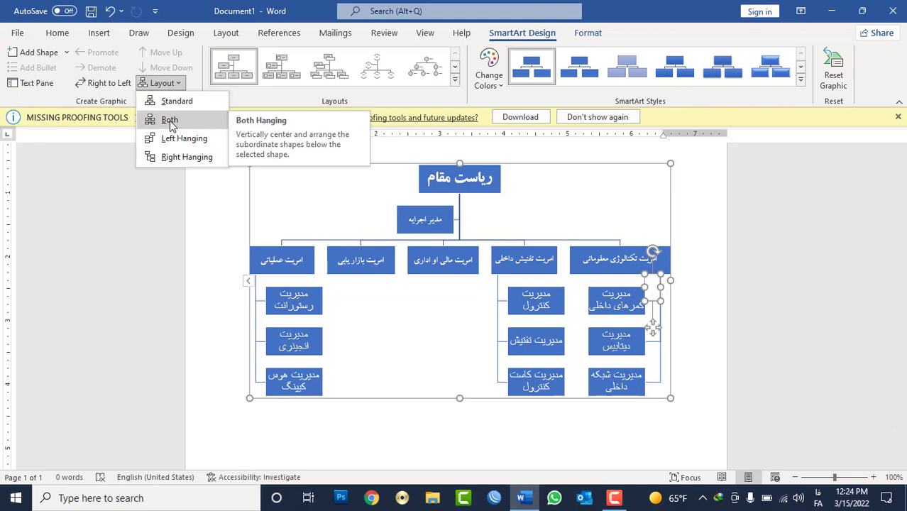
left_click(166, 101)
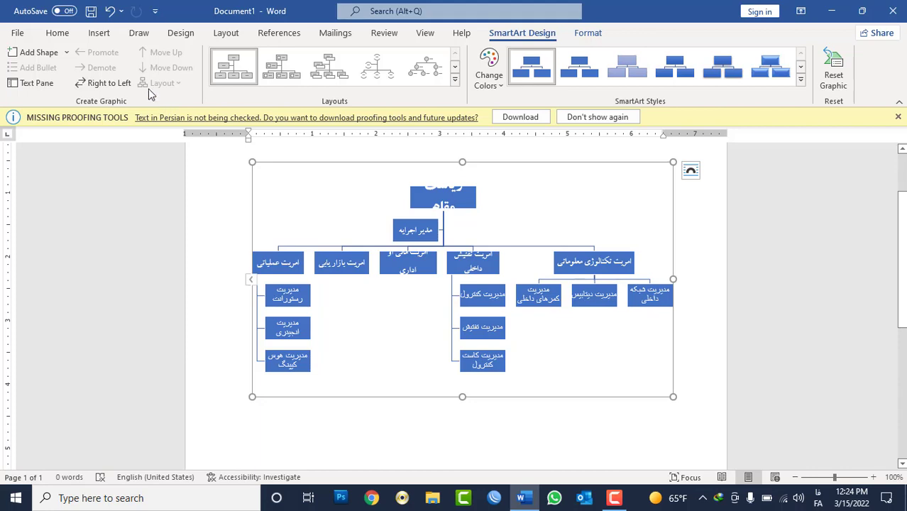
left_click(574, 279)
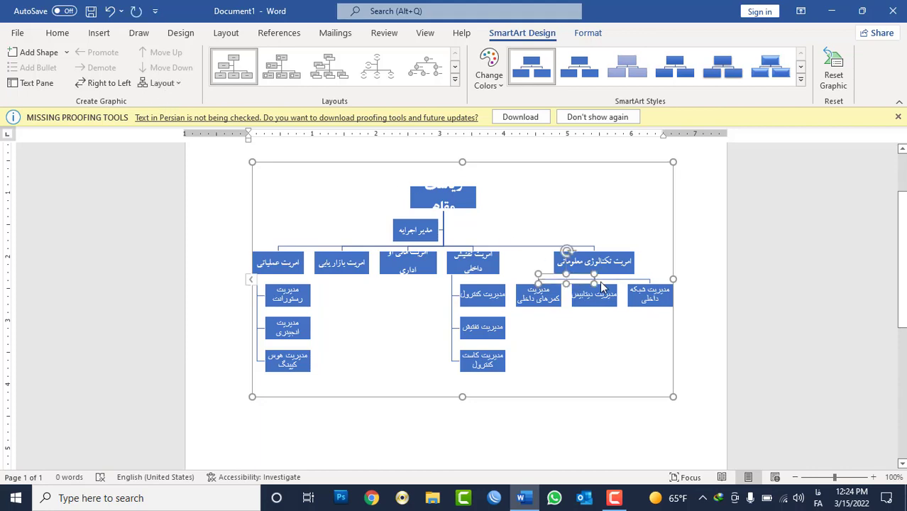
left_click(172, 83)
left_click(167, 119)
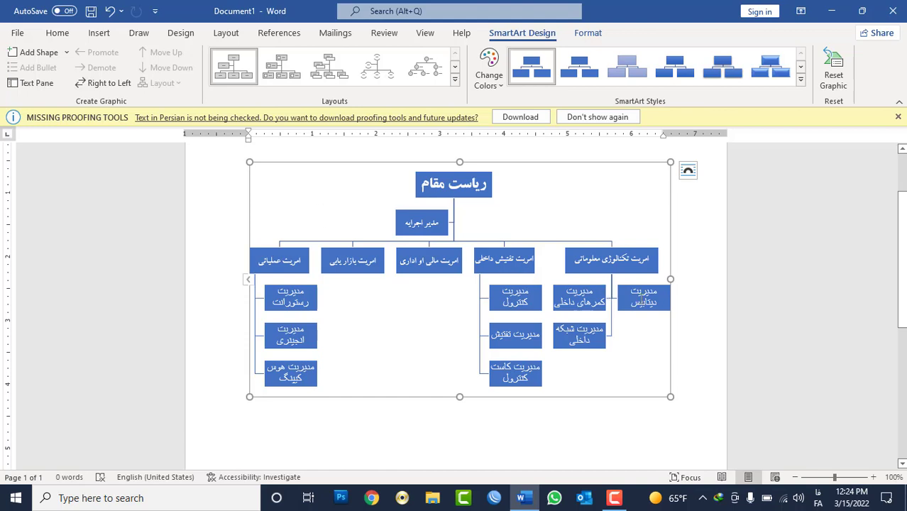
- Reselect the IT connector and reapply its layout so the sub-boxes hang in one column
left_click_drag(632, 301, 587, 326)
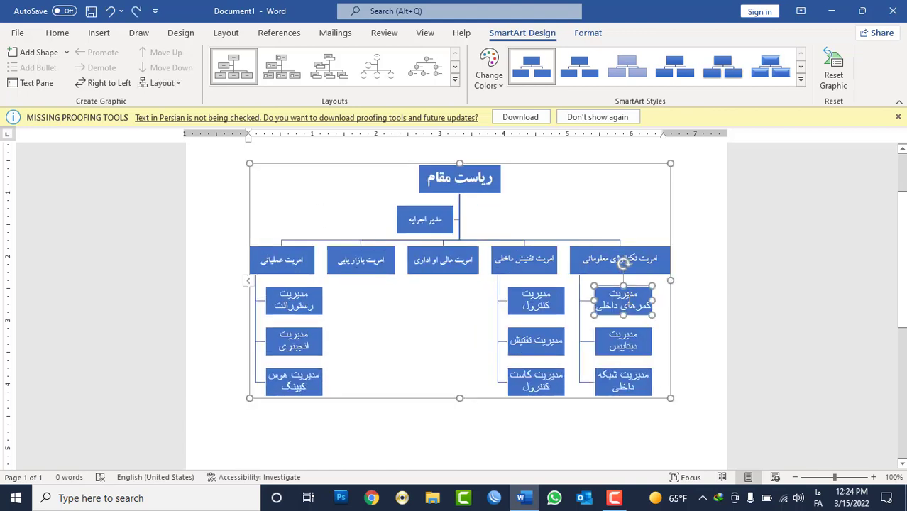
left_click(591, 311)
left_click(580, 290)
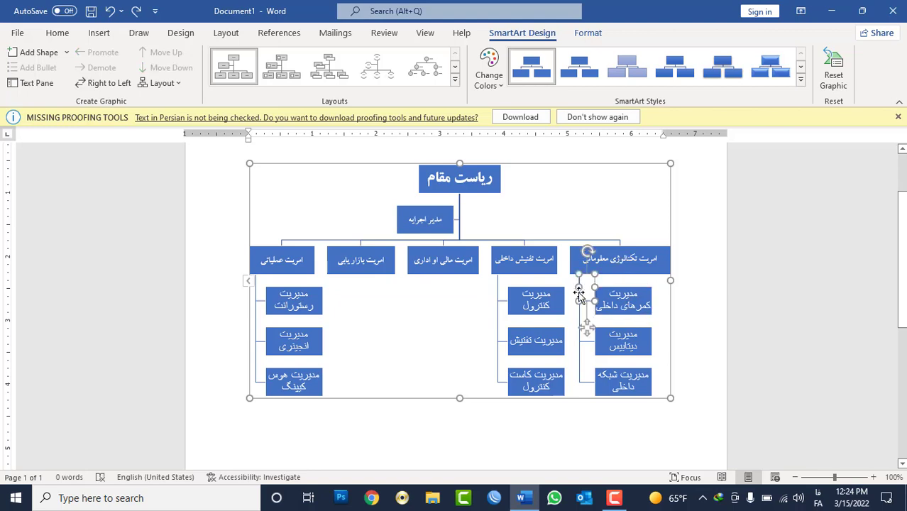
left_click(160, 83)
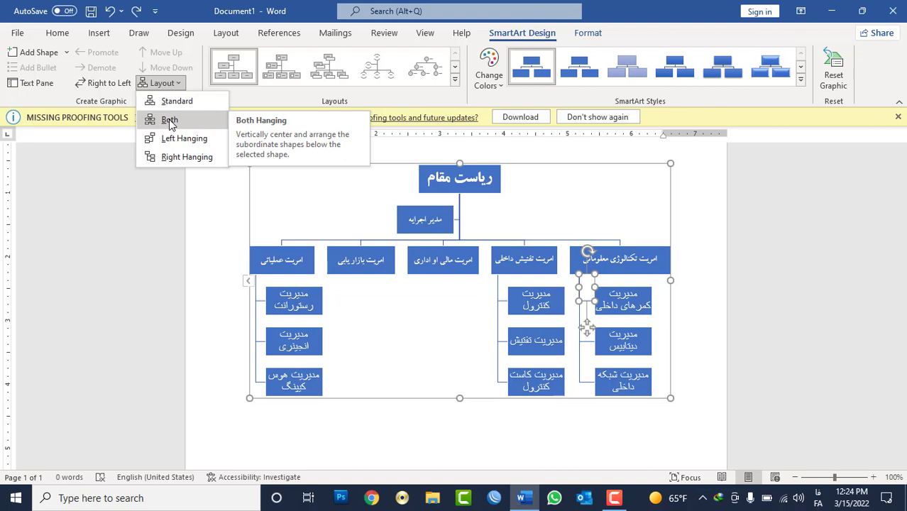
left_click(169, 120)
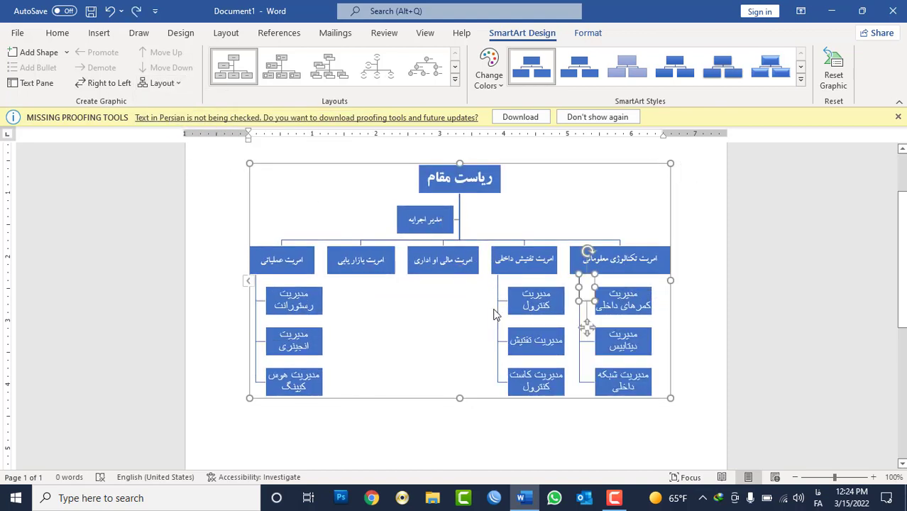
scroll(476, 227, "up", 1)
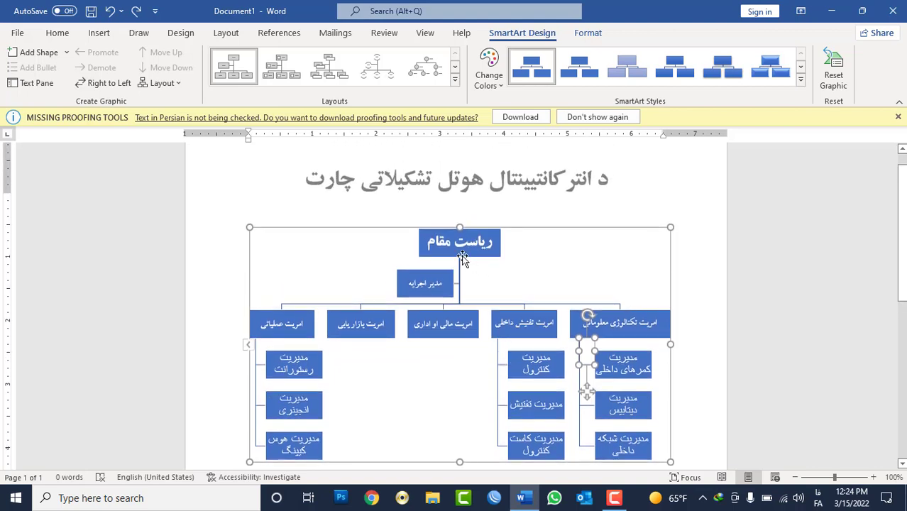
- Add an assistant box under the top ریاست مقام box
left_click(461, 255)
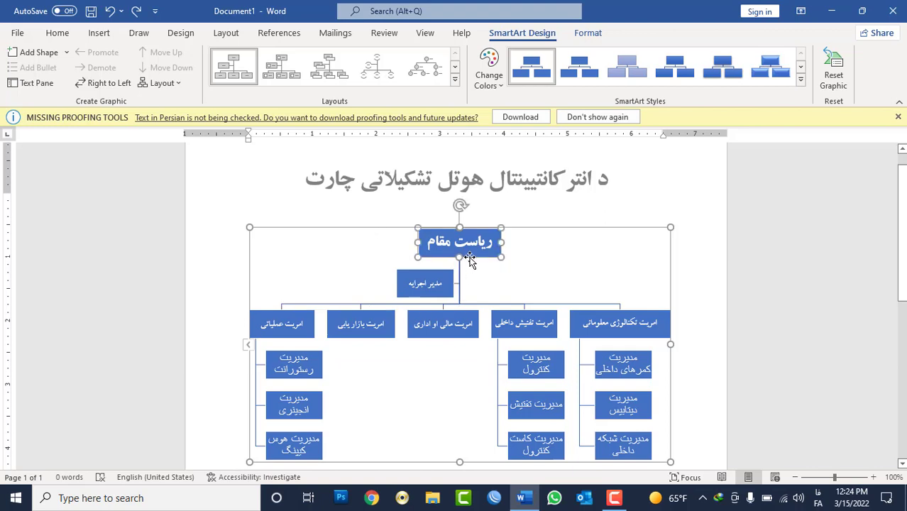
left_click(66, 53)
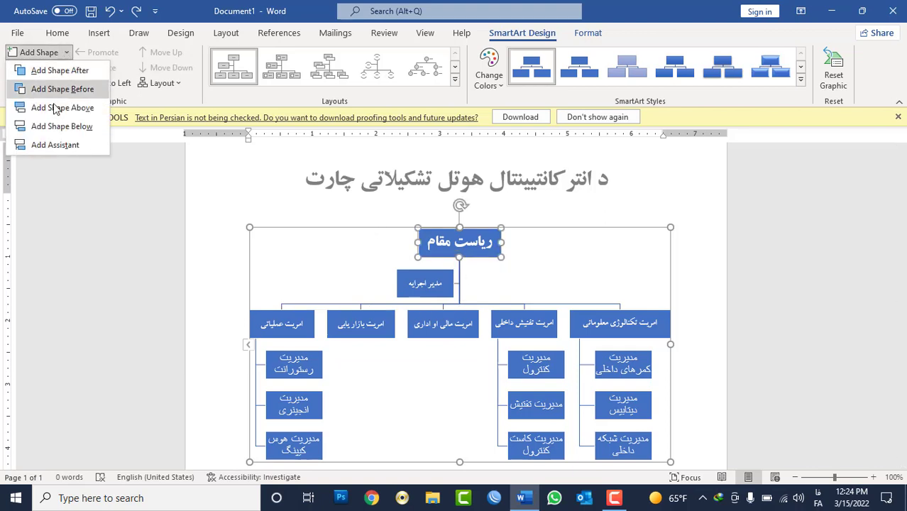
left_click(52, 146)
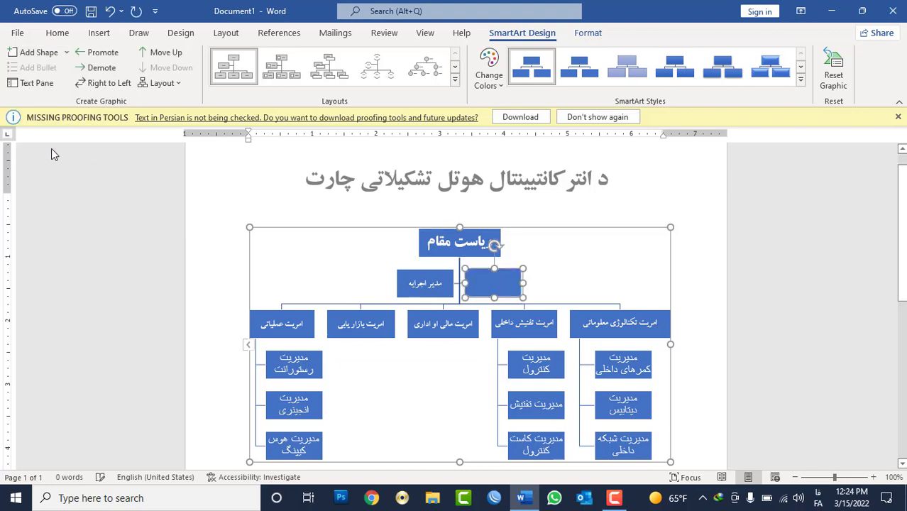
- Label the new assistant box 'سکرتر مقام'
right_click(508, 277)
left_click(558, 292)
type("سکریت")
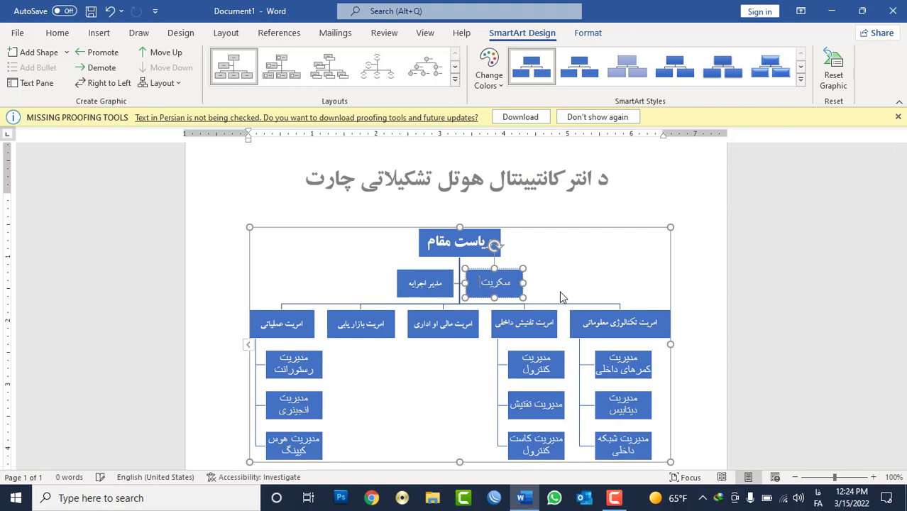
type(" مقام")
key("BackSpace")
key("BackSpace")
key("BackSpace")
key("BackSpace")
key("BackSpace")
key("BackSpace")
key("BackSpace")
type("تر مق")
type("ام")
left_click(689, 290)
- Set the org chart's text font to B Zar
scroll(694, 287, "down", 1)
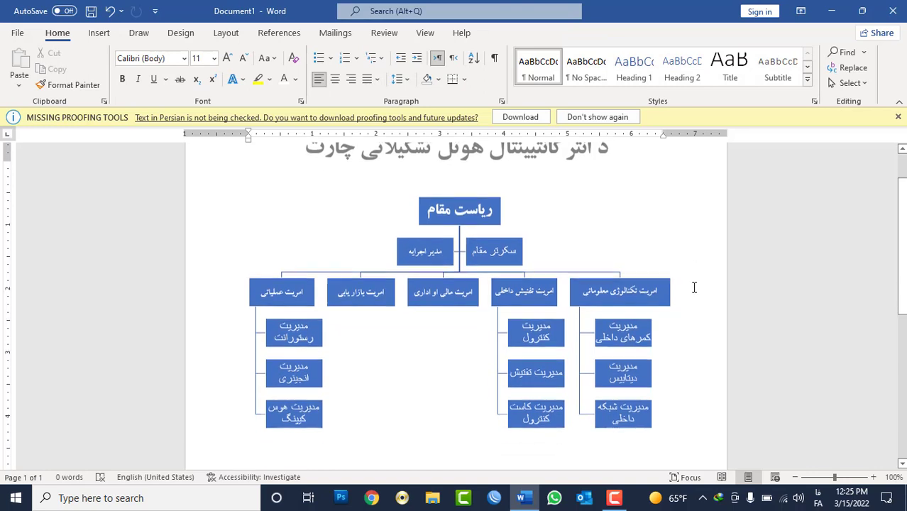
scroll(694, 287, "down", 1)
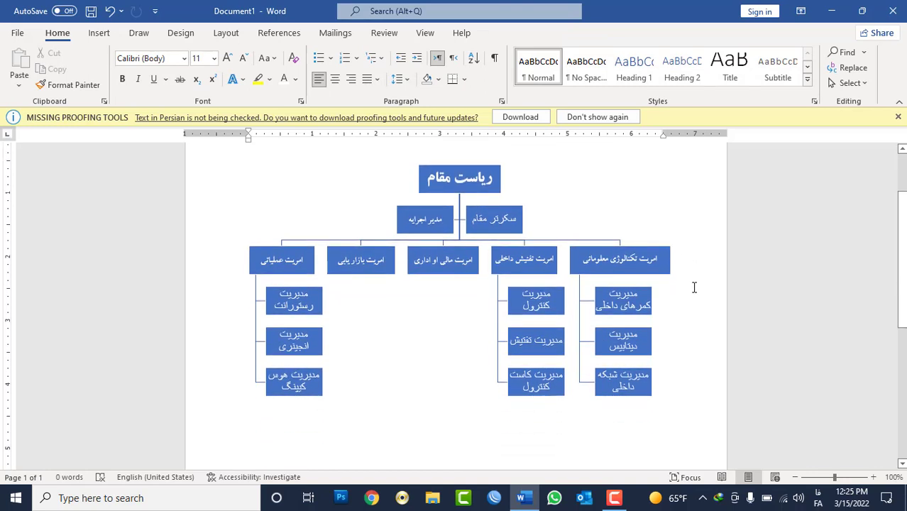
scroll(608, 246, "up", 2)
left_click(590, 264)
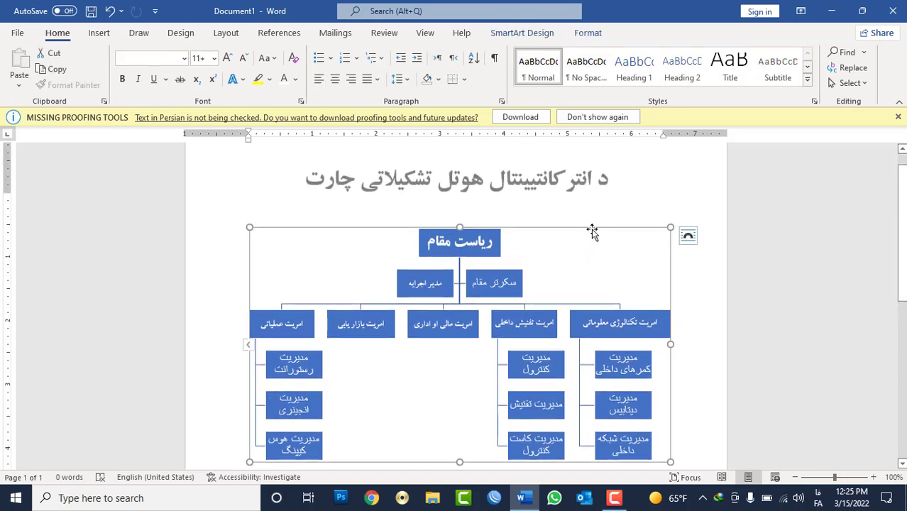
left_click(185, 59)
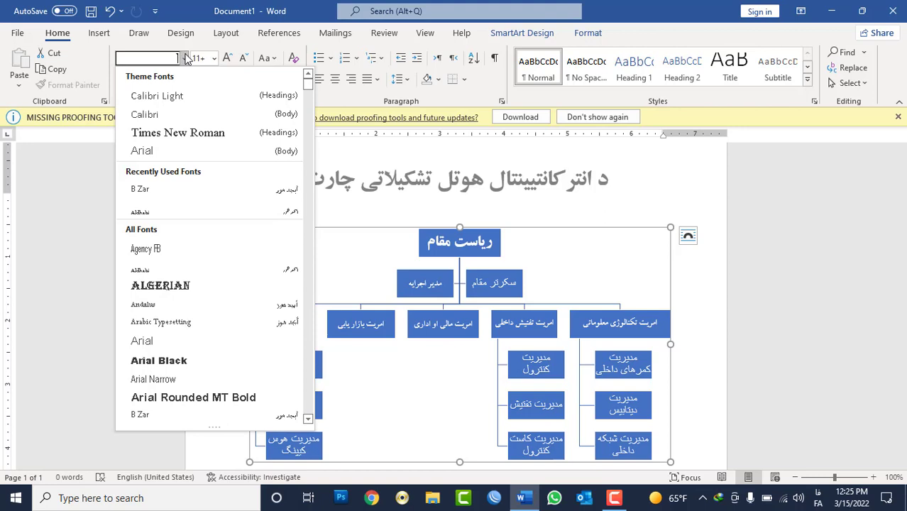
left_click(160, 189)
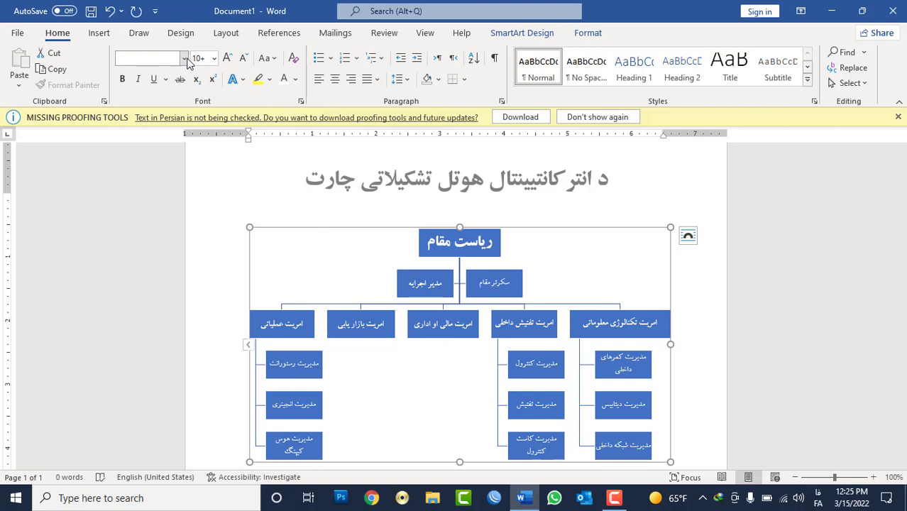
left_click(184, 58)
left_click(162, 193)
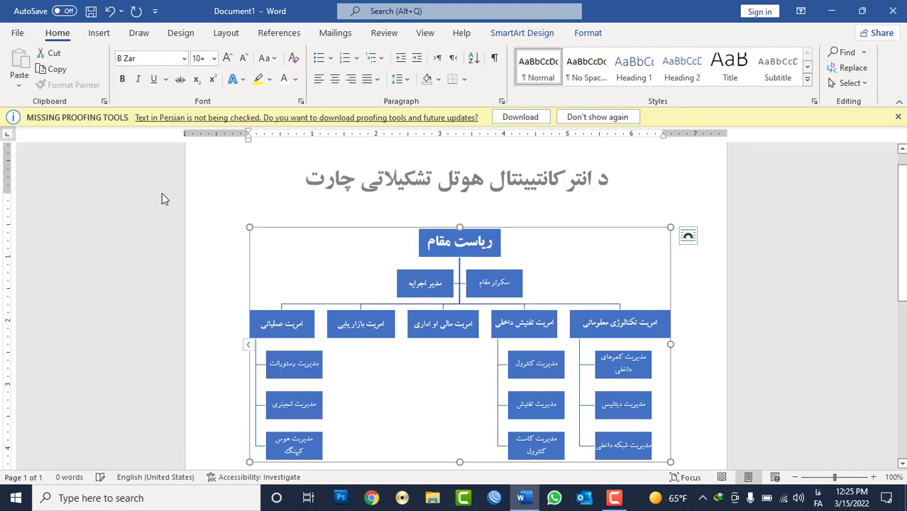
- Enlarge the chart text to 10.5 pt and deselect the graphic
key("alt+shift")
key("alt+shift")
left_click(227, 58)
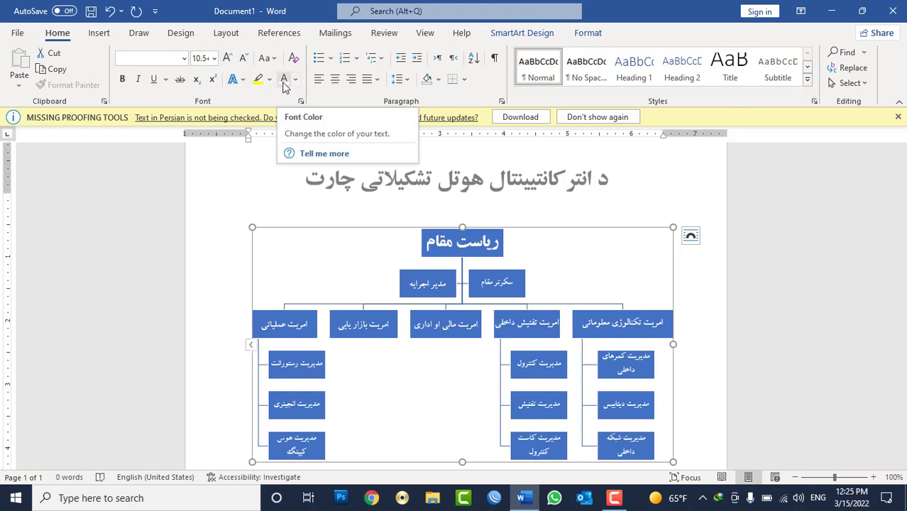
left_click(682, 288)
- Select the top ریاست مقام box and browse the Shape Format fill colours
scroll(547, 277, "down", 2)
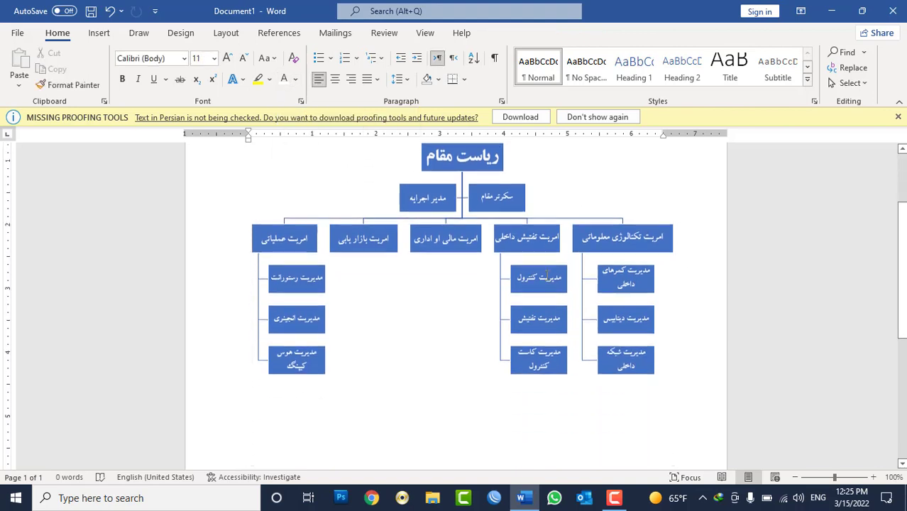
scroll(546, 277, "up", 1)
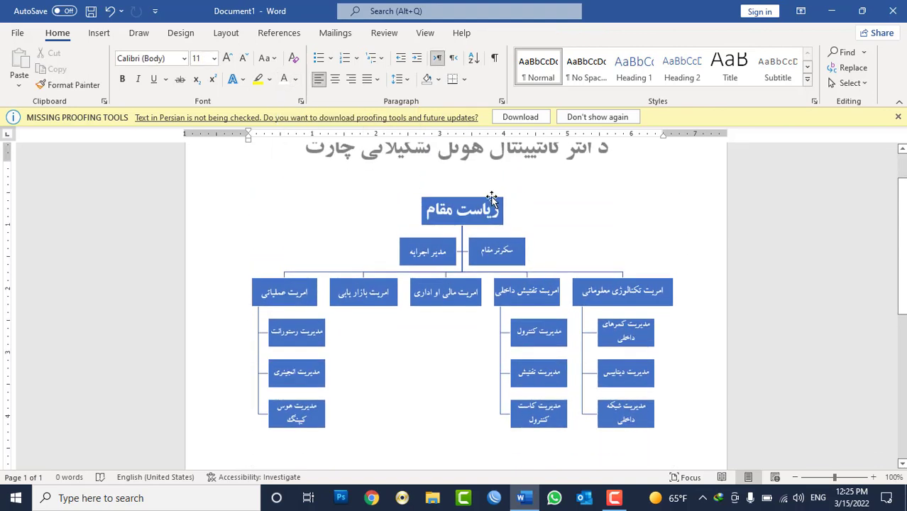
left_click(495, 198)
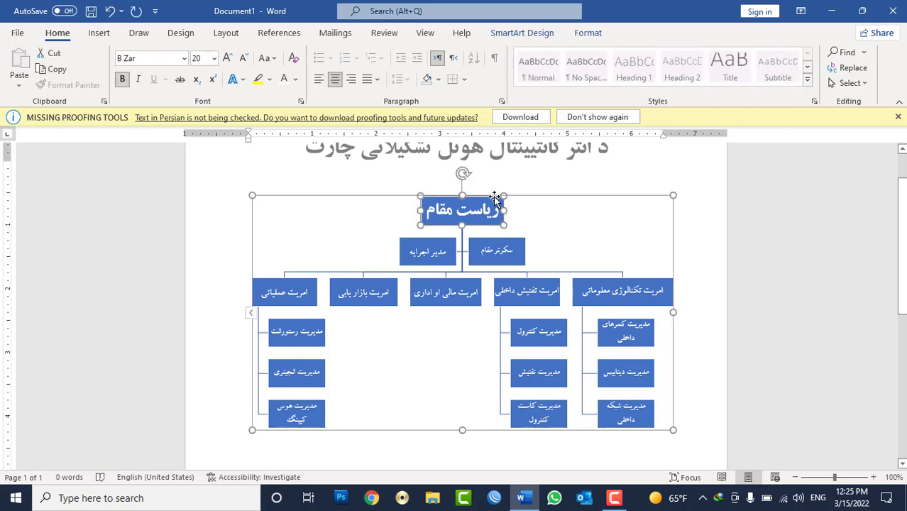
left_click(494, 198)
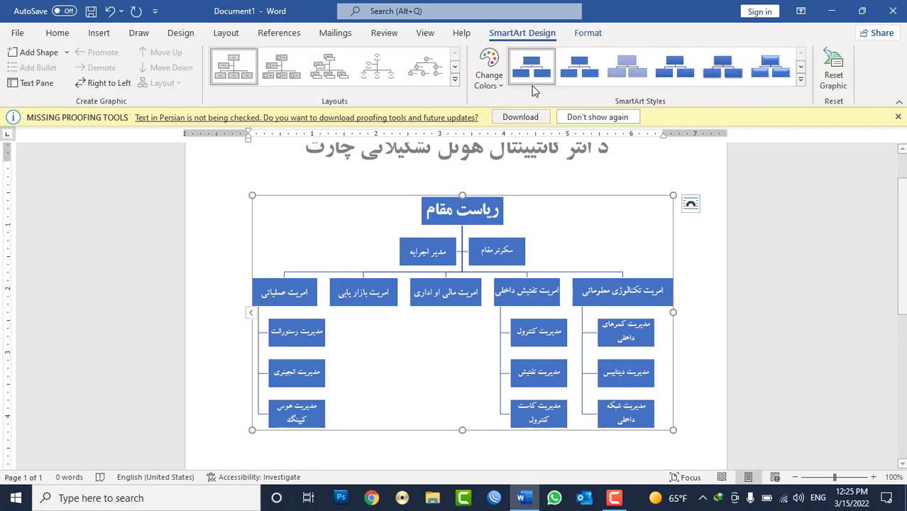
left_click(588, 33)
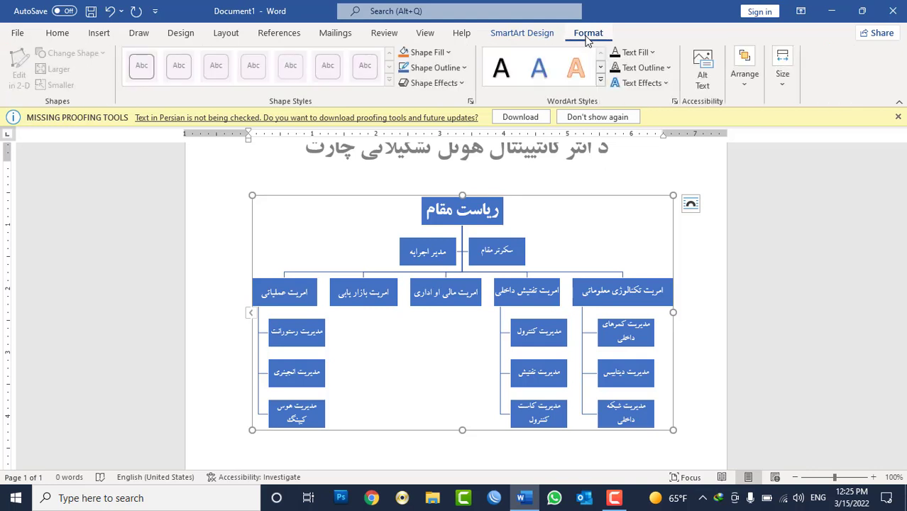
left_click(435, 57)
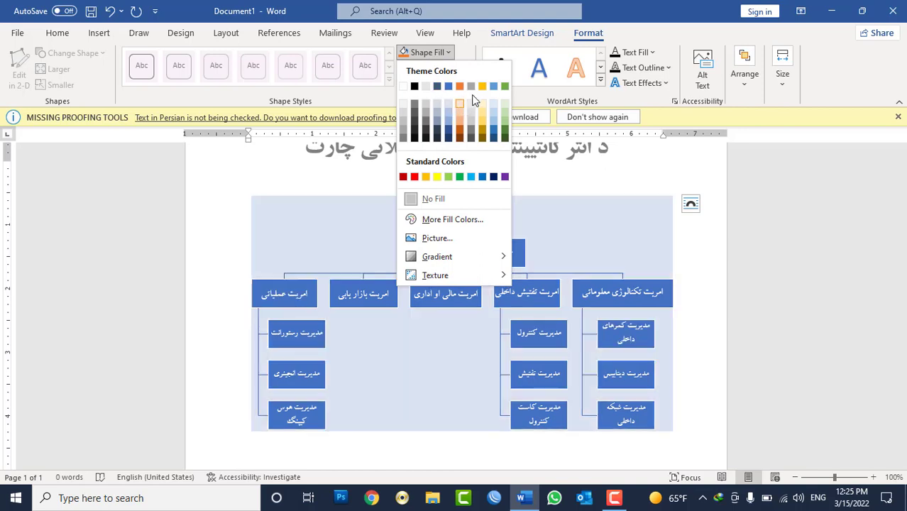
left_click(600, 232)
- Fill the top ریاست مقام box with green
left_click(485, 219)
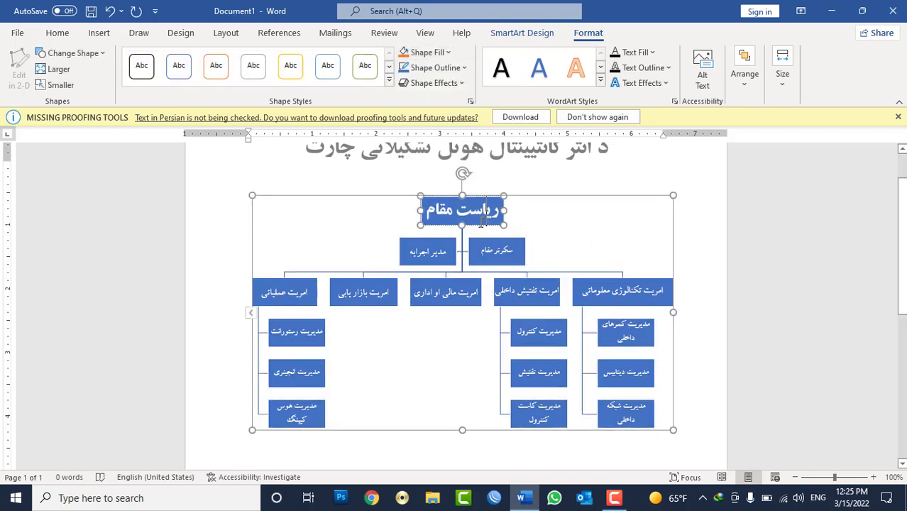
left_click(521, 33)
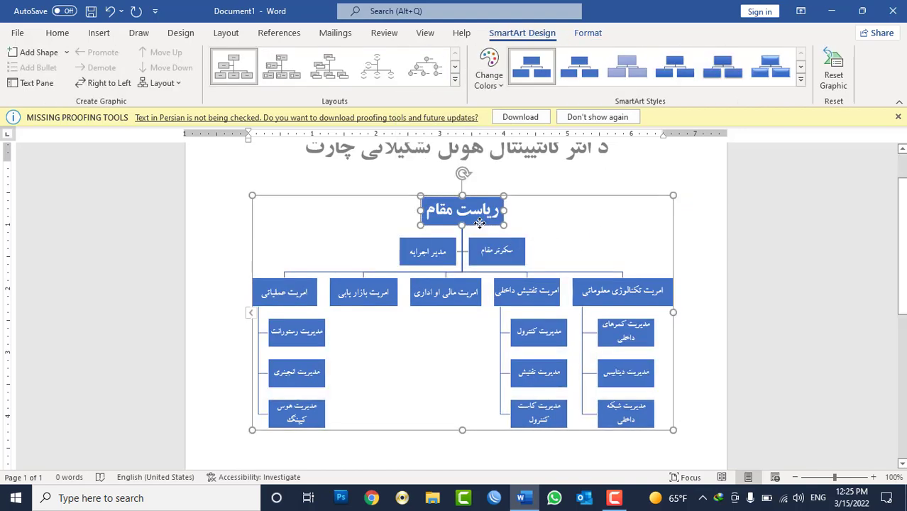
left_click(587, 32)
left_click(434, 68)
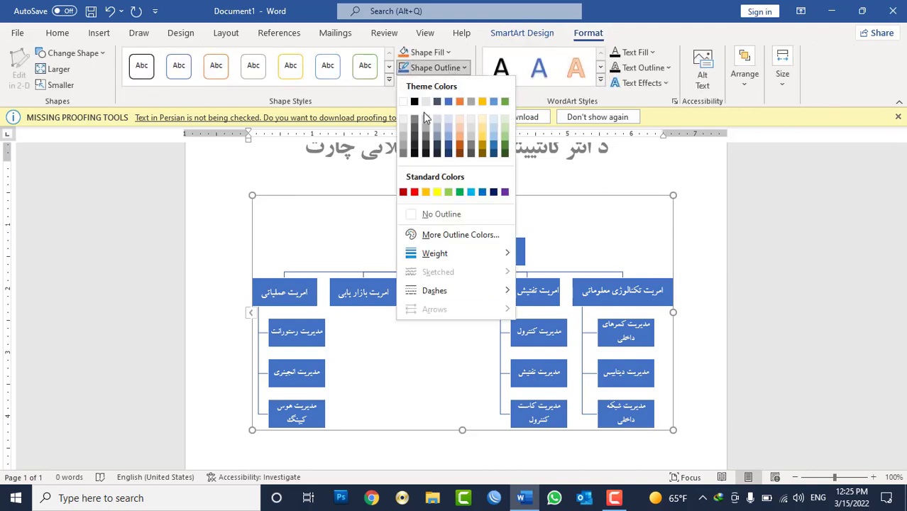
left_click(429, 52)
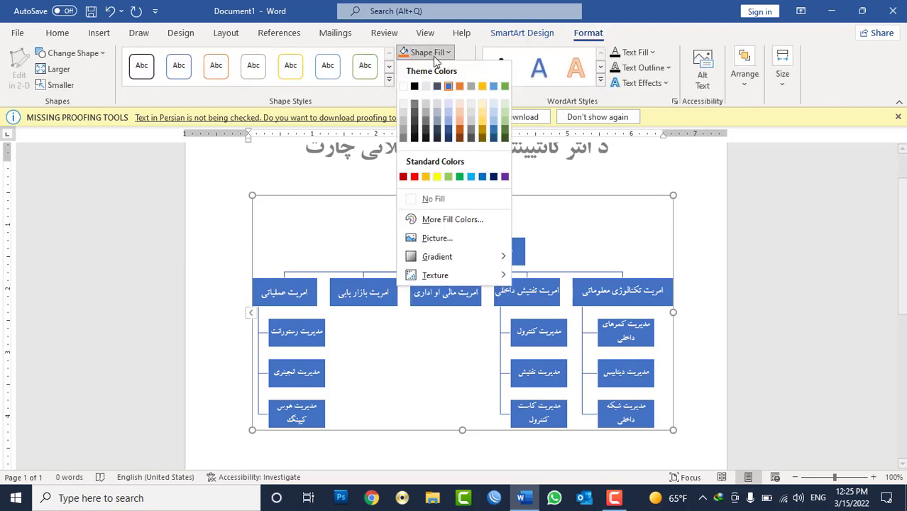
left_click(495, 101)
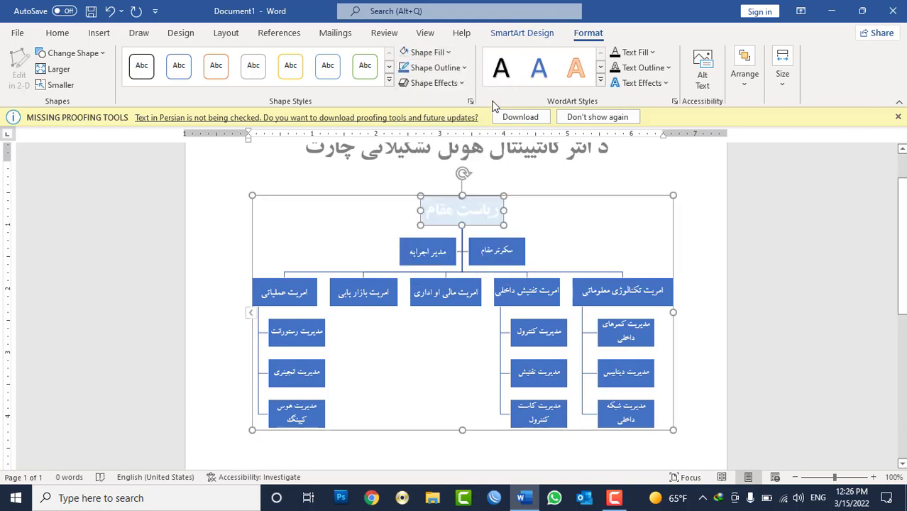
left_click(425, 52)
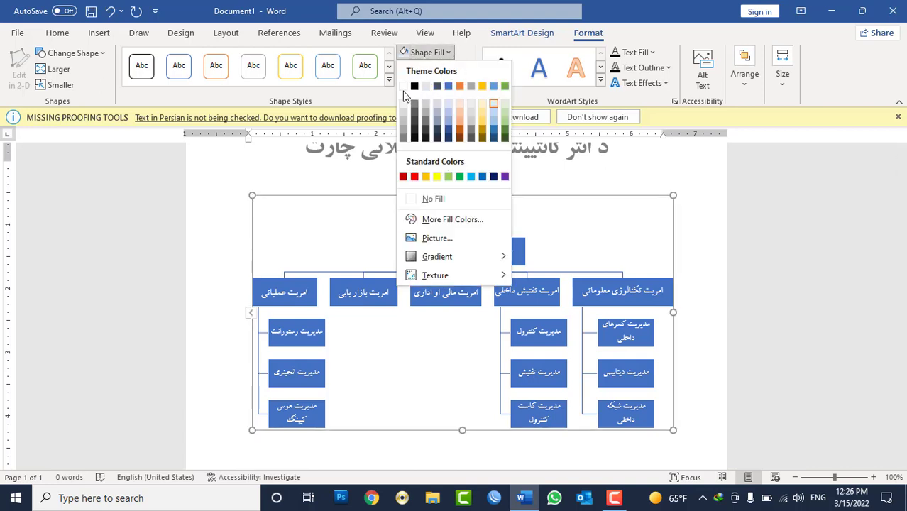
left_click(505, 87)
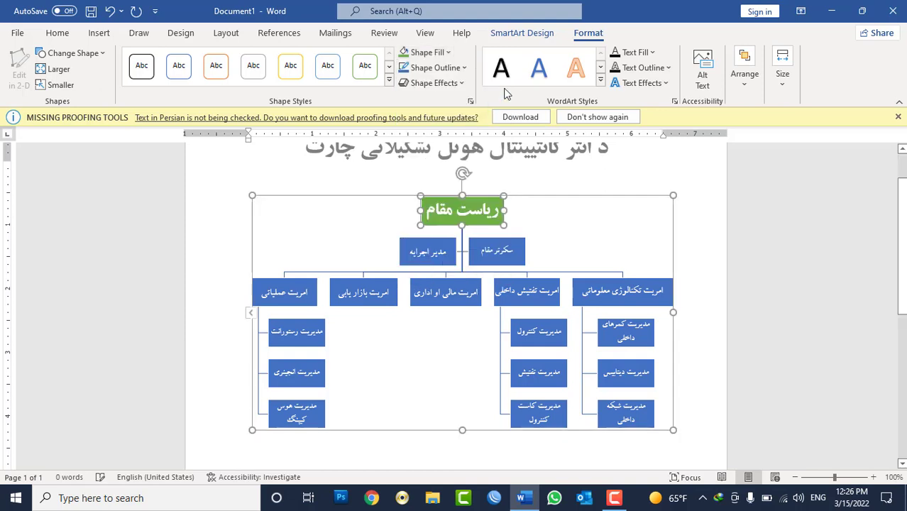
left_click(701, 277)
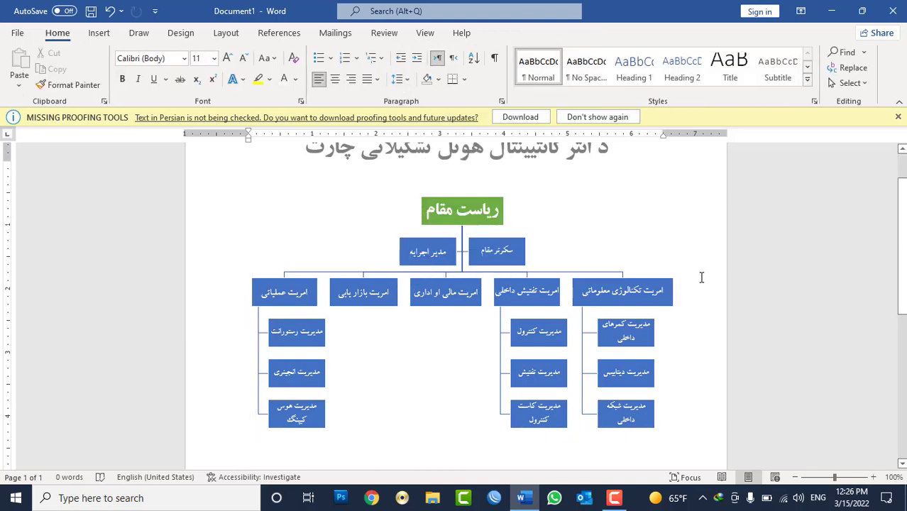
- Select the five امریت department boxes and fill them green
left_click(614, 291)
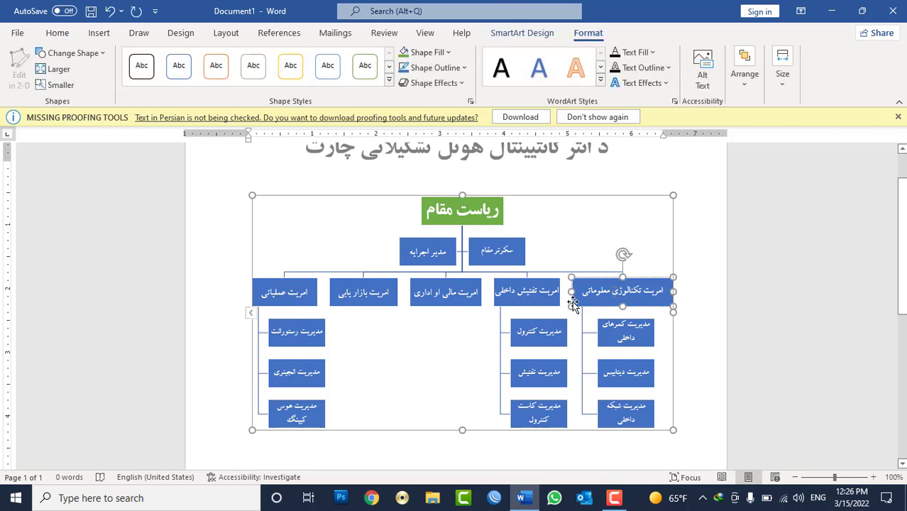
left_click(514, 282, "shift")
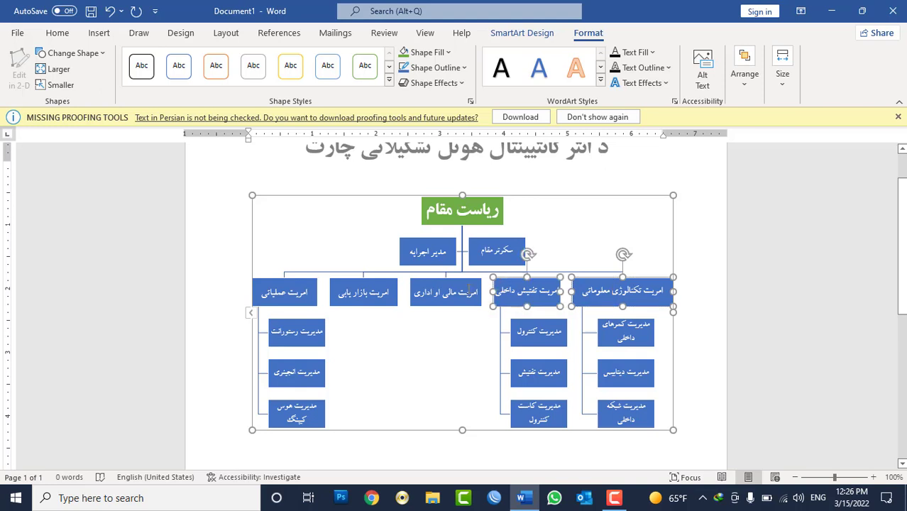
left_click(463, 282, "shift")
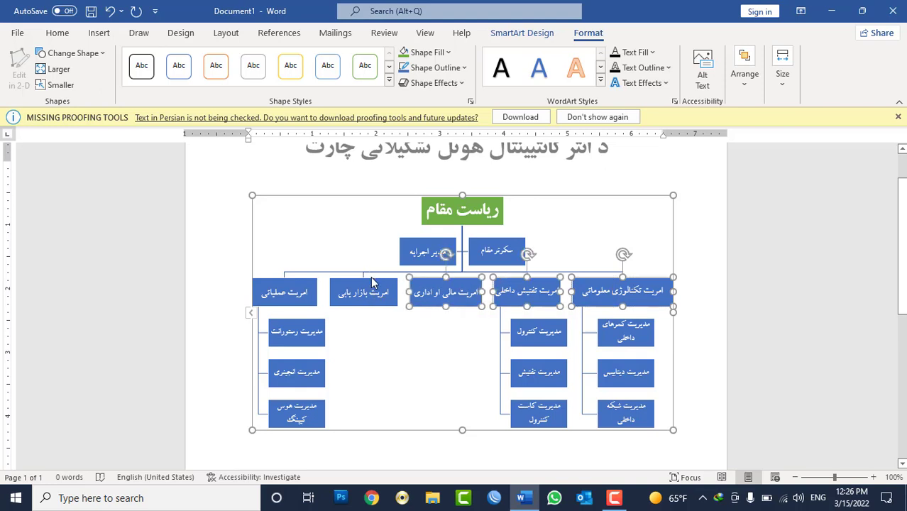
left_click(368, 282, "ctrl")
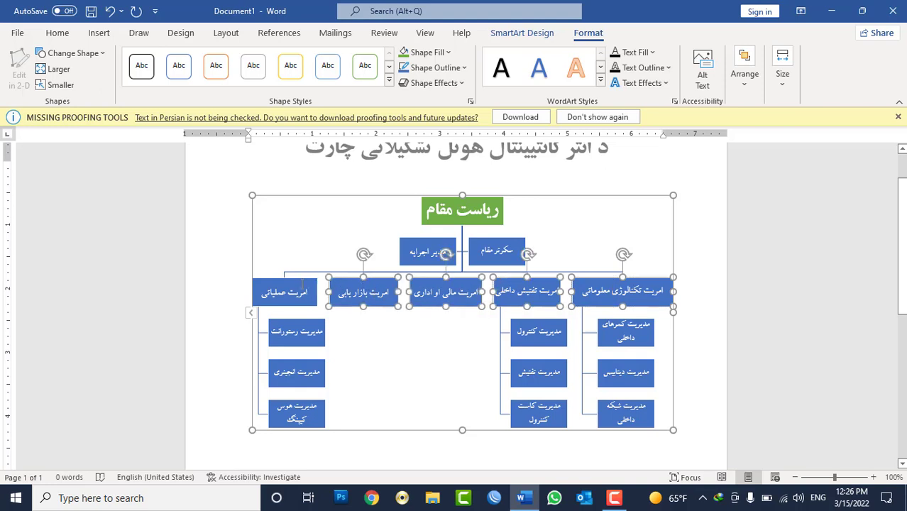
left_click(302, 283, "ctrl")
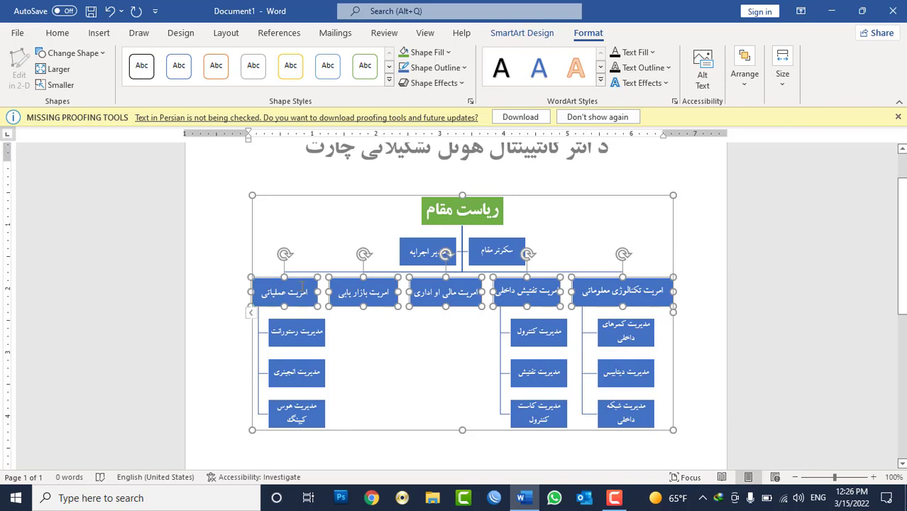
left_click(428, 53)
left_click(496, 87)
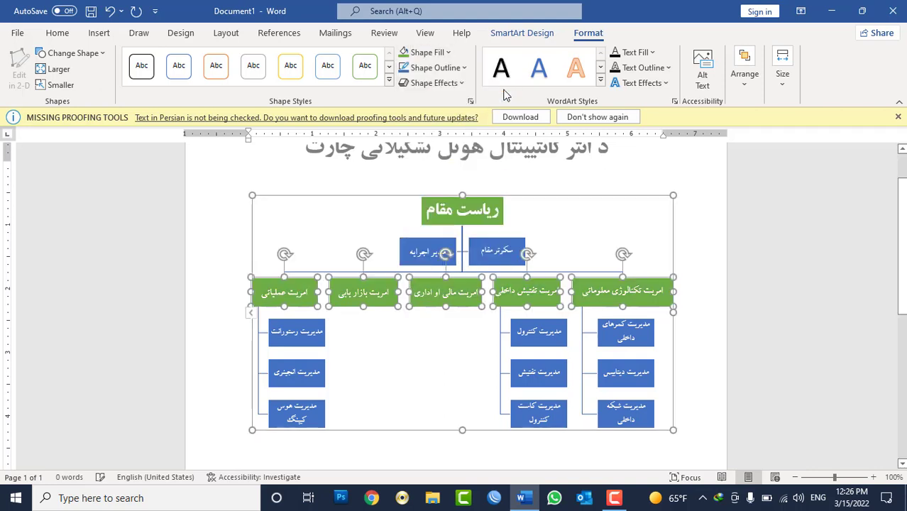
left_click(696, 316)
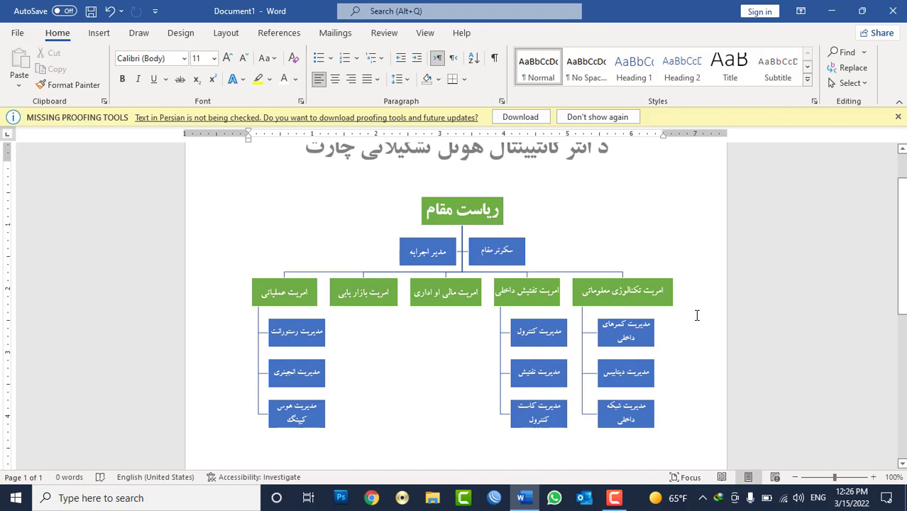
- Draw an empty text box in the blank space below the org chart
scroll(697, 316, "down", 1)
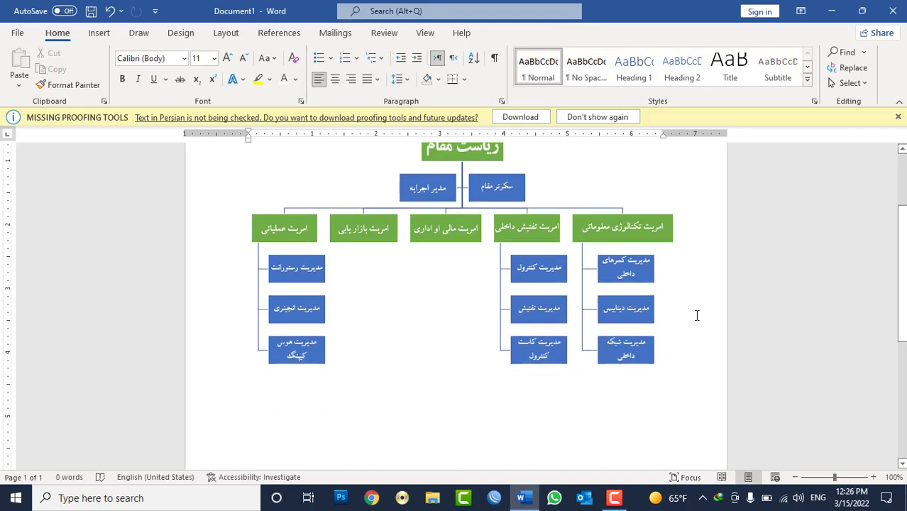
scroll(697, 316, "up", 1)
scroll(697, 316, "up", 1)
scroll(696, 316, "down", 1)
scroll(697, 316, "down", 4)
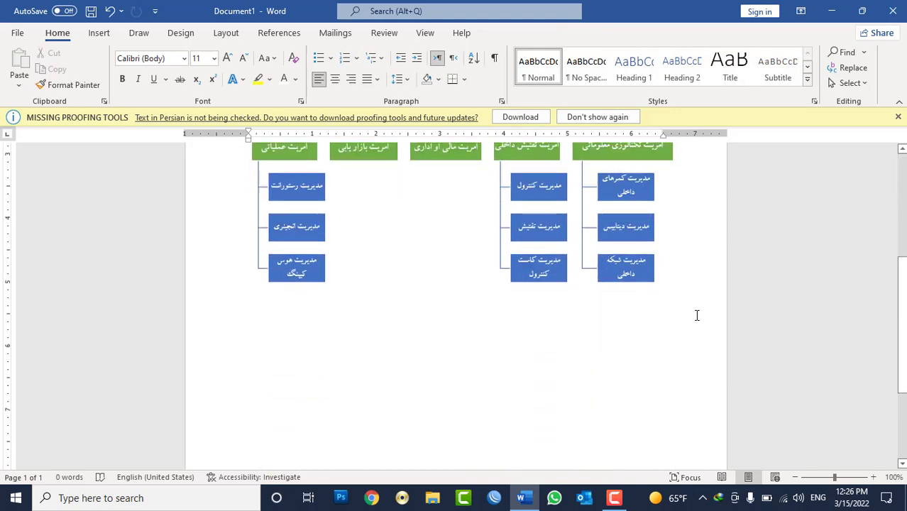
scroll(697, 315, "down", 1)
scroll(697, 315, "down", 4)
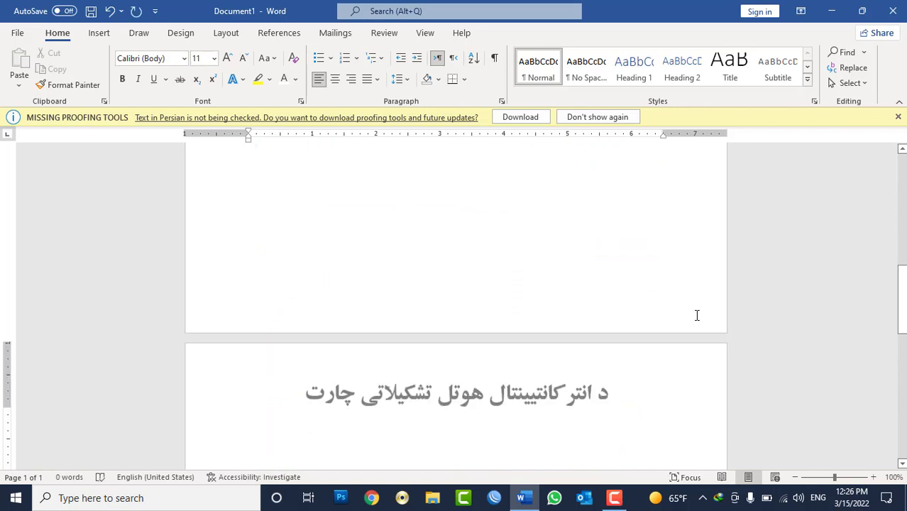
scroll(693, 244, "up", 3)
scroll(693, 244, "up", 2)
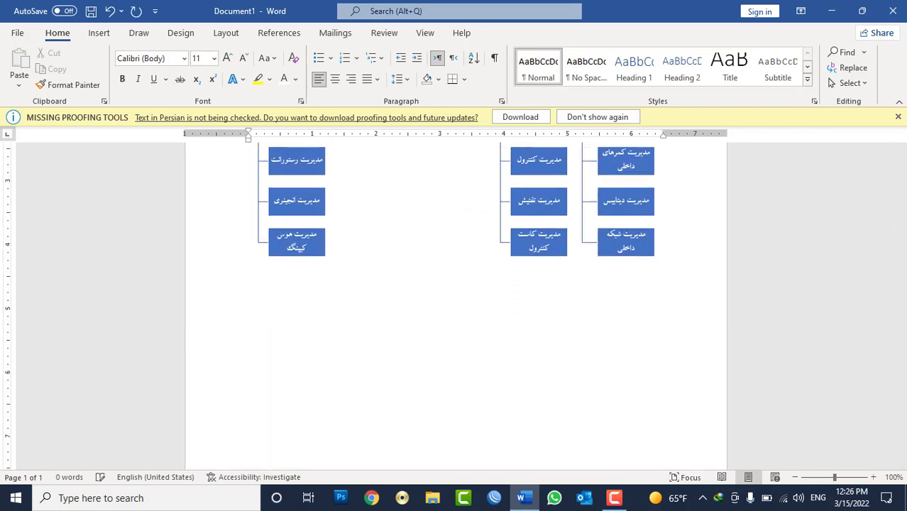
left_click(99, 33)
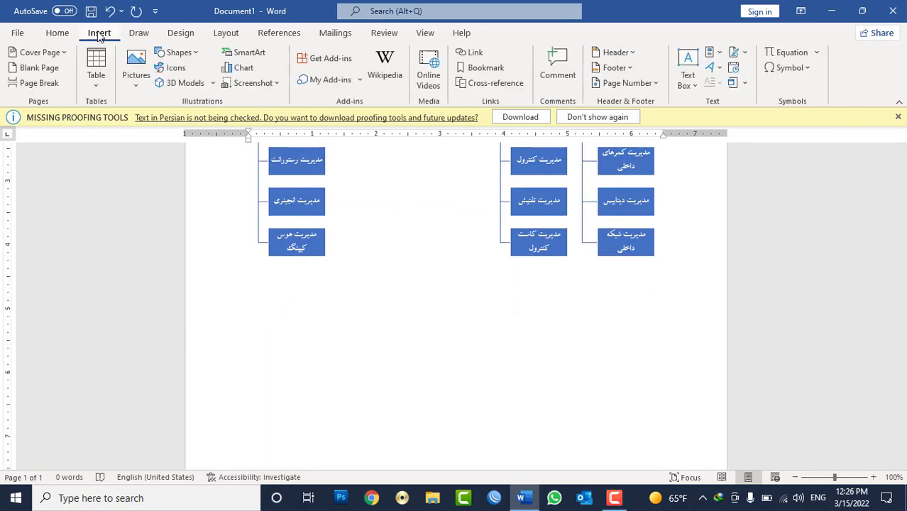
left_click(133, 74)
left_click(178, 53)
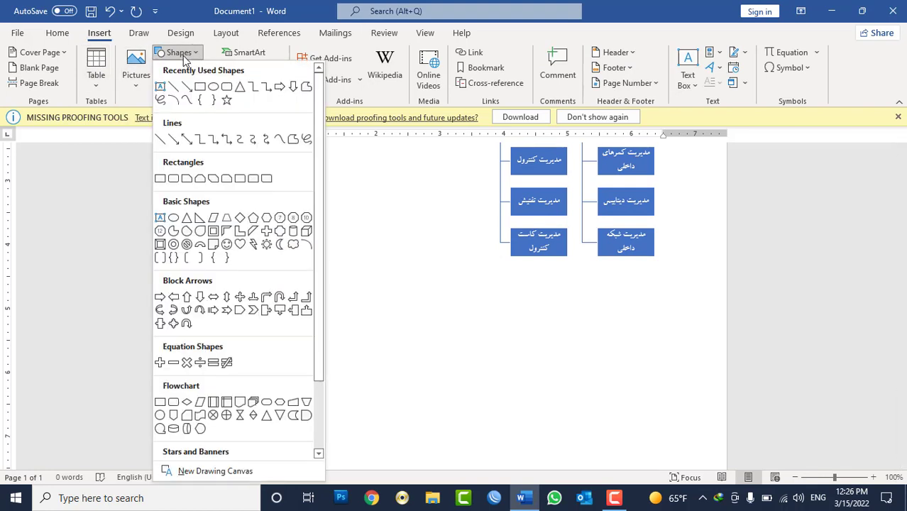
left_click(683, 83)
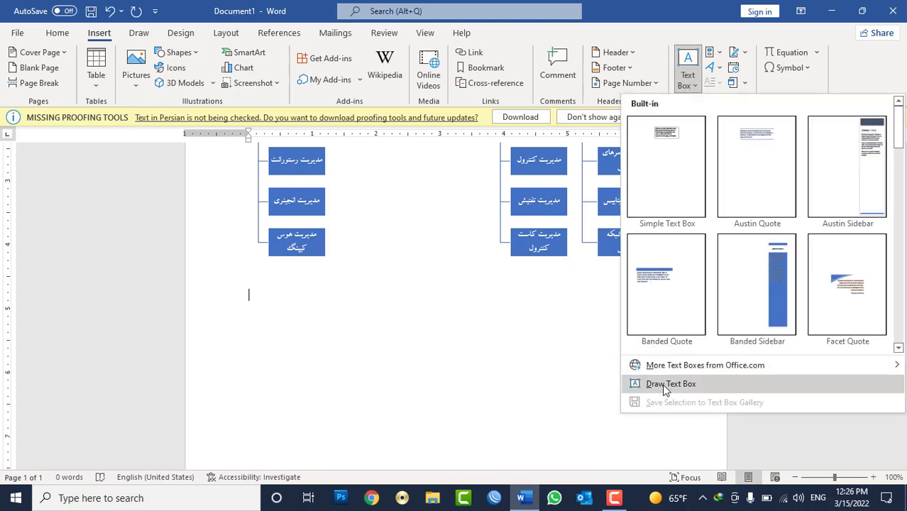
left_click(667, 387)
left_click_drag(388, 294, 500, 328)
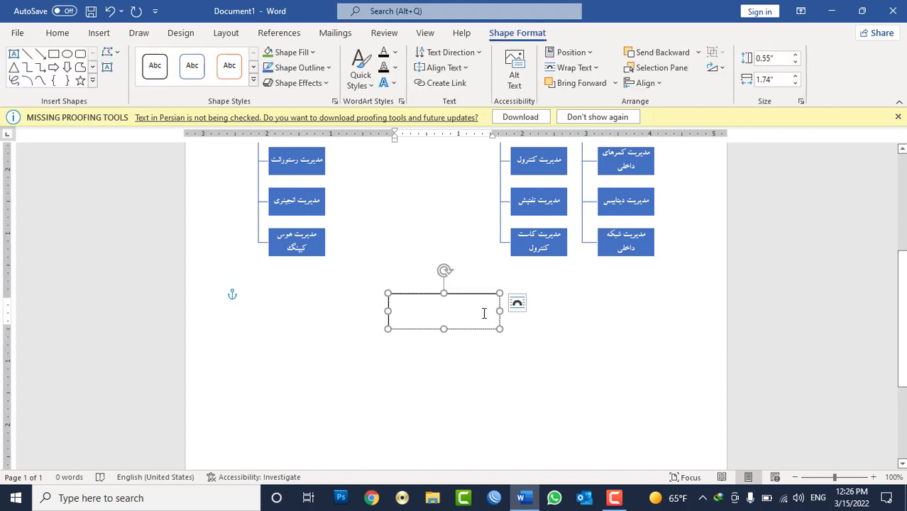
- Type 'ریاست هوتل' in the text box, centred and enlarged to 23 pt
key("alt+shift")
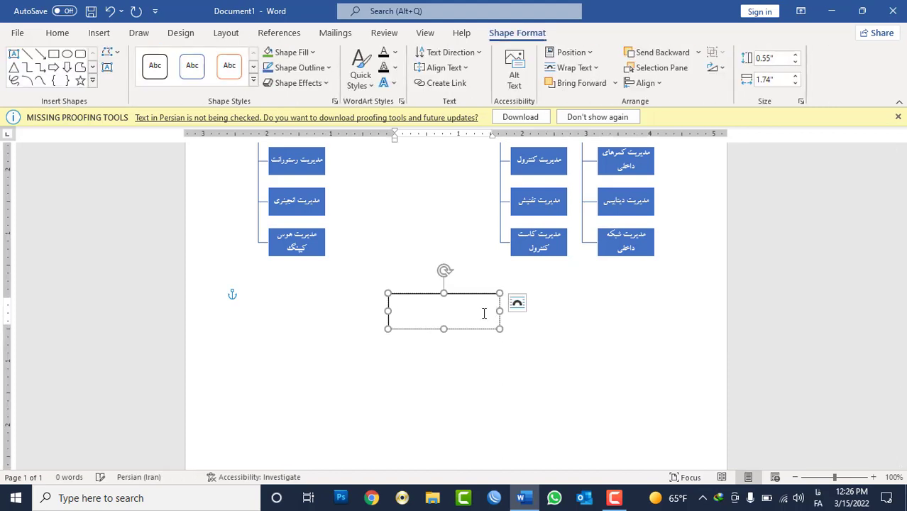
type("قد")
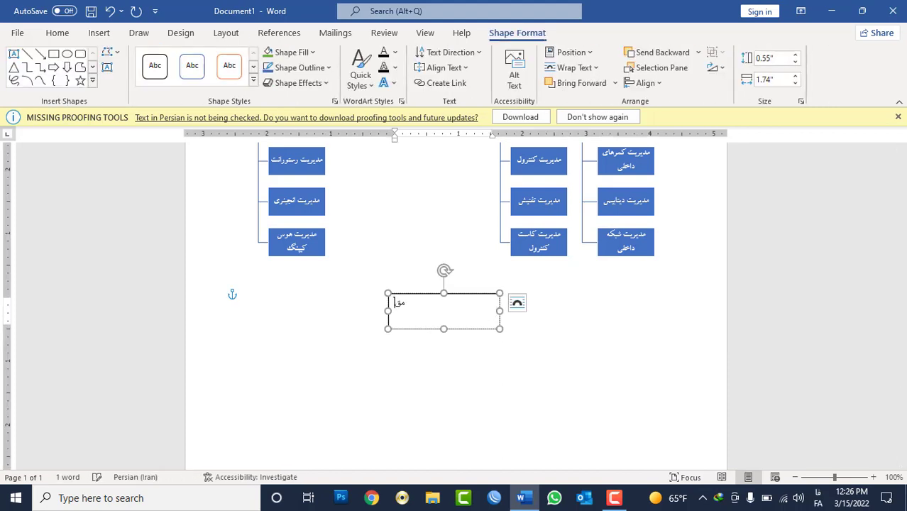
key("BackSpace")
key("BackSpace")
type("ریاست هوتل")
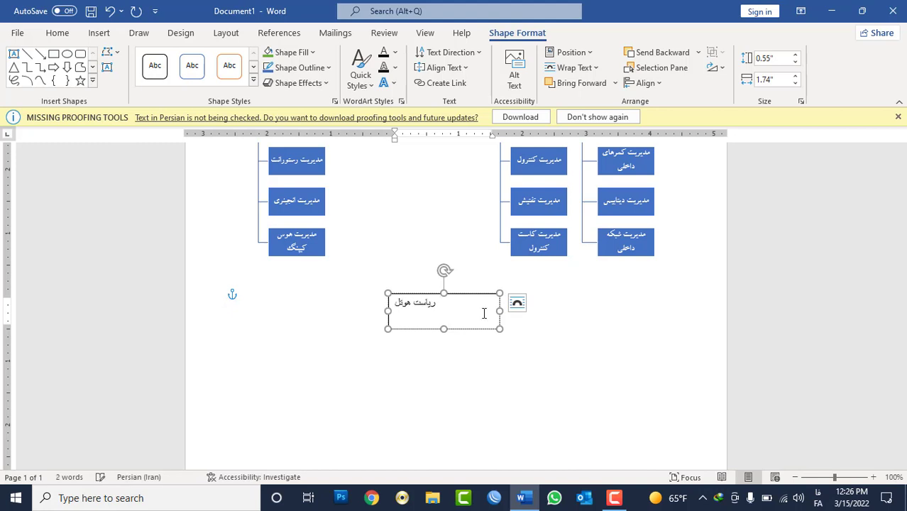
key("ctrl+a")
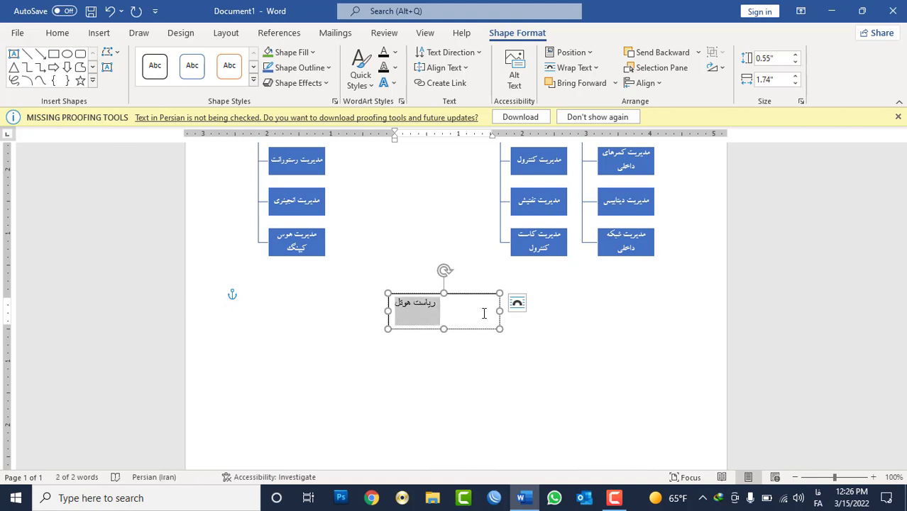
key("ctrl+e")
key("ctrl+bracketright")
key("ctrl+bracketright")
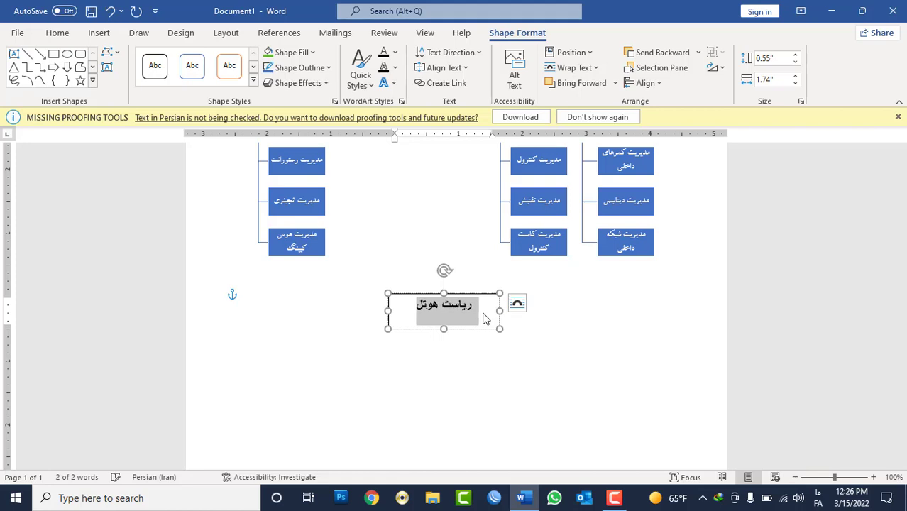
key("ctrl+bracketright")
key("ctrl+bracketright")
key("ctrl+bracketright")
key("ctrl+bracketright")
key("ctrl+bracketright")
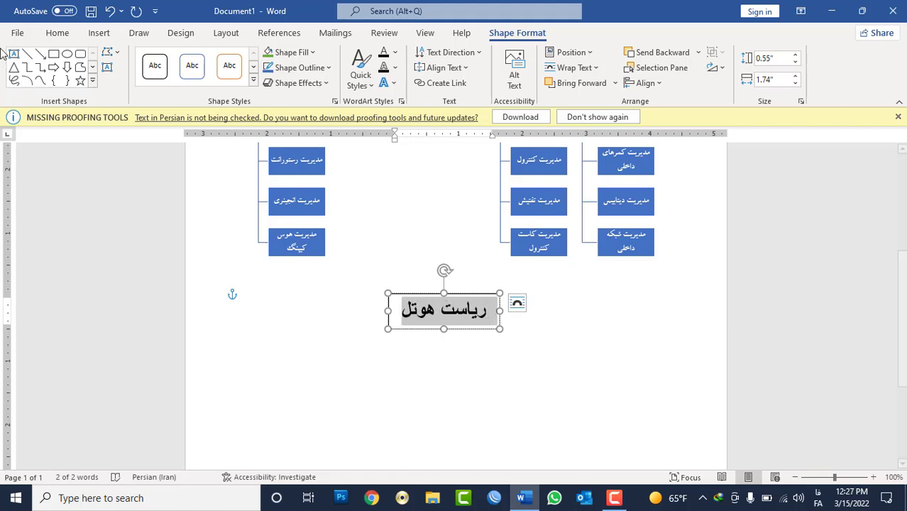
left_click(59, 33)
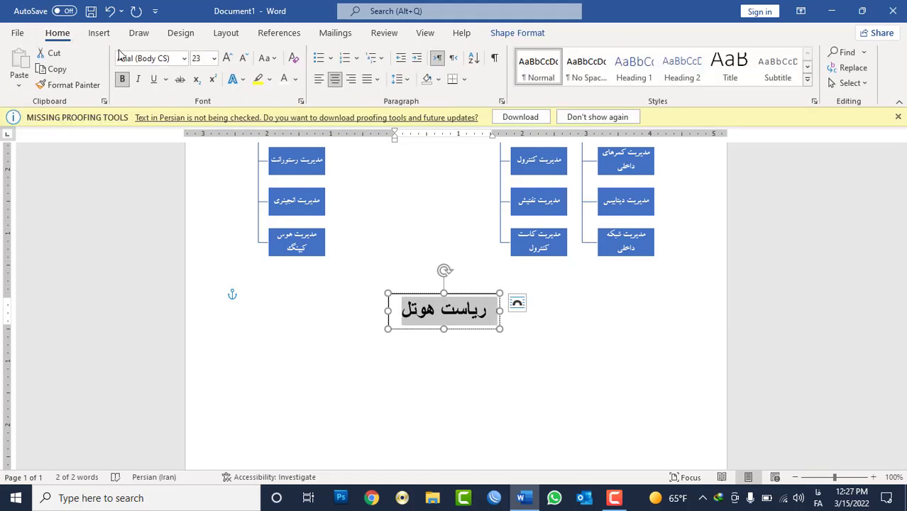
- Fill the ریاست هوتل box green and remove its outline
left_click(474, 295)
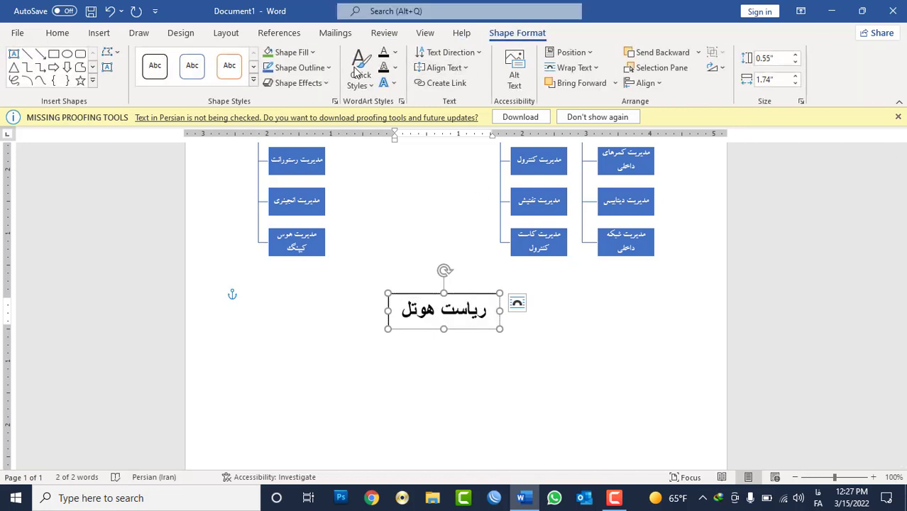
left_click(301, 57)
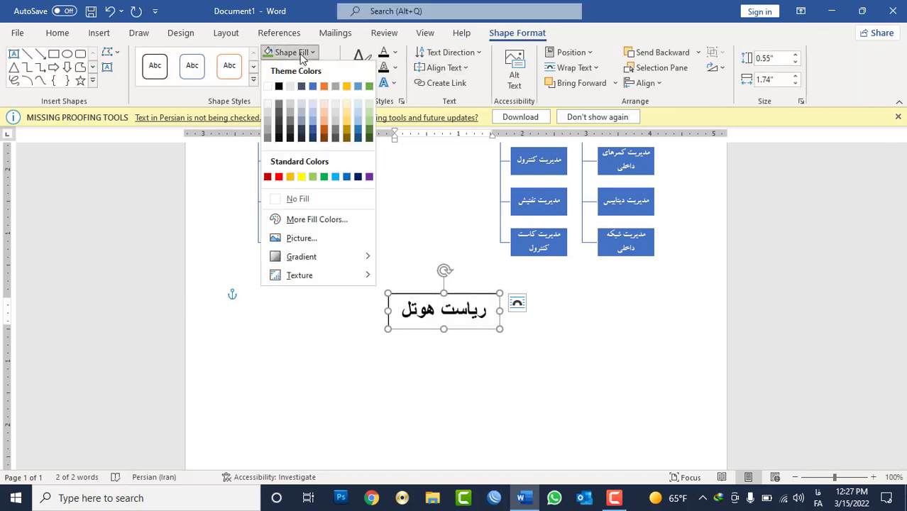
left_click(368, 87)
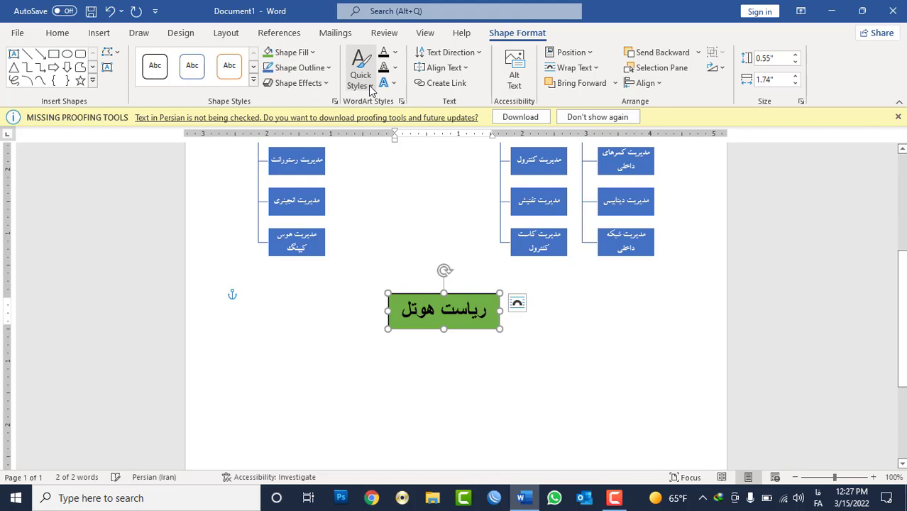
left_click(299, 68)
left_click(285, 213)
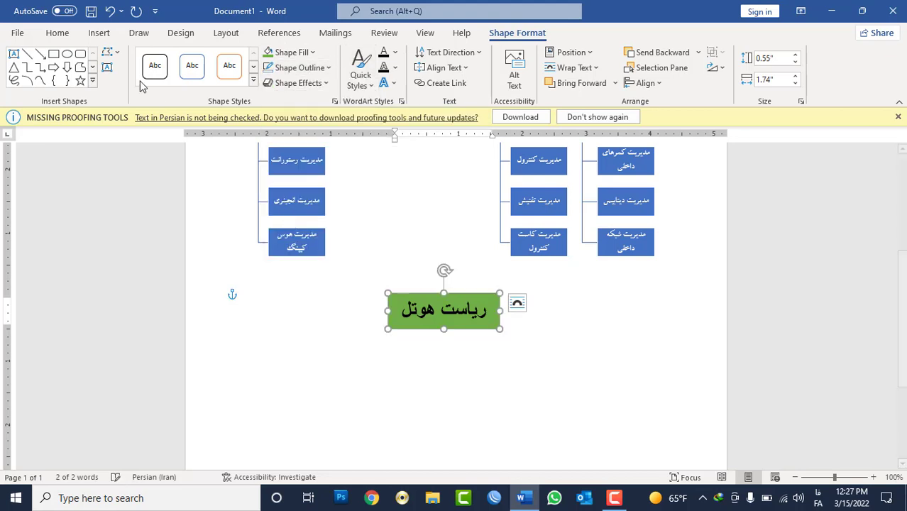
- Set the box text in B Zar and make the box slightly taller
left_click(58, 33)
left_click(183, 61)
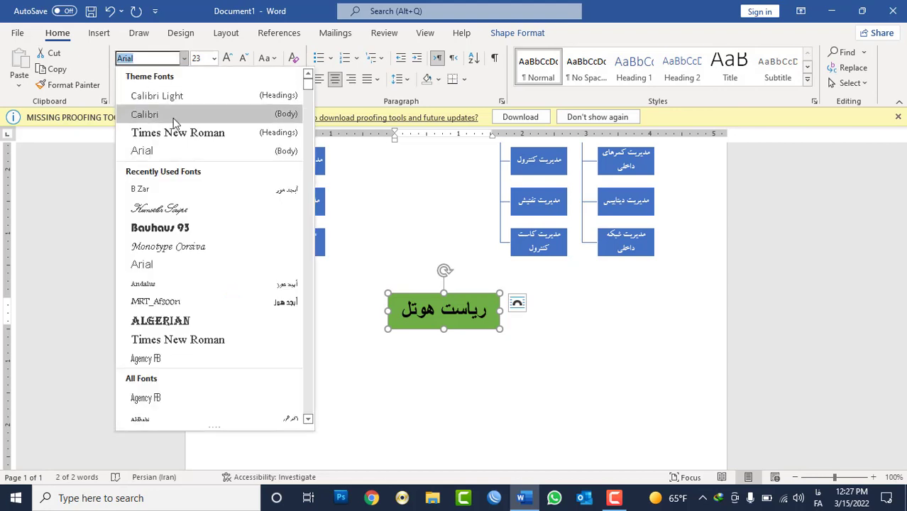
left_click(188, 186)
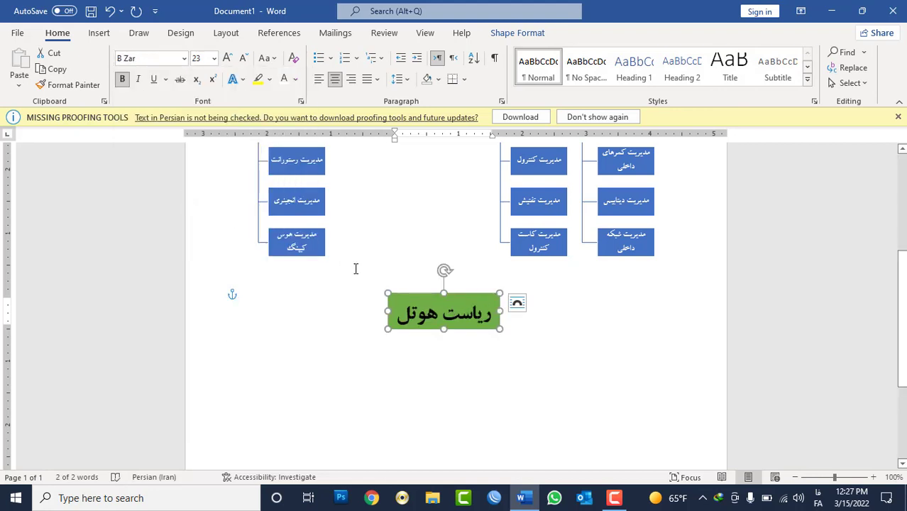
left_click_drag(446, 293, 446, 289)
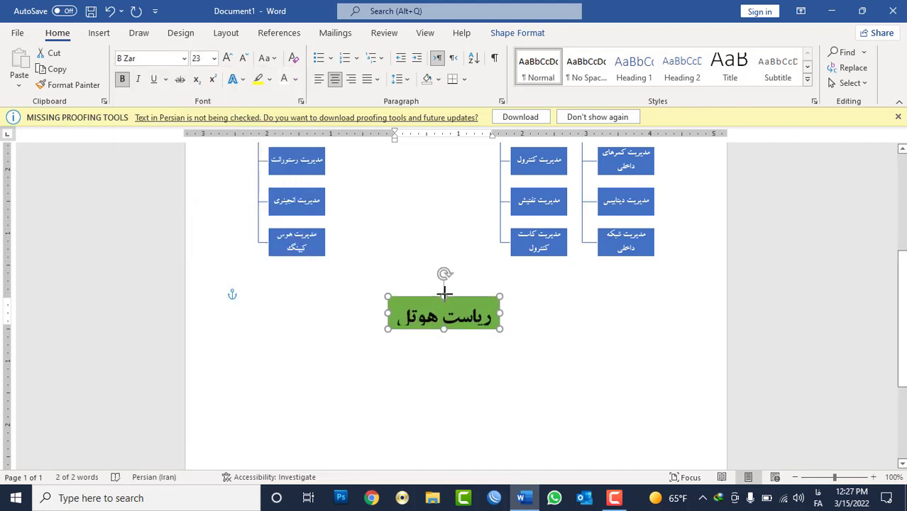
- Remove the space after the paragraph and set 1.0 line spacing for the box text
key("ctrl+a")
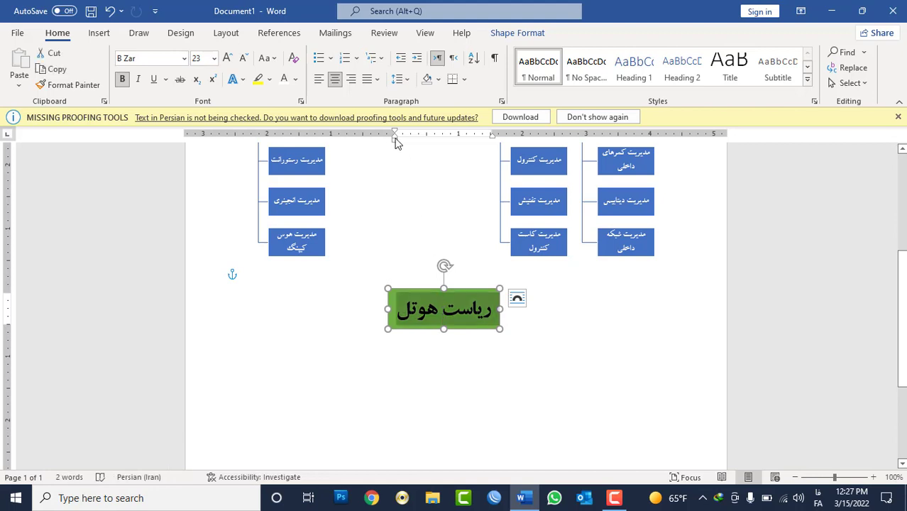
left_click(398, 78)
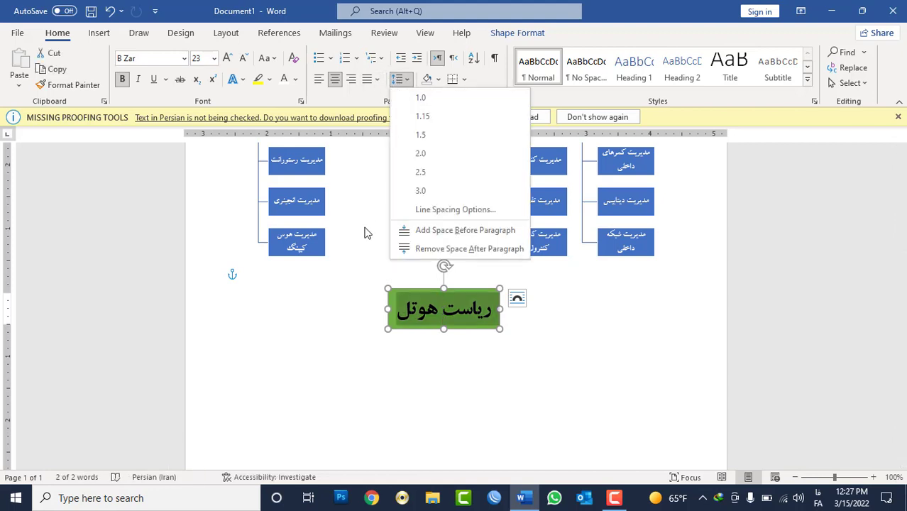
left_click(404, 245)
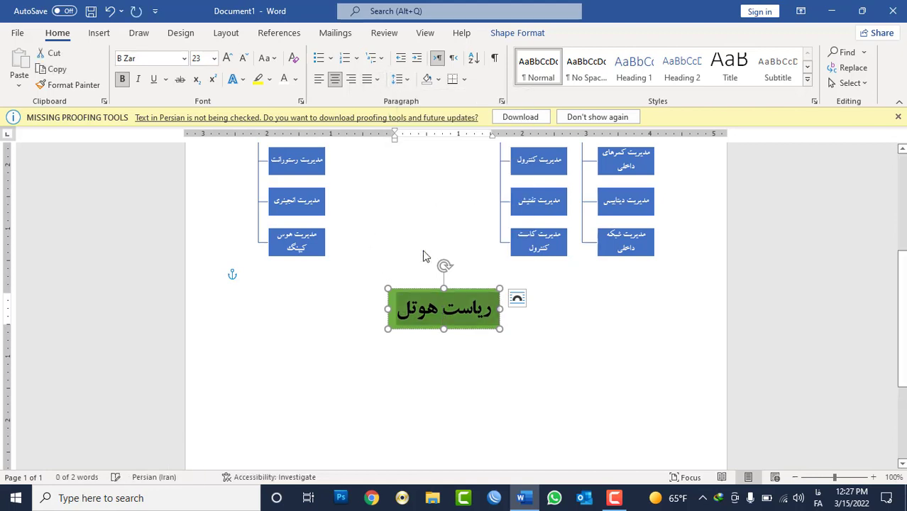
left_click(399, 79)
left_click(417, 99)
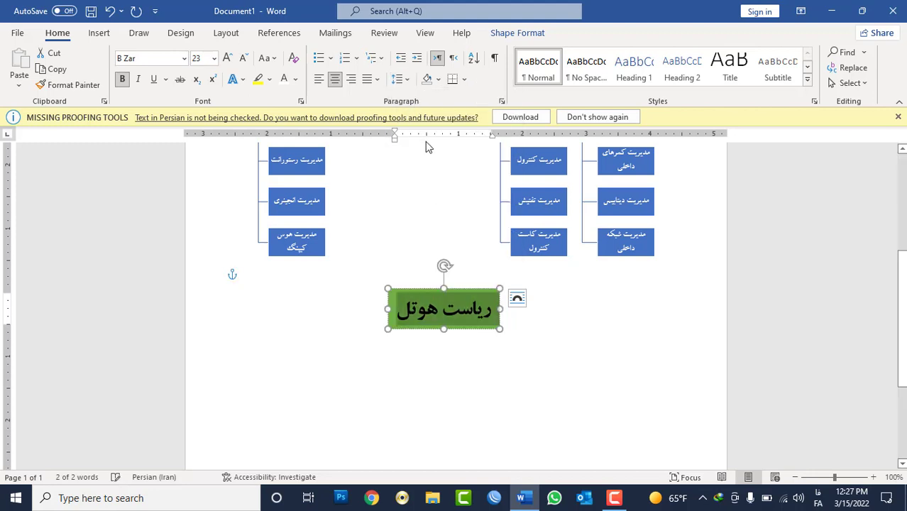
left_click(505, 355)
left_click(488, 331)
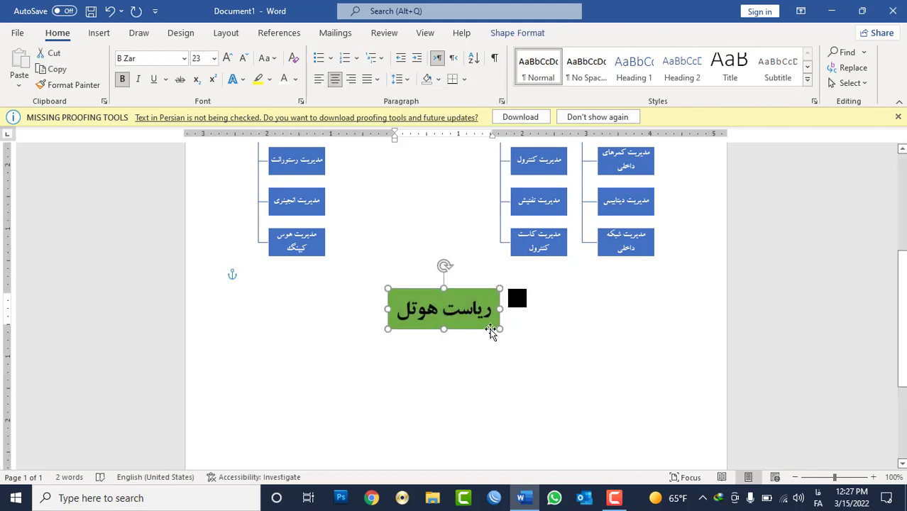
left_click(389, 248)
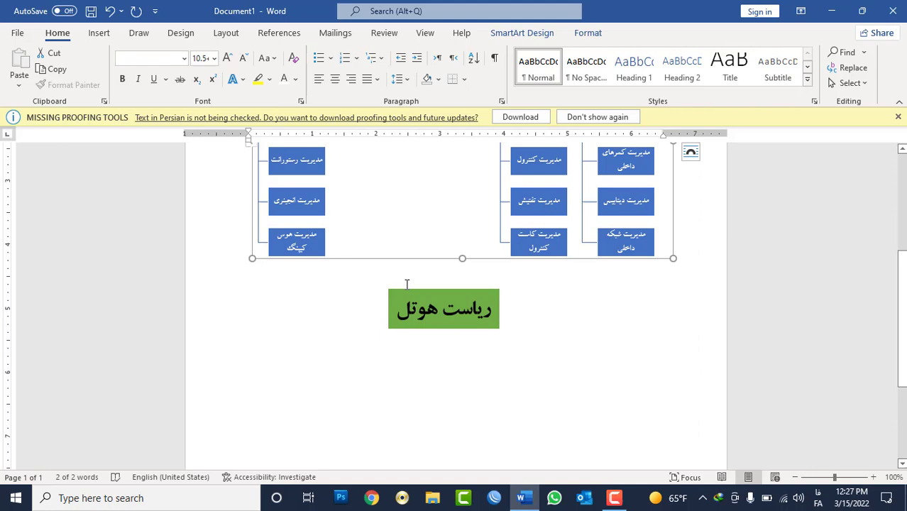
- Draw a vertical line down from the green ریاست هوتل box
left_click(334, 316)
left_click(98, 33)
left_click(179, 52)
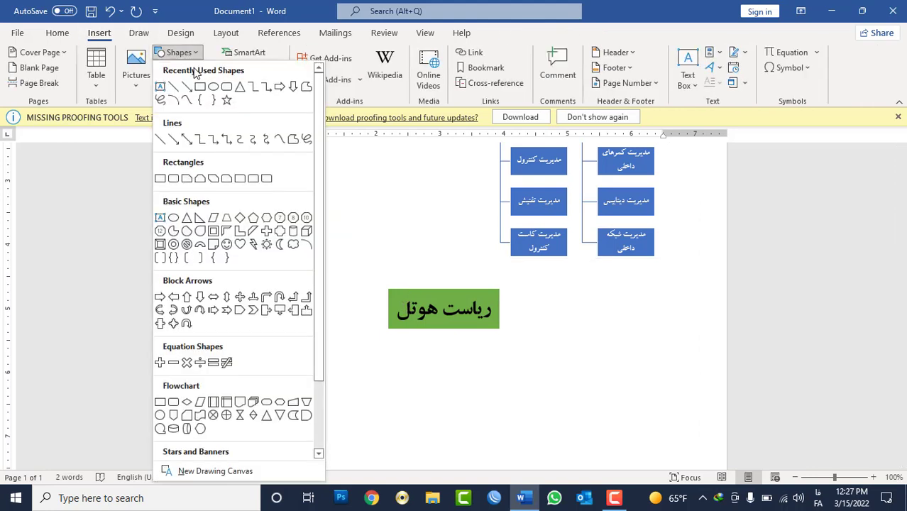
left_click(160, 139)
scroll(432, 245, "down", 3)
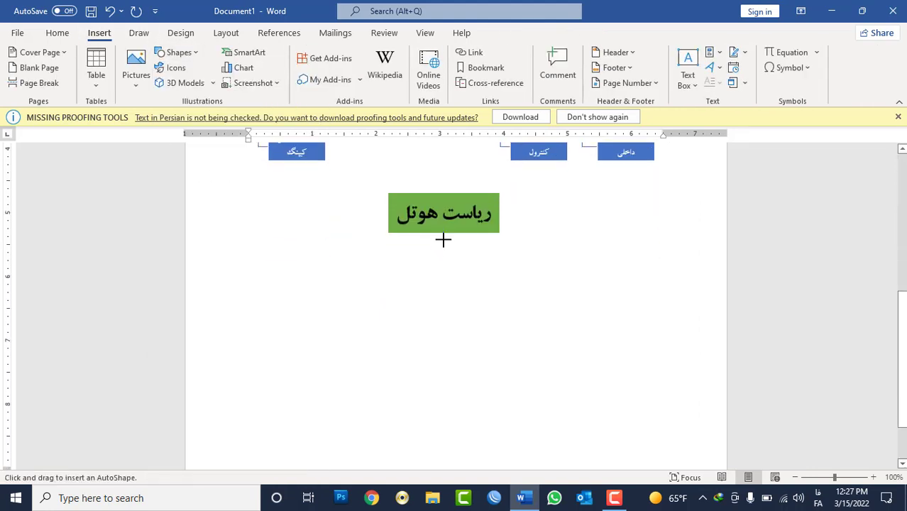
left_click_drag(442, 233, 446, 279)
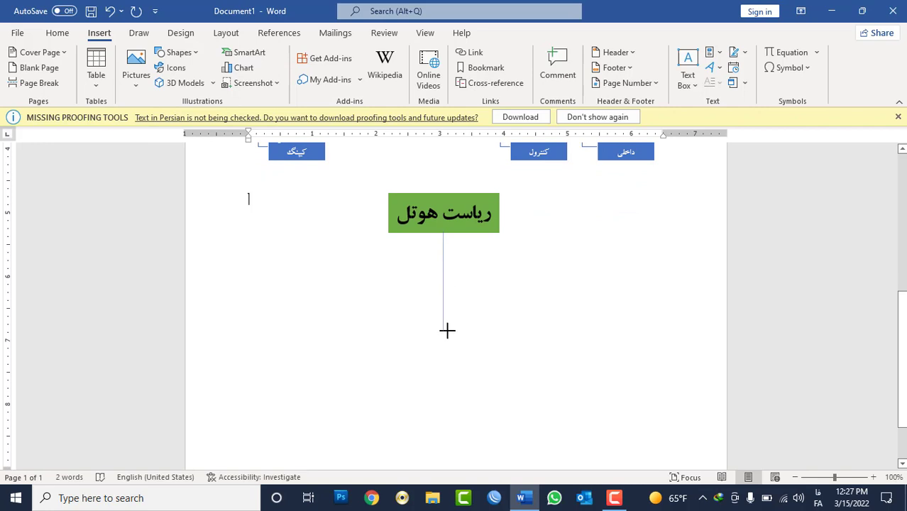
left_click_drag(446, 330, 444, 330)
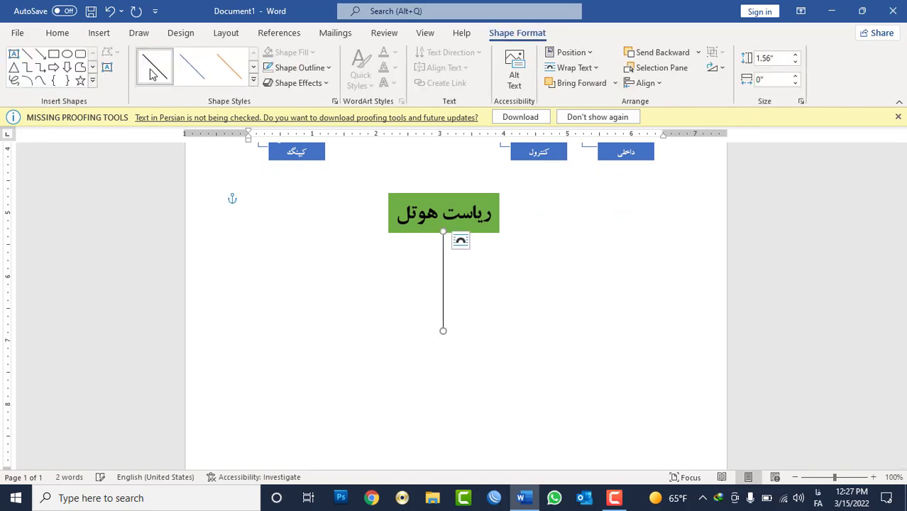
- Place two copies of the green box on the left and right of the line
left_click(491, 236)
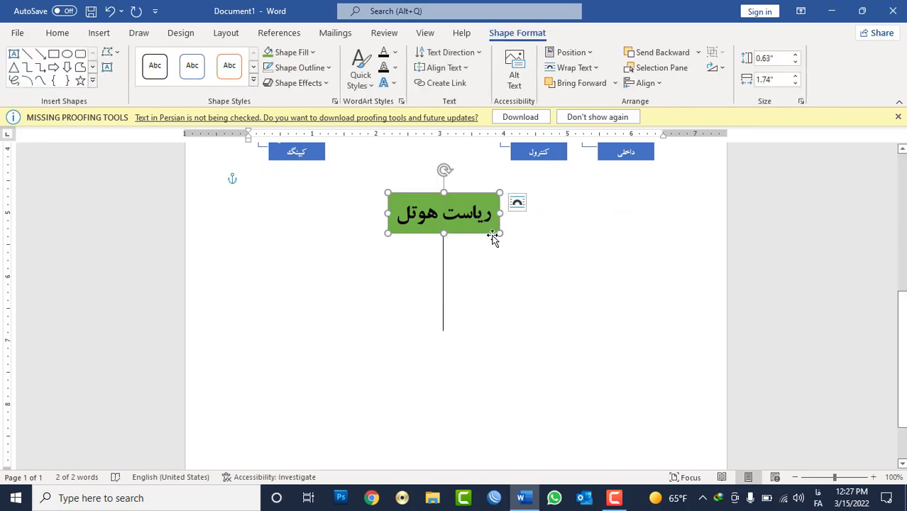
left_click_drag(494, 241, 420, 285)
key("ctrl+shift")
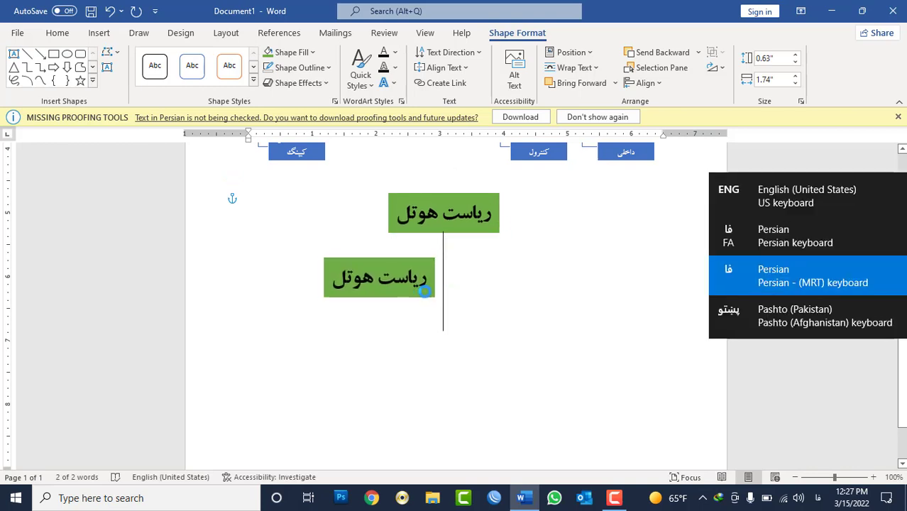
left_click_drag(420, 285, 535, 300)
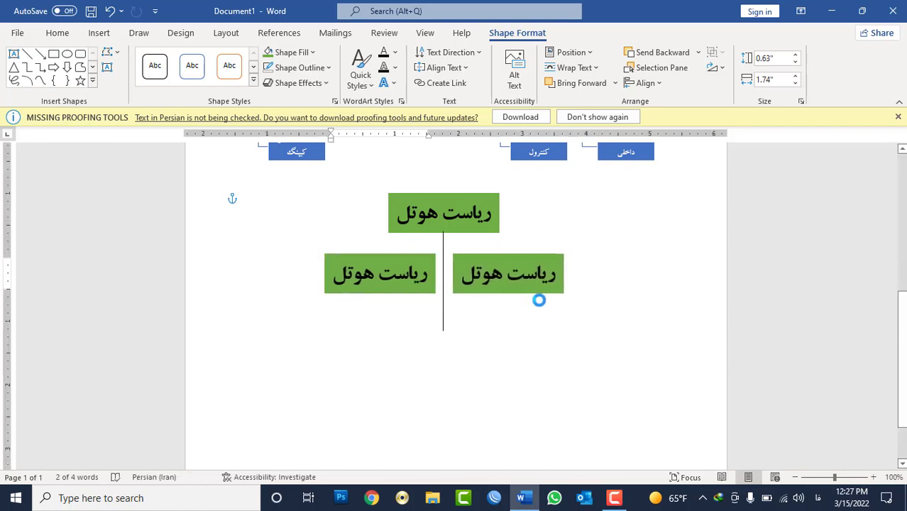
left_click(454, 318)
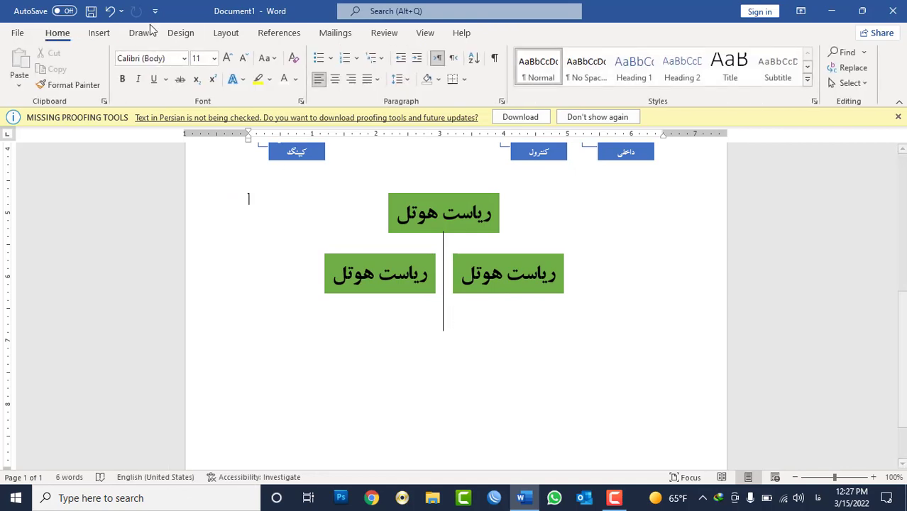
- Draw a horizontal line below the boxes, extend it left and make it solid black
left_click(99, 34)
left_click(177, 52)
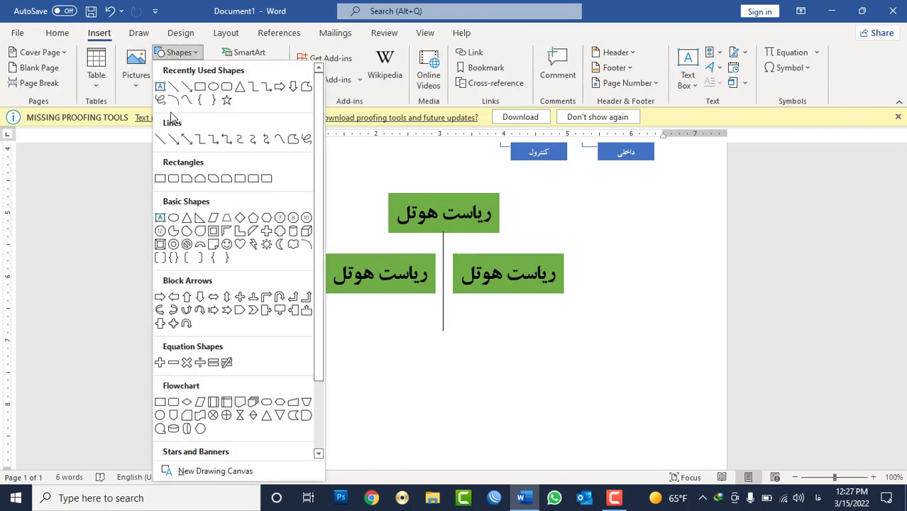
left_click(159, 138)
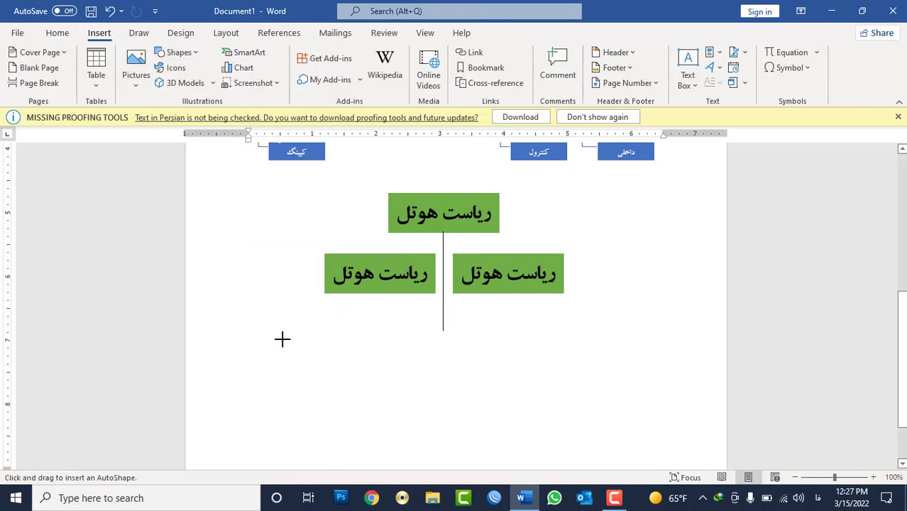
left_click_drag(282, 339, 657, 340)
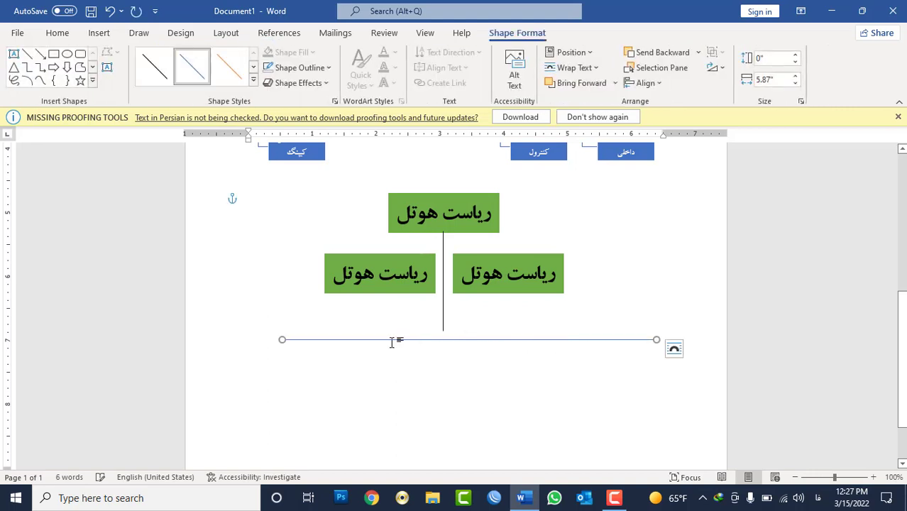
mouse_move(265, 334)
left_mouse_down()
mouse_move(245, 333)
mouse_move(254, 340)
left_mouse_up()
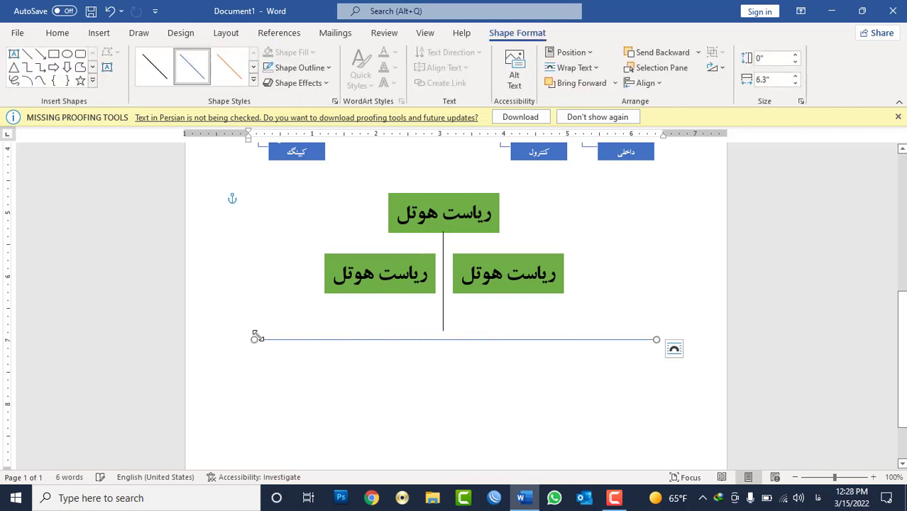
left_click(146, 70)
- Give the vertical connector a downward arrowhead and a 1½ pt line weight
left_click(444, 298)
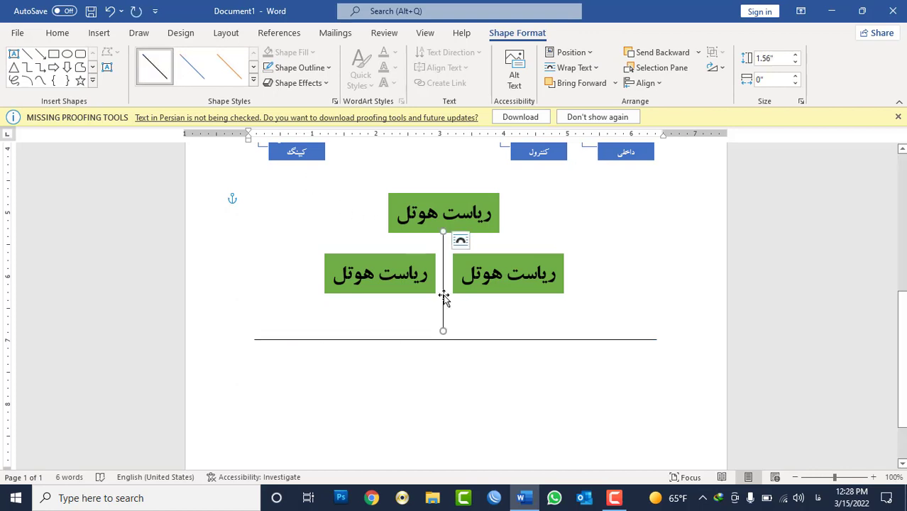
left_click(318, 71)
mouse_move(342, 253)
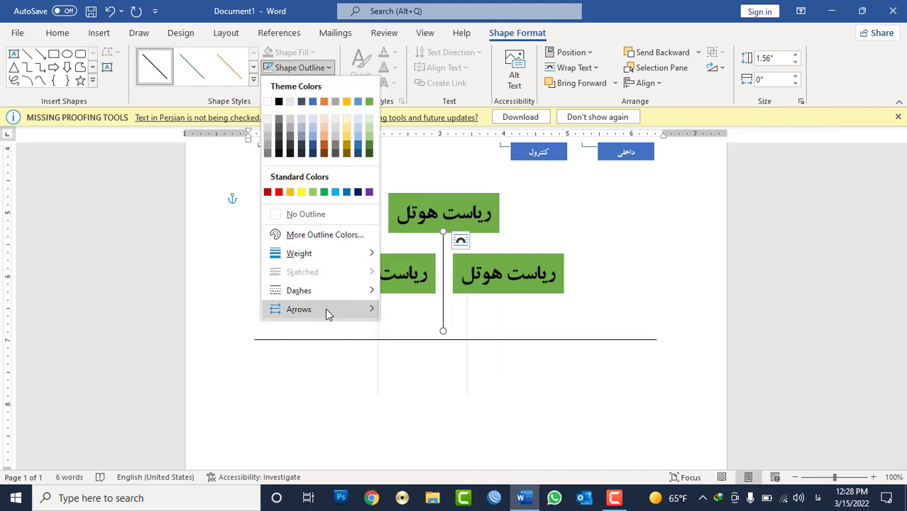
mouse_move(327, 309)
left_click(404, 323)
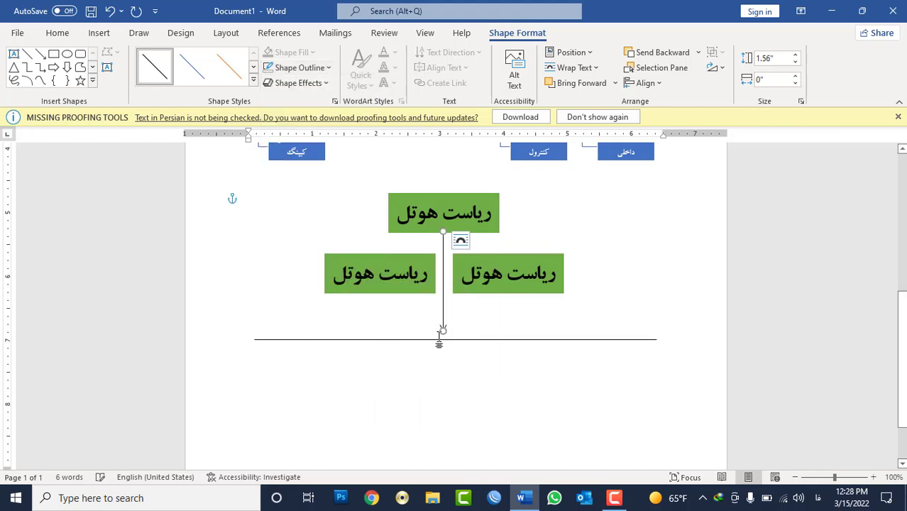
left_click(298, 67)
mouse_move(343, 254)
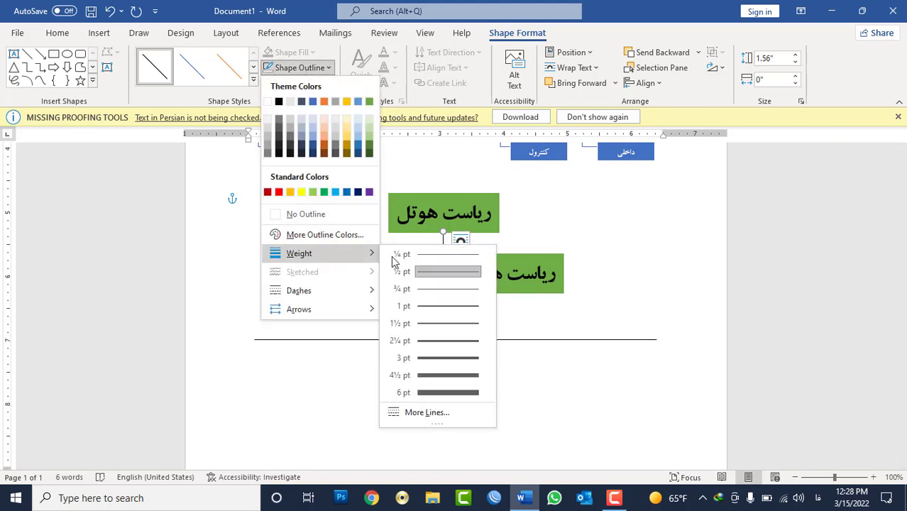
left_click(441, 328)
left_click(463, 377)
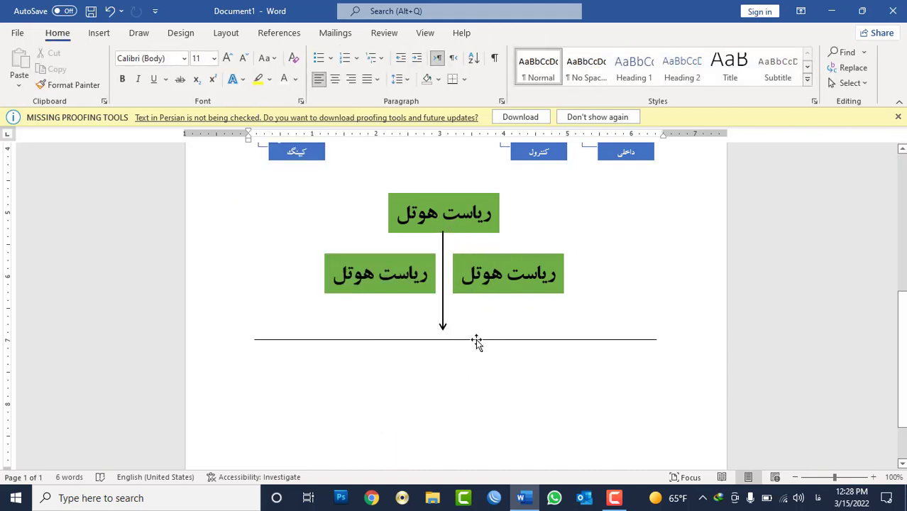
- Duplicate a green box below the line's right end and reduce its height
left_click(486, 295)
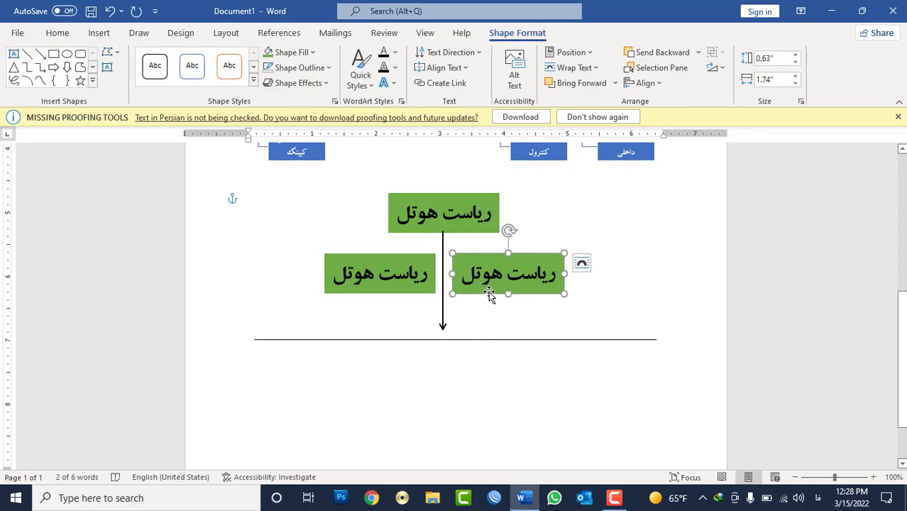
left_click_drag(526, 301, 639, 382)
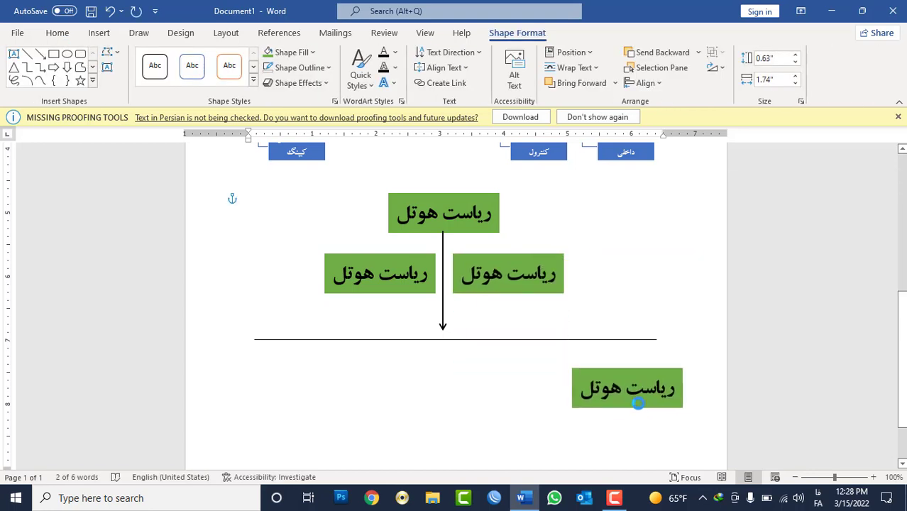
left_click_drag(639, 382, 637, 401)
left_click_drag(652, 369, 661, 359)
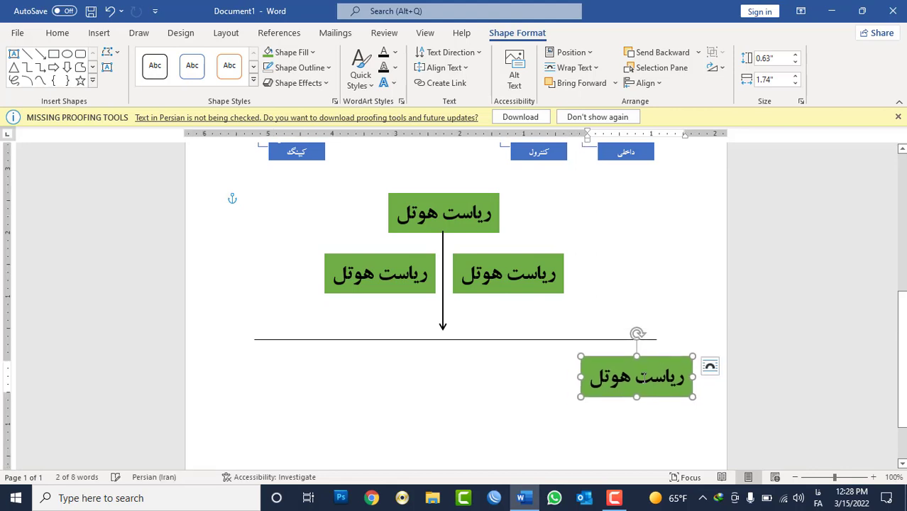
left_click_drag(637, 395, 636, 385)
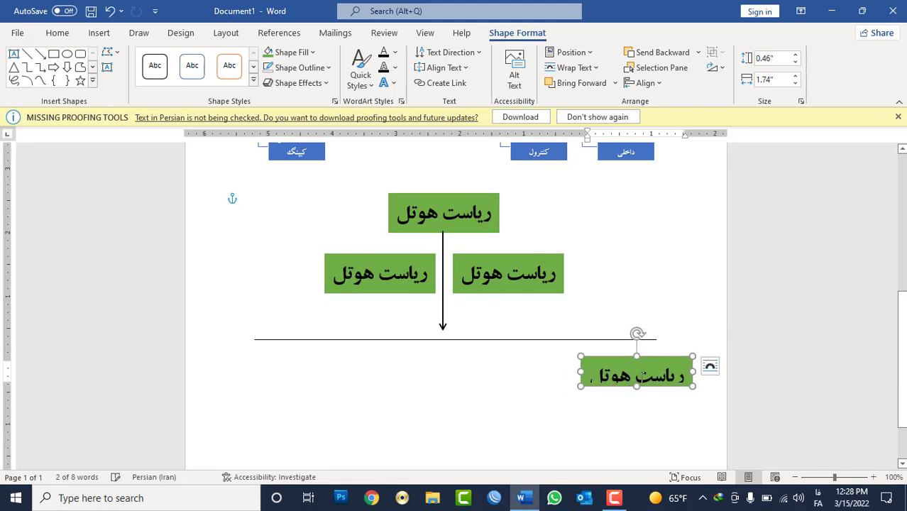
- Change the copy's text to 'امریت ای تی' and shrink its font to 16
double_click(641, 382)
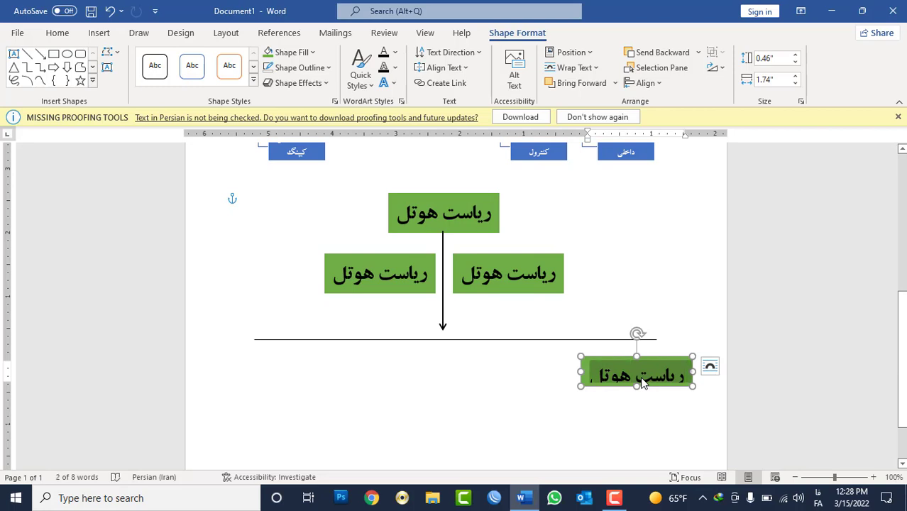
key("BackSpace")
type("امر بت ا")
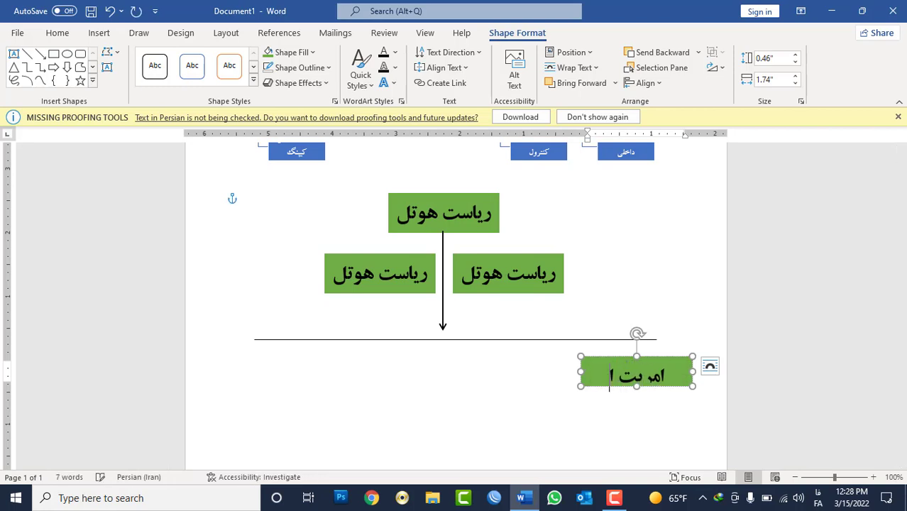
type("ی ـ")
key("BackSpace")
key("alt+shift")
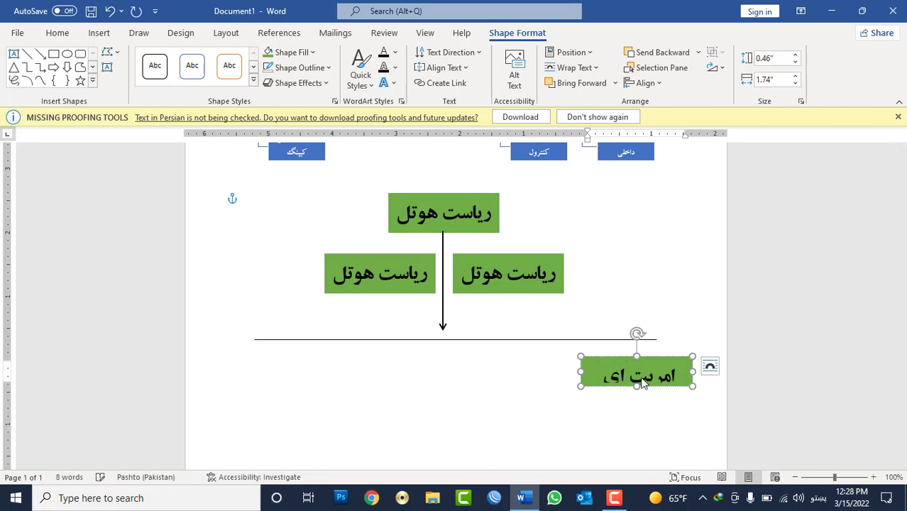
type("تی")
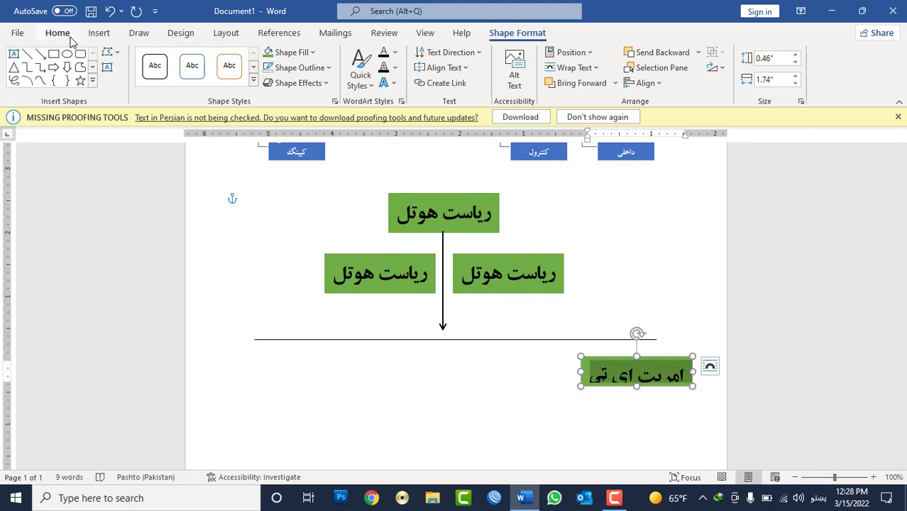
left_click(57, 33)
left_click(248, 62)
left_click(248, 63)
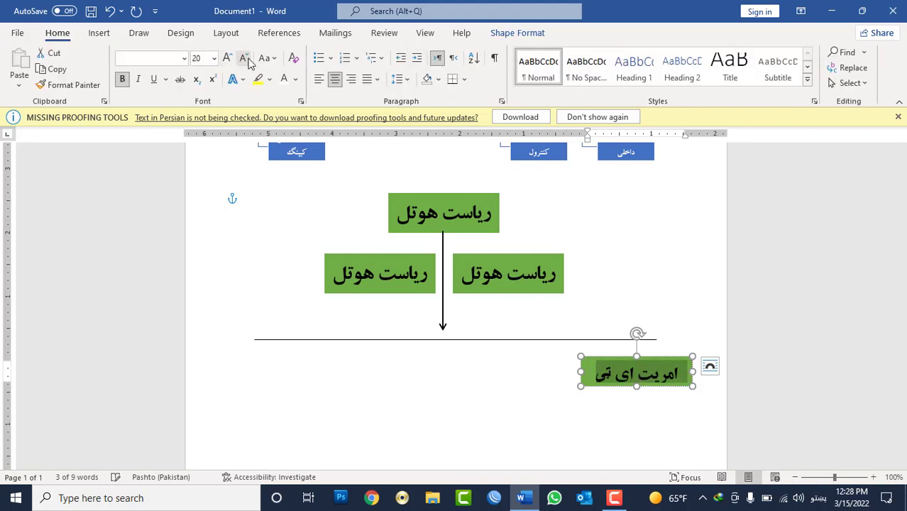
left_click(243, 58)
left_click(243, 58)
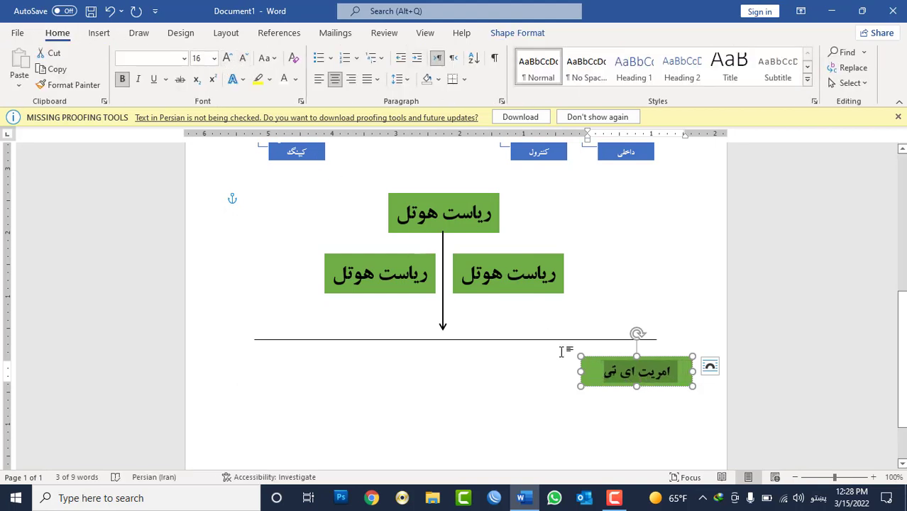
- Narrow the box and place copies to its left to form the row
left_click_drag(581, 371, 610, 371)
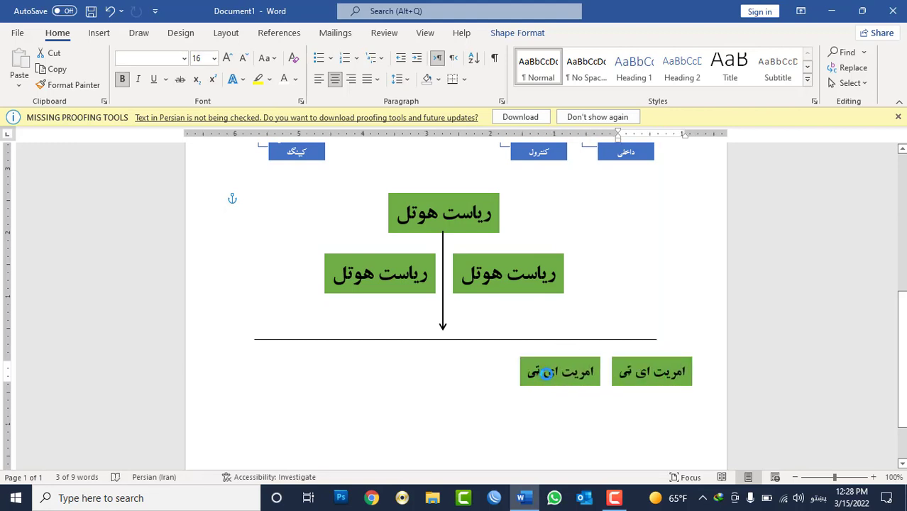
left_click_drag(610, 381, 457, 389, "ctrl")
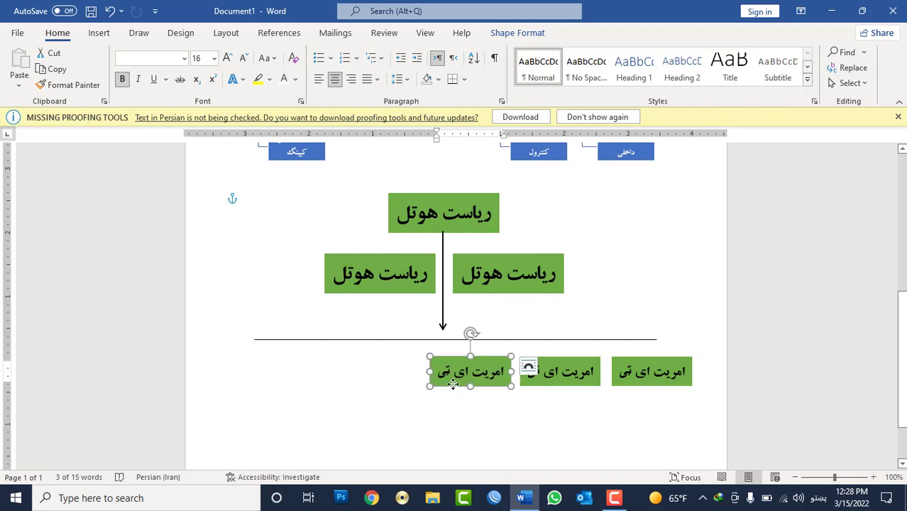
left_click_drag(453, 384, 275, 386, "ctrl")
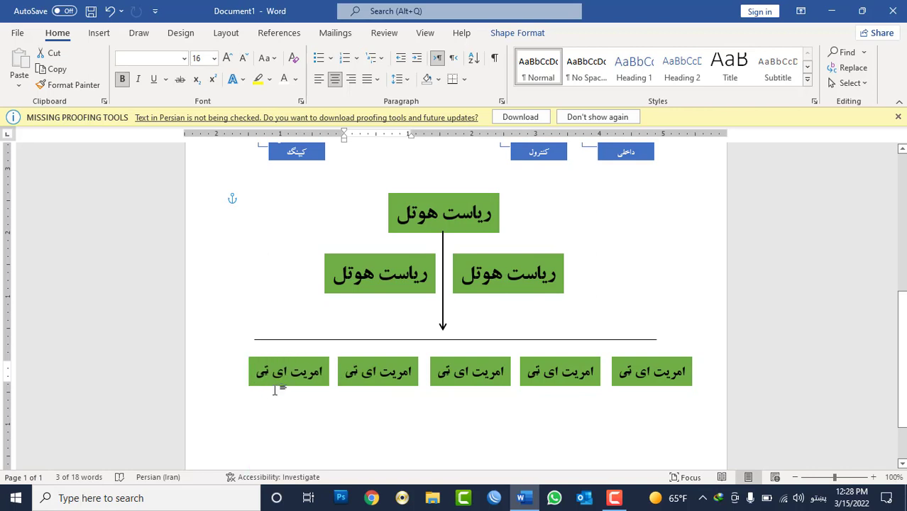
left_click(447, 433)
- Copy the vertical arrow to the line's right end, shortened to reach the rightmost box
left_click(441, 321)
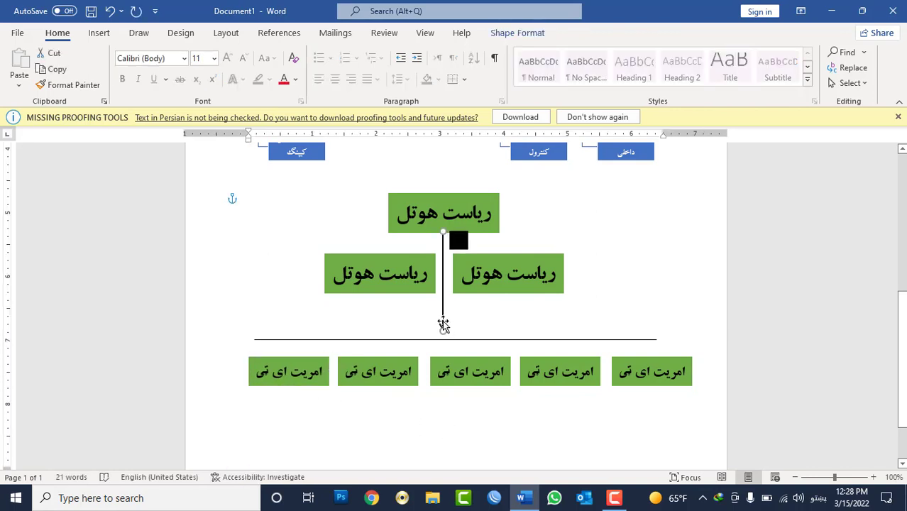
left_click_drag(460, 326, 637, 347, "ctrl")
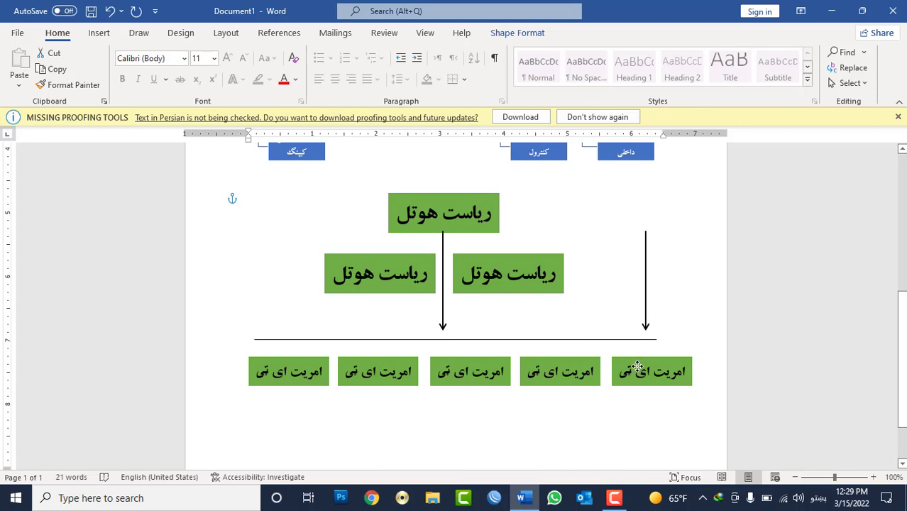
left_click_drag(637, 366, 645, 431, "ctrl")
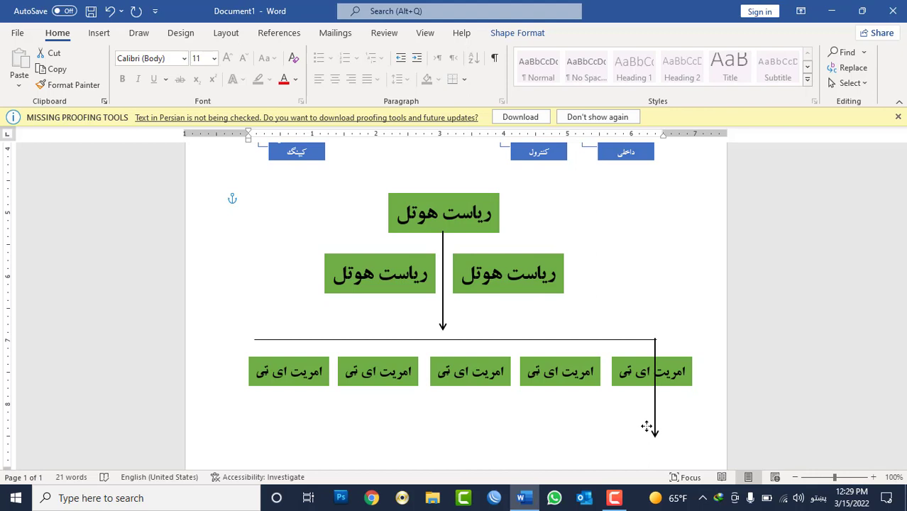
left_click_drag(653, 435, 651, 397)
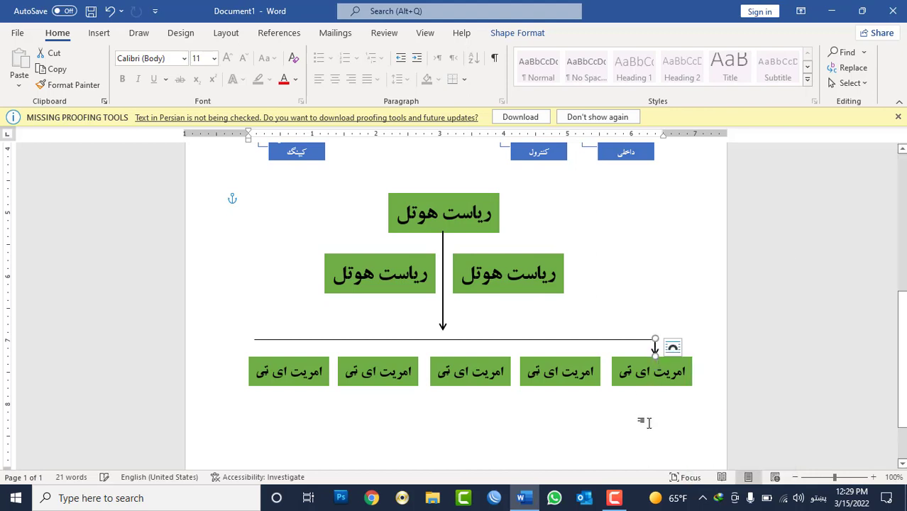
left_click(641, 419)
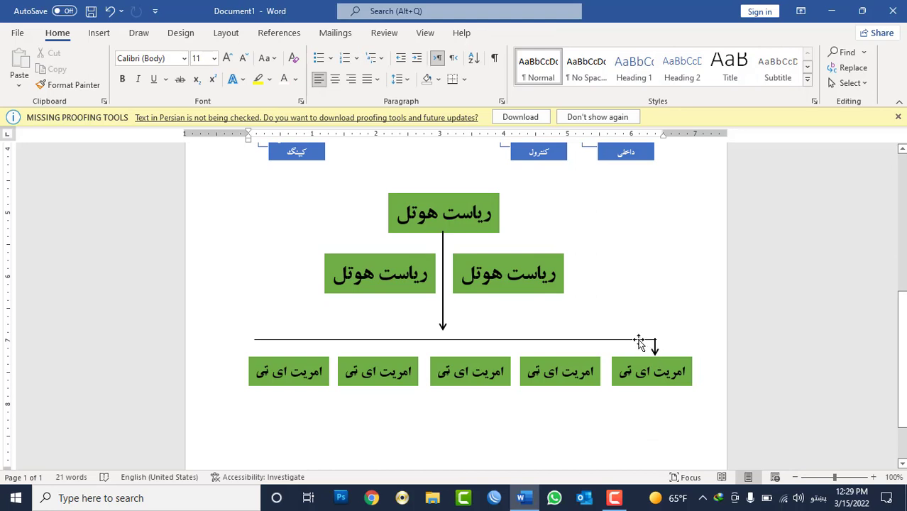
- Set the horizontal line's outline weight to 1½ pt
left_click(638, 340)
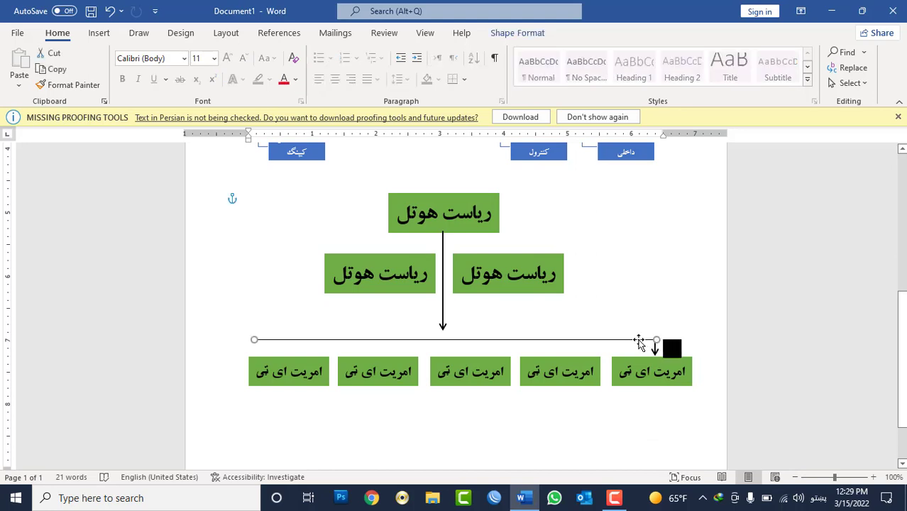
left_click(504, 35)
left_click(298, 68)
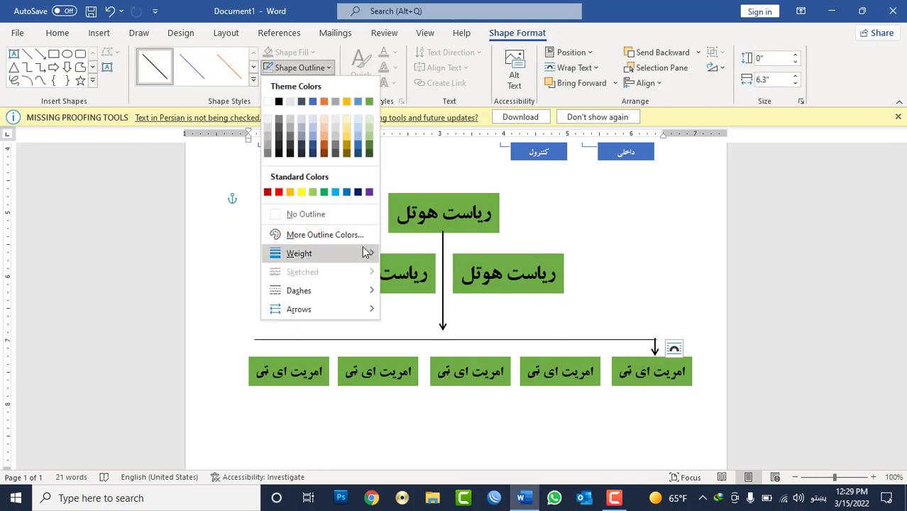
mouse_move(367, 253)
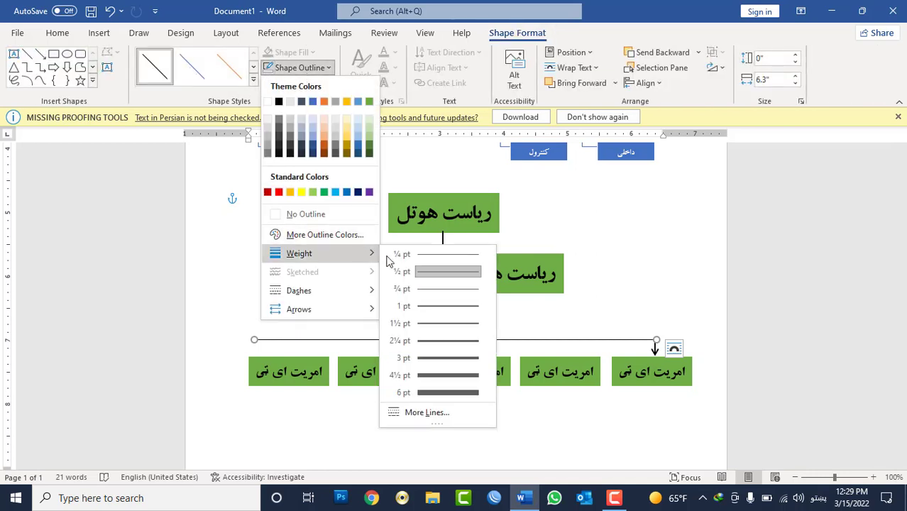
left_click(438, 326)
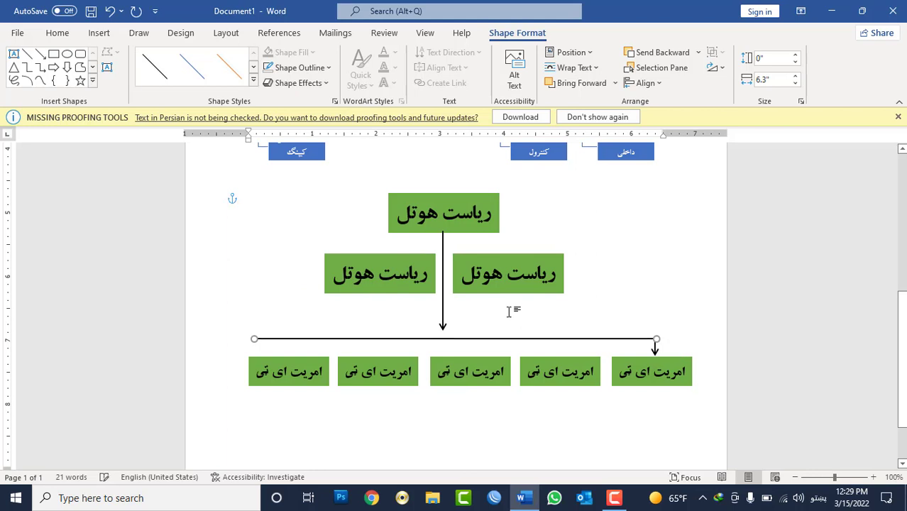
left_click(627, 426)
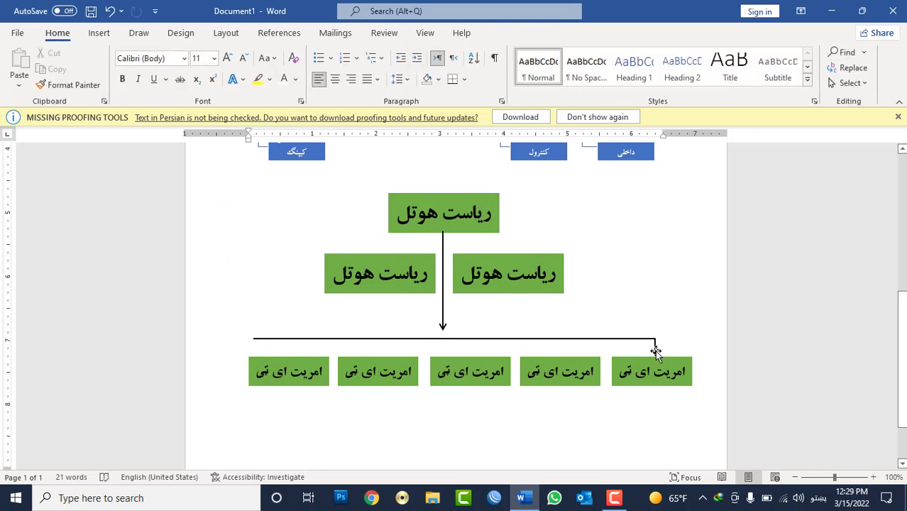
- Copy the down arrow above each remaining bottom box, nudging the leftmost into place
left_click(655, 350)
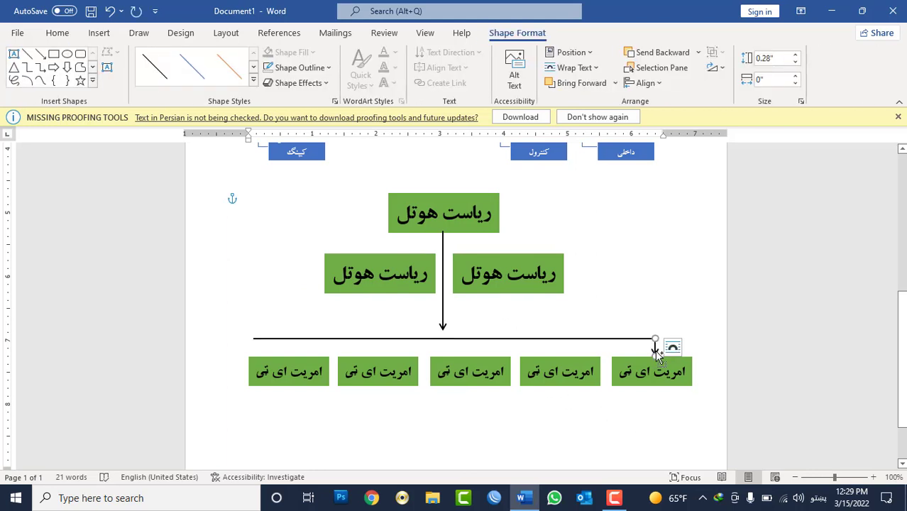
left_click(558, 351)
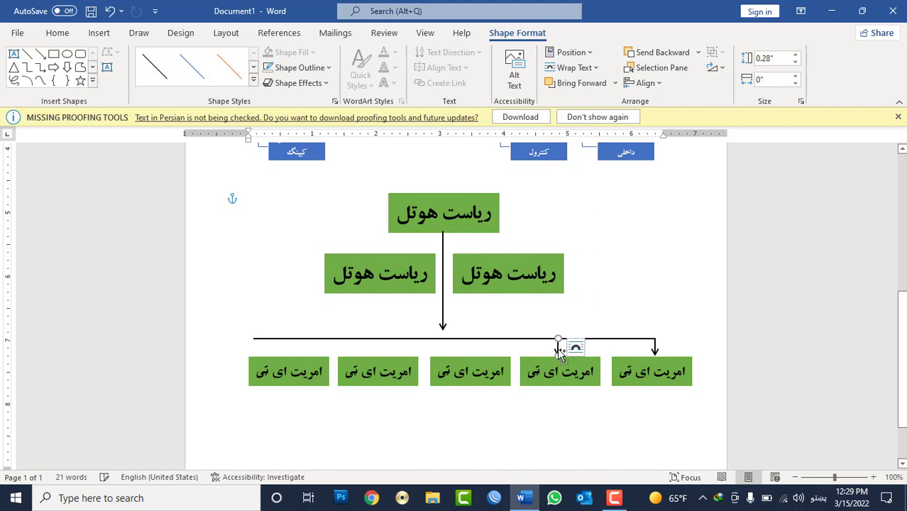
left_click_drag(558, 352, 471, 352)
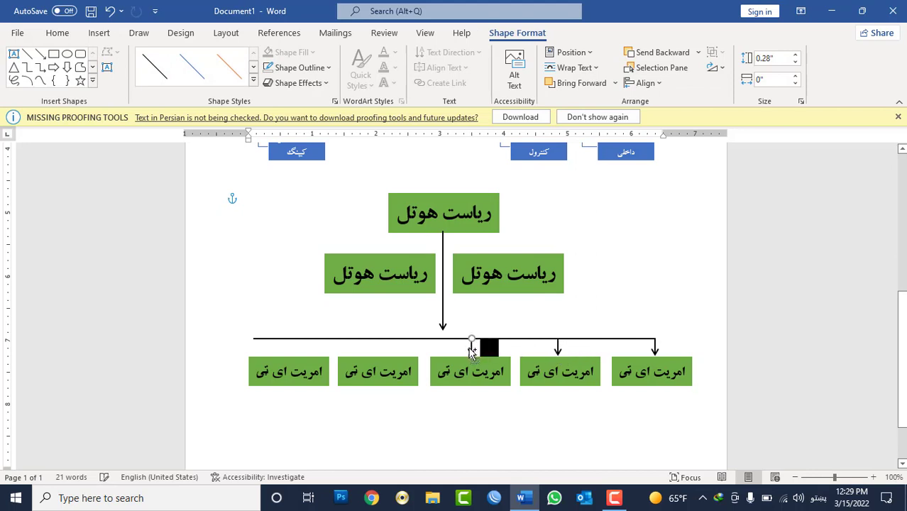
left_click(422, 357)
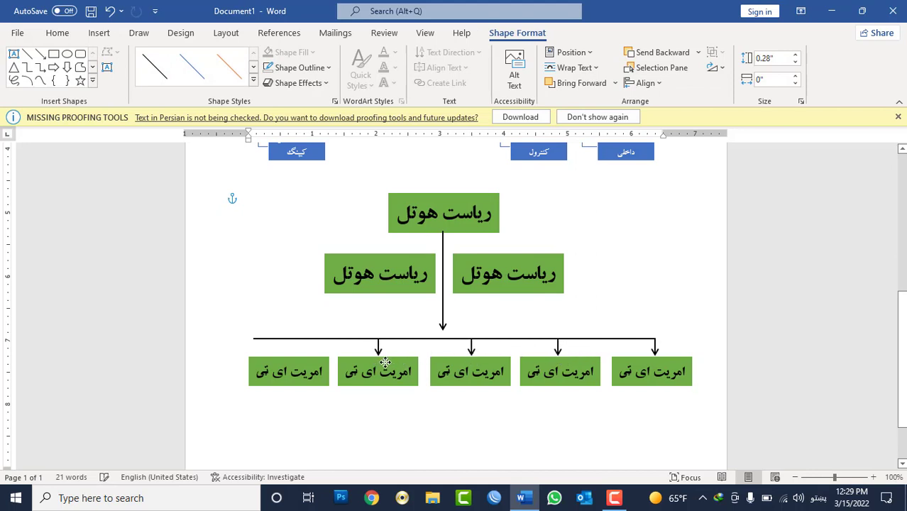
left_click(381, 351)
left_click_drag(331, 343, 259, 345)
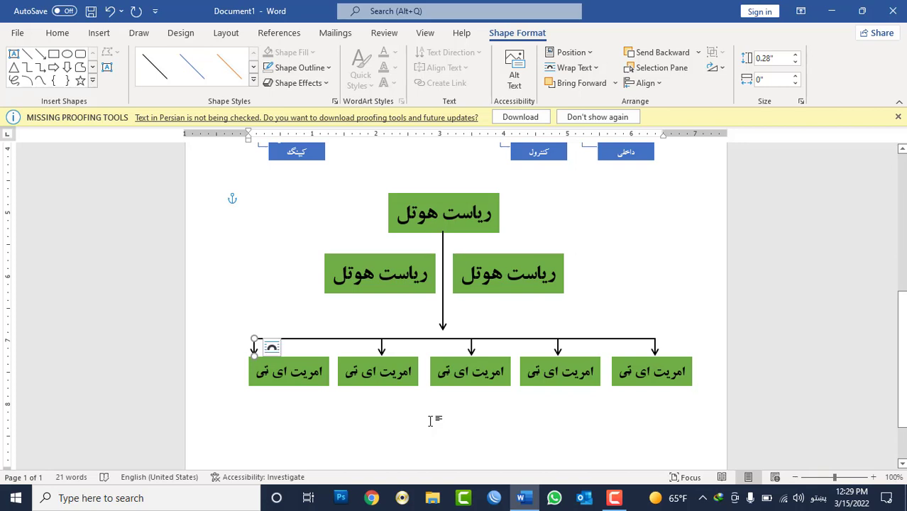
left_click(305, 385)
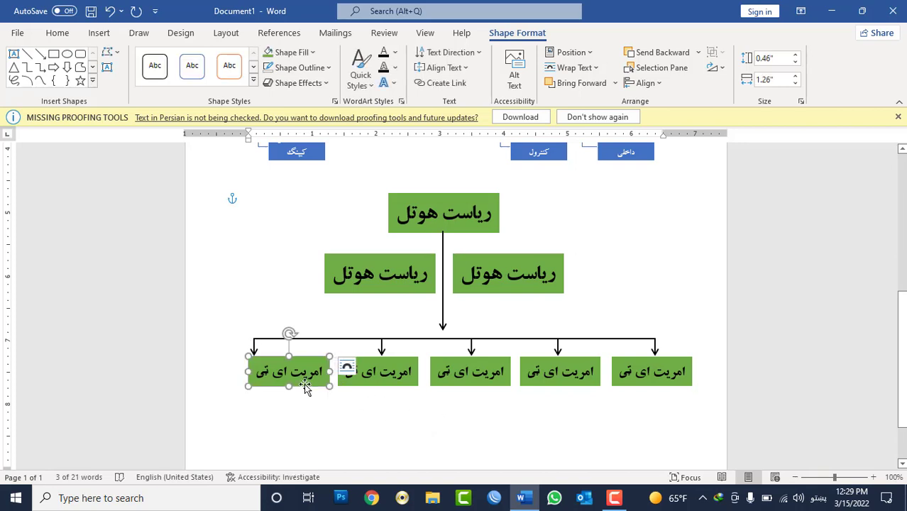
left_click(256, 346)
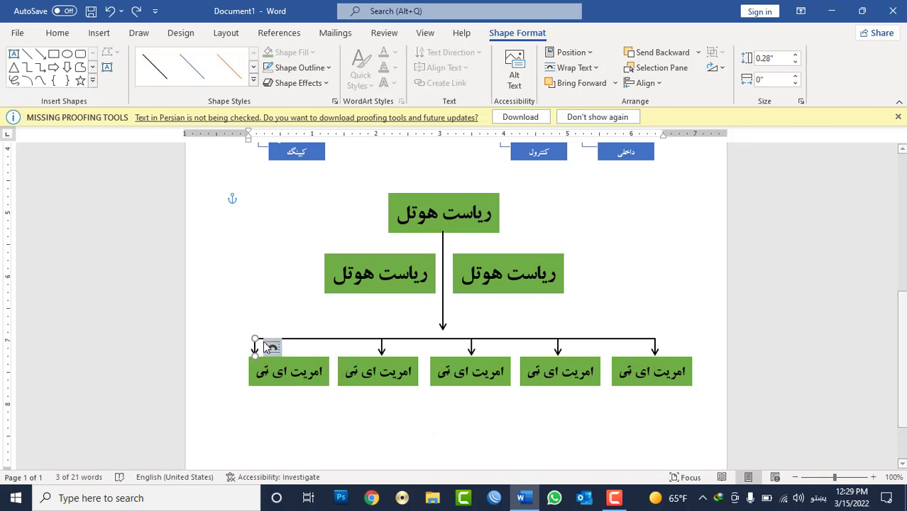
key("Right")
key("Right")
key("Right")
key("Right")
key("Right")
key("Right")
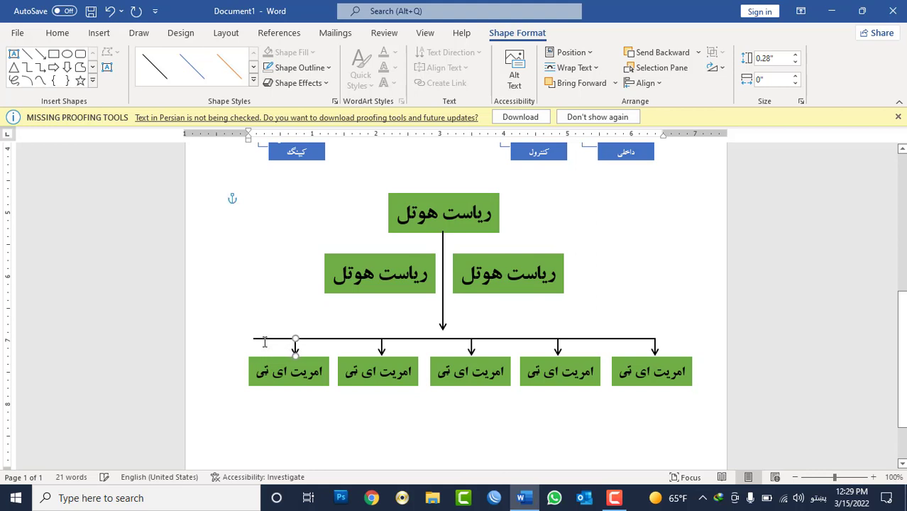
key("ctrl+Left")
key("ctrl+Left")
key("ctrl+Left")
key("ctrl+Left")
key("ctrl+Left")
key("ctrl+Left")
key("ctrl+Left")
key("ctrl+Left")
- Trim the horizontal line's left end to meet the leftmost arrow
left_click(349, 340)
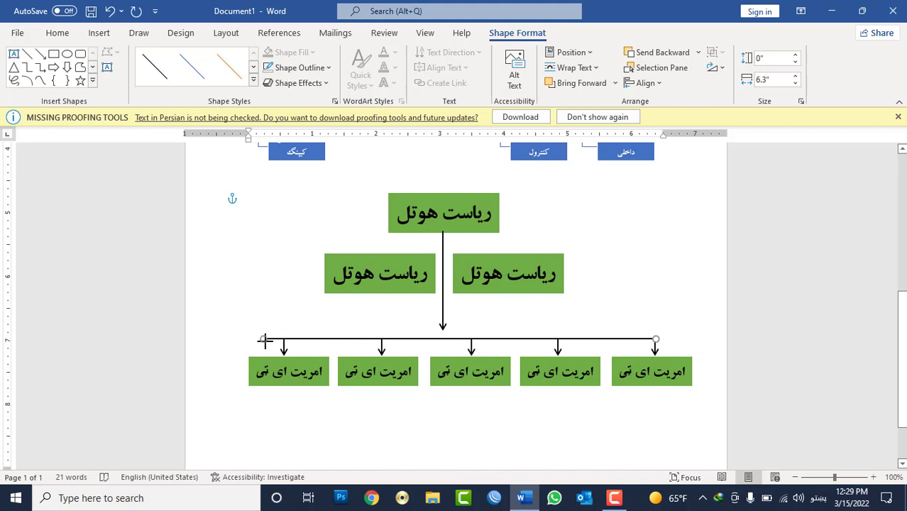
left_click_drag(264, 340, 282, 340)
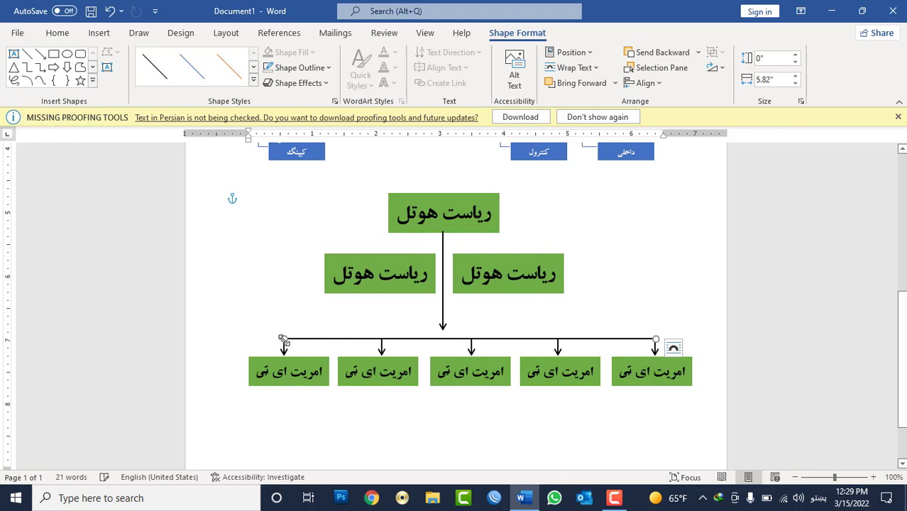
left_click(408, 425)
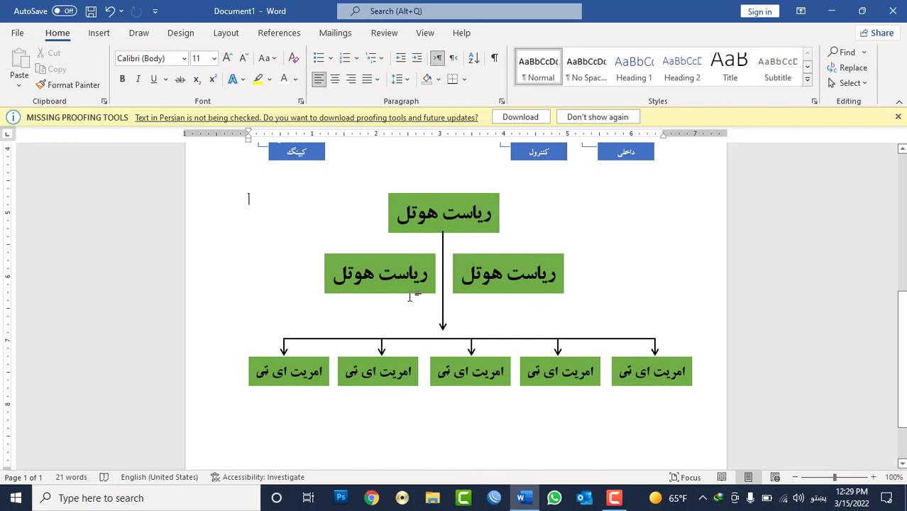
- Decrease the text size in both middle 'ریاست هوتل' boxes
left_click_drag(405, 293, 398, 297)
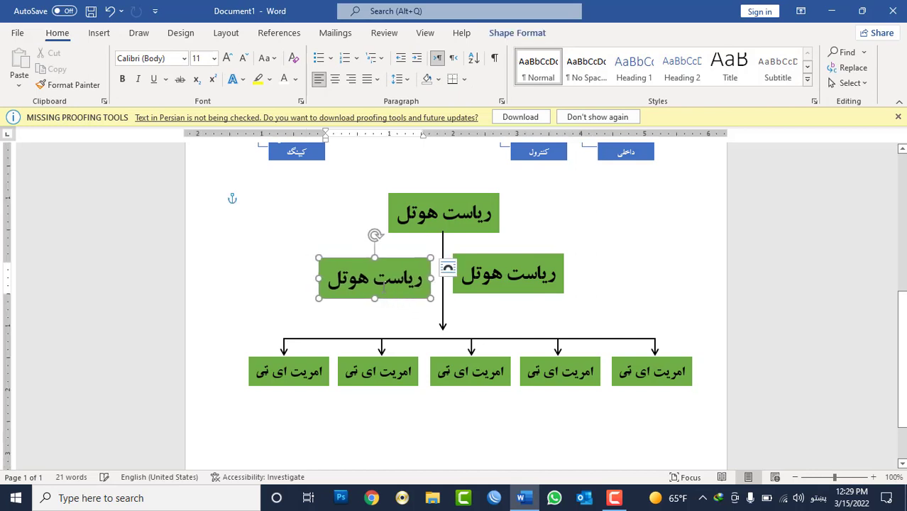
double_click(370, 287)
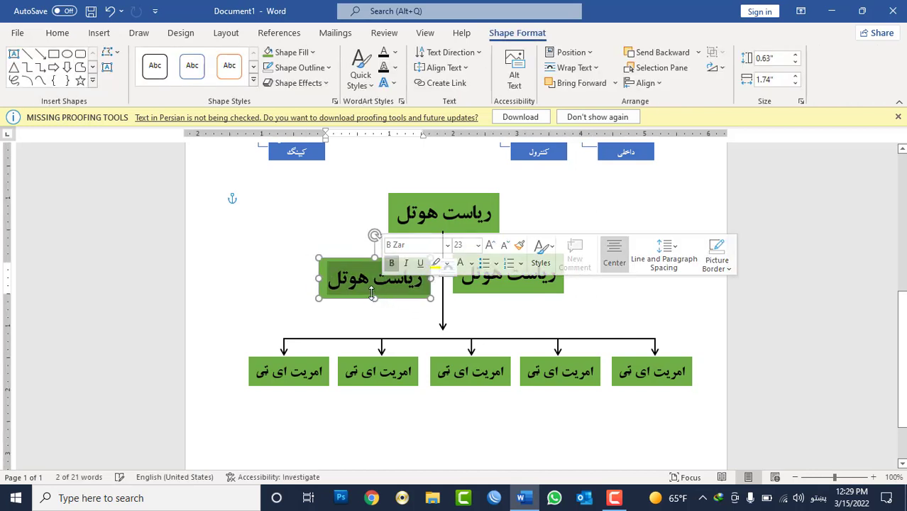
left_click(56, 32)
left_click(242, 59)
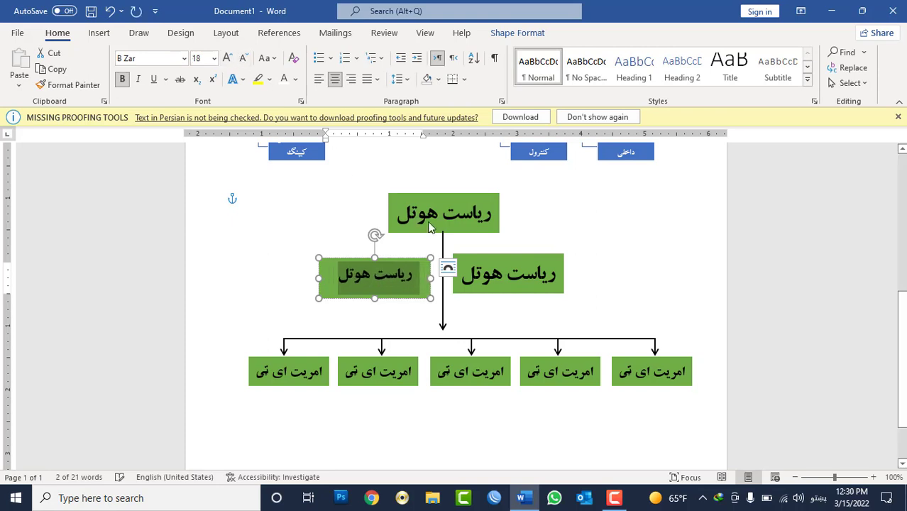
left_click(513, 269)
left_click(242, 60)
left_click(242, 60)
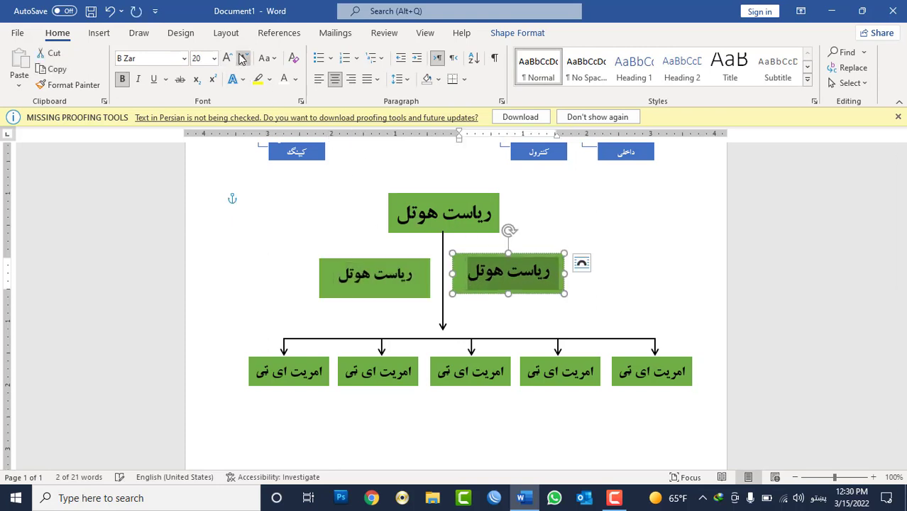
left_click(242, 59)
left_click(242, 59)
- Shorten both middle boxes, then replace the right one with a copy of the left
left_click_drag(510, 293, 510, 279)
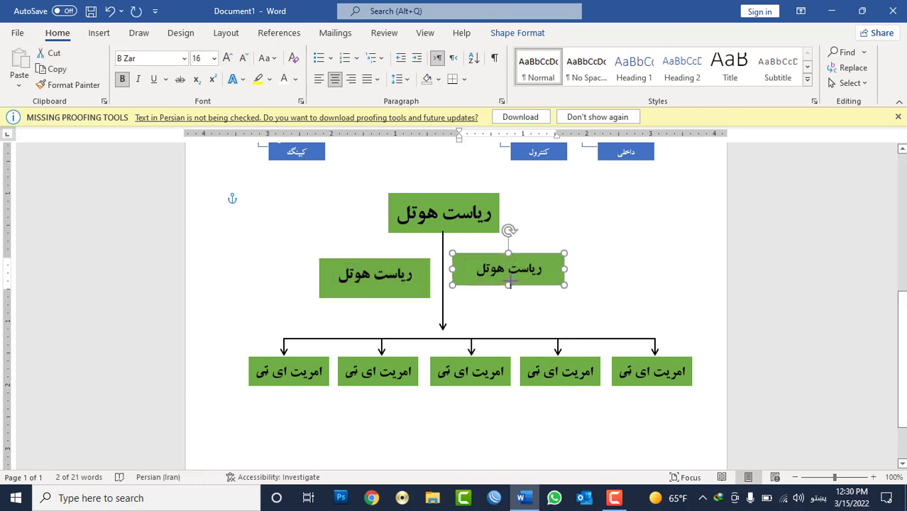
left_click(384, 297)
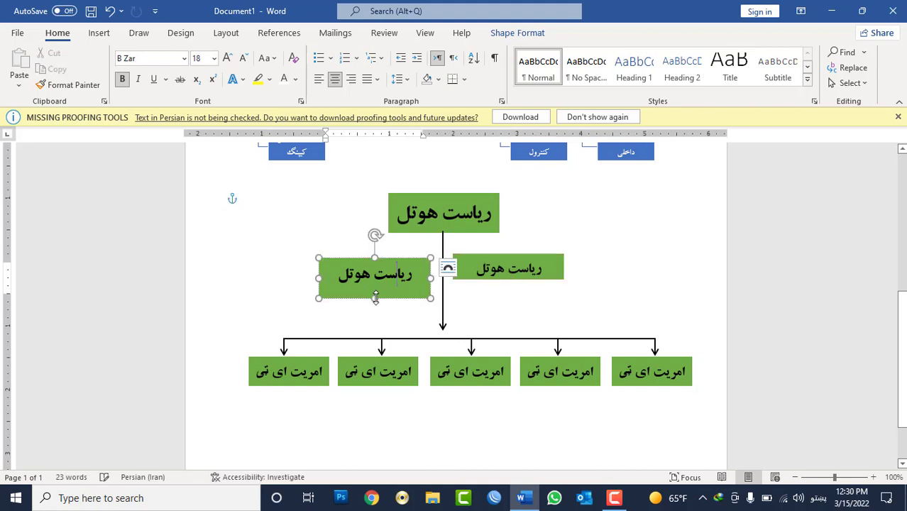
left_click_drag(384, 299, 387, 286)
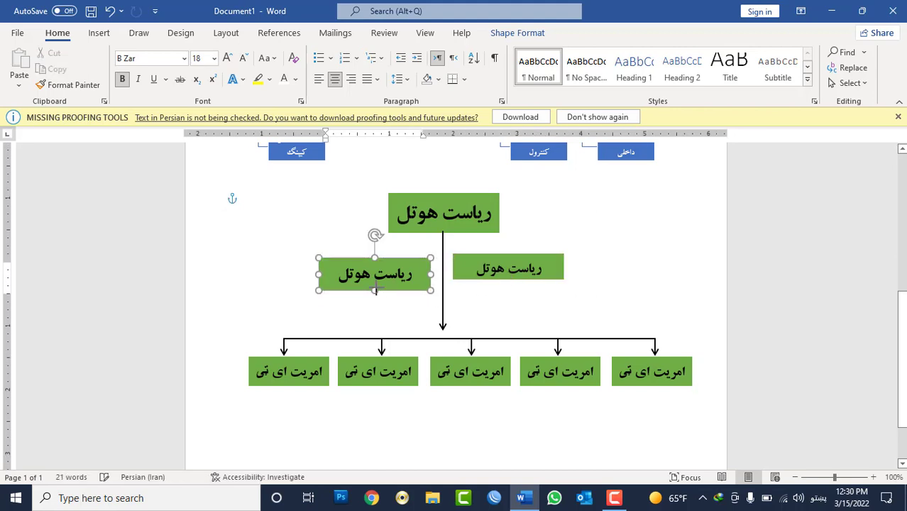
left_click(464, 281)
key("Delete")
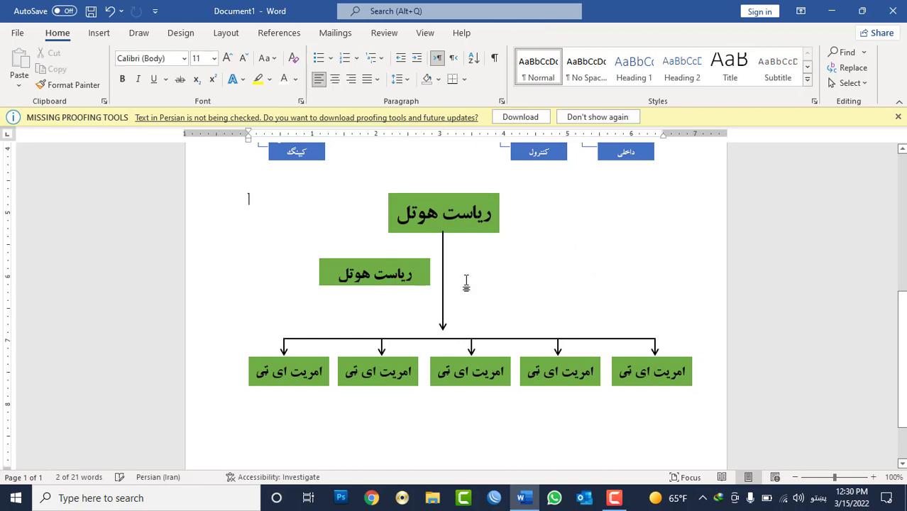
left_click(417, 287)
left_click_drag(419, 291, 544, 284, "ctrl")
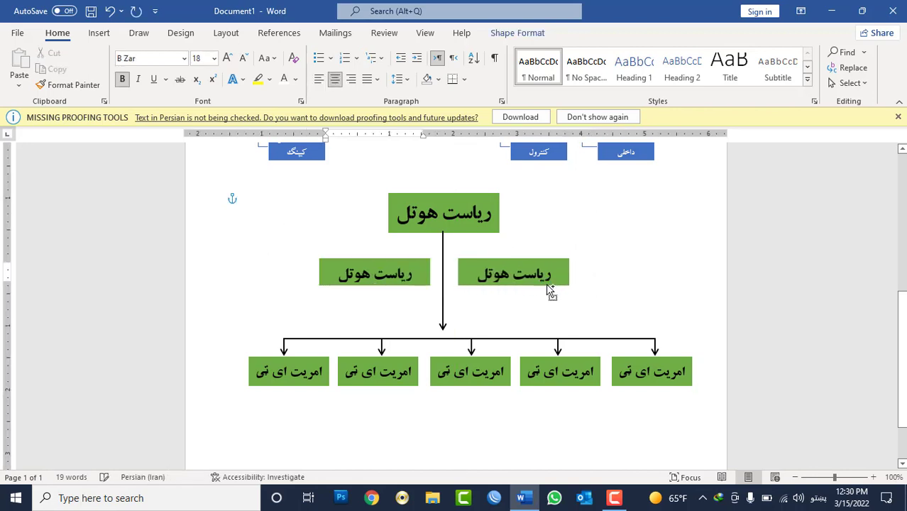
- Place a copy of the short down arrow on the centre line between the boxes
left_click(381, 352)
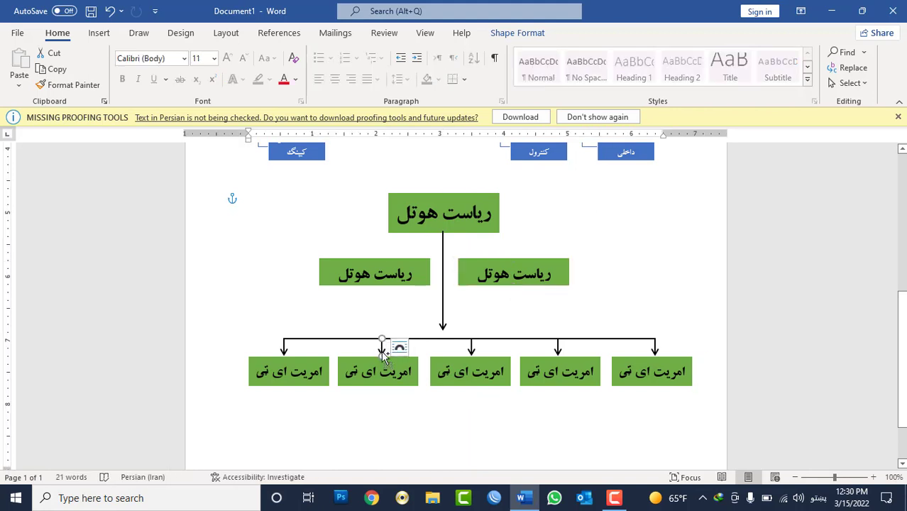
left_click_drag(382, 351, 428, 296)
key("ctrl+z")
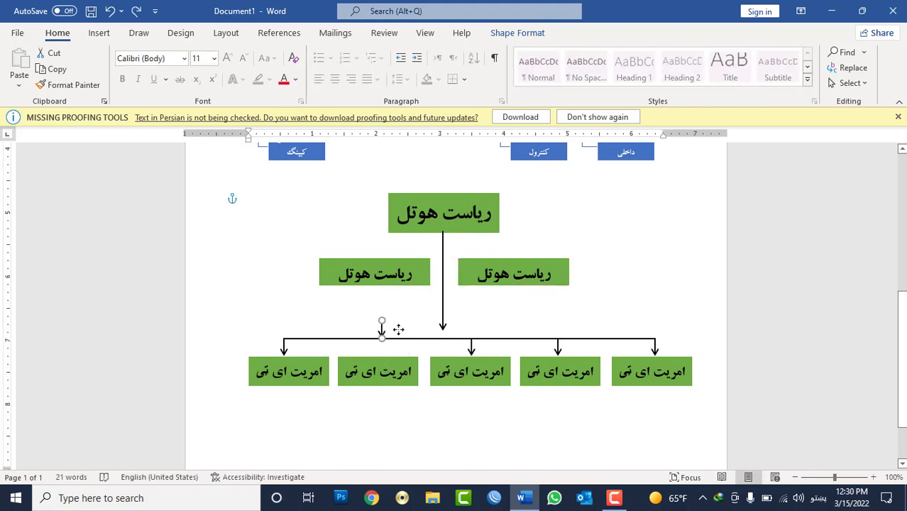
left_click_drag(384, 352, 430, 296)
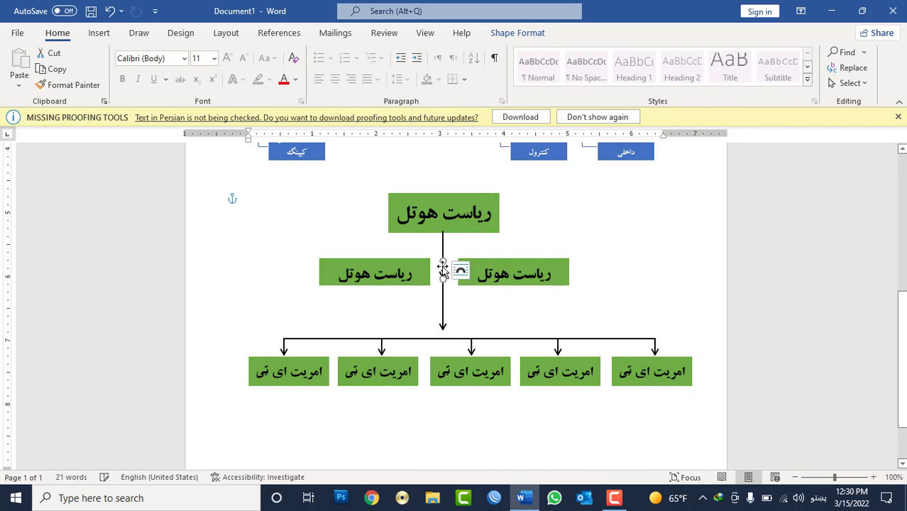
- Draw a short black line from the centre arrow toward the left middle box
left_click(404, 310)
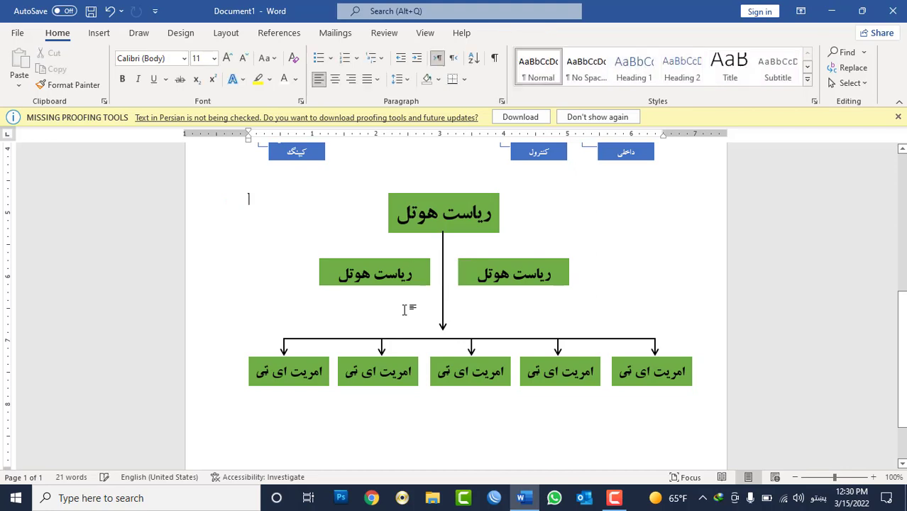
left_click(99, 33)
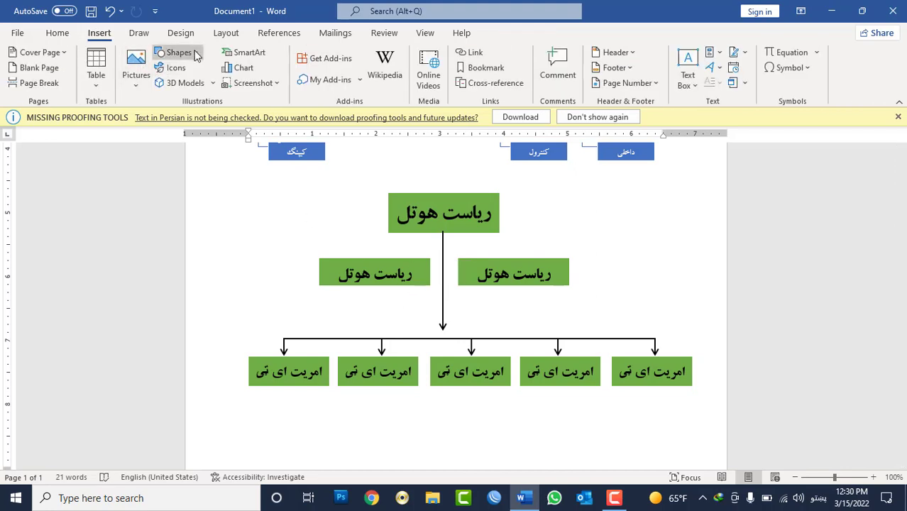
left_click(176, 52)
left_click(170, 137)
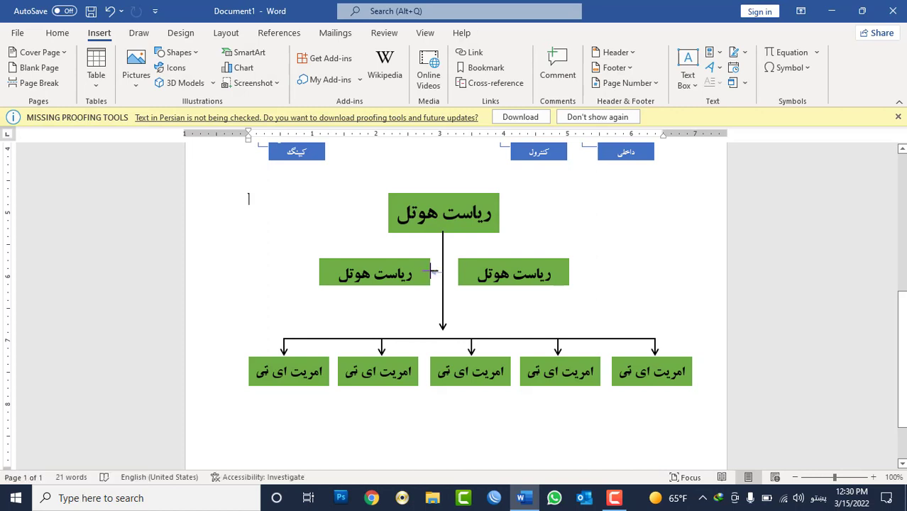
left_click_drag(442, 272, 429, 273)
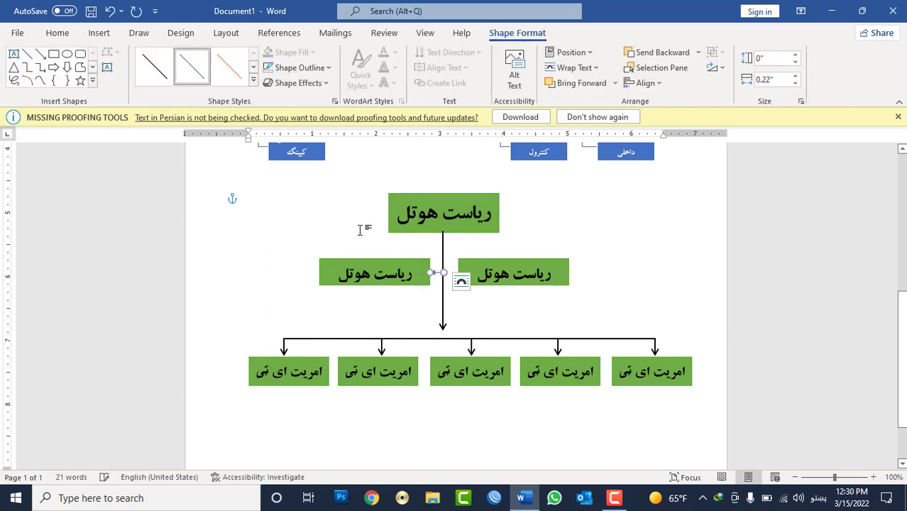
left_click(155, 67)
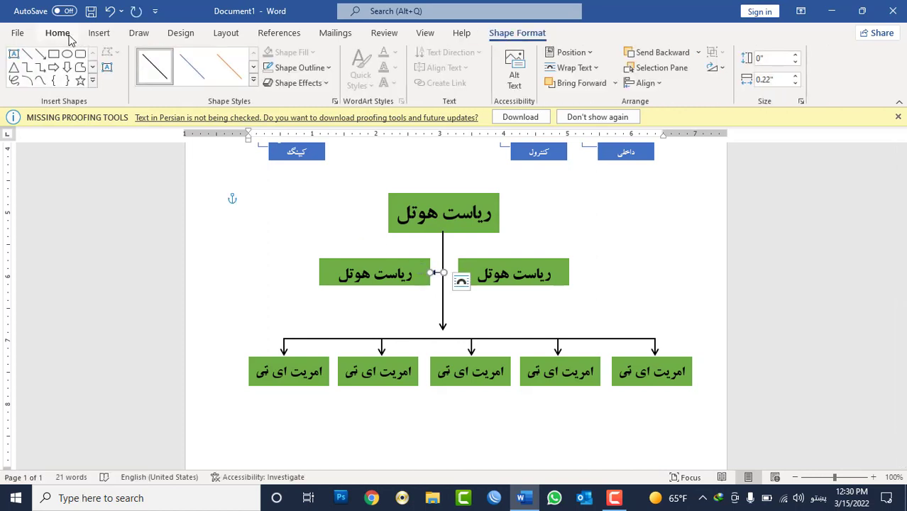
left_click(94, 35)
left_click(58, 33)
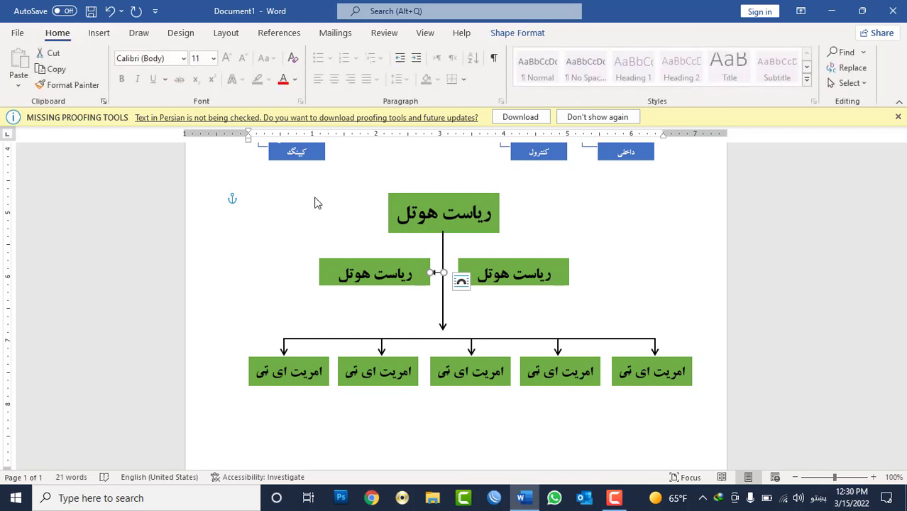
- Extend the connector to the right middle box and flip it vertically
left_click_drag(437, 274, 455, 273)
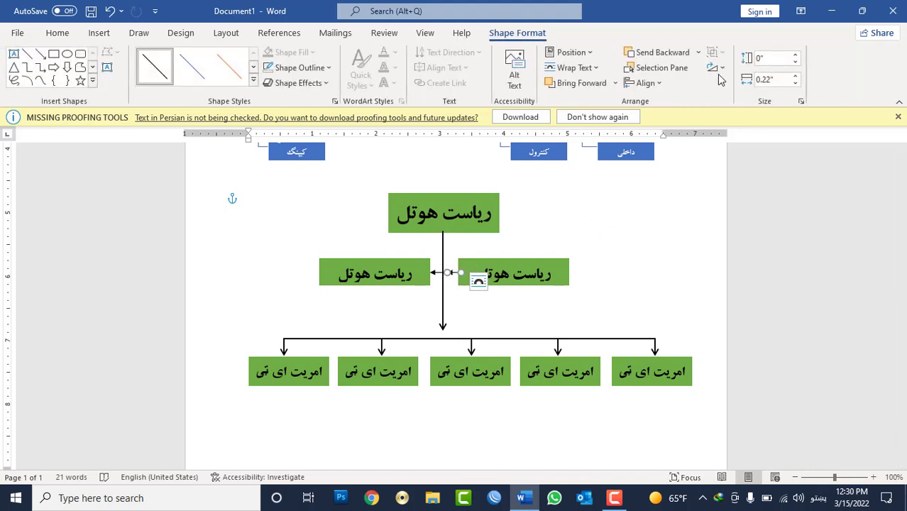
left_click(723, 68)
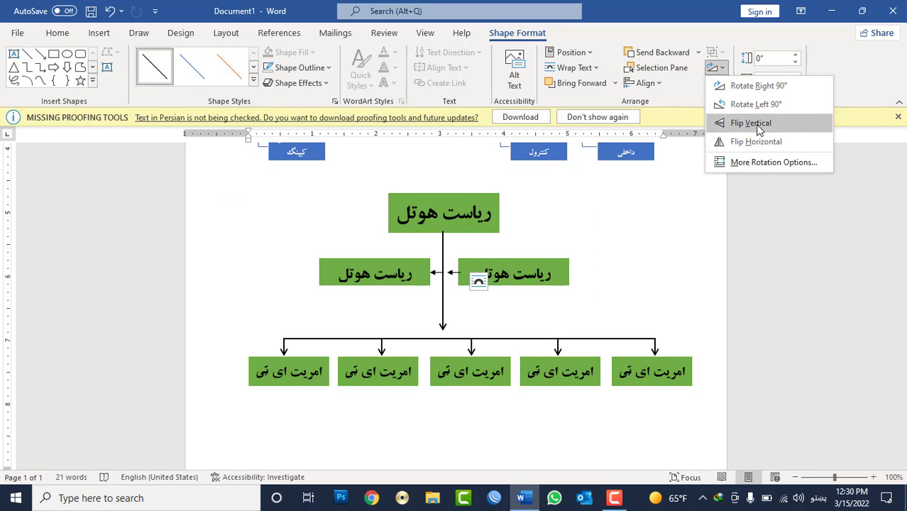
left_click(765, 149)
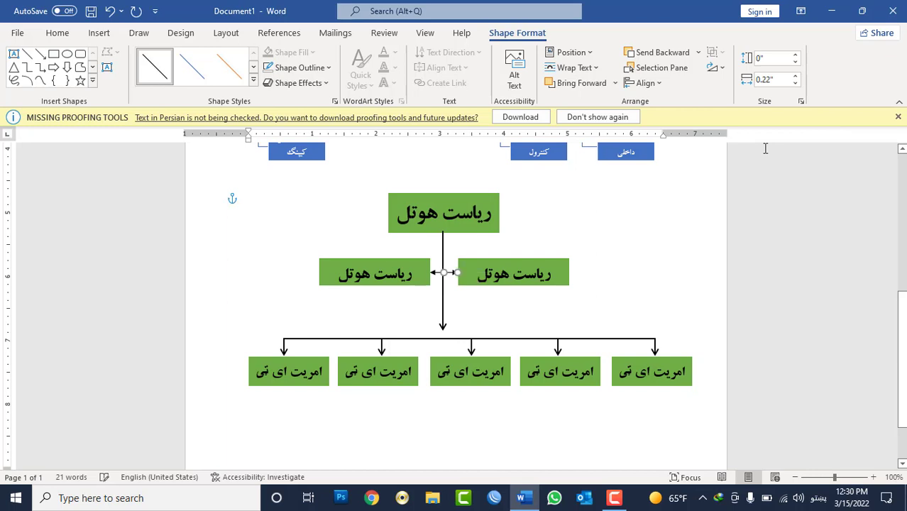
left_click(421, 304)
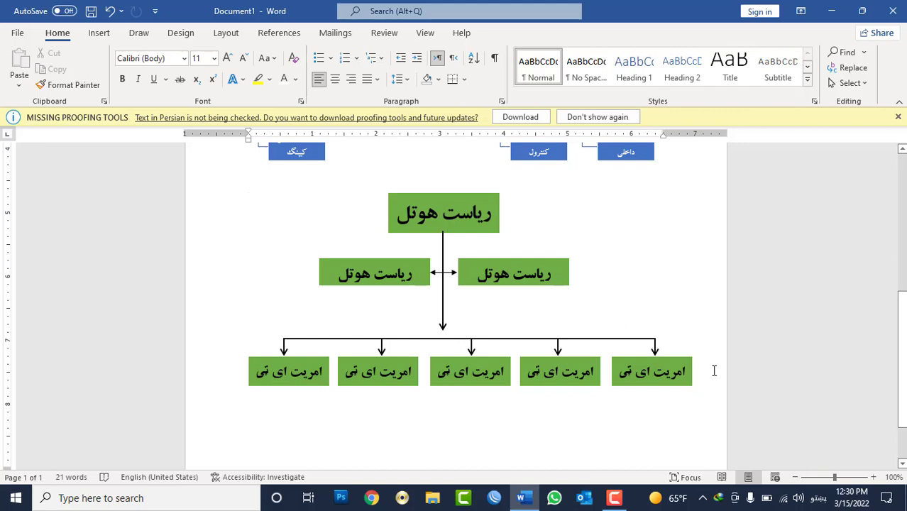
scroll(713, 370, "up", 1)
scroll(712, 368, "up", 7)
scroll(572, 277, "down", 2)
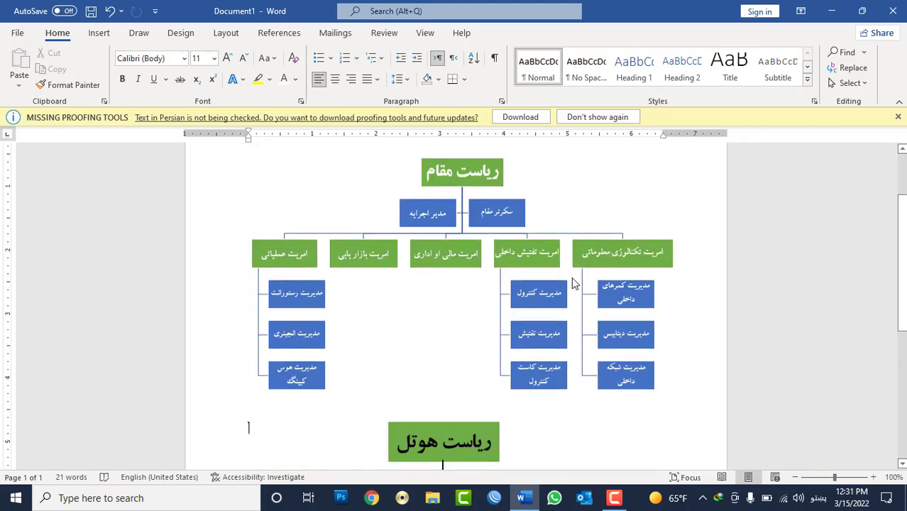
scroll(550, 295, "down", 3)
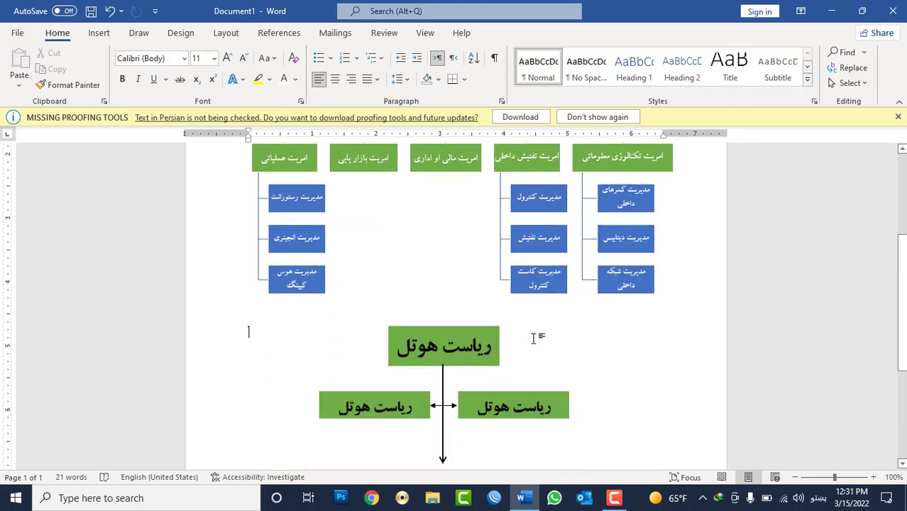
scroll(537, 340, "up", 2)
scroll(536, 343, "up", 1)
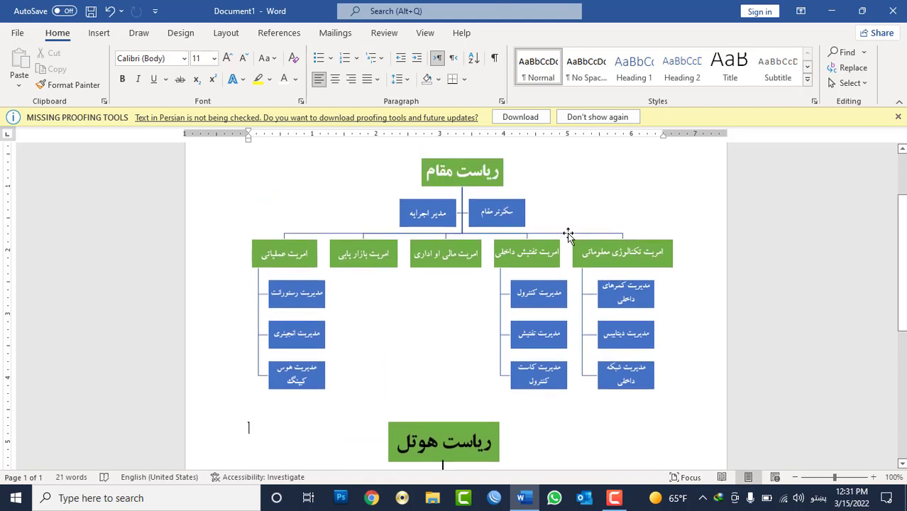
left_click(574, 204)
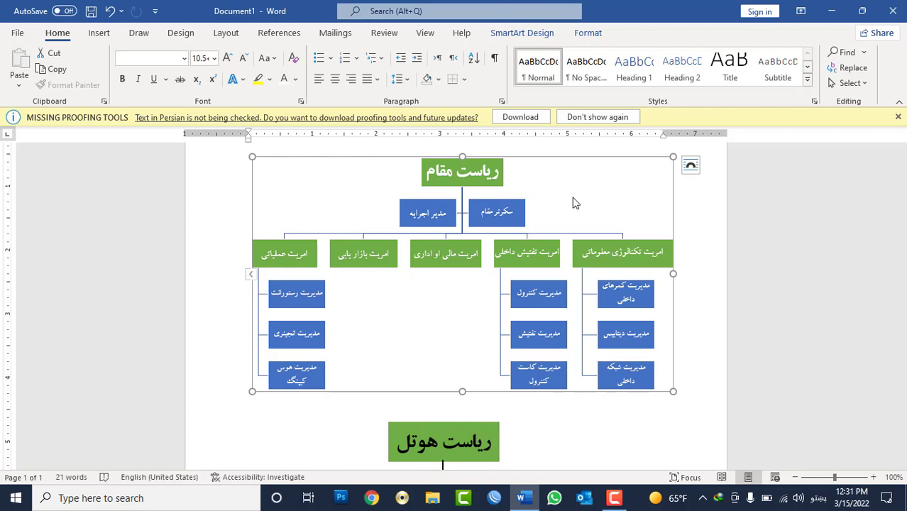
left_click(704, 318)
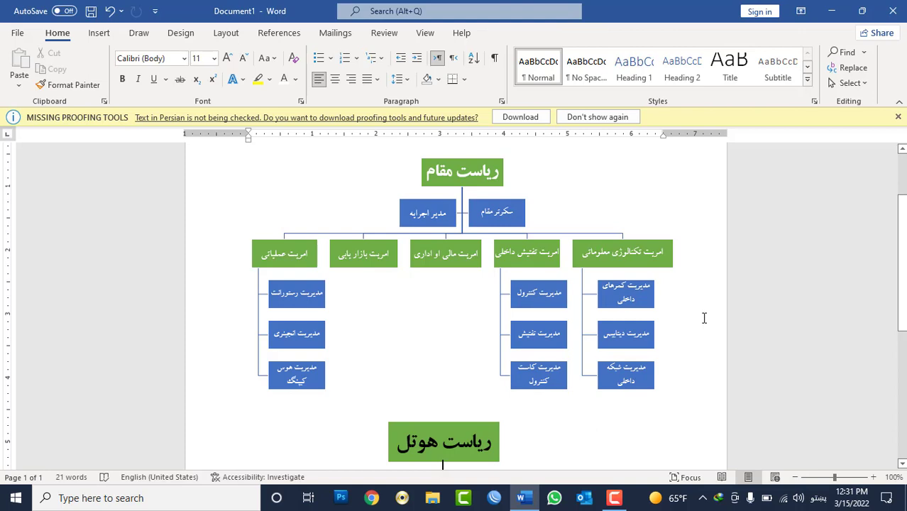
- Undo to remove both org charts and start inserting a chart
key("ctrl+z")
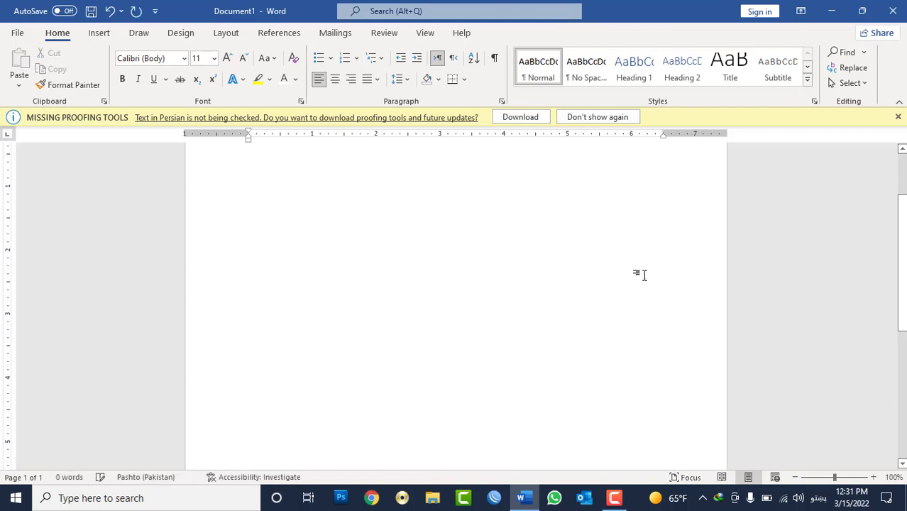
left_click(99, 35)
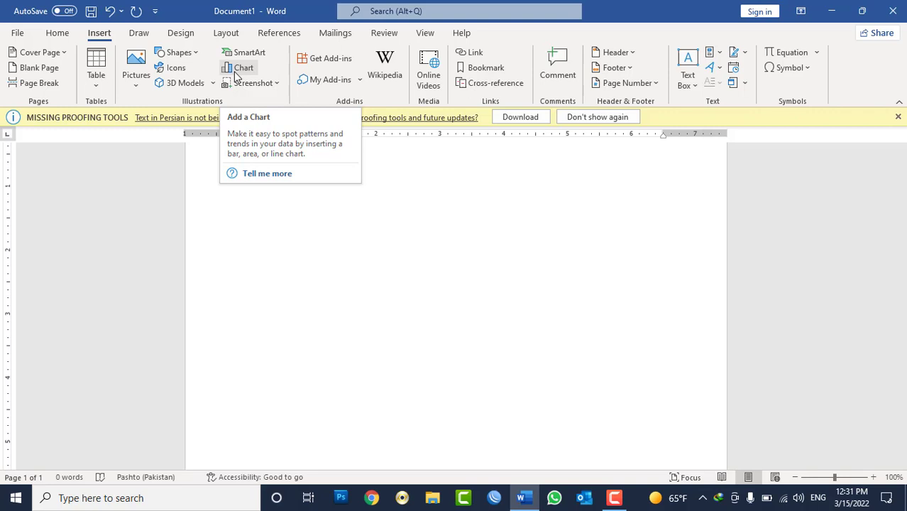
left_click(237, 74)
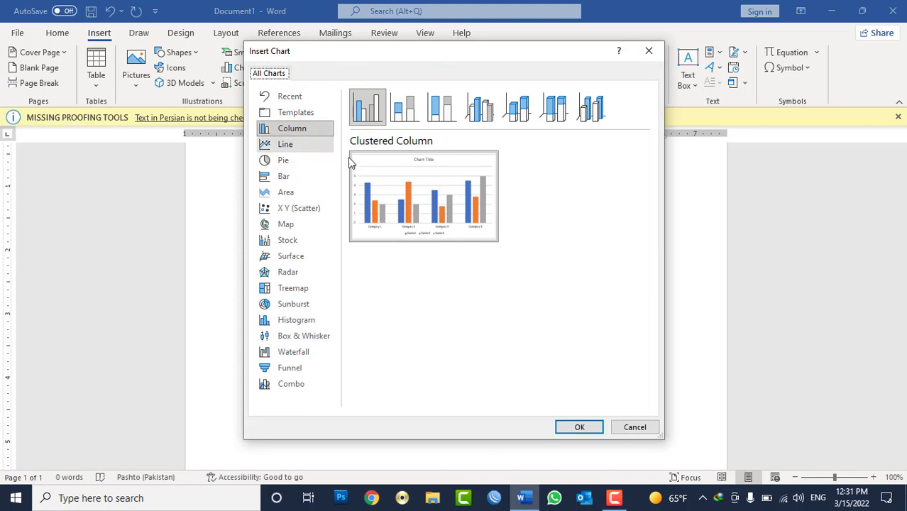
- Browse Line, Pie, Bar and Area chart types, then choose Clustered Column
left_click(285, 145)
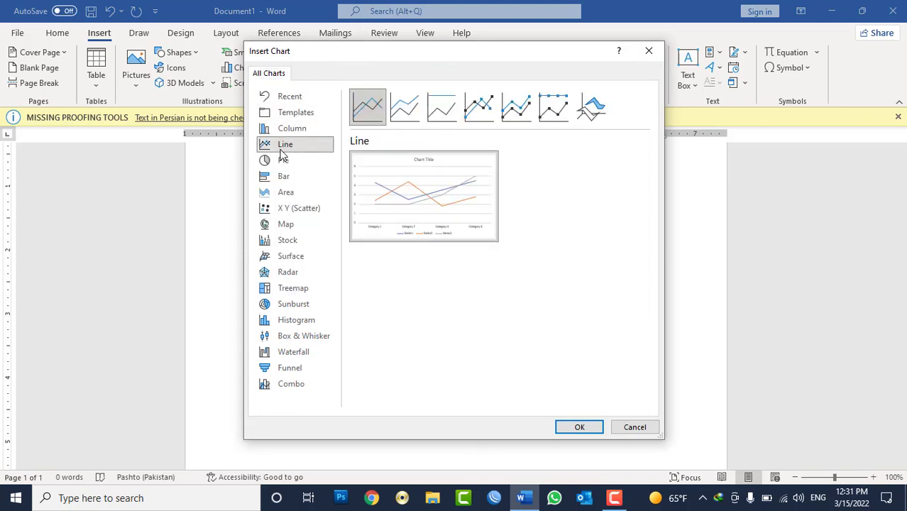
left_click(283, 161)
left_click(287, 177)
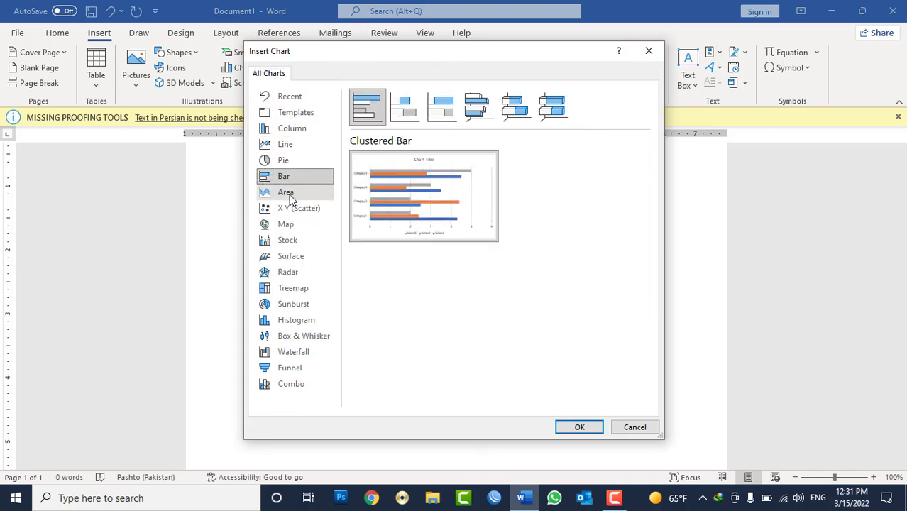
left_click(291, 193)
left_click(288, 130)
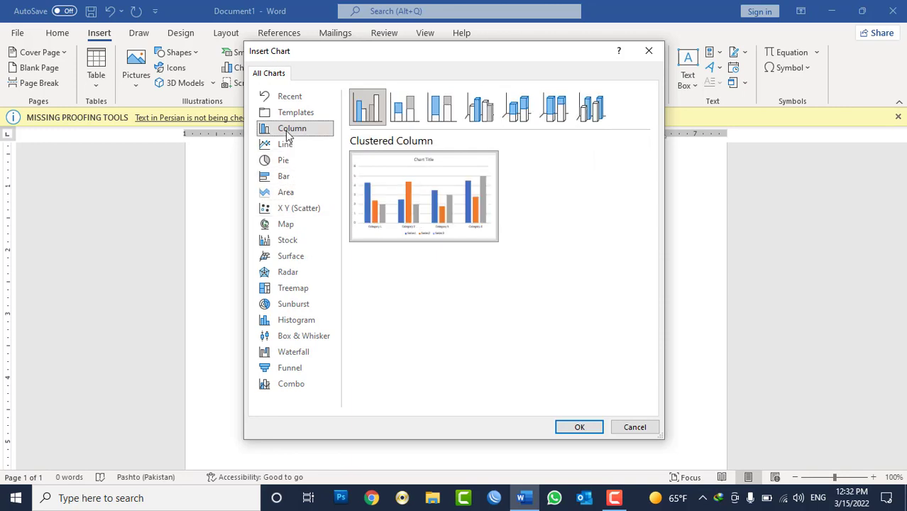
left_click(596, 108)
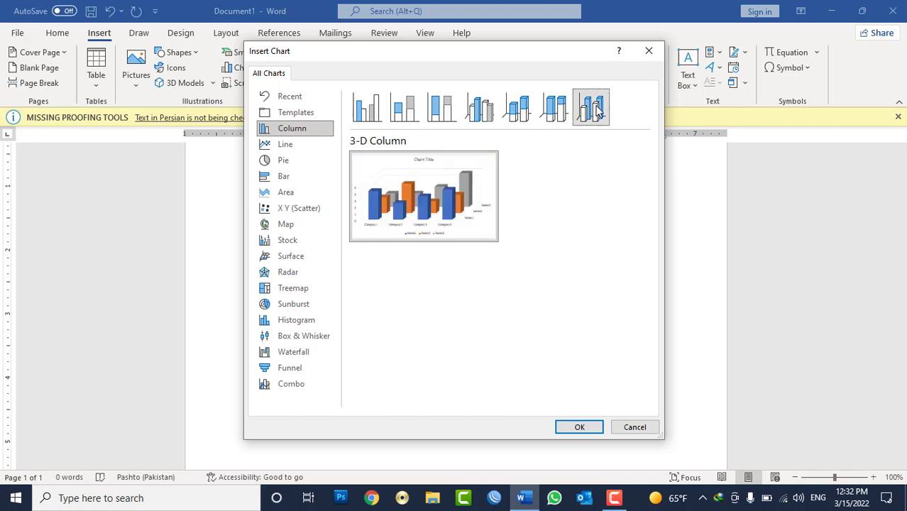
left_click(375, 113)
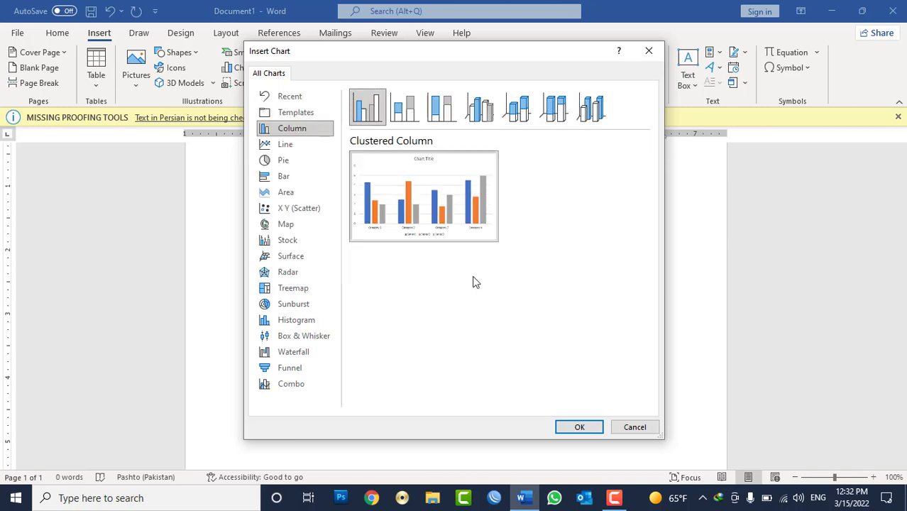
- Insert the clustered column chart and name its series Jan, Feb and March
left_click(579, 427)
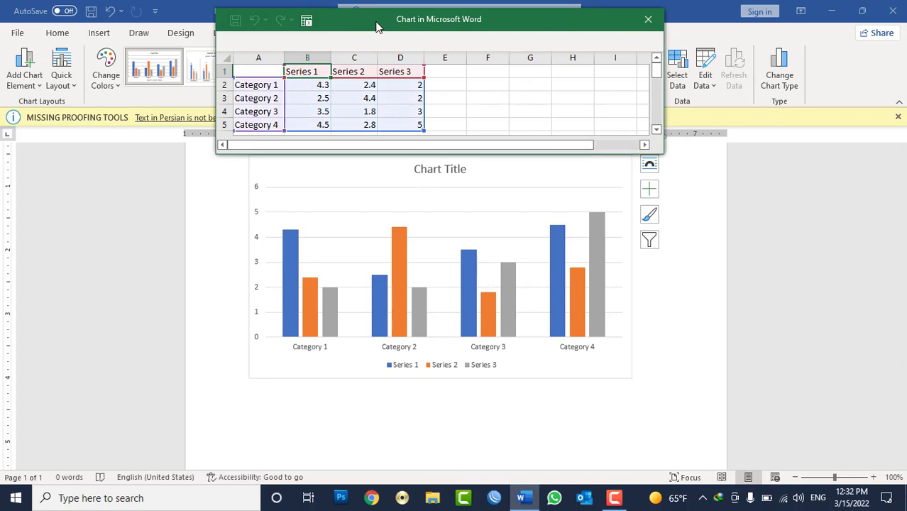
left_click_drag(376, 27, 403, 25)
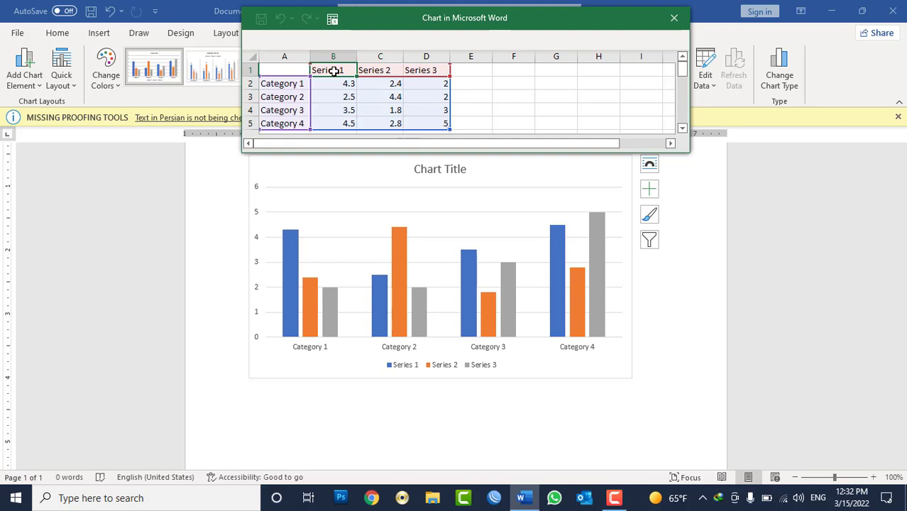
type("Jan")
key("Tab")
type("F")
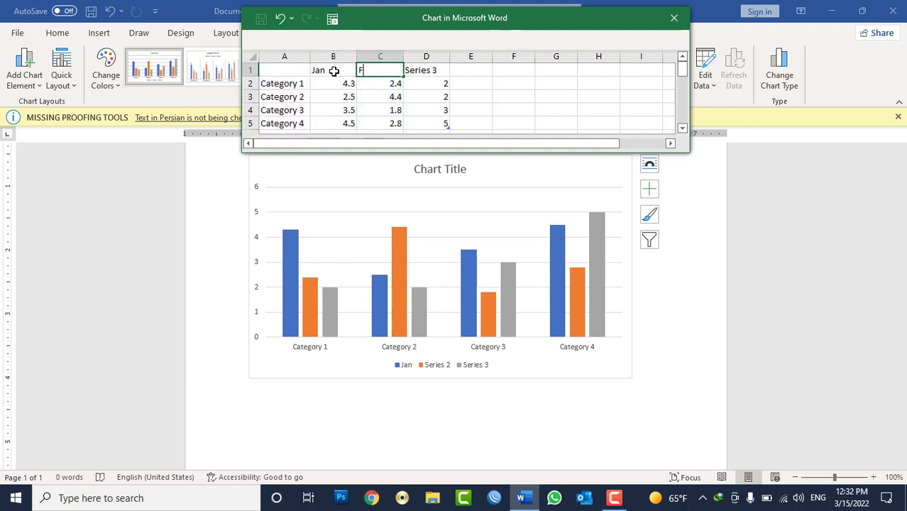
type("eb")
key("Tab")
type("Mar")
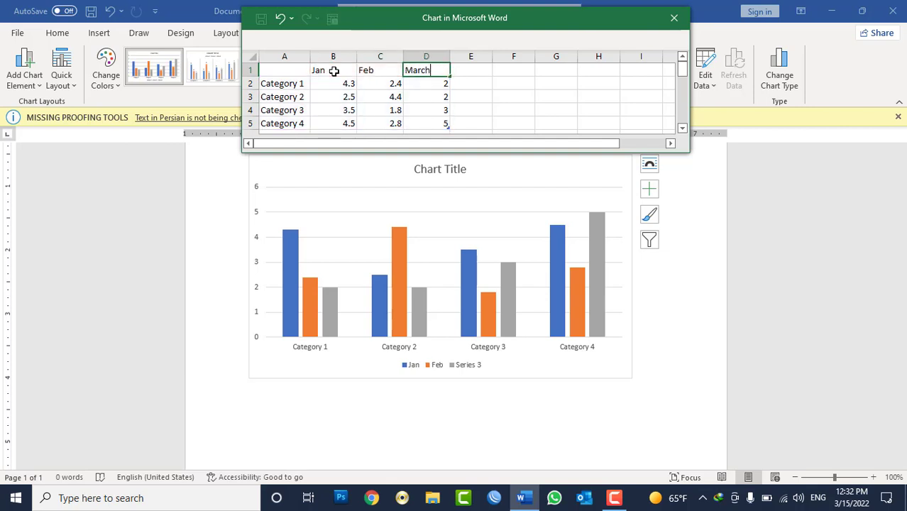
key("Down")
key("Left")
key("Left")
key("Left")
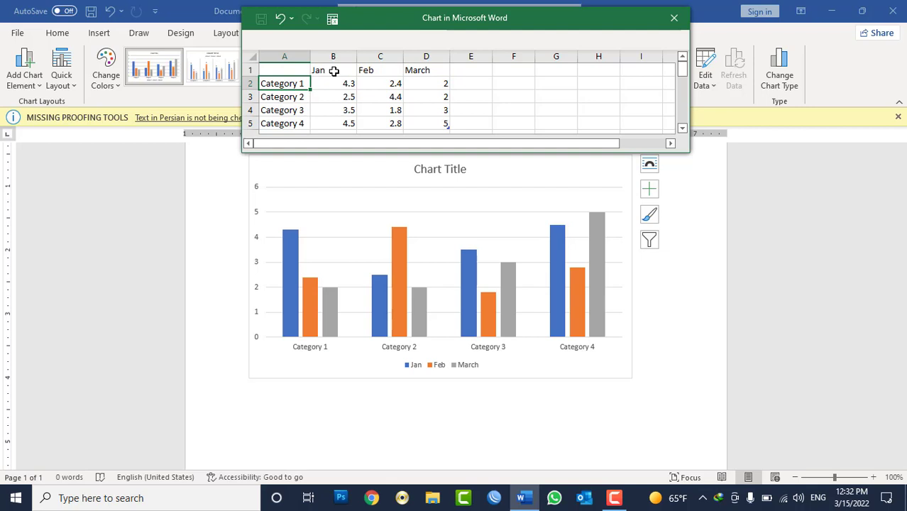
- Rename the categories Nangarhar, Mazar, Herat and Khost, then begin typing 'Kandah' below
type("Kab")
key("BackSpace")
key("BackSpace")
key("BackSpace")
key("BackSpace")
type("nhar")
type("ar")
key("Return")
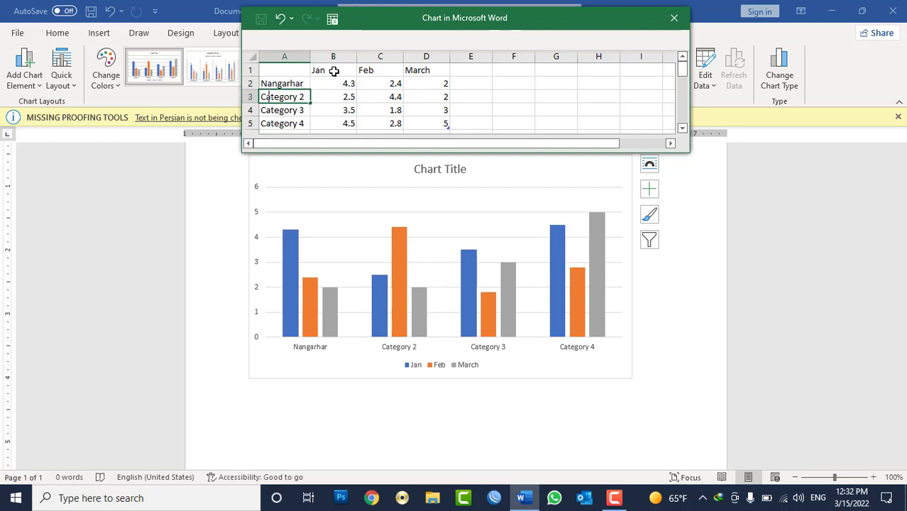
type("Mazar")
key("Return")
type("Hera")
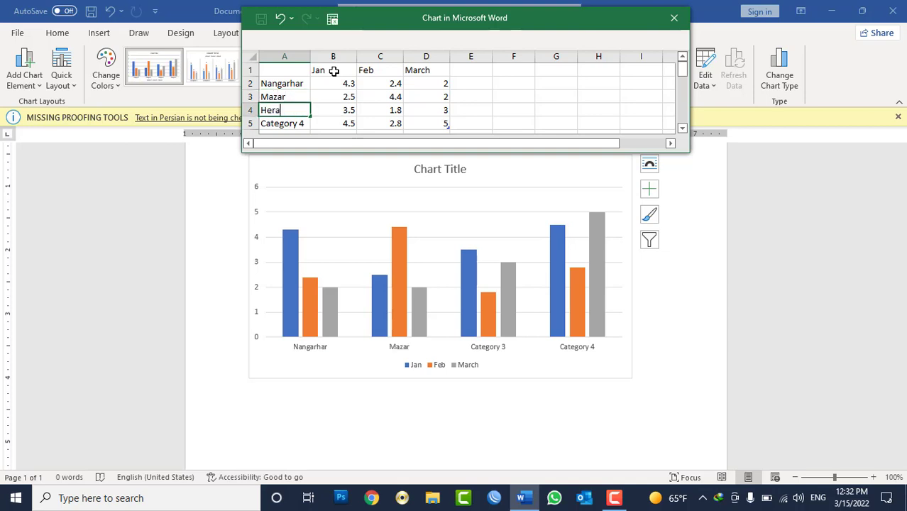
type("t")
key("Return")
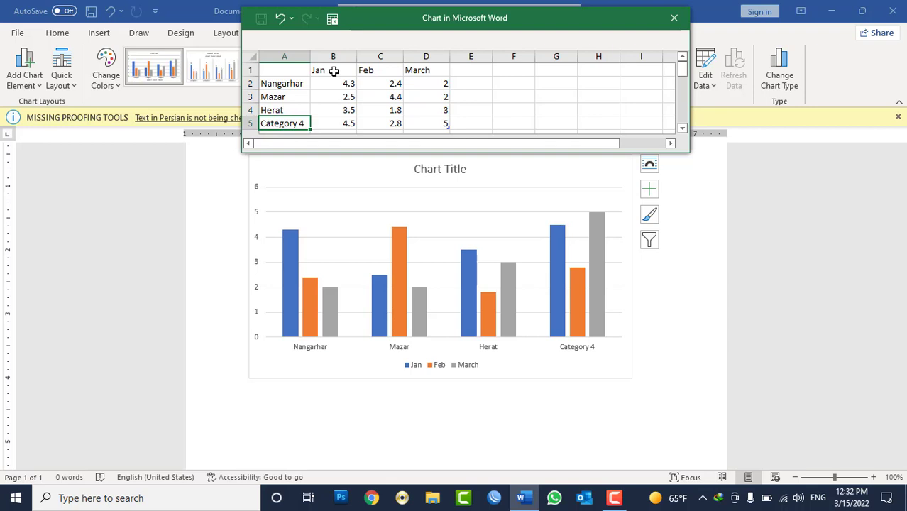
type("L")
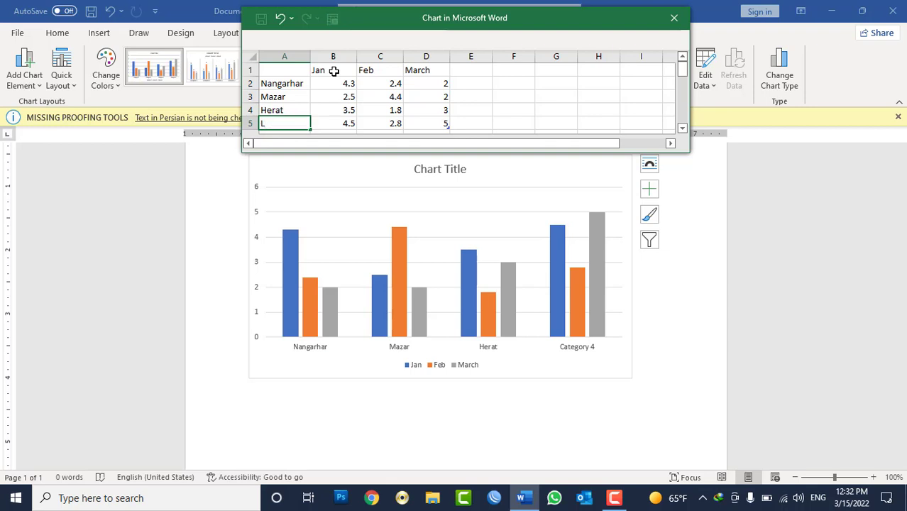
key("BackSpace")
key("BackSpace")
type("ost")
key("Return")
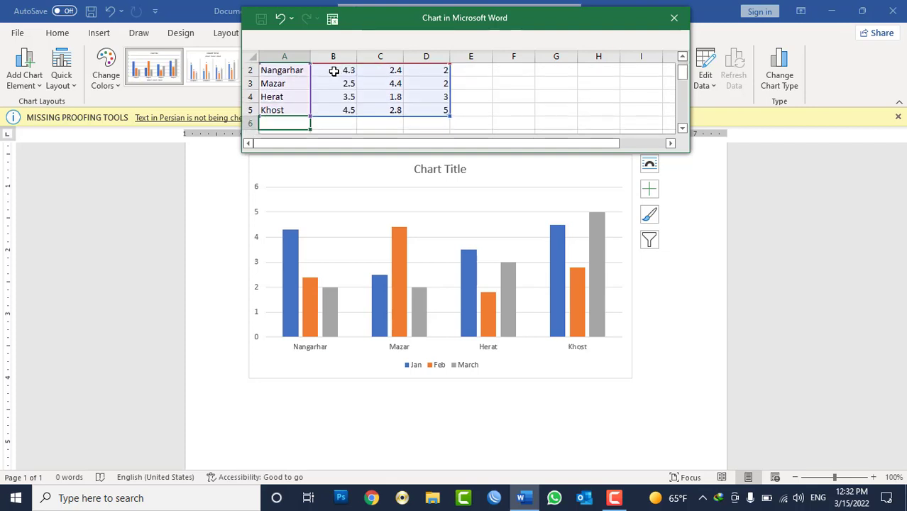
type("K")
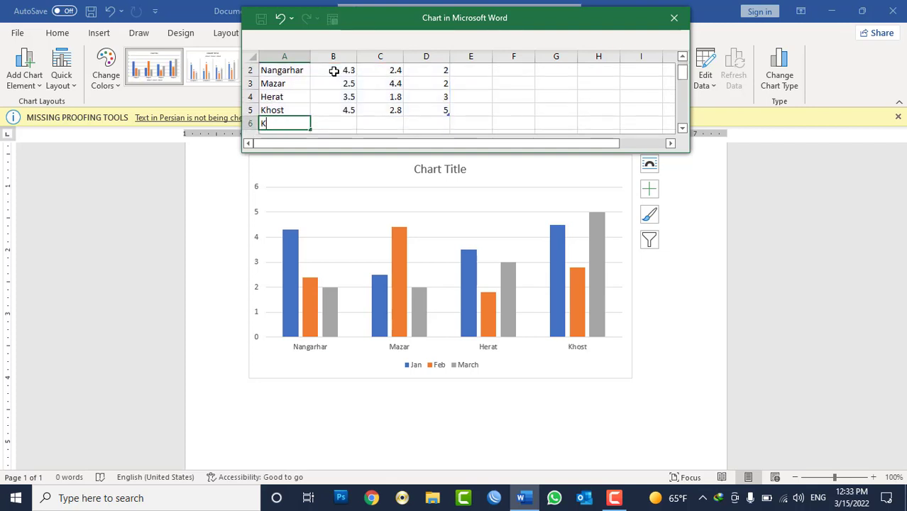
type("andahar")
- Add Kandahar as a fifth province and fill 2000000 down the Jan column
left_click(333, 71)
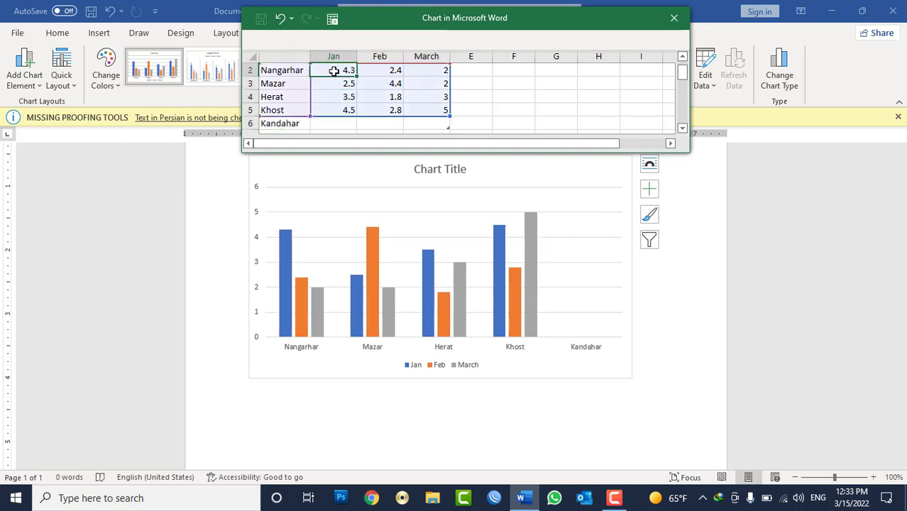
scroll(334, 71, "up", 1)
left_click(334, 85)
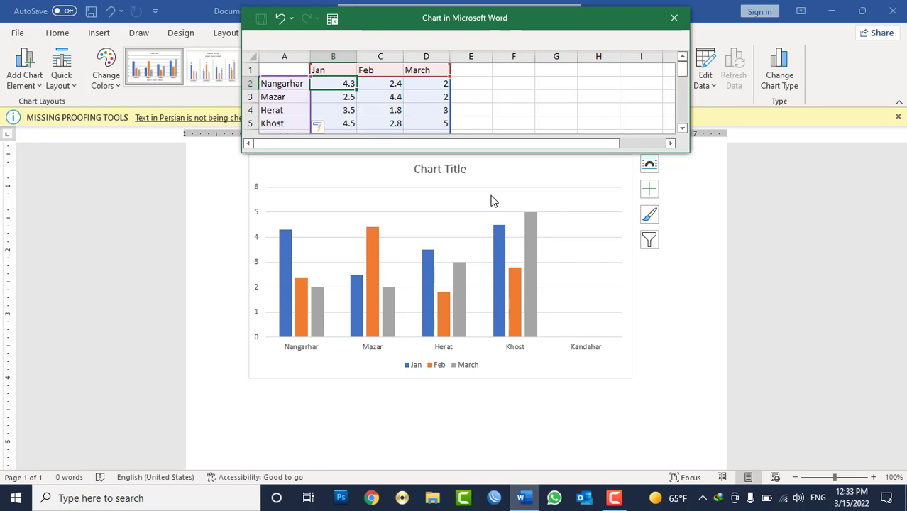
type("2000000")
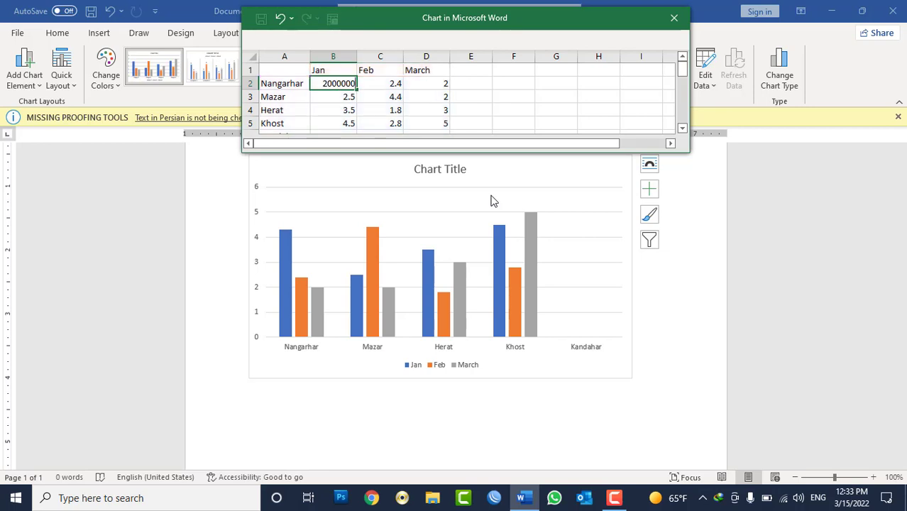
key("Return")
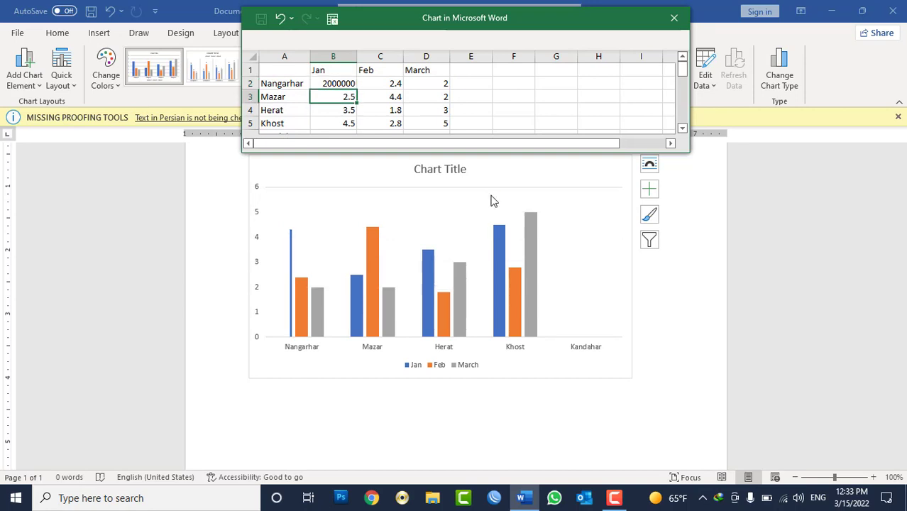
key("shift+Up")
key("shift+Down")
key("shift+Down")
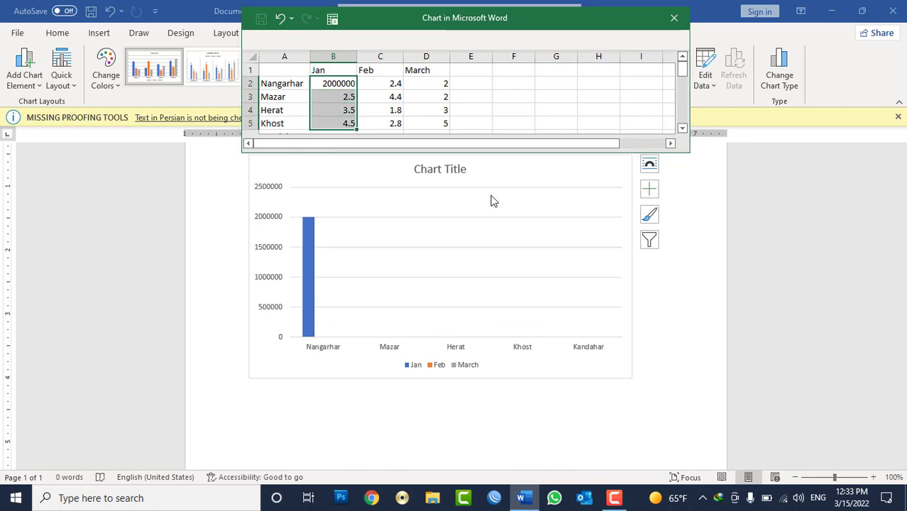
key("ctrl+d")
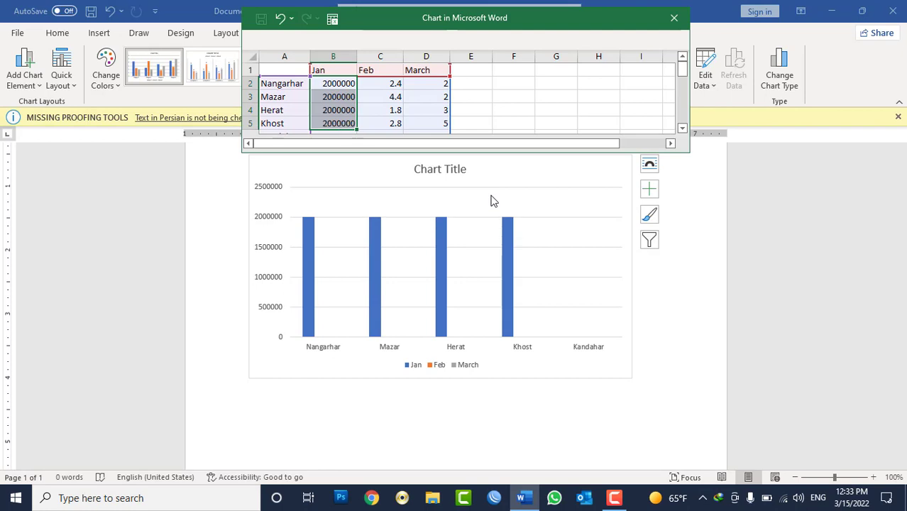
key("Down")
key("Up")
- Set Jan values: Mazar 500000, Herat 3000000, Khost 1000000, Kandahar 2000000
key("Down")
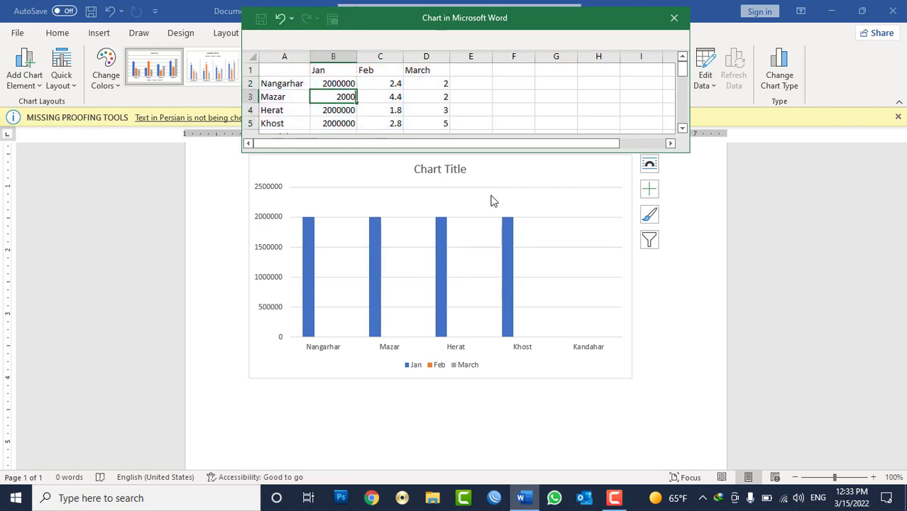
type("5000")
key("Return")
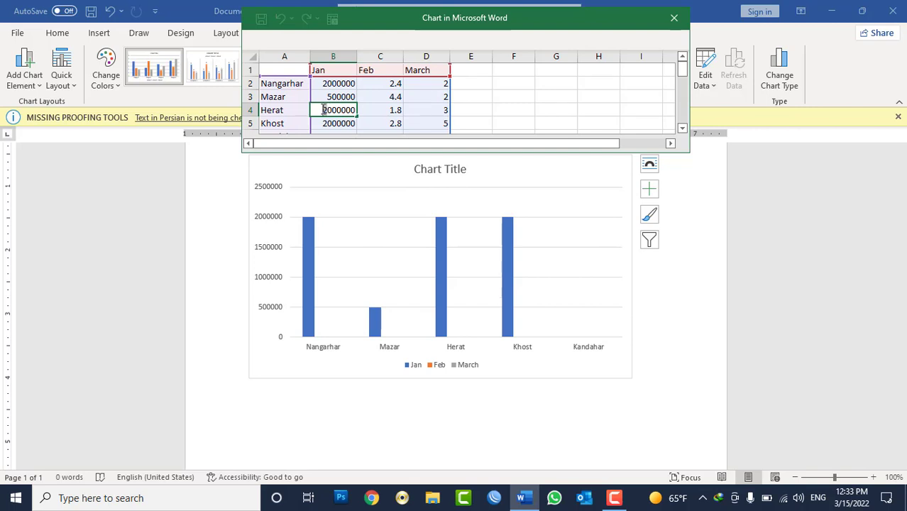
type("3000000")
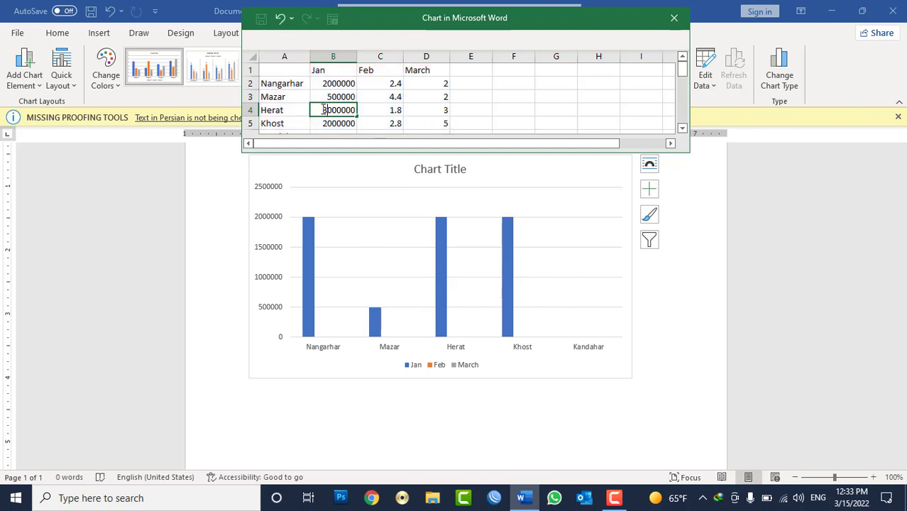
key("Return")
type("10")
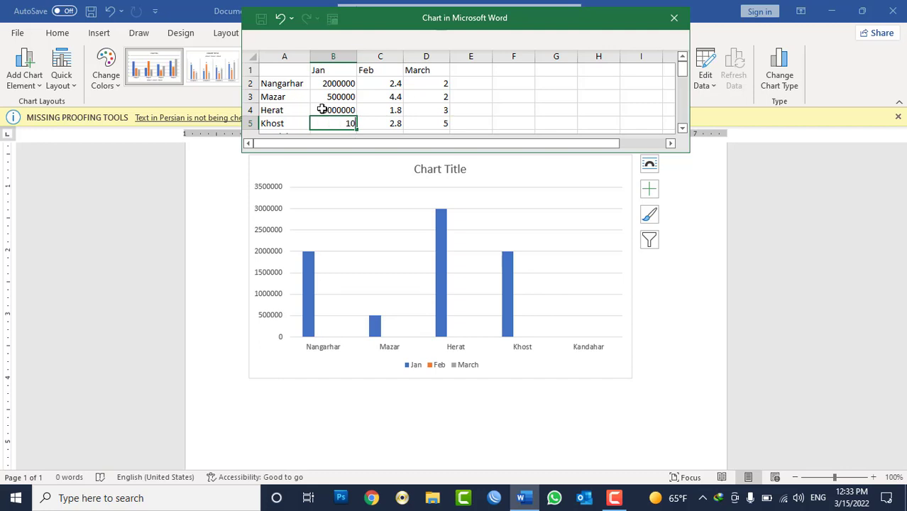
type("0000")
key("Return")
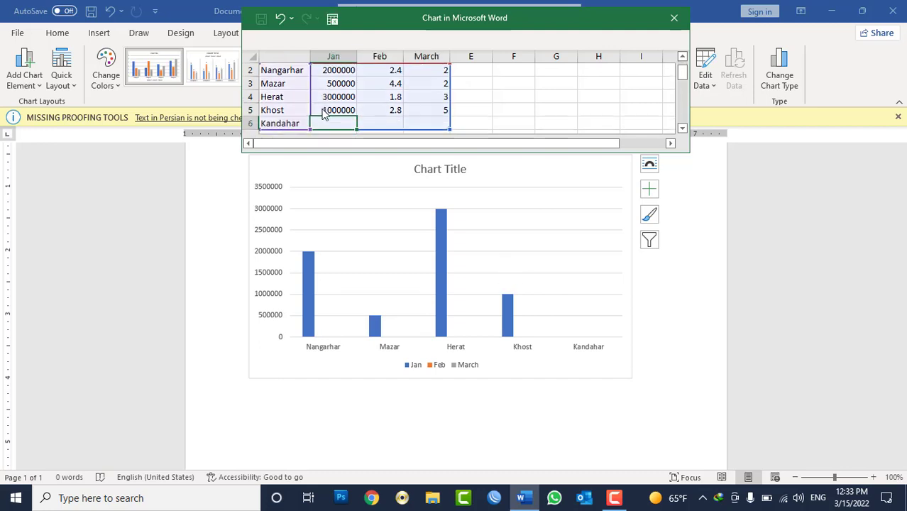
left_click(325, 97)
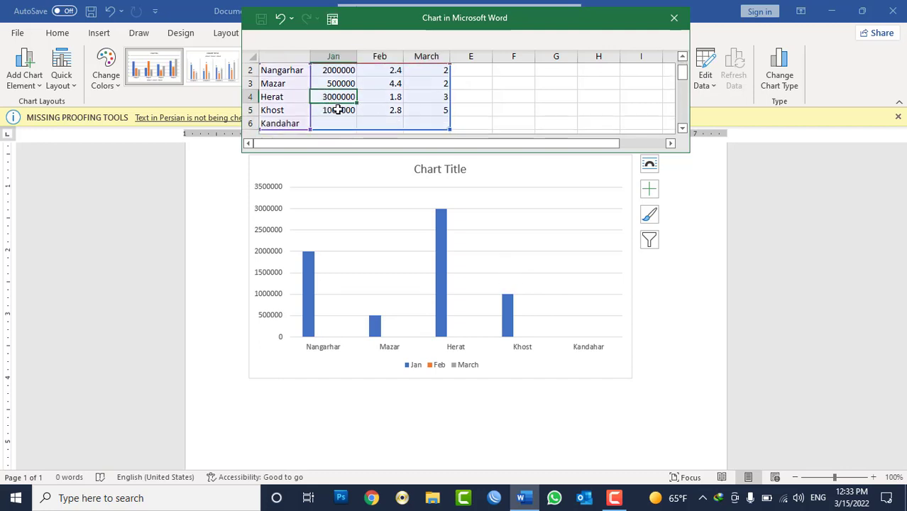
left_click(335, 110)
left_click(337, 123)
type("2")
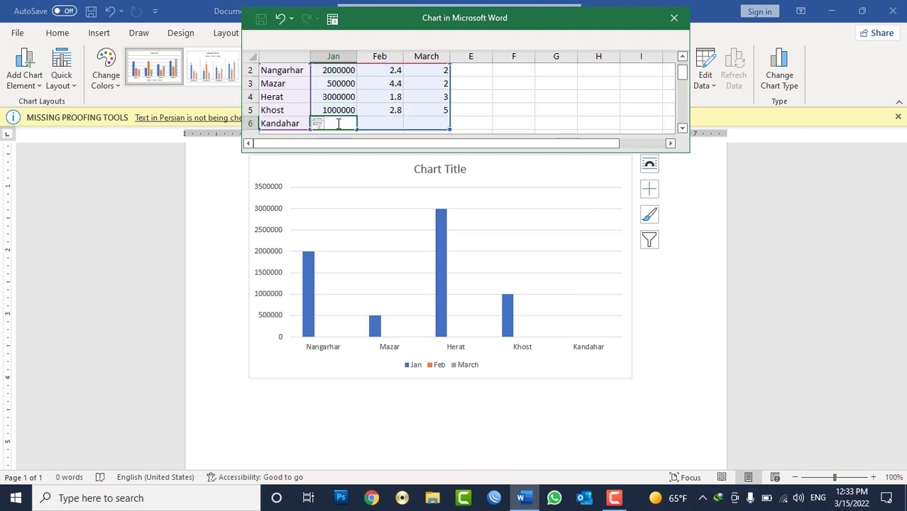
type("000000")
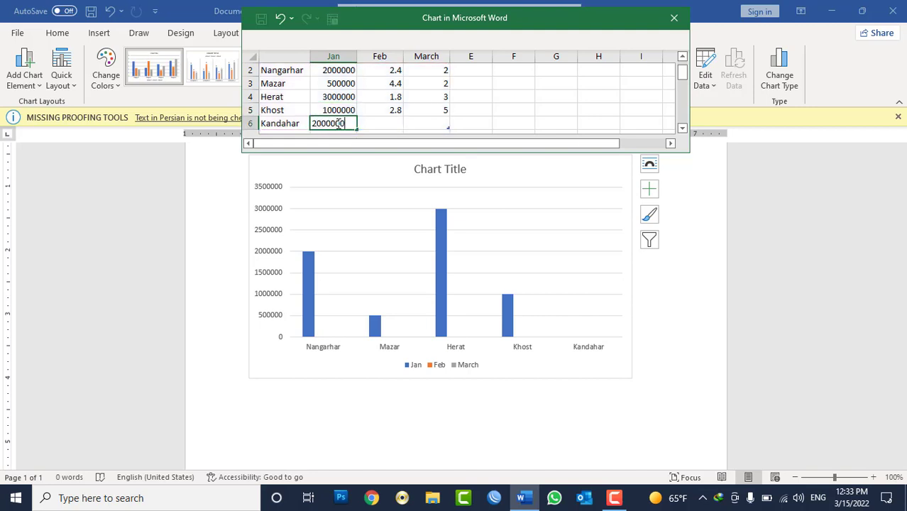
key("Return")
- Copy the five Jan values into the Feb and March columns
key("Right")
key("Up")
key("Up")
key("Up")
key("Up")
key("Up")
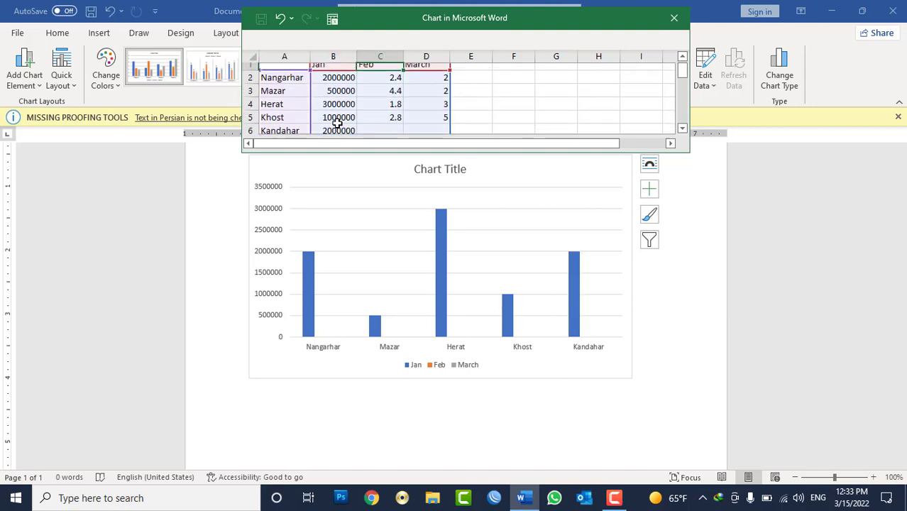
key("Down")
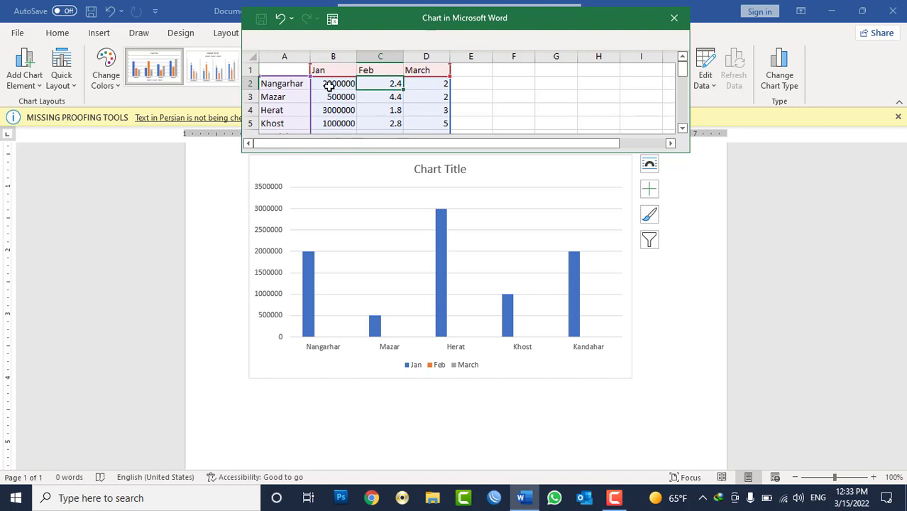
left_click_drag(329, 84, 332, 110)
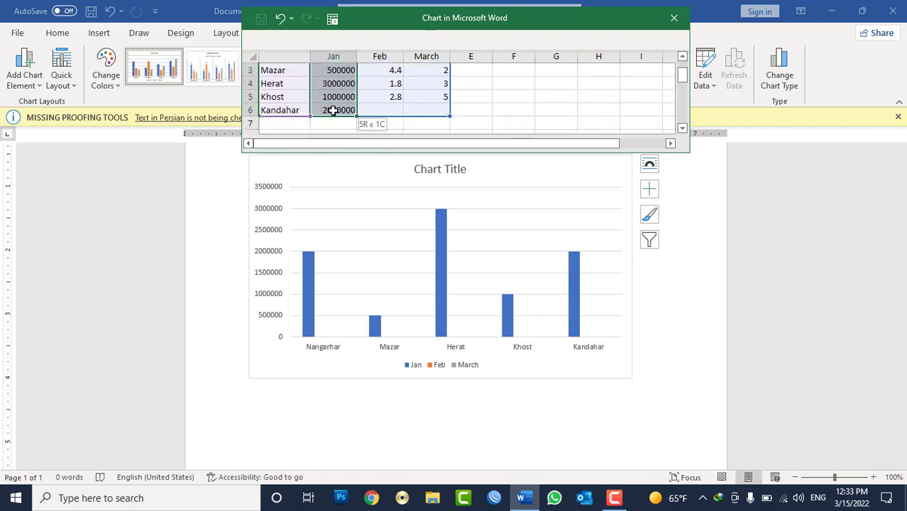
key("ctrl+c")
left_click_drag(379, 22, 352, 73)
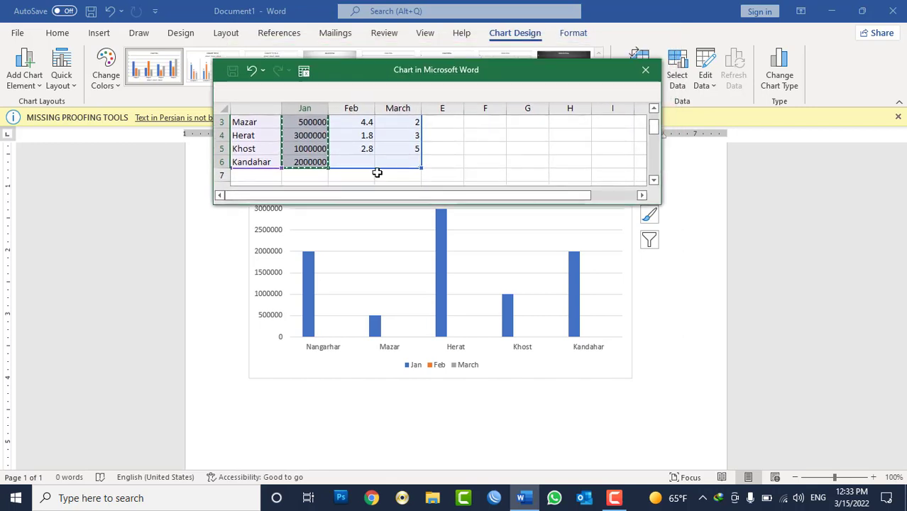
left_click_drag(389, 203, 418, 324)
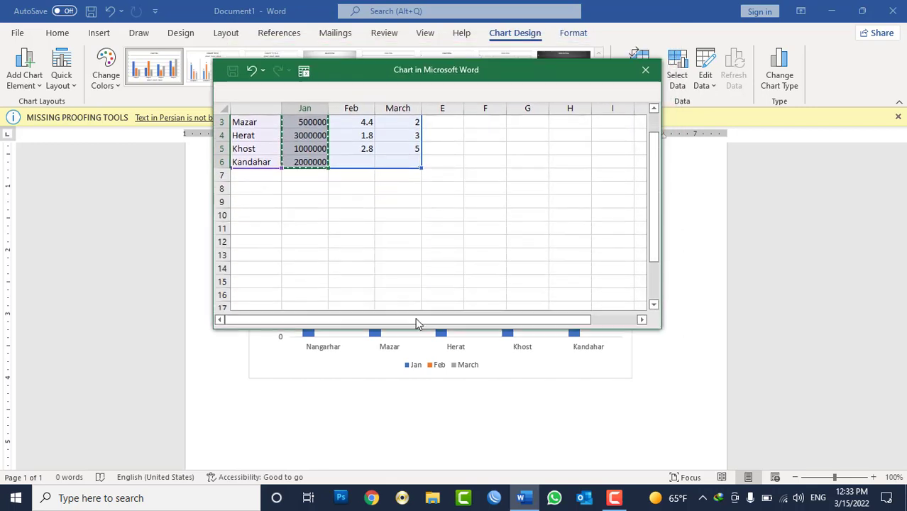
scroll(424, 211, "up", 1)
left_click_drag(364, 148, 375, 198)
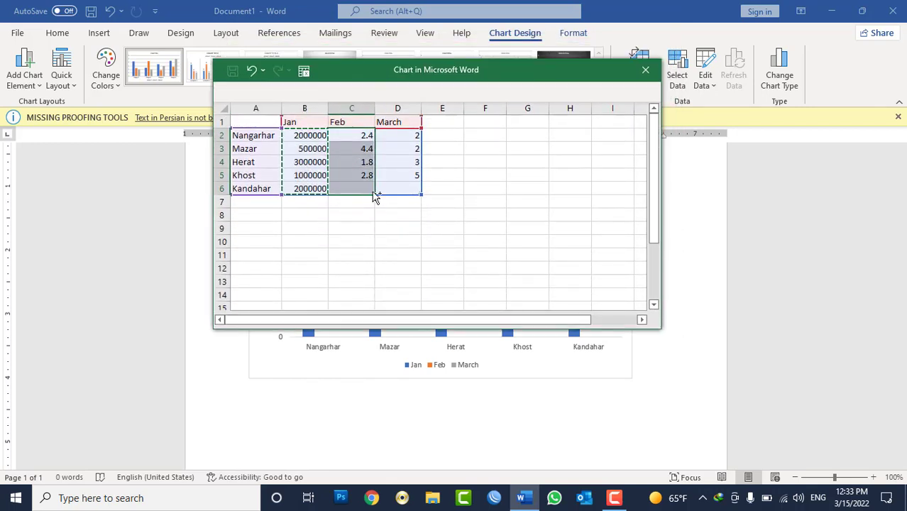
key("ctrl+v")
left_click_drag(399, 134, 402, 184)
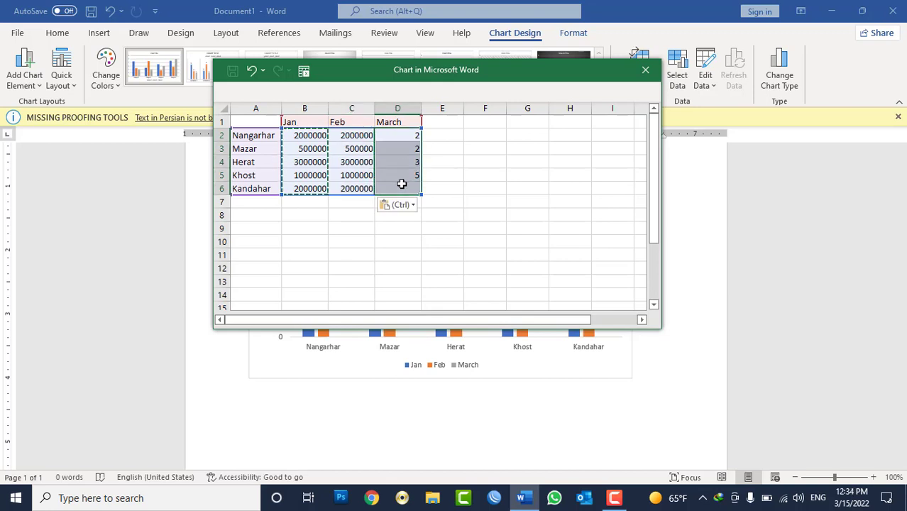
key("ctrl+v")
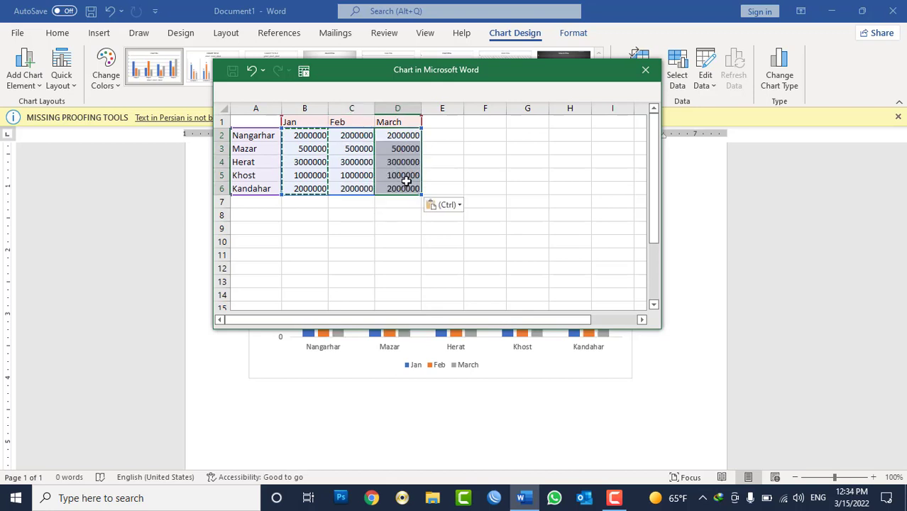
key("Escape")
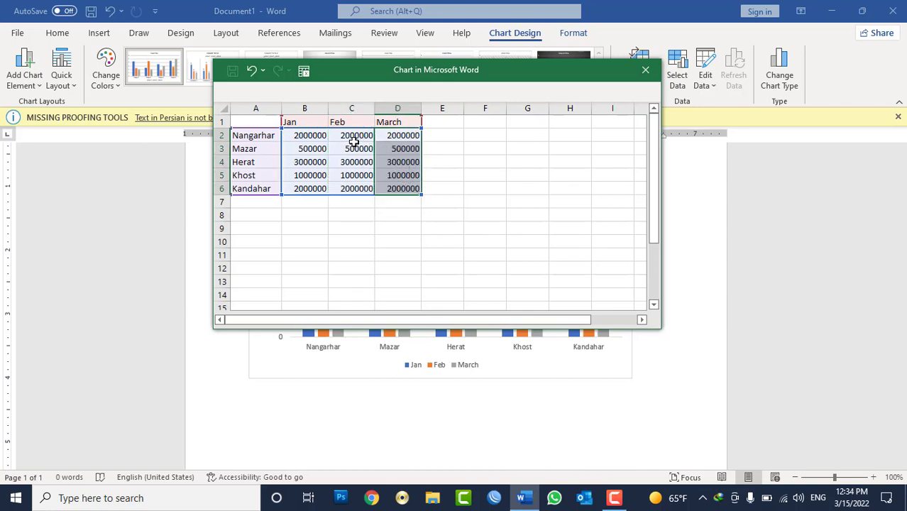
- Change Feb values to Mazar 1000000, Herat 2000000 and Khost 500000
left_click(351, 145)
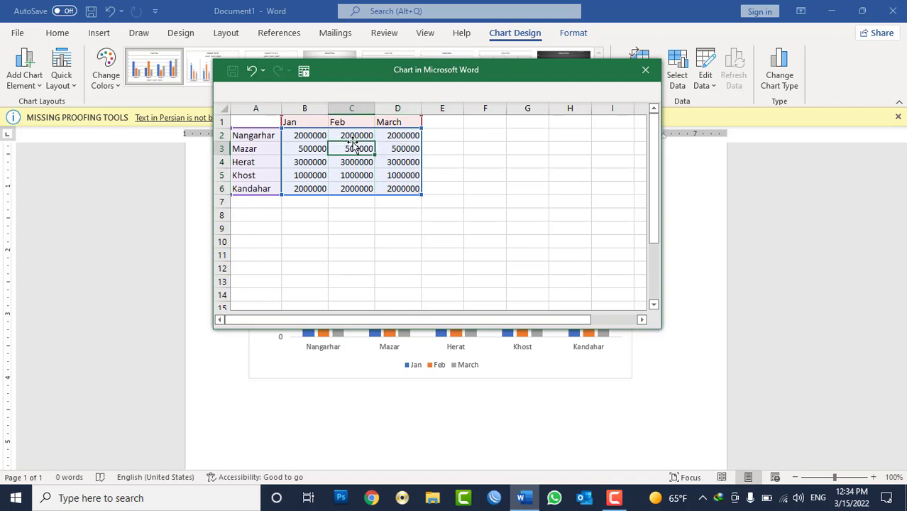
type("100000")
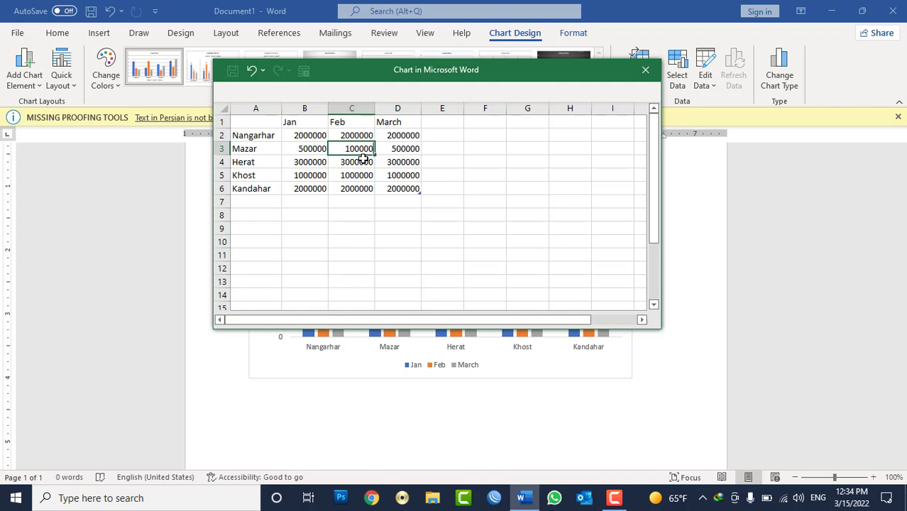
type("0")
key("Return")
type("200")
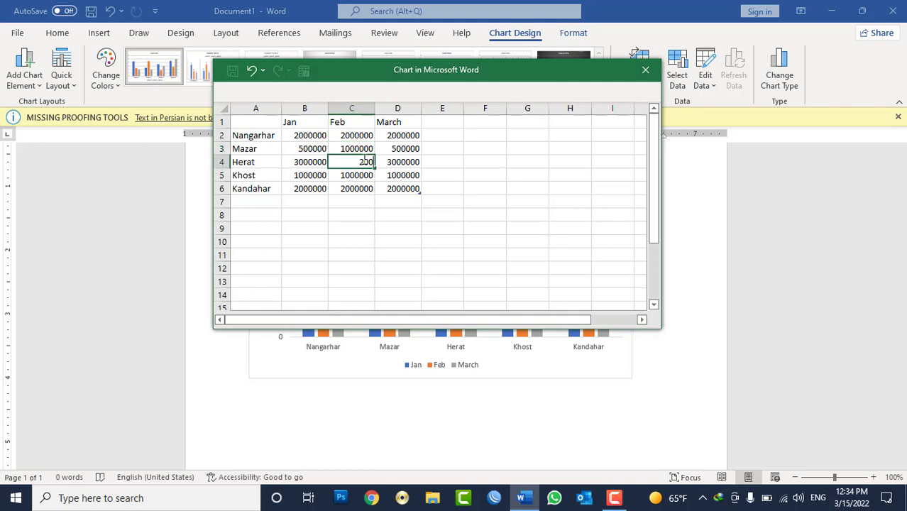
type("0000")
key("Return")
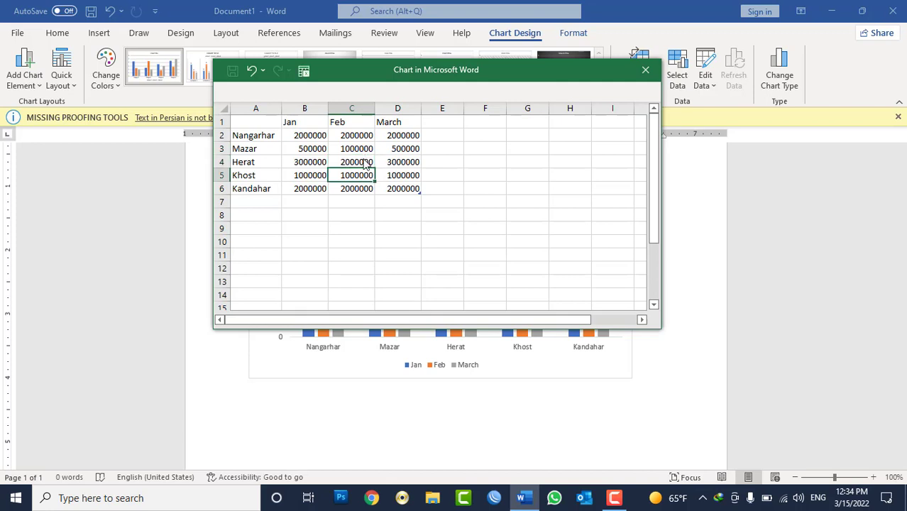
type("500")
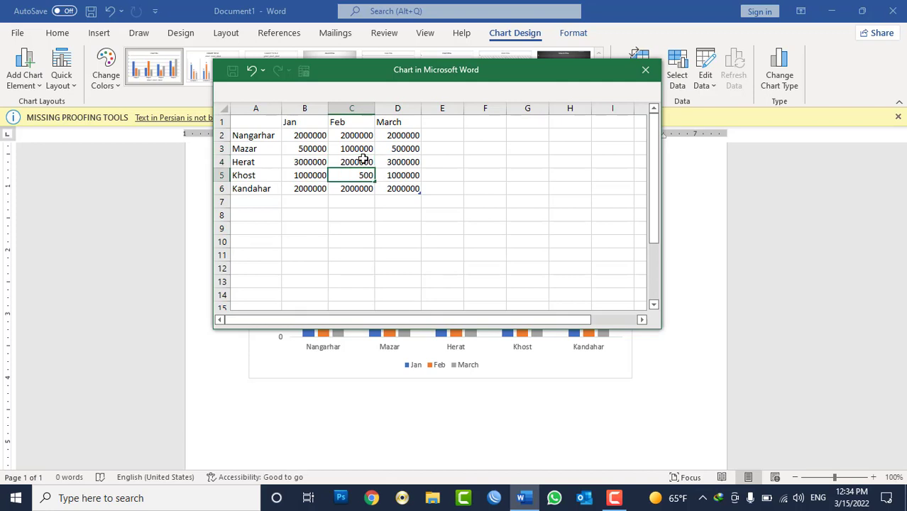
type("000")
key("Return")
- Fill 2000000 down all March values and close the chart data sheet
key("Right")
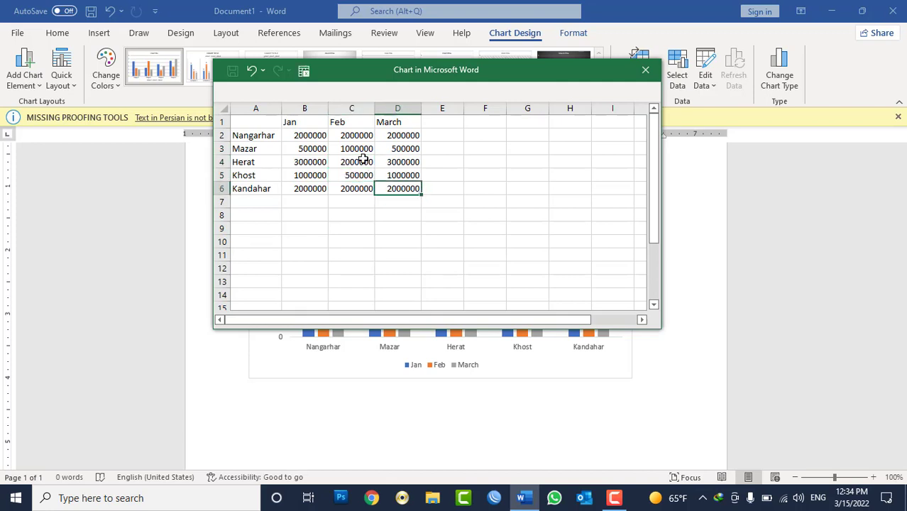
key("Up")
key("Up")
key("Up")
key("Up")
key("shift+Down")
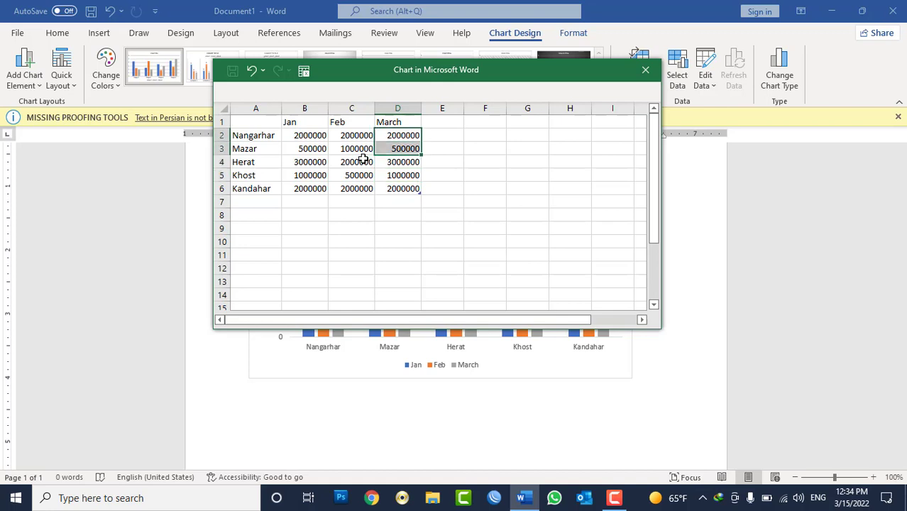
key("shift+Down")
key("shift+Down")
key("shift+Down")
key("ctrl+d")
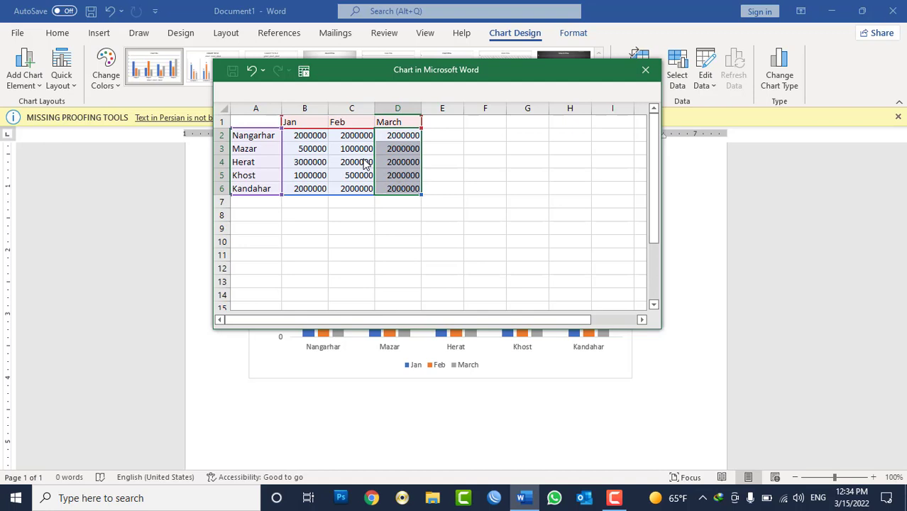
left_click(645, 69)
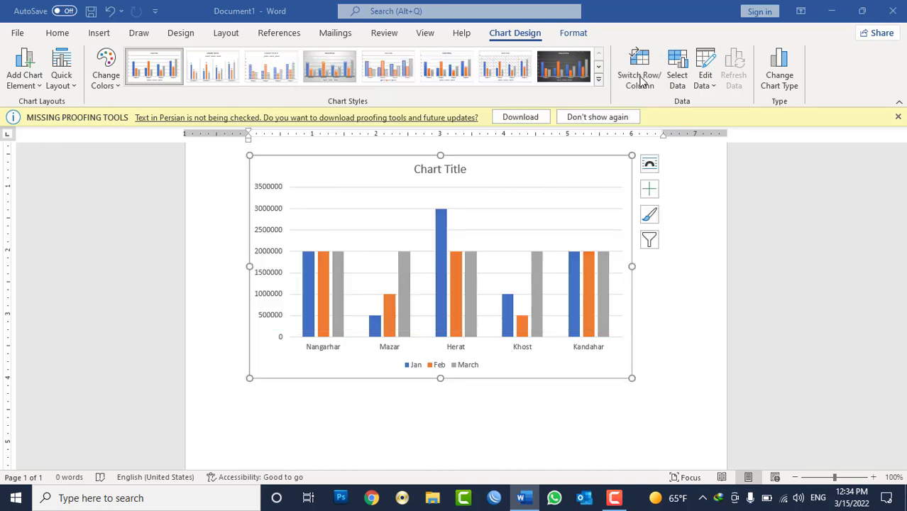
- Type 'د ولایتو د ماهانه عایداتو گراف' over the chart title placeholder and make it bold
left_click(679, 325)
left_click(437, 169)
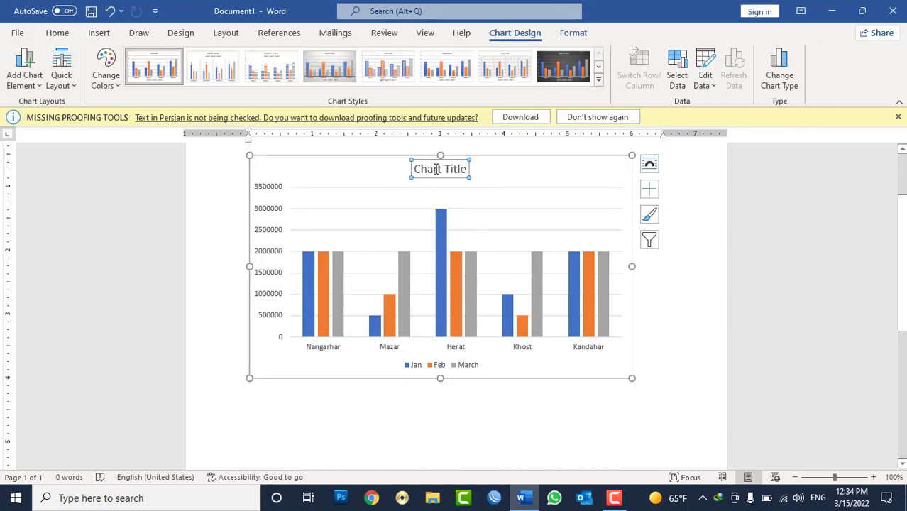
triple_click(436, 169)
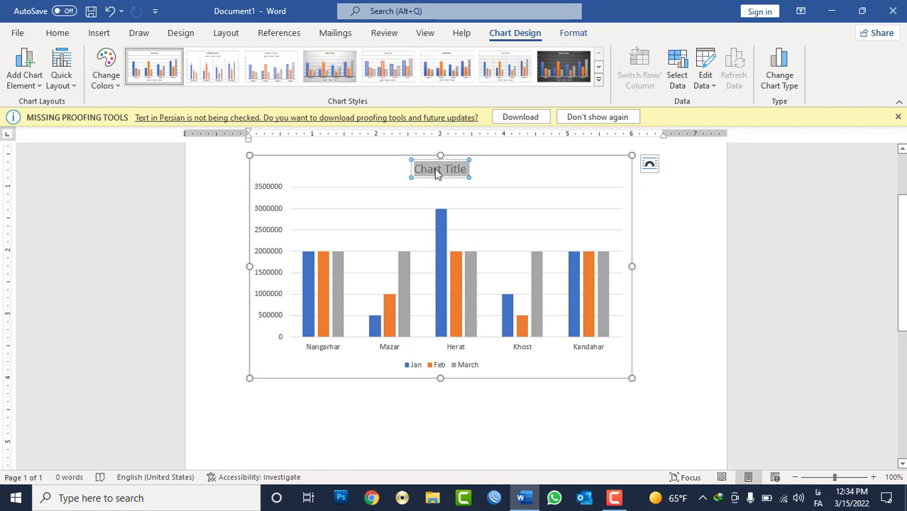
type("د ولا")
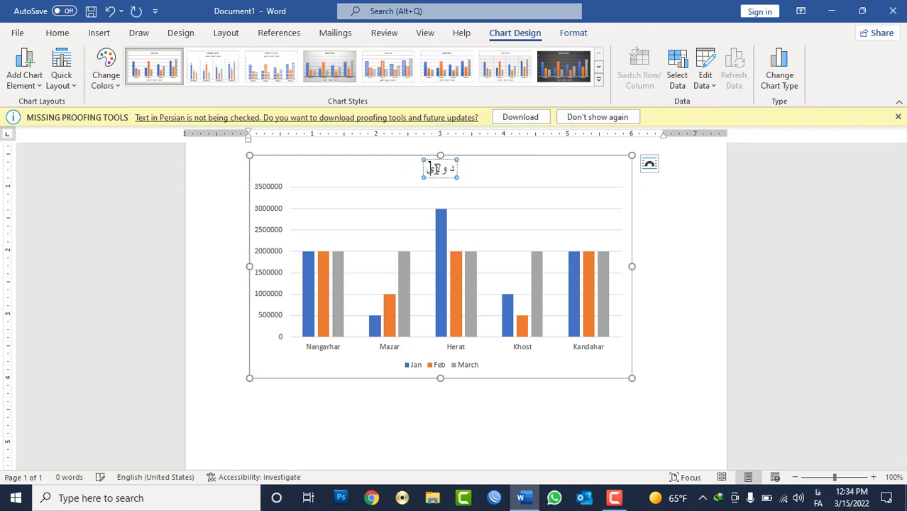
type("یتو")
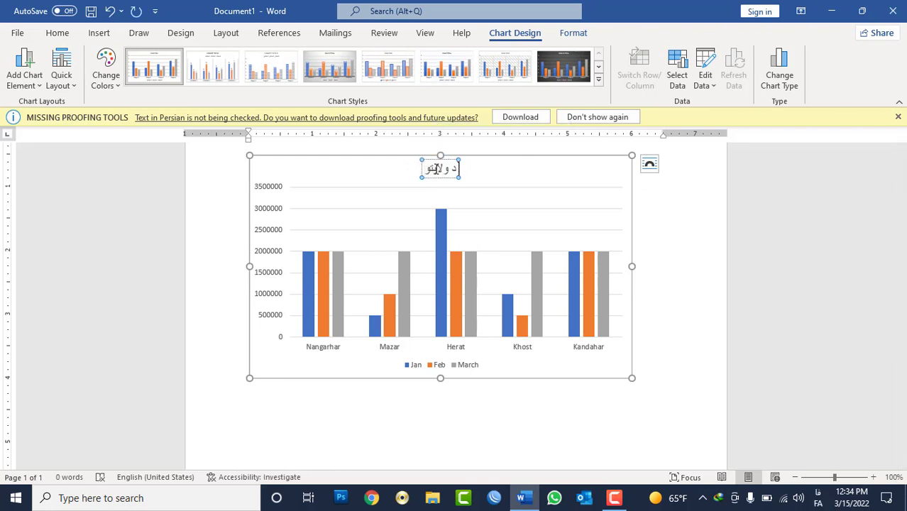
type("ن")
type("و د م")
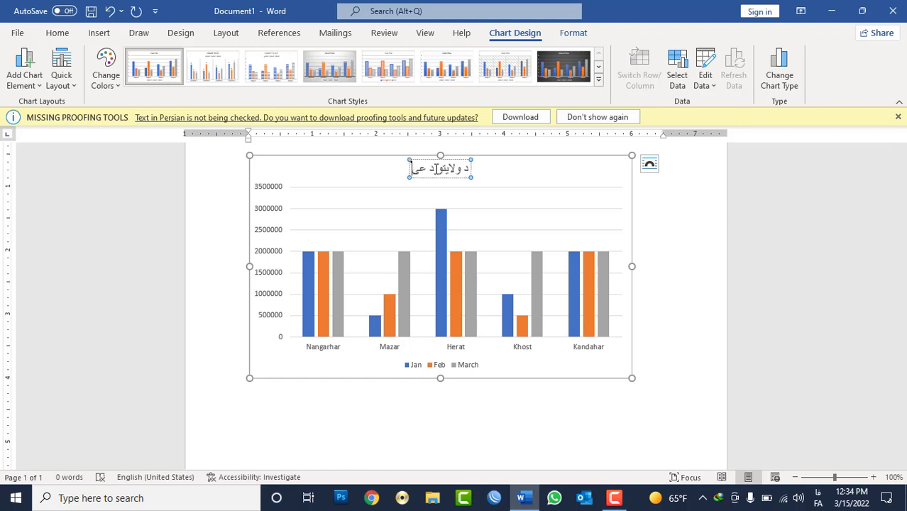
type("اهانه")
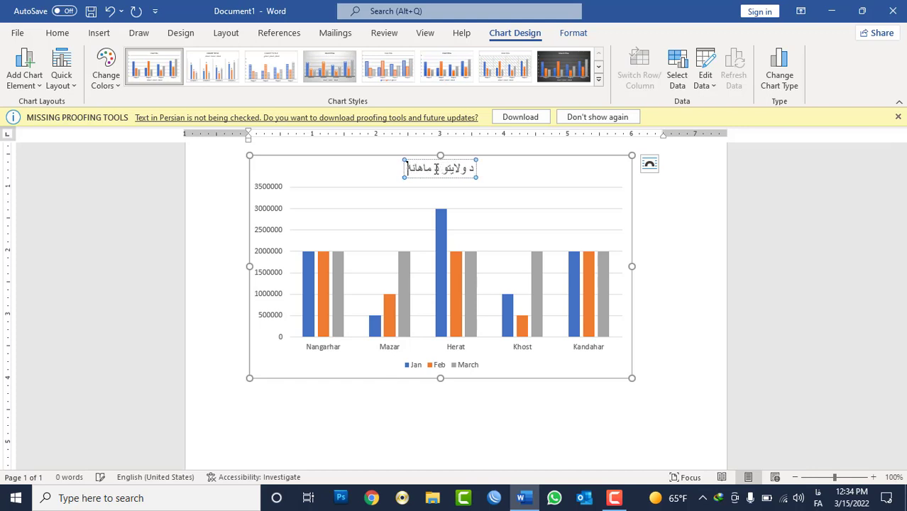
type(" ع")
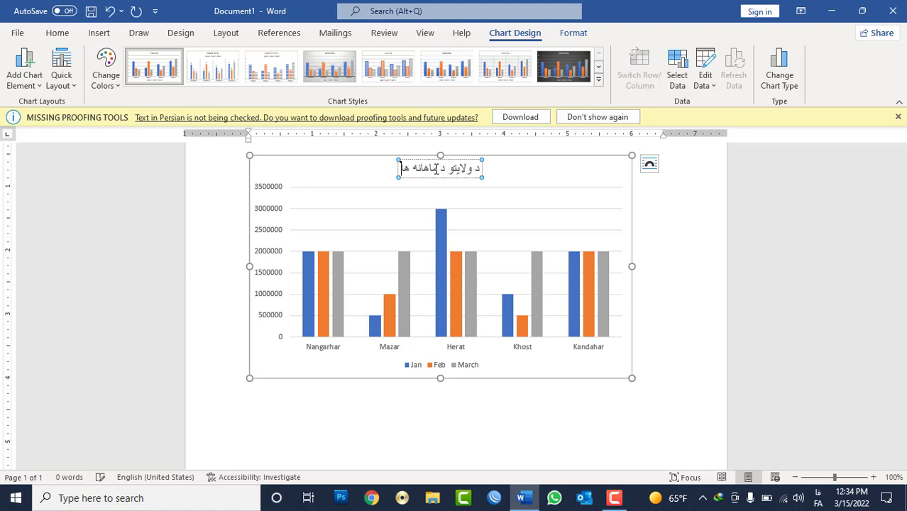
type("اید")
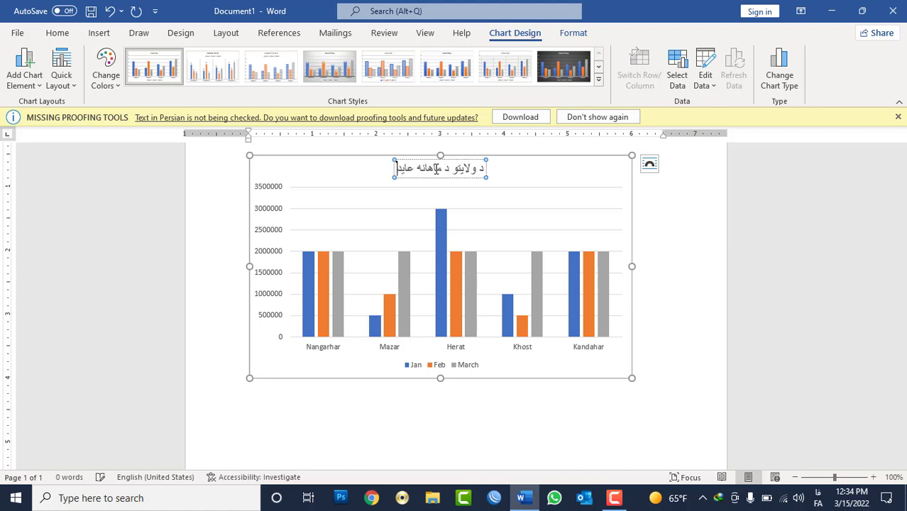
type("اتو گراف")
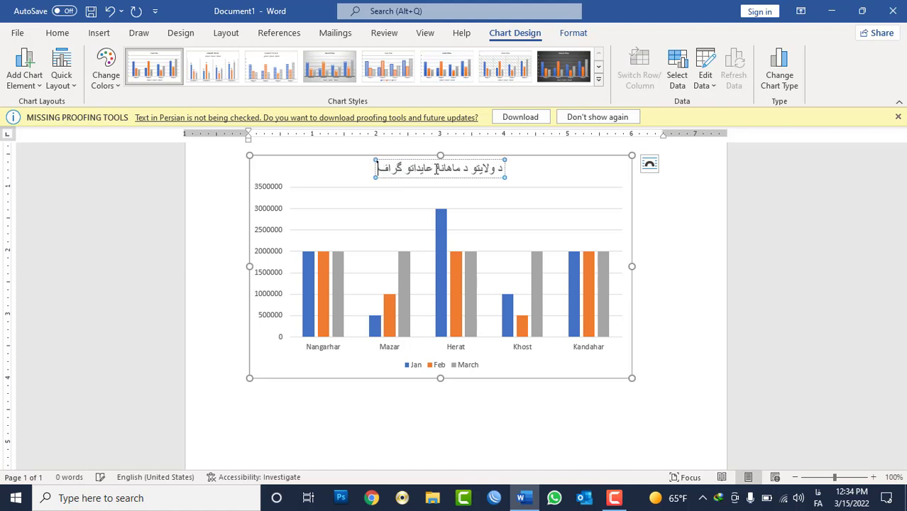
key("ctrl+a")
key("ctrl+c")
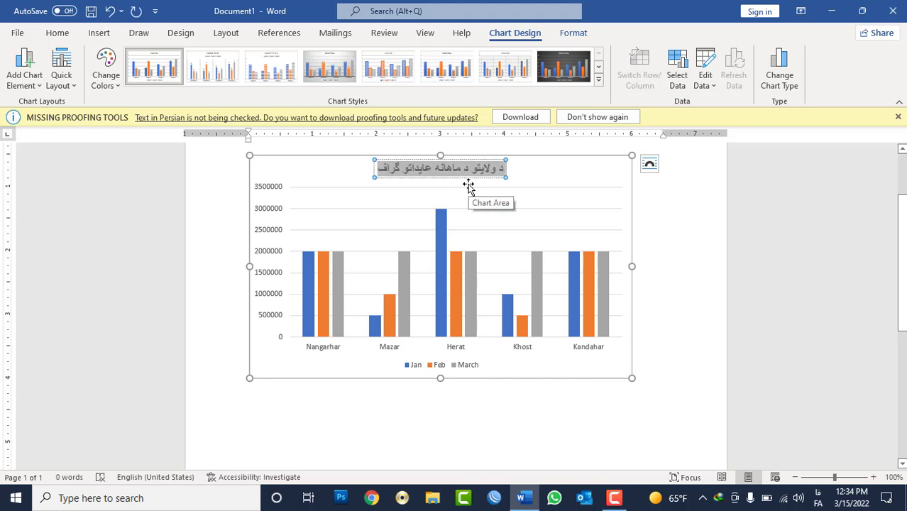
left_click(376, 177)
- Paste the chart's Persian title over the page header heading, remove the extra line, and centre it
left_click(675, 278)
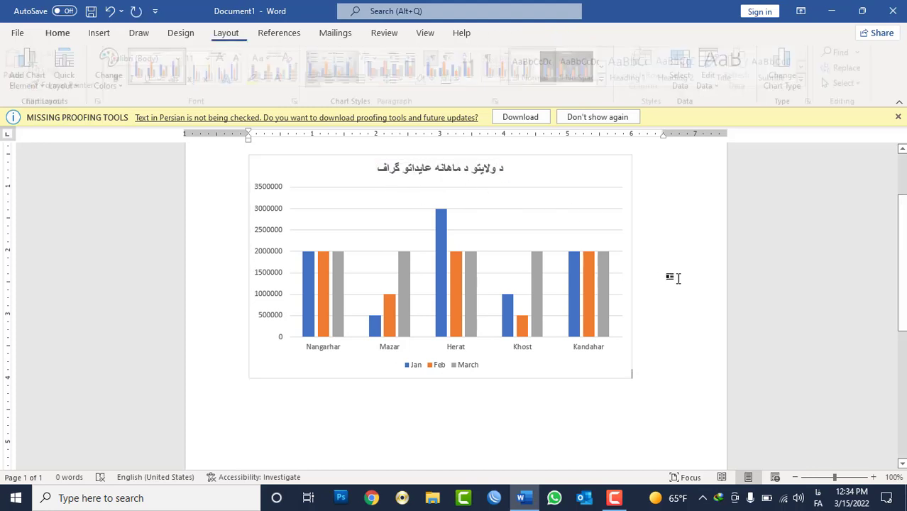
scroll(673, 284, "up", 3)
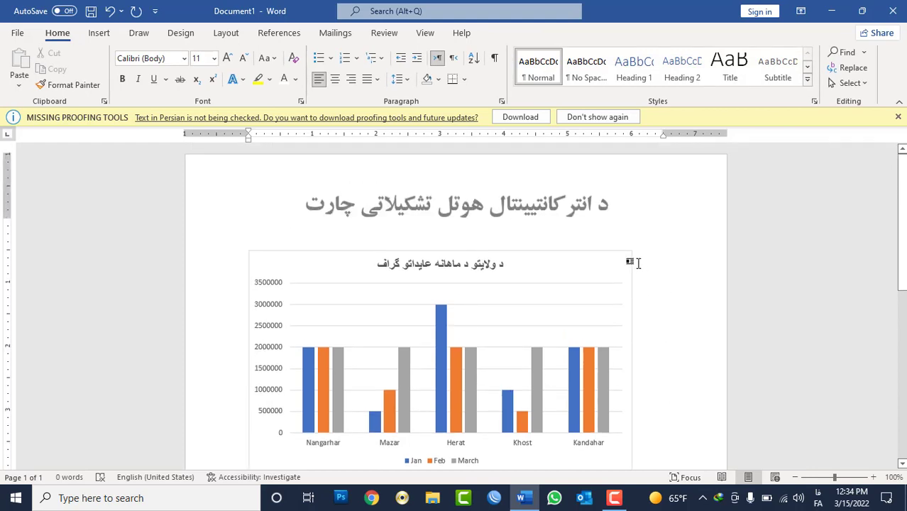
double_click(480, 266)
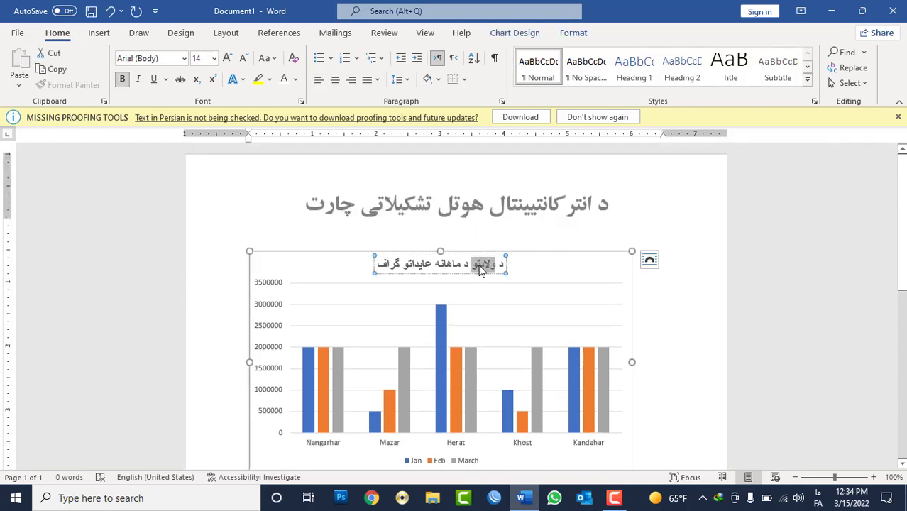
double_click(485, 210)
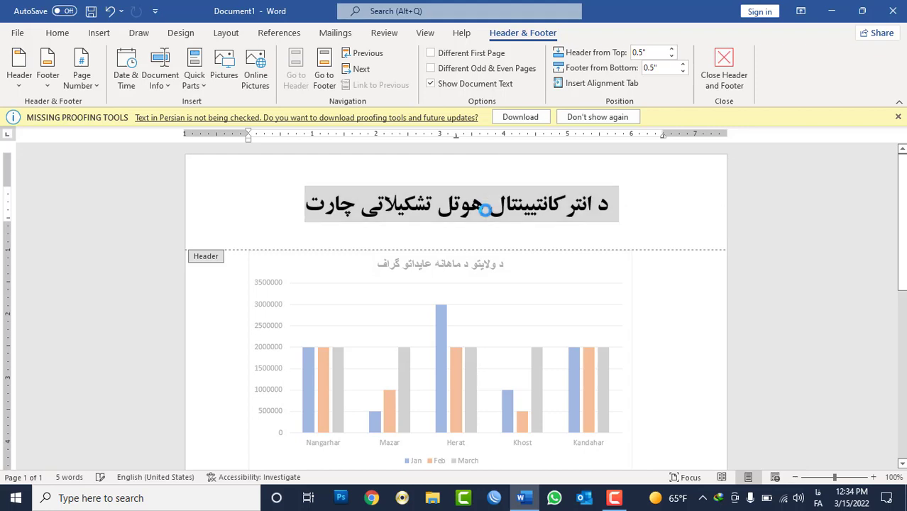
key("ctrl+v")
key("Return")
key("Tab")
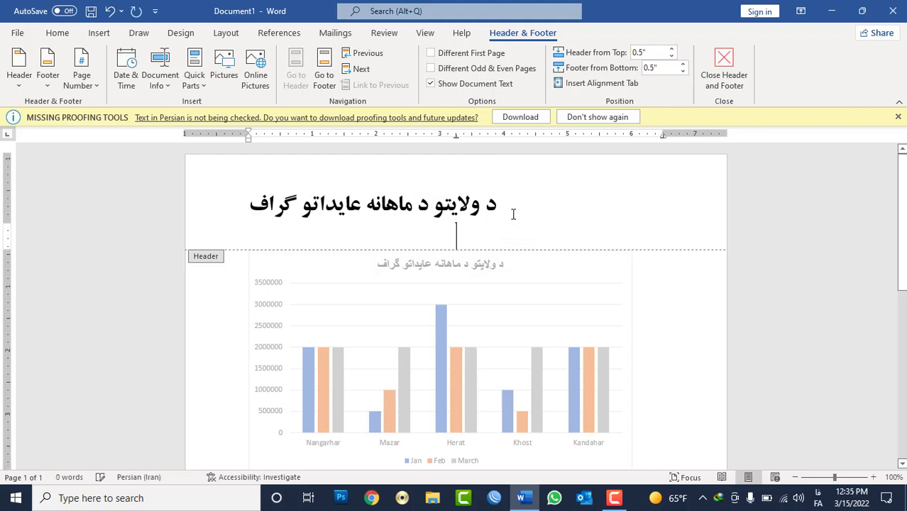
key("BackSpace")
key("BackSpace")
key("ctrl+e")
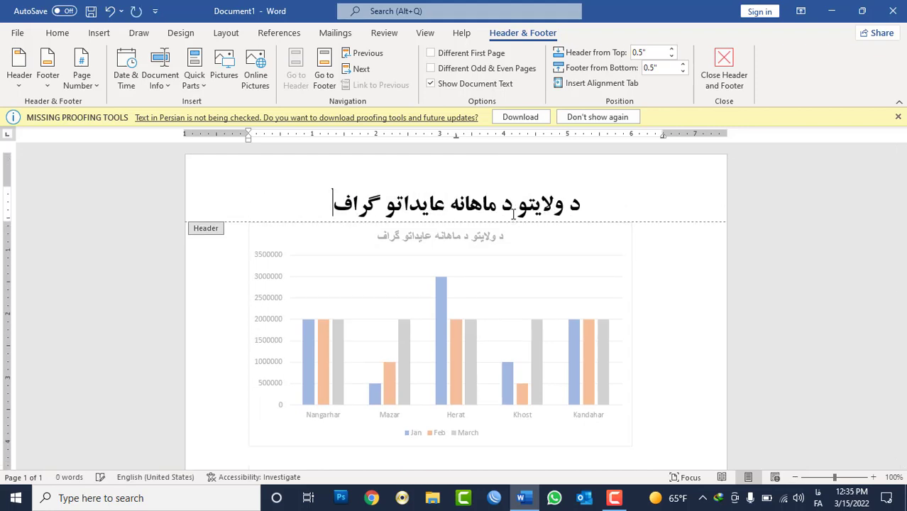
double_click(644, 309)
scroll(633, 299, "down", 2)
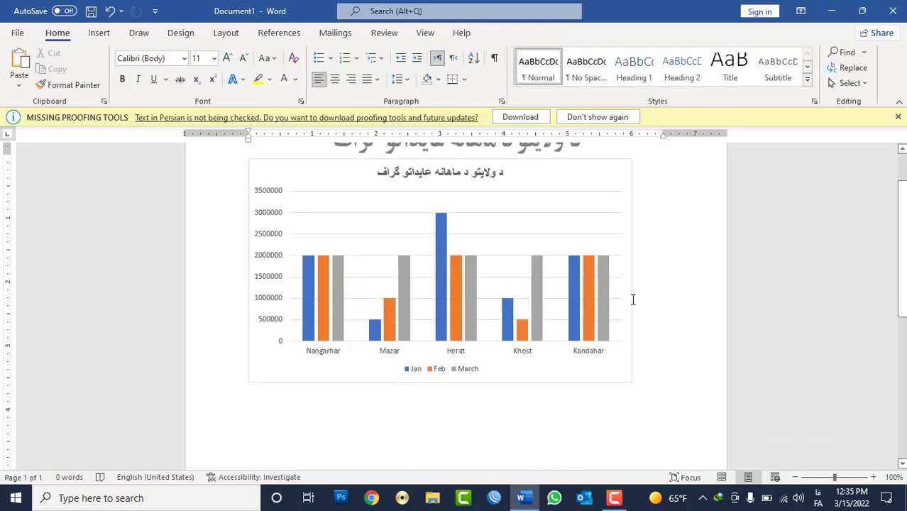
mouse_move(596, 305)
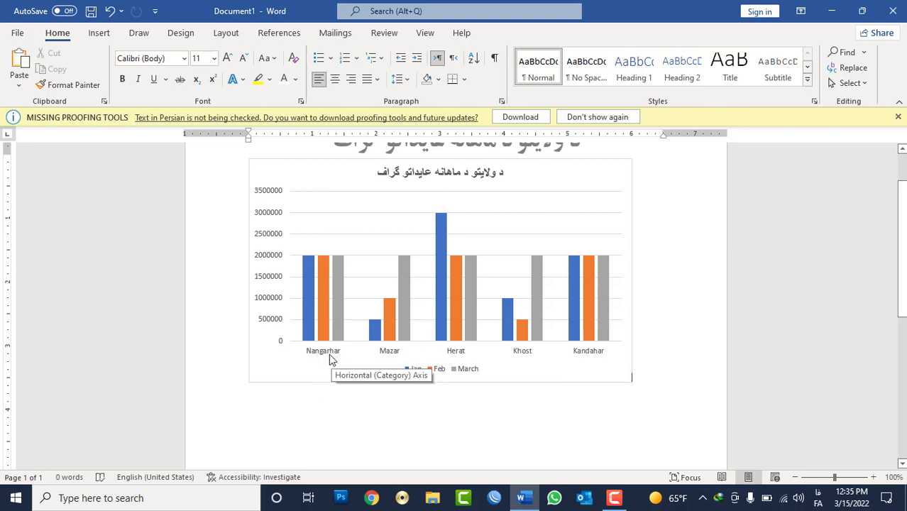
mouse_move(325, 301)
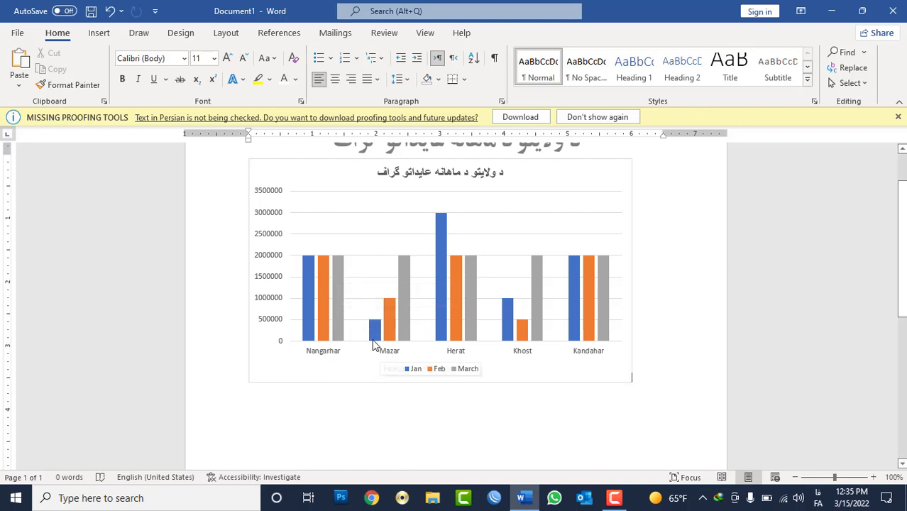
mouse_move(372, 337)
mouse_move(447, 326)
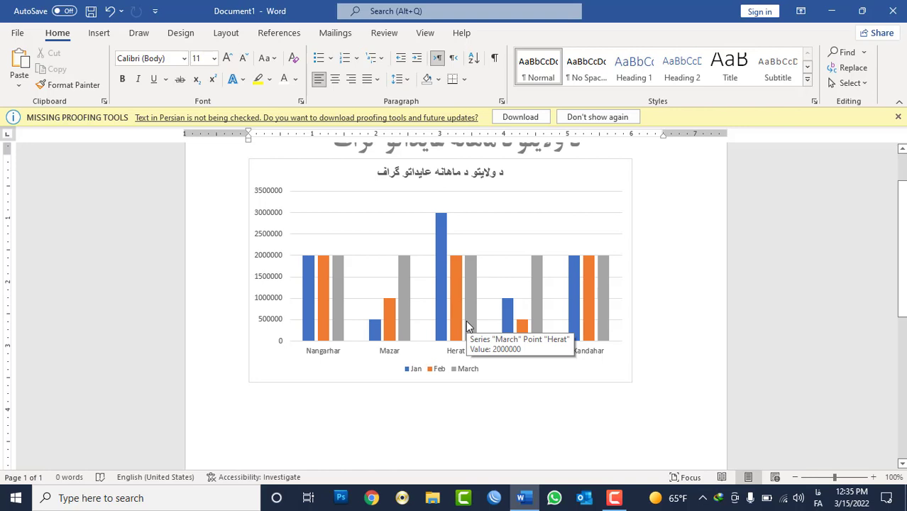
- Apply chart Style 2 with vertical value labels on the bars and legend on top
scroll(511, 348, "up", 2)
left_click(571, 234)
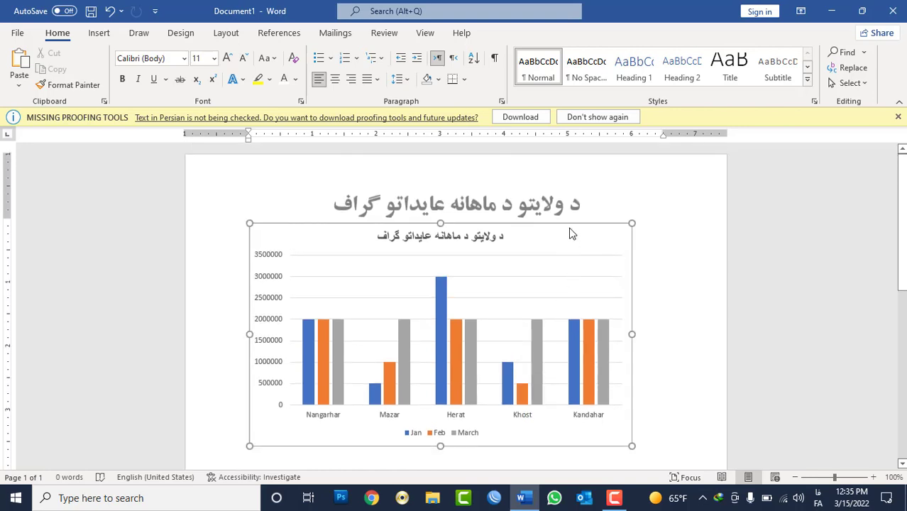
double_click(570, 230)
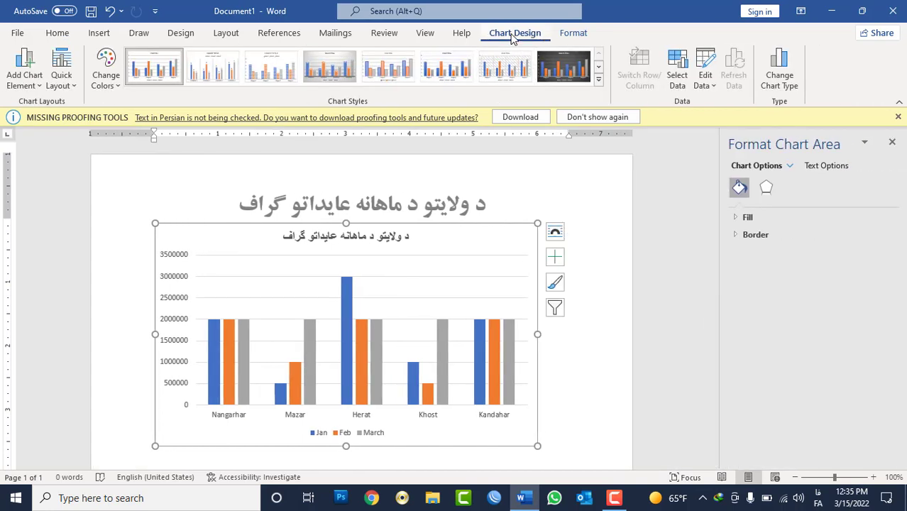
left_click(601, 81)
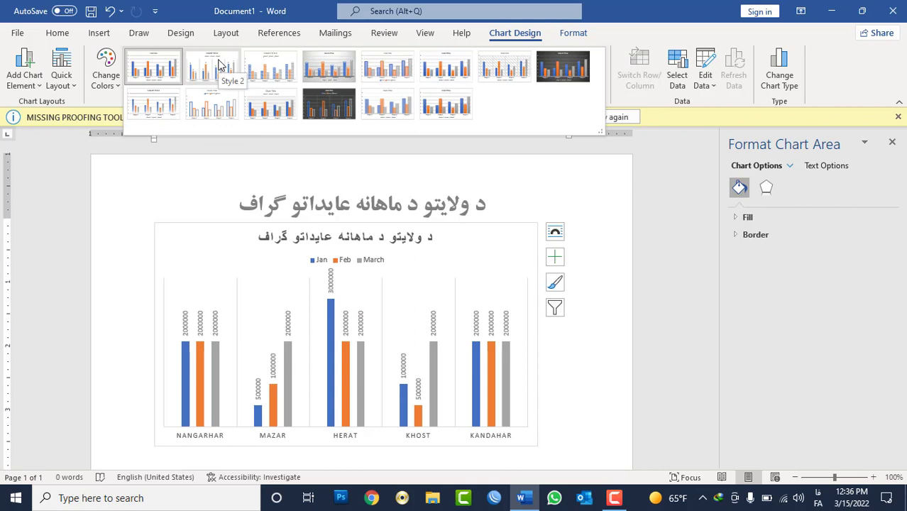
left_click(220, 66)
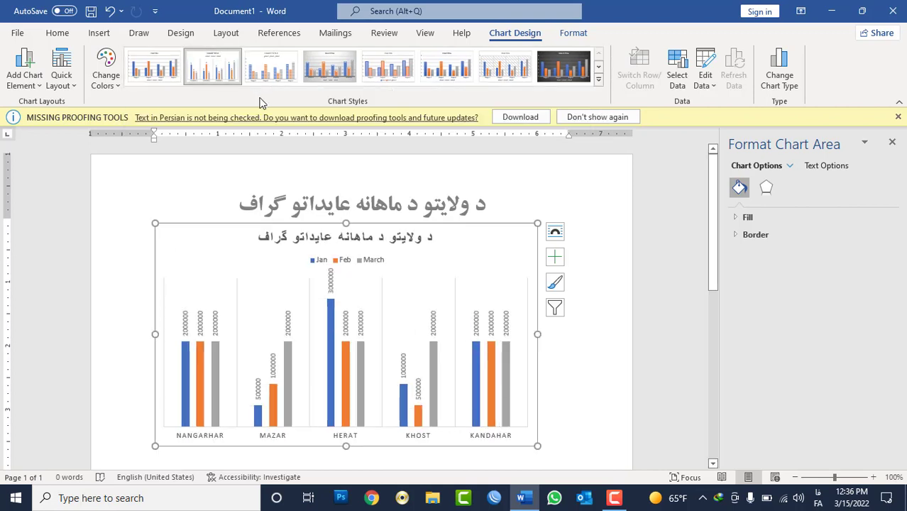
- Dismiss the missing proofing tools notice, close the Format pane, and show the Insert tab
left_click(580, 225)
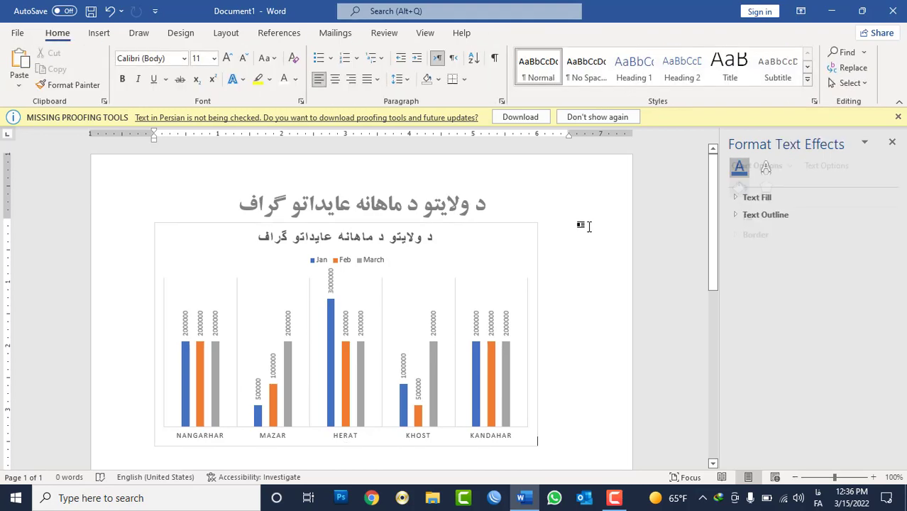
left_click(470, 227)
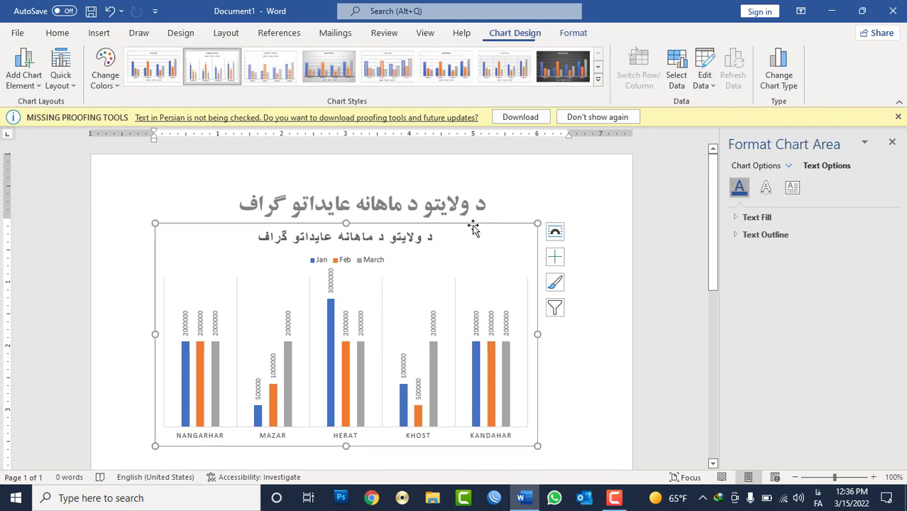
left_click(603, 303)
left_click(899, 117)
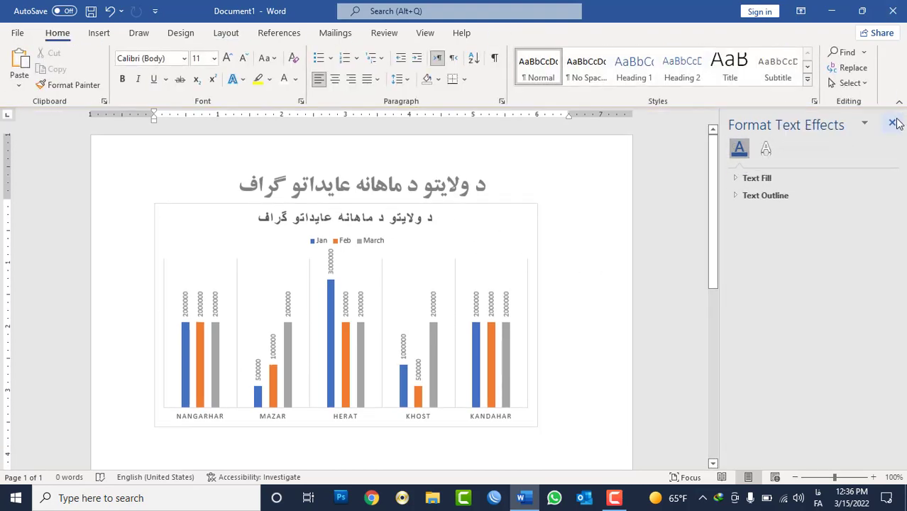
left_click(892, 123)
left_click(99, 33)
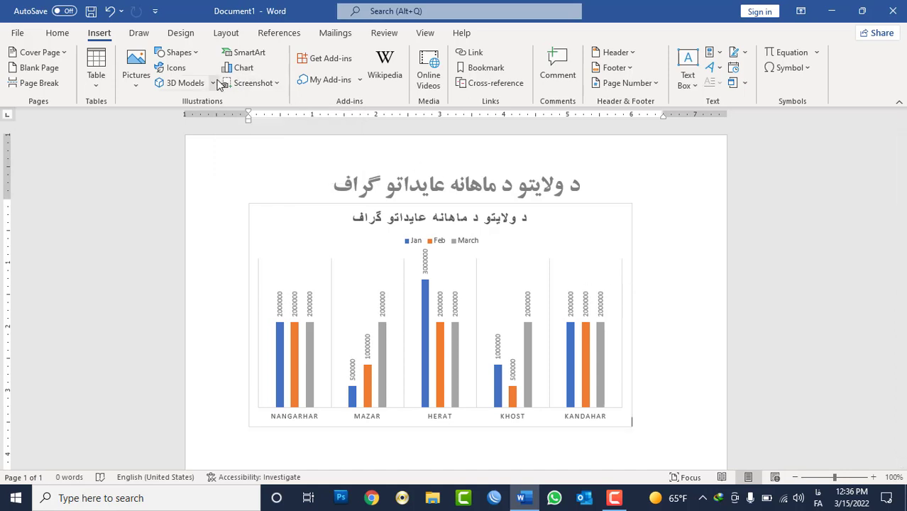
- Delete the provincial bar chart from the page
left_click(630, 315)
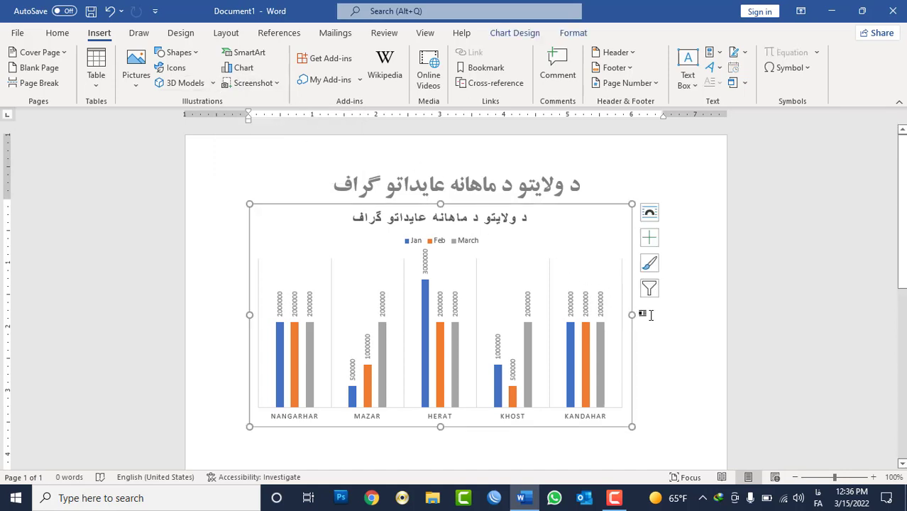
left_click(643, 312)
key("BackSpace")
- Clear the Persian title from the header and return to the empty page body
key("BackSpace")
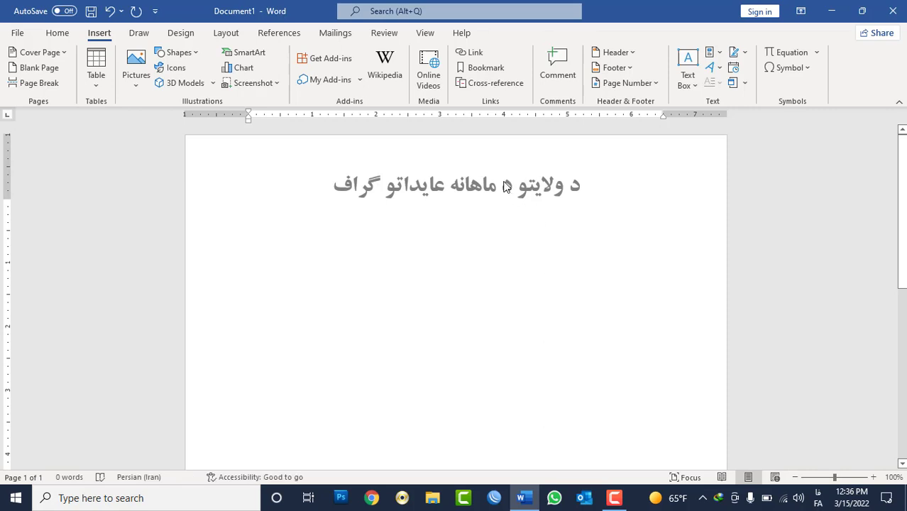
double_click(525, 210)
key("ctrl+a")
key("BackSpace")
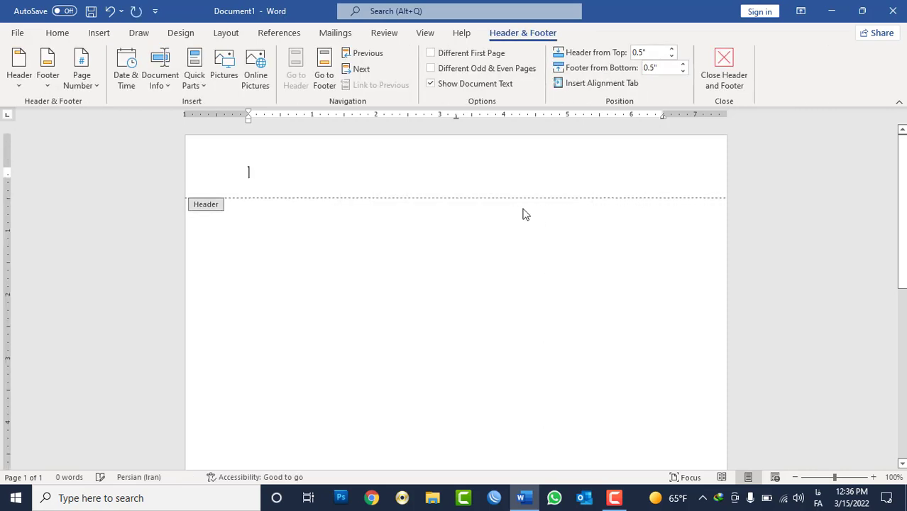
left_click(738, 65)
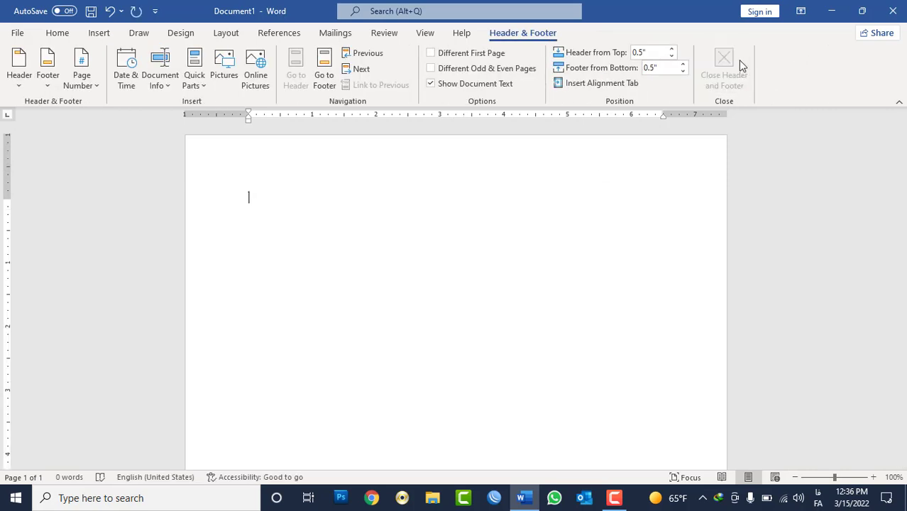
left_click(99, 32)
key("alt+shift")
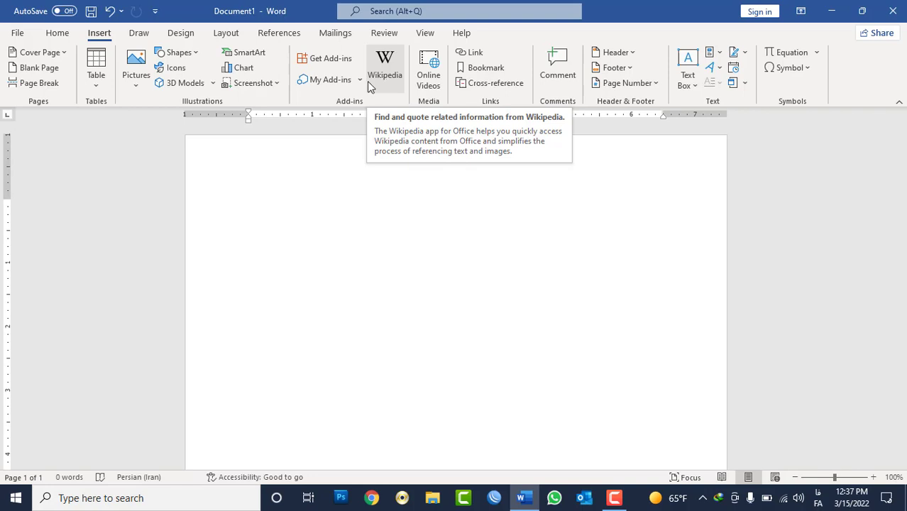
- Add the Wikipedia add-in from the store's Education category and accept its license terms
left_click(328, 62)
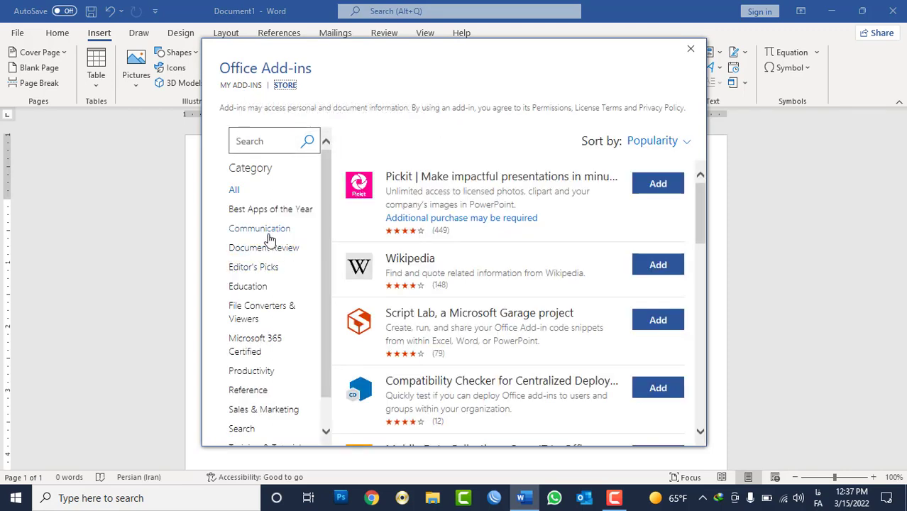
left_click(246, 290)
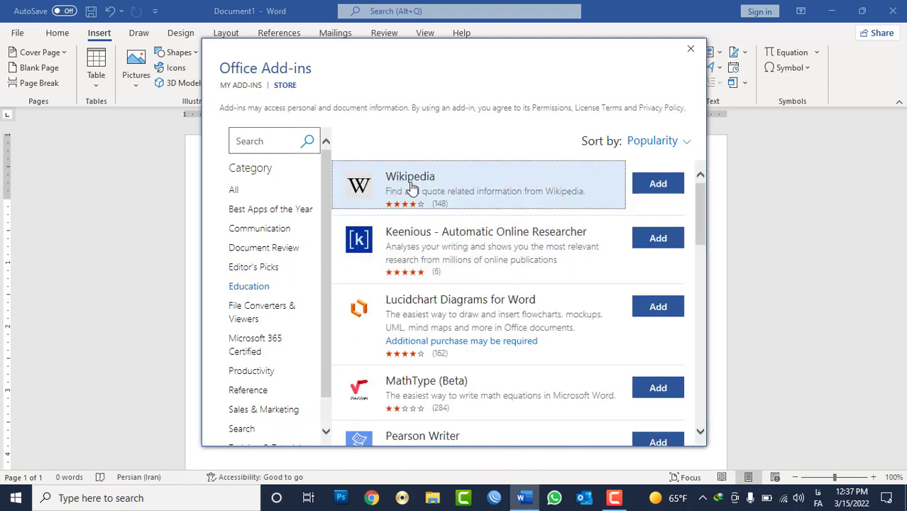
scroll(429, 302, "down", 2)
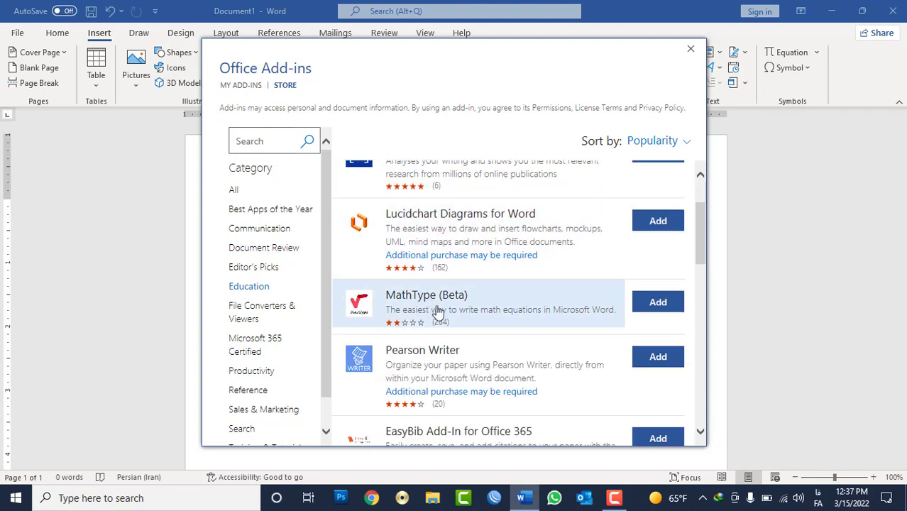
scroll(440, 355, "down", 3)
scroll(441, 348, "down", 3)
scroll(443, 298, "up", 6)
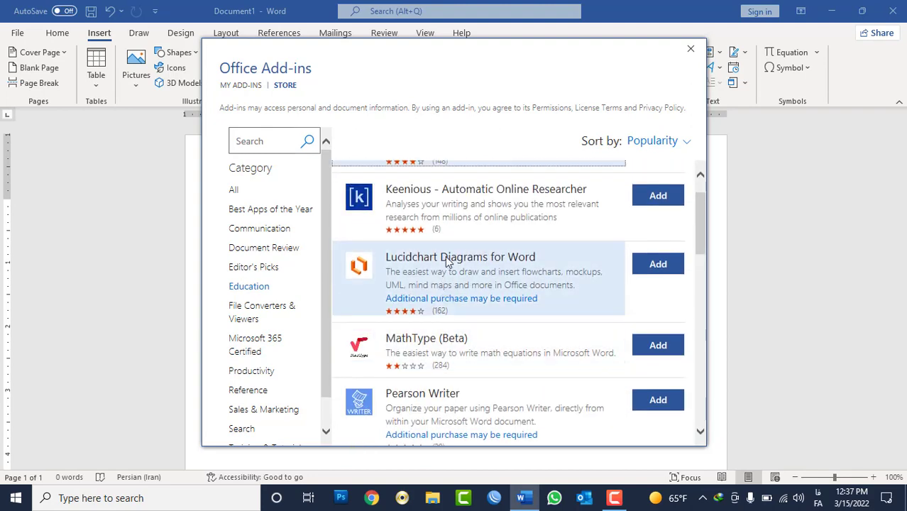
scroll(433, 234, "up", 2)
left_click(662, 183)
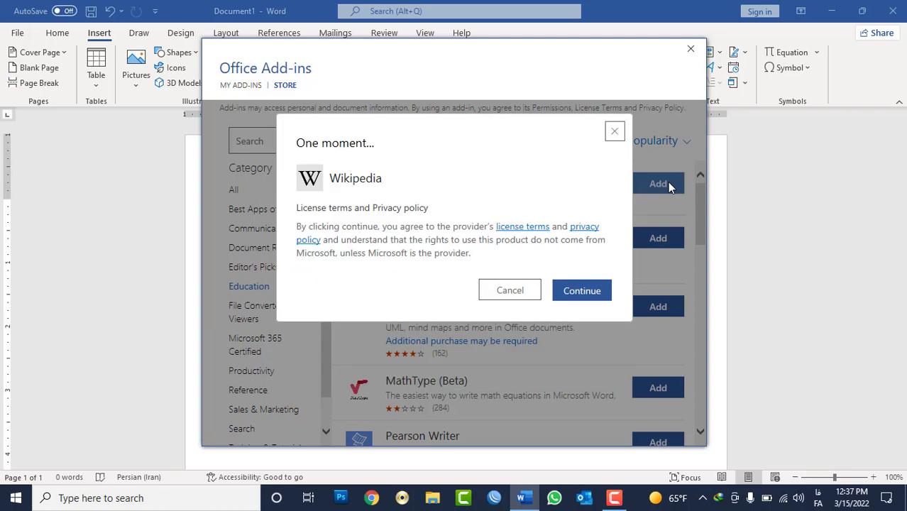
left_click(582, 291)
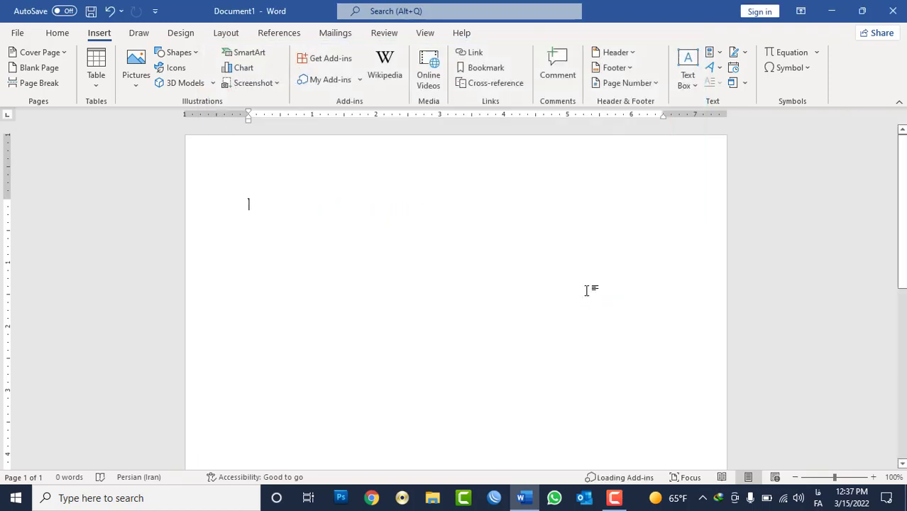
- Open the Wikipedia pane and search it for 'Computer'
left_click(391, 76)
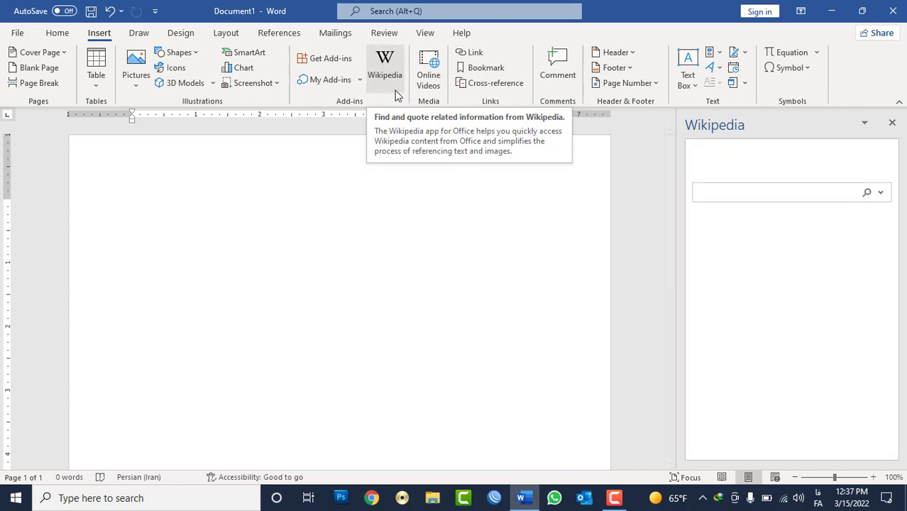
left_click(828, 193)
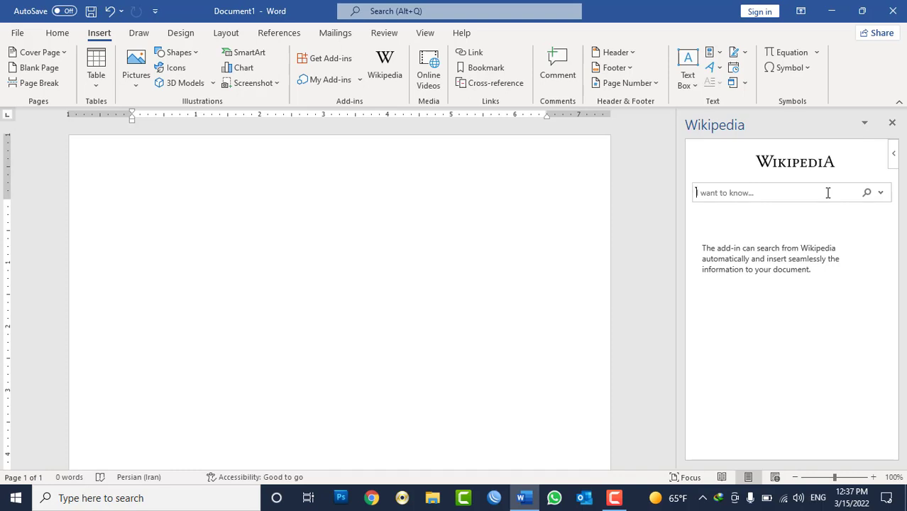
type("Comp")
type("uter")
key("Return")
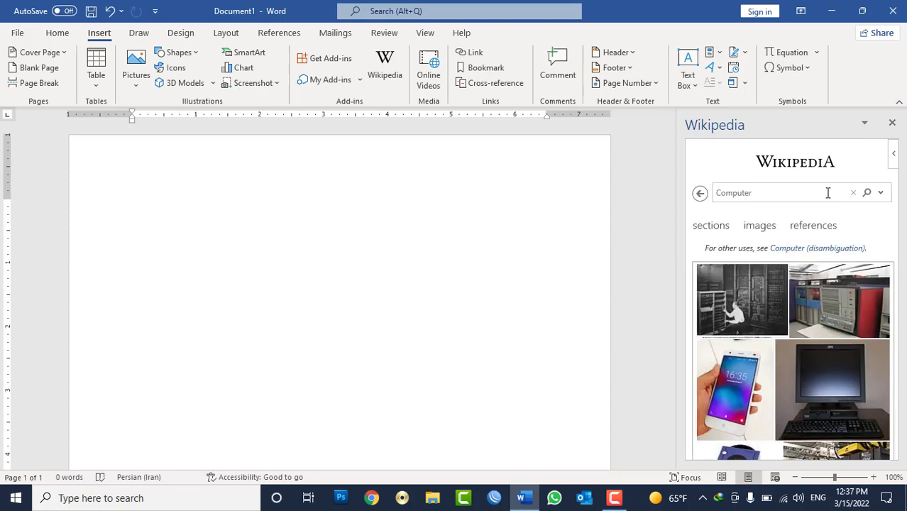
- Scroll through the Computer article in the Wikipedia pane and select the search term
scroll(795, 326, "down", 5)
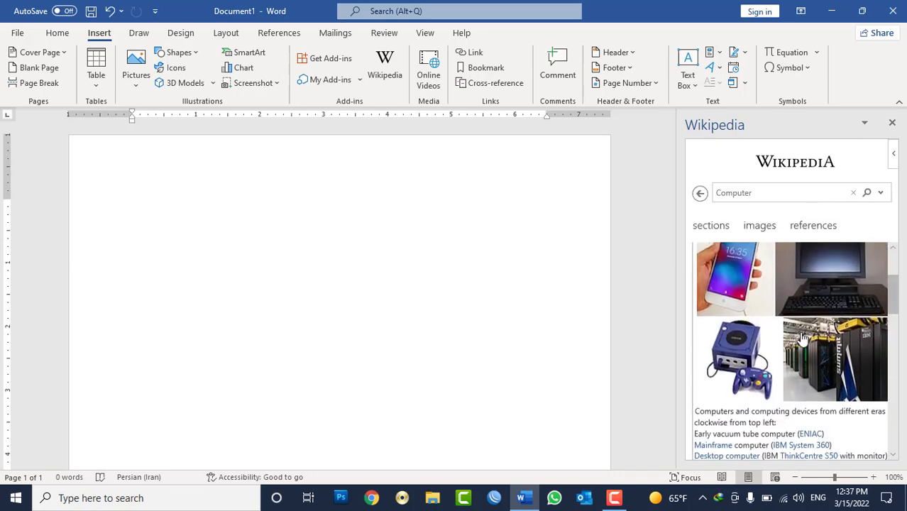
scroll(802, 339, "down", 1)
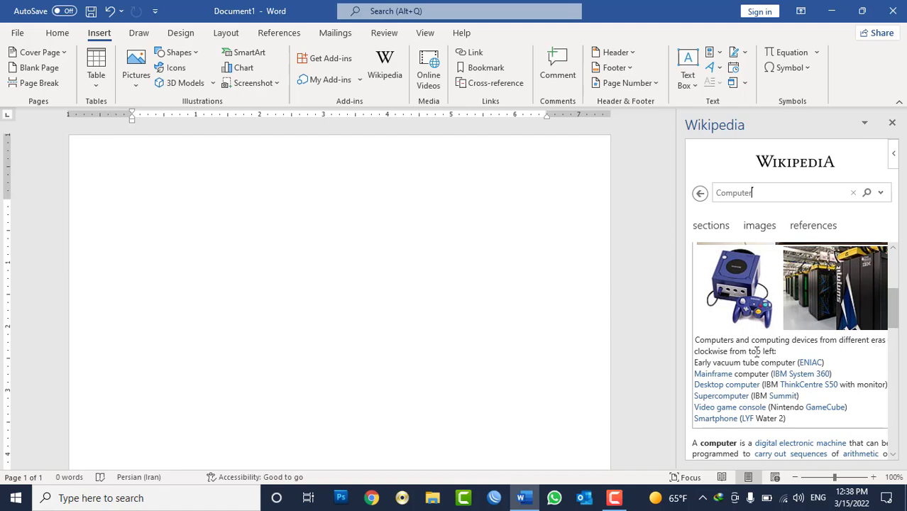
scroll(822, 330, "down", 3)
scroll(817, 284, "up", 3)
scroll(781, 305, "down", 4)
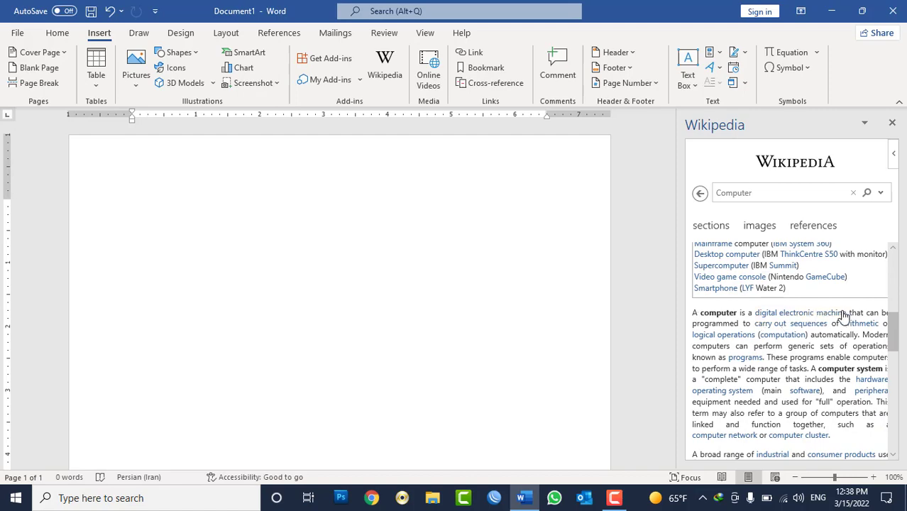
scroll(843, 316, "down", 1)
scroll(805, 370, "down", 3)
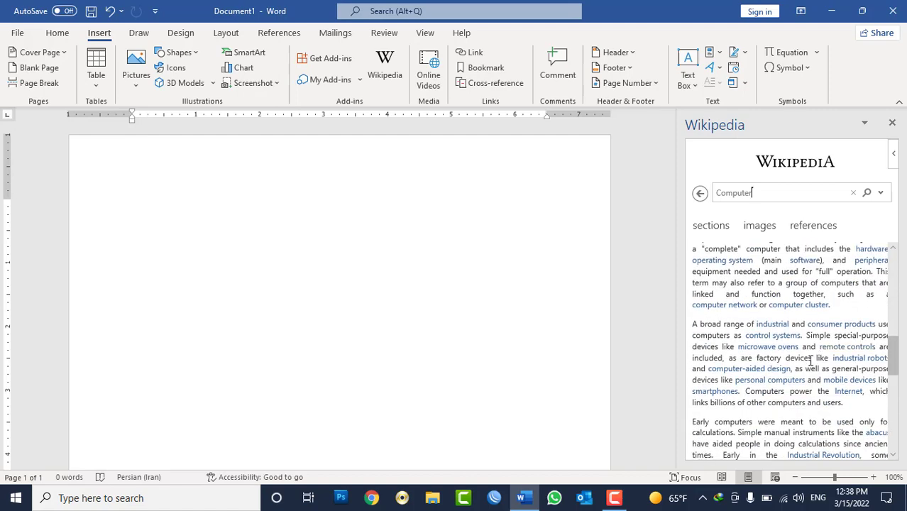
scroll(805, 370, "down", 3)
scroll(806, 370, "down", 3)
scroll(805, 370, "down", 1)
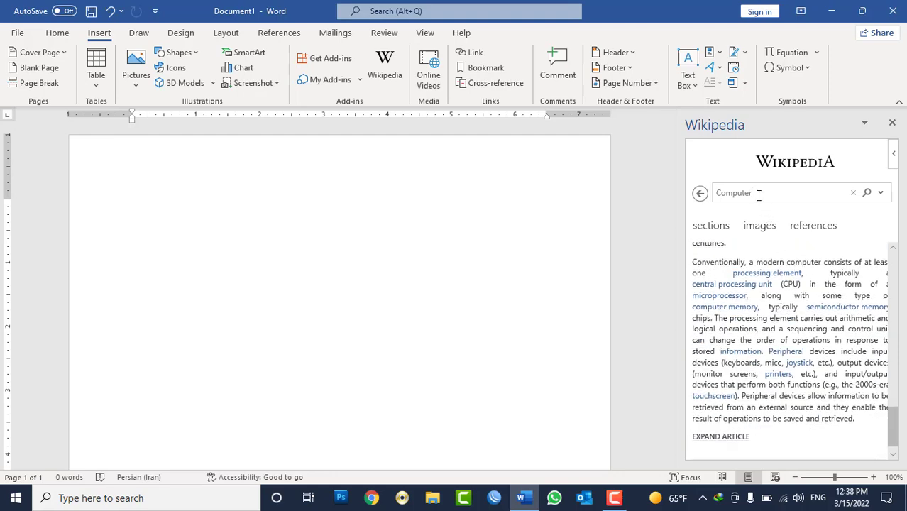
left_click_drag(755, 193, 714, 200)
- Search Wikipedia for 'Afghanistan', then start replacing the term with 'Key'
type("Afghan")
type("istan")
key("Return")
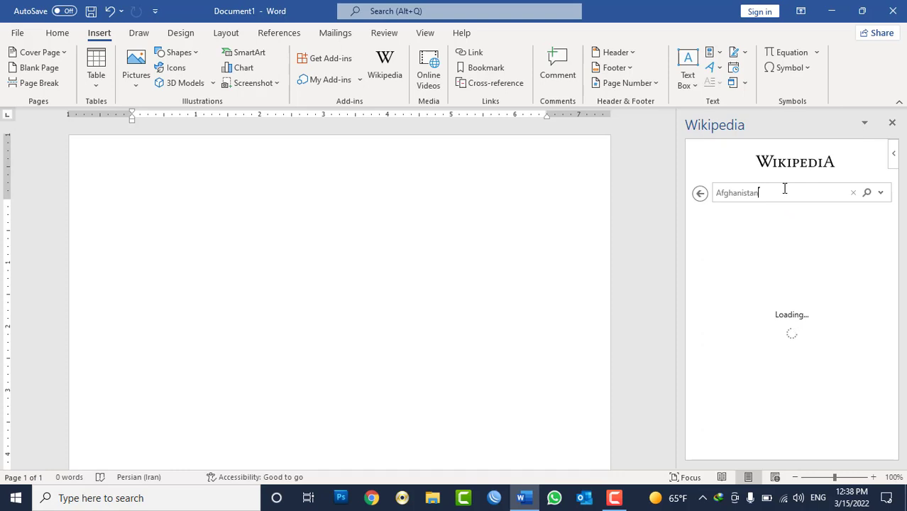
key("ctrl+a")
type("Key")
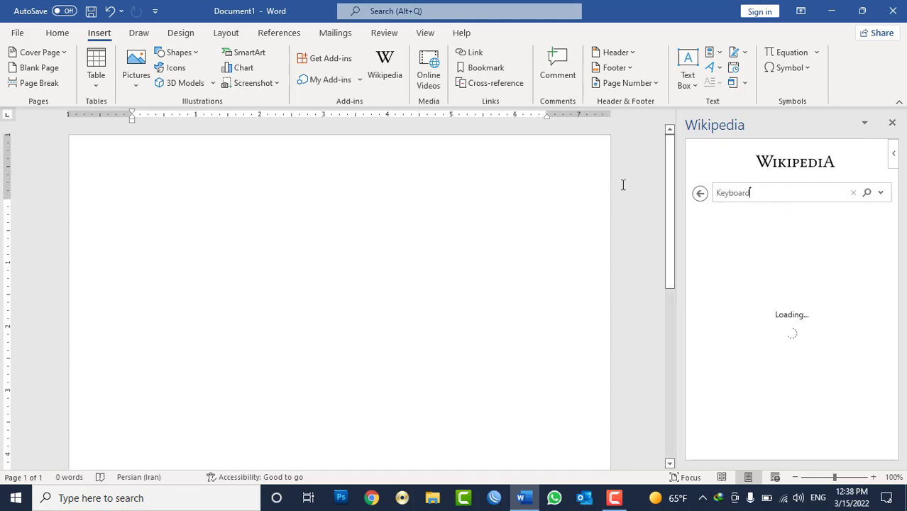
- Reopen the Wikipedia pane, search for 'Keyboard' and view its images
left_click(892, 122)
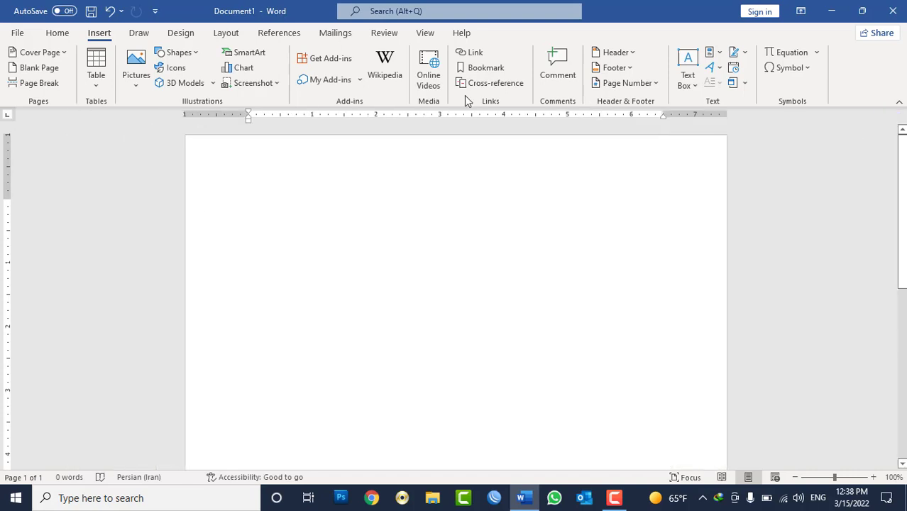
left_click(385, 75)
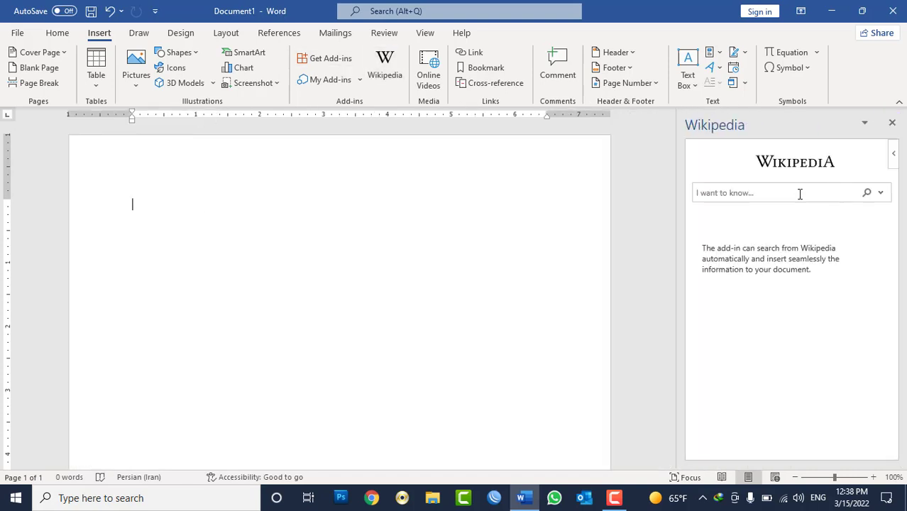
left_click(800, 193)
type("Keyb")
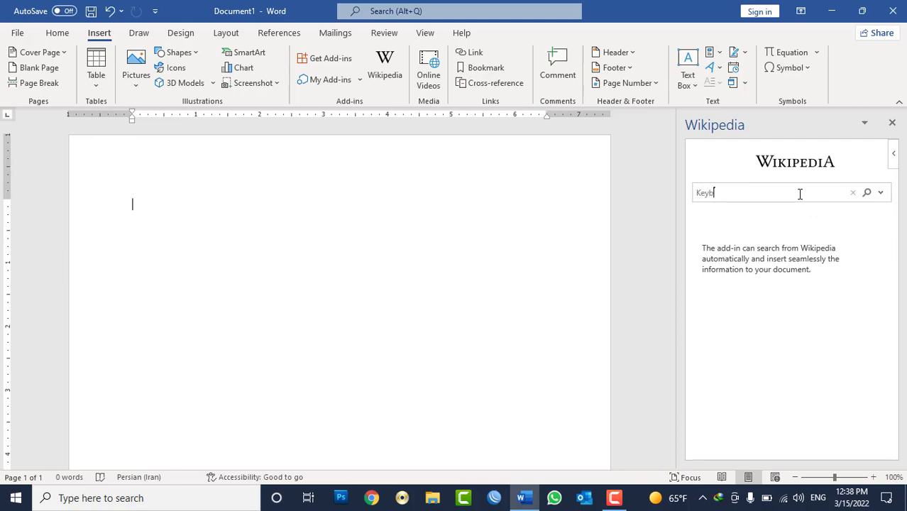
type("oard")
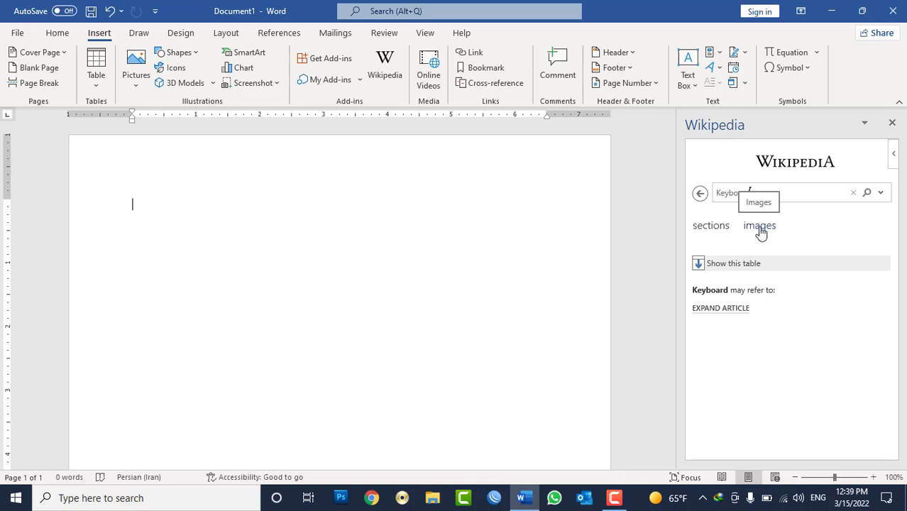
left_click(759, 226)
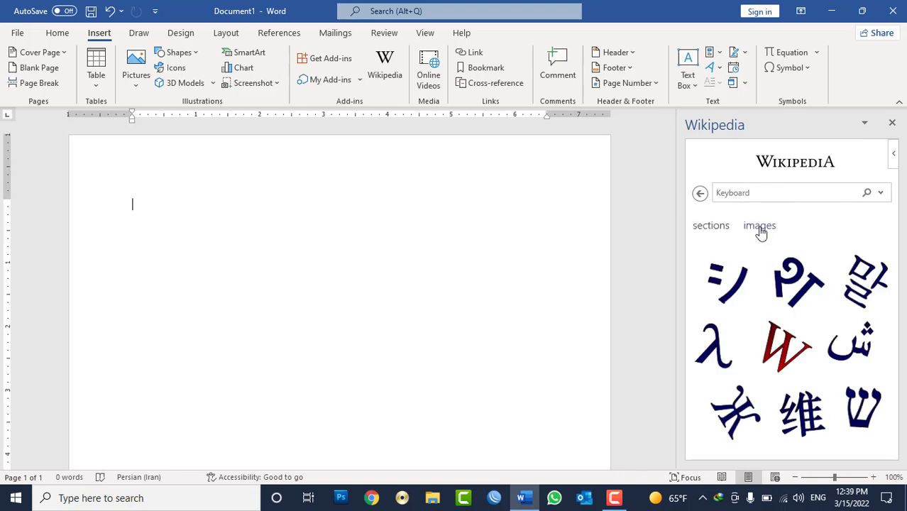
mouse_move(760, 297)
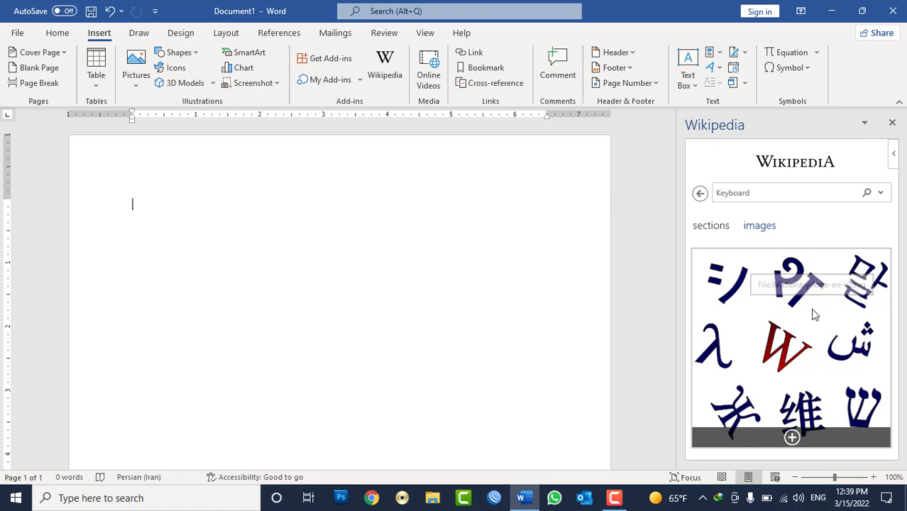
left_click_drag(759, 192, 700, 204)
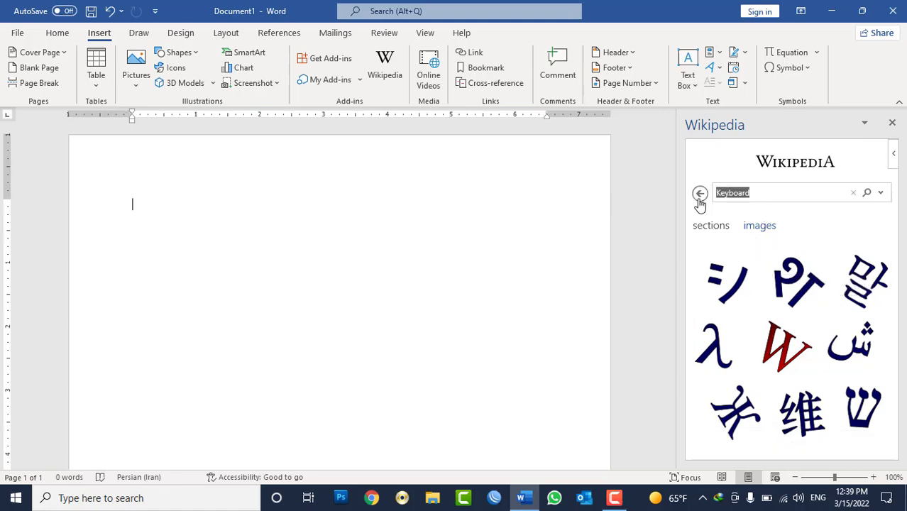
- Search Wikipedia for 'Afghanistan' and scroll through the article
type("Afghanistan")
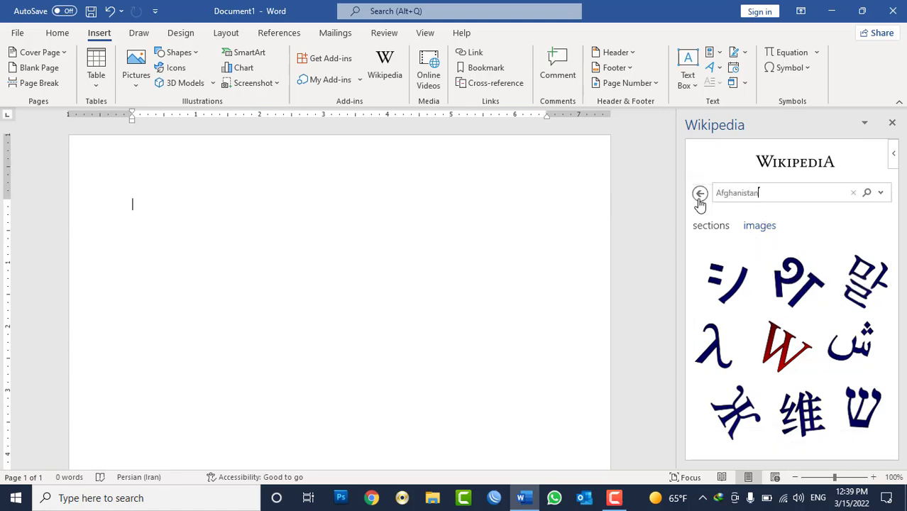
key("Return")
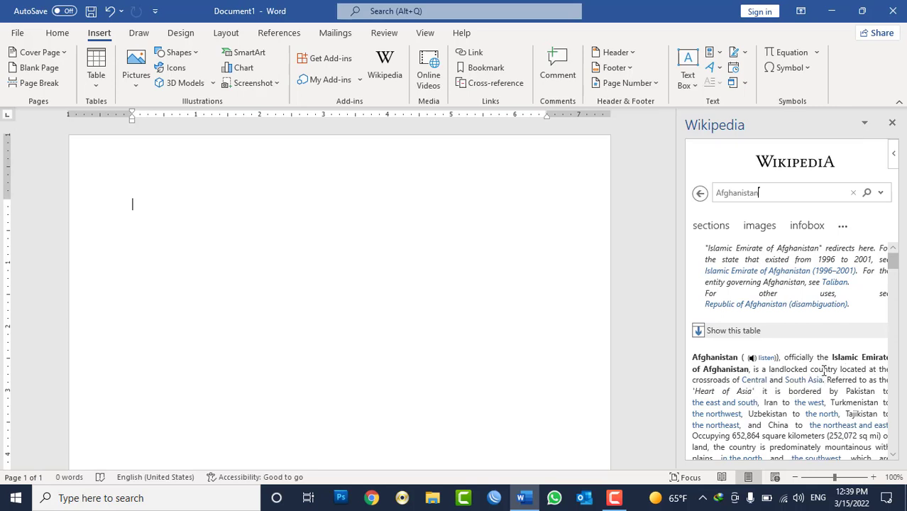
scroll(844, 367, "down", 1)
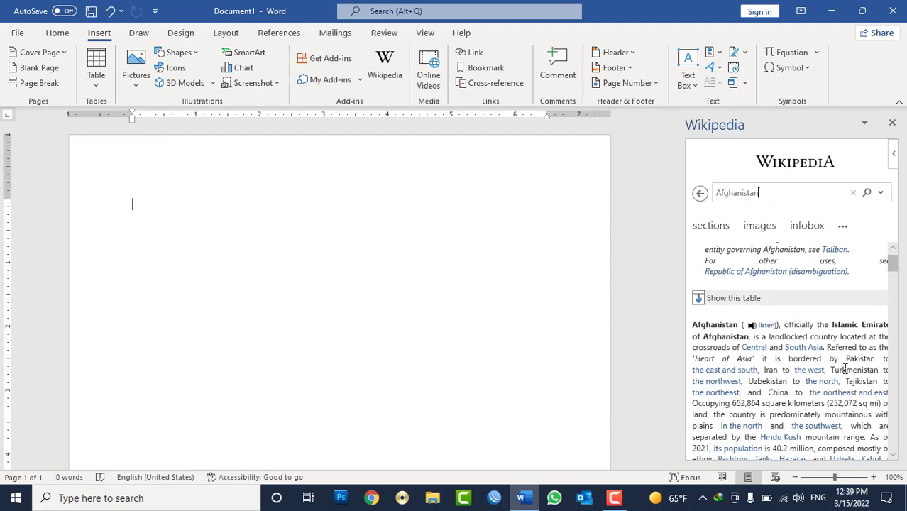
scroll(840, 402, "down", 1)
scroll(788, 418, "down", 4)
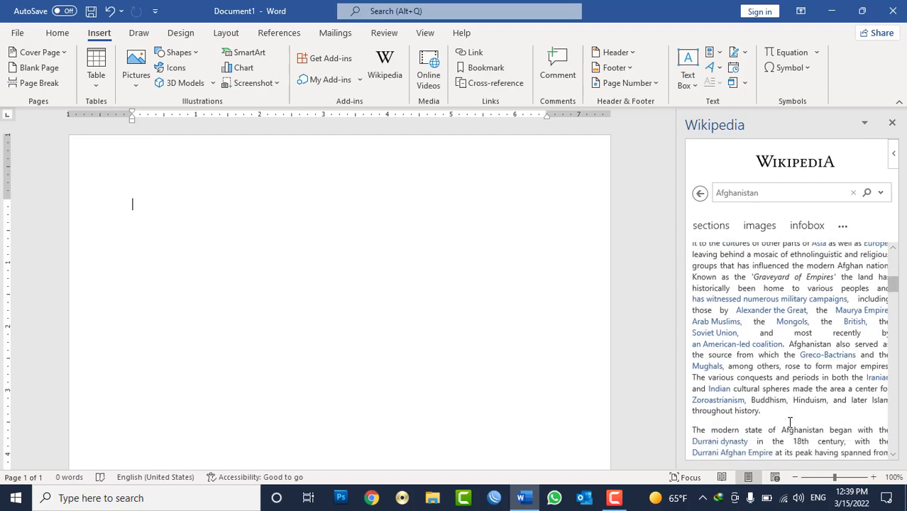
scroll(780, 383, "down", 4)
scroll(770, 347, "down", 3)
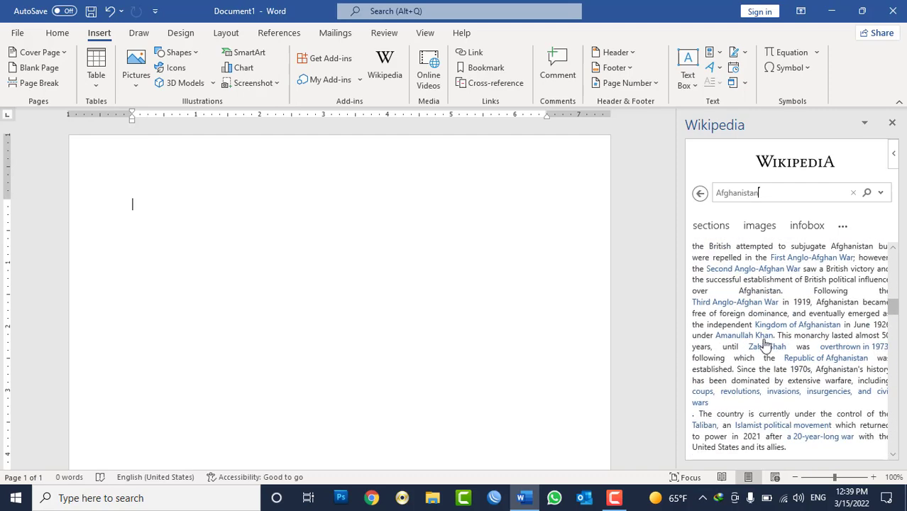
- Show the Afghanistan article's images and scroll through the picture list
left_click(762, 232)
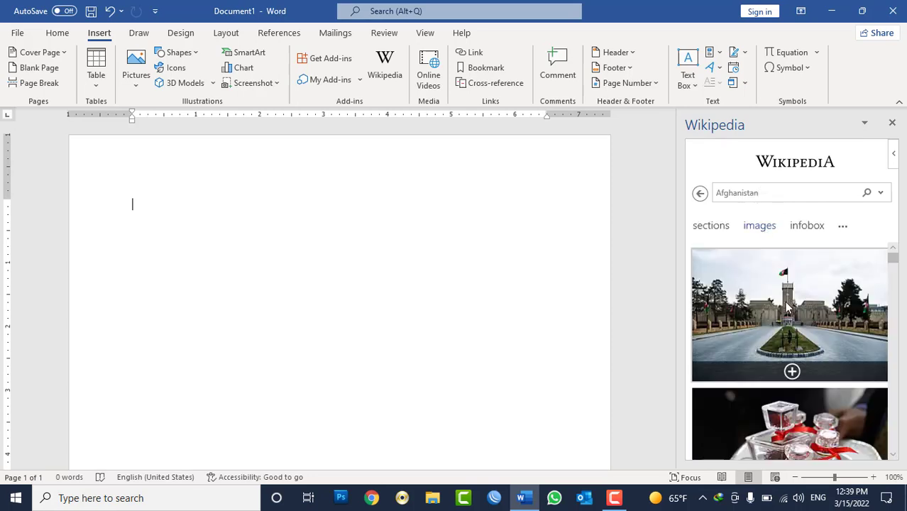
scroll(788, 319, "down", 5)
scroll(785, 307, "down", 4)
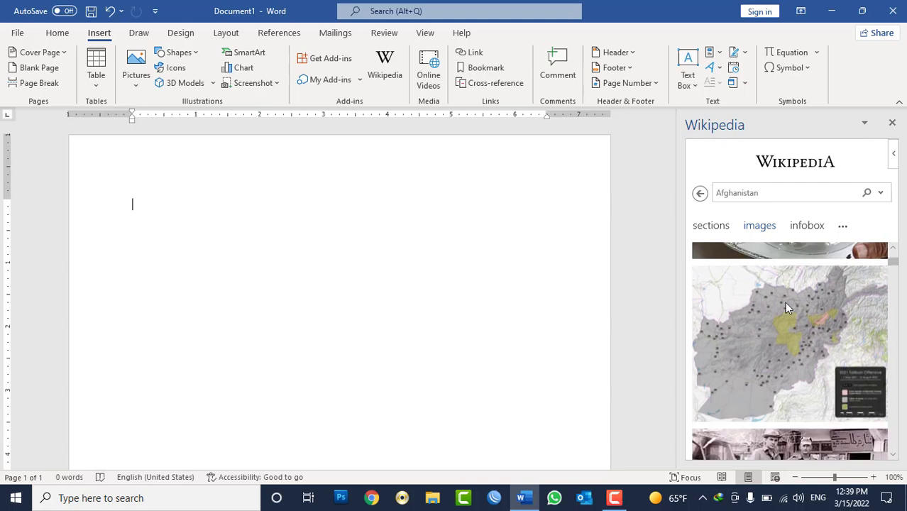
scroll(786, 307, "down", 2)
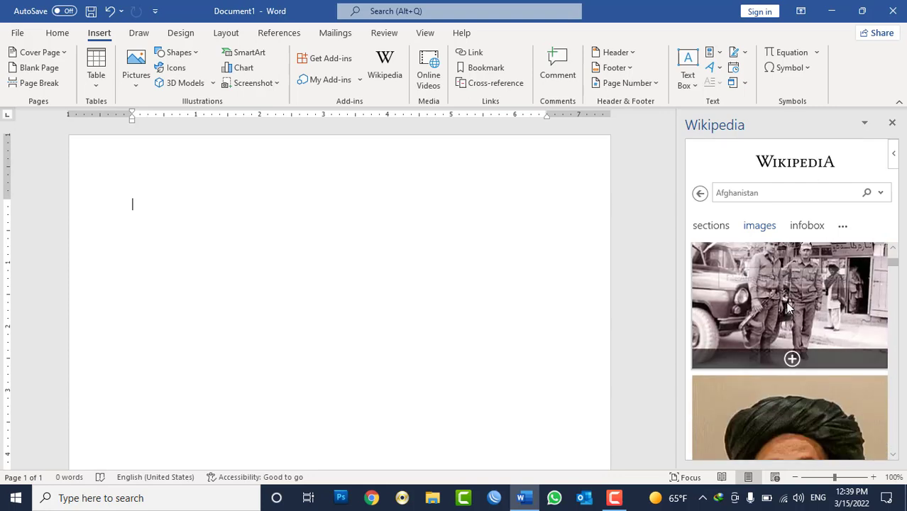
scroll(786, 305, "down", 4)
scroll(785, 301, "down", 2)
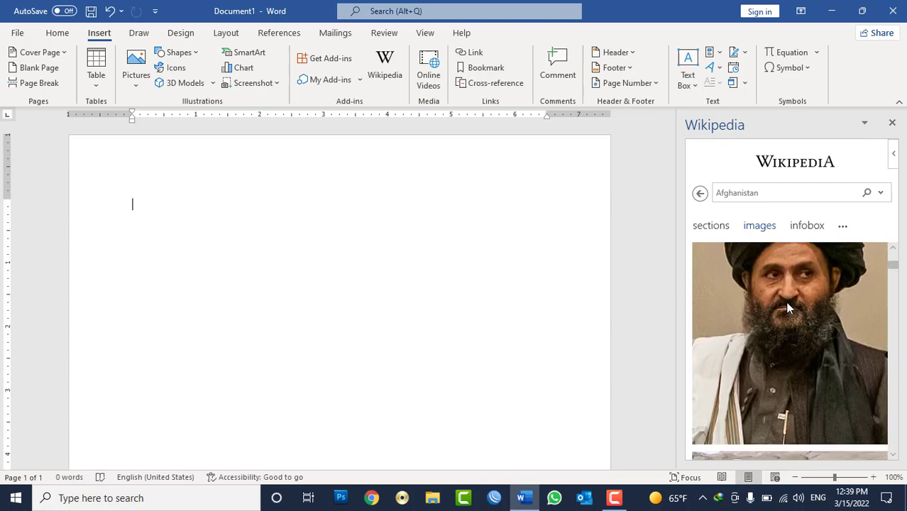
scroll(785, 302, "up", 4)
scroll(787, 305, "down", 2)
scroll(793, 306, "up", 2)
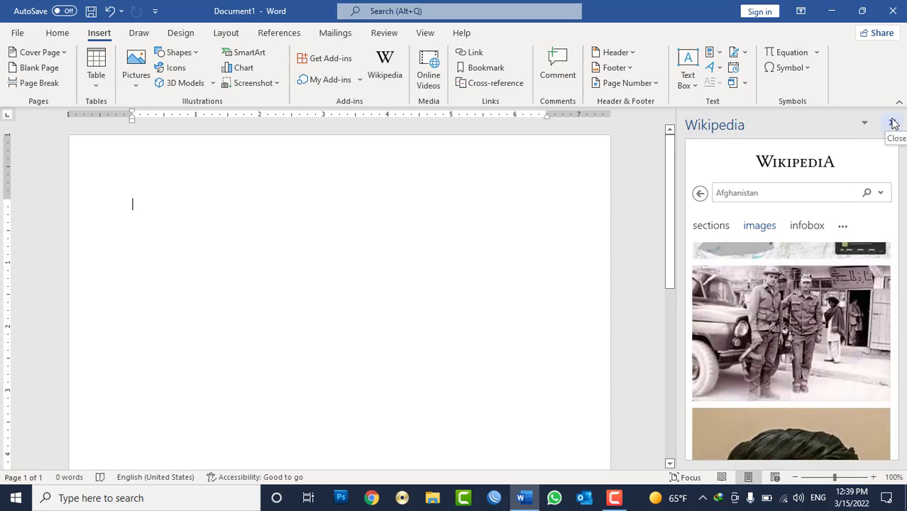
- Close the Wikipedia pane and dismiss the accidentally opened Run dialog
left_click(892, 123)
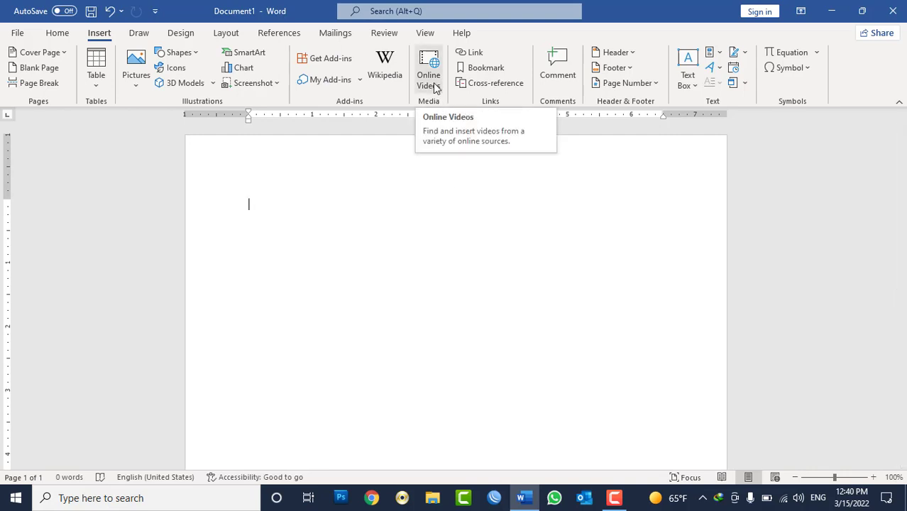
key("super+r")
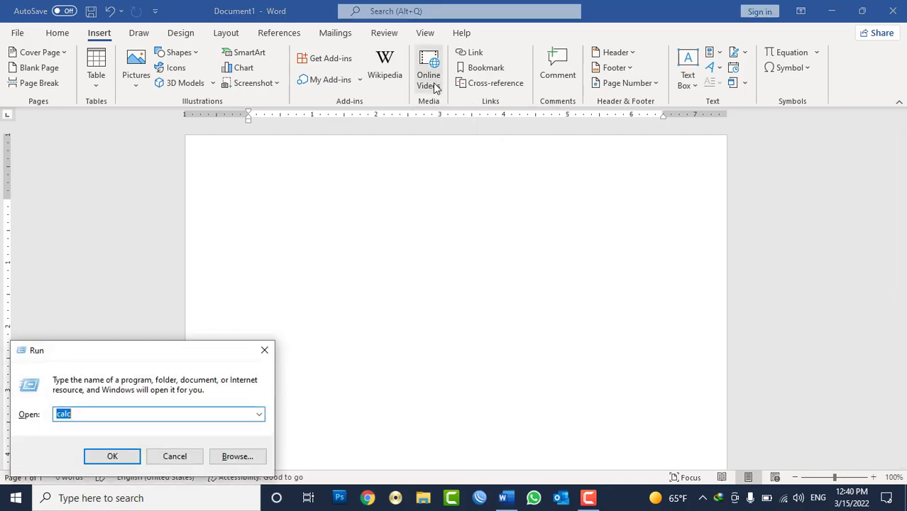
key("Escape")
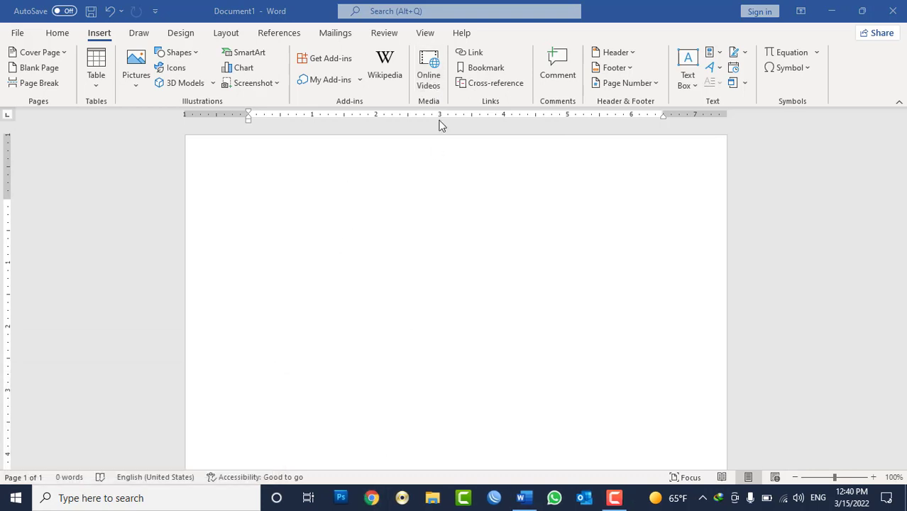
- Open the Online Videos insert dialog, then switch to Google Chrome
left_click(431, 85)
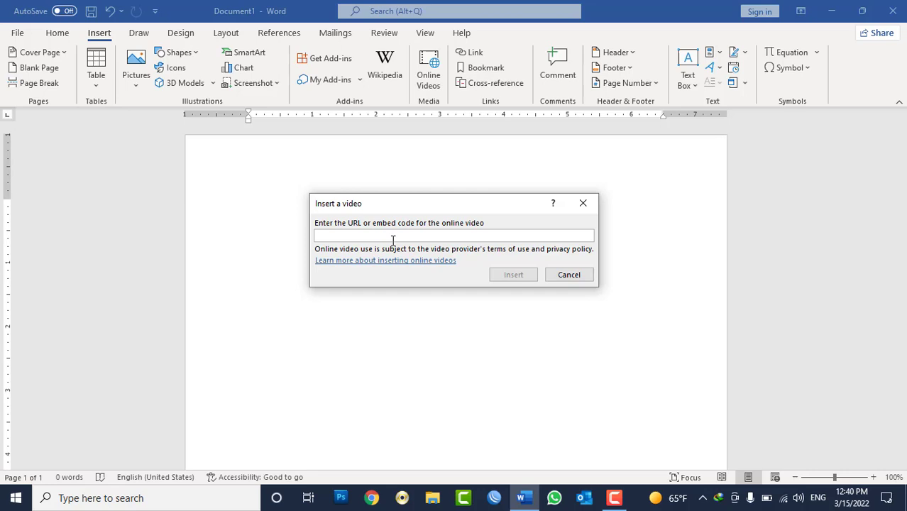
left_click(371, 498)
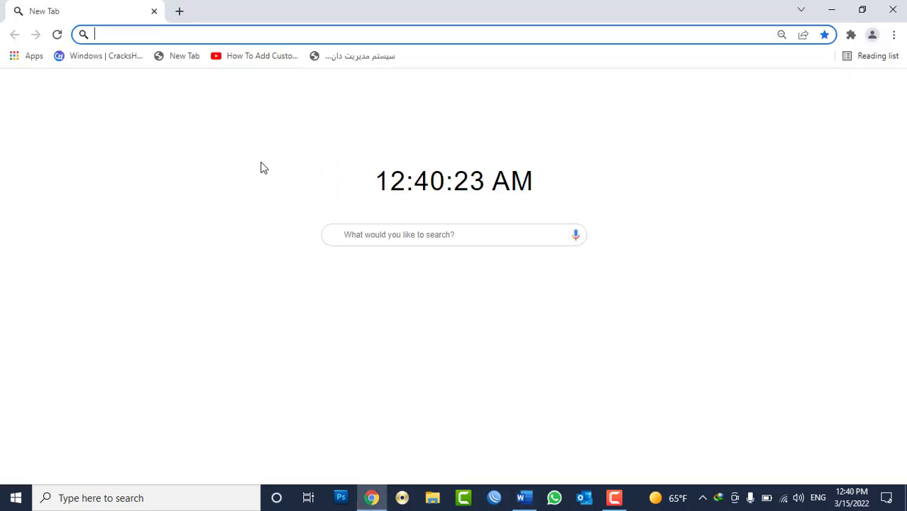
- Open the bookmarked QuickBooks 'How To Add Customers' YouTube video, pause it, and copy its URL
left_click(268, 57)
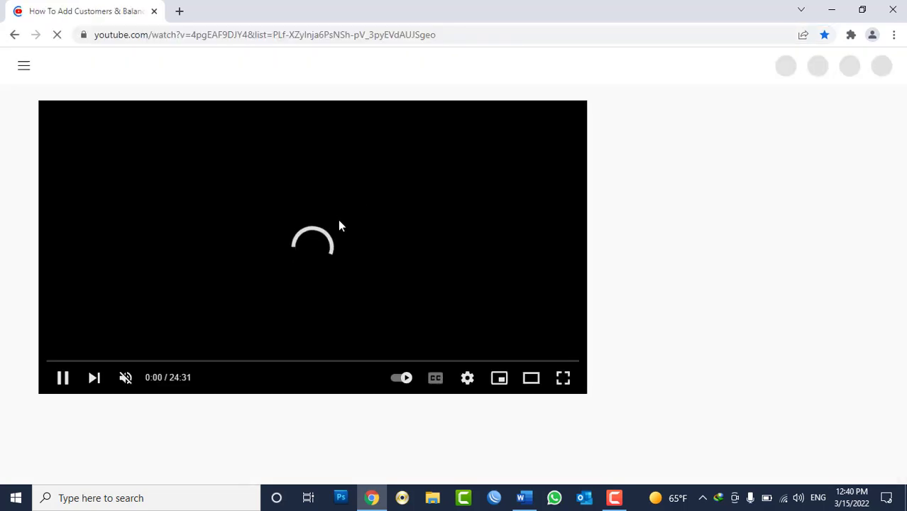
left_click(300, 205)
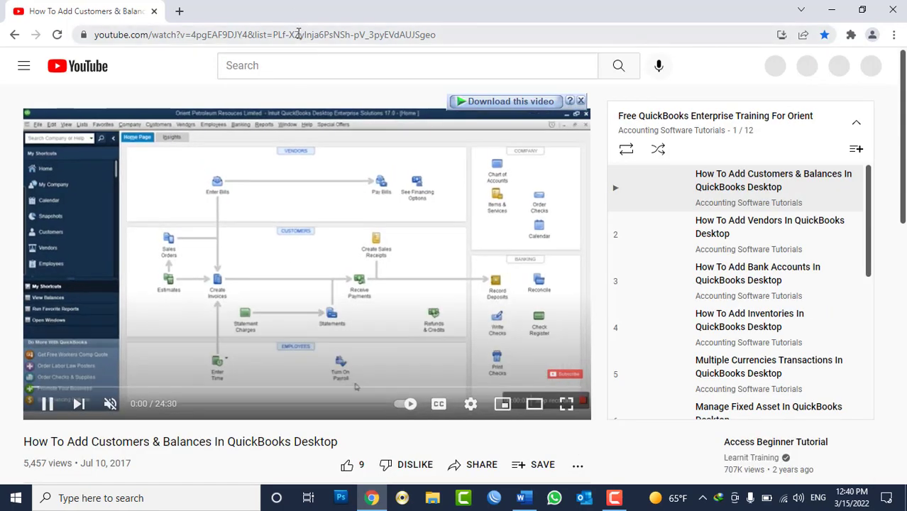
left_click(297, 34)
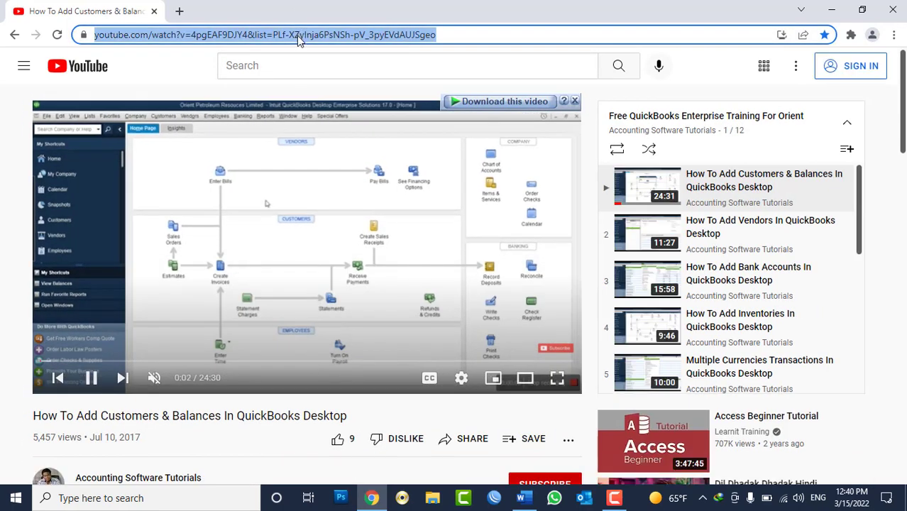
left_click(893, 10)
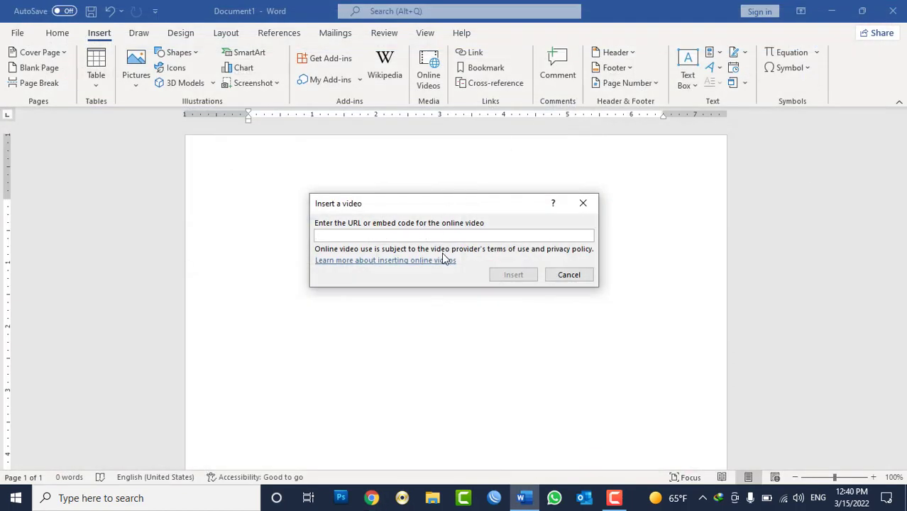
- Insert the QuickBooks tutorial video from its pasted URL, then undo the insertion
key("ctrl+v")
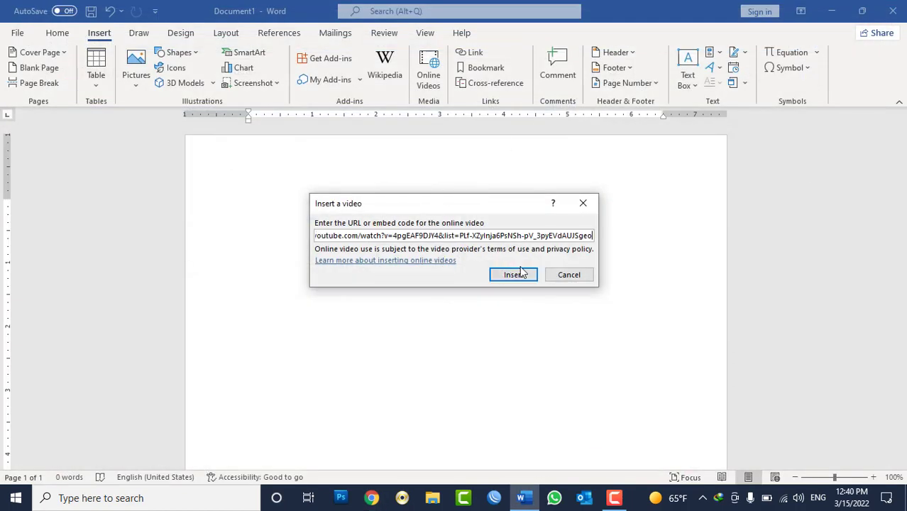
left_click(514, 275)
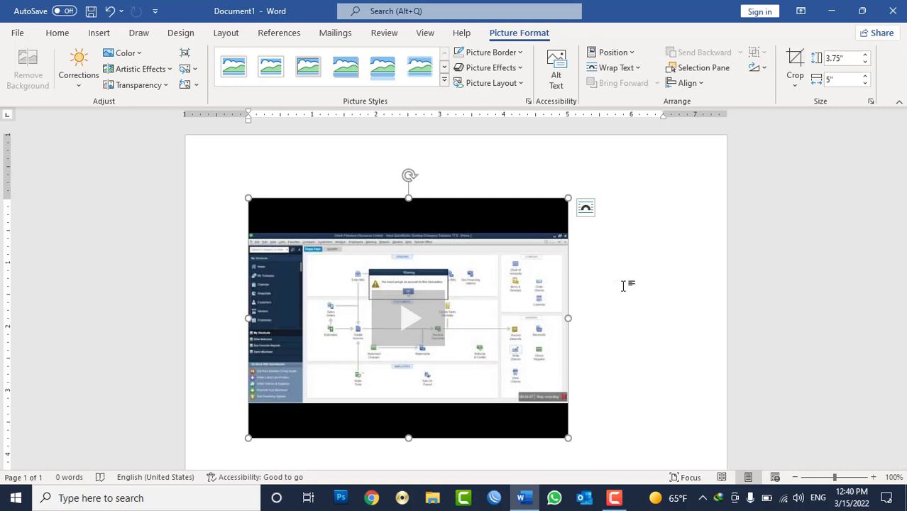
key("ctrl+z")
left_click(101, 33)
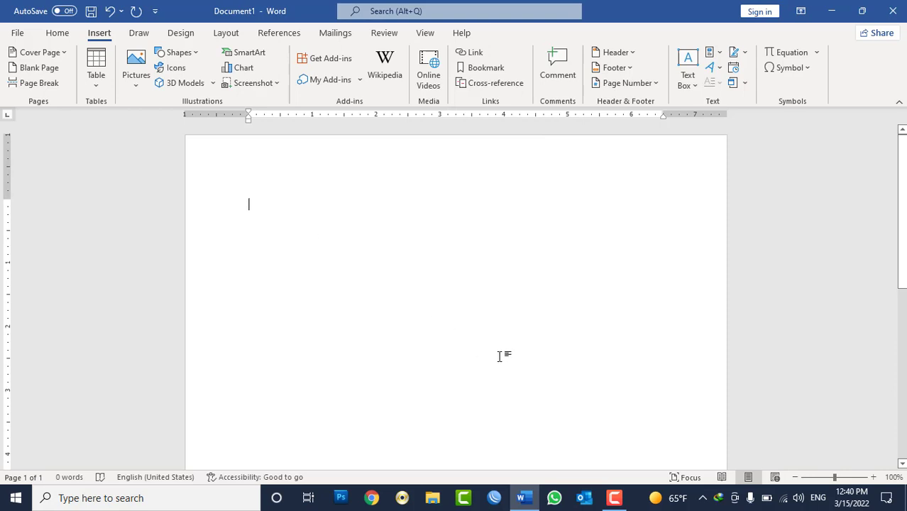
left_click(469, 53)
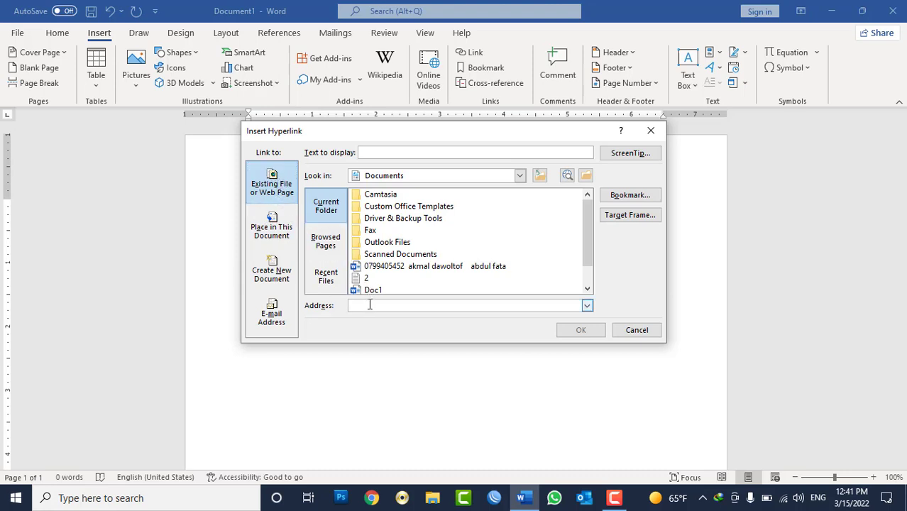
type("www")
type(".google.")
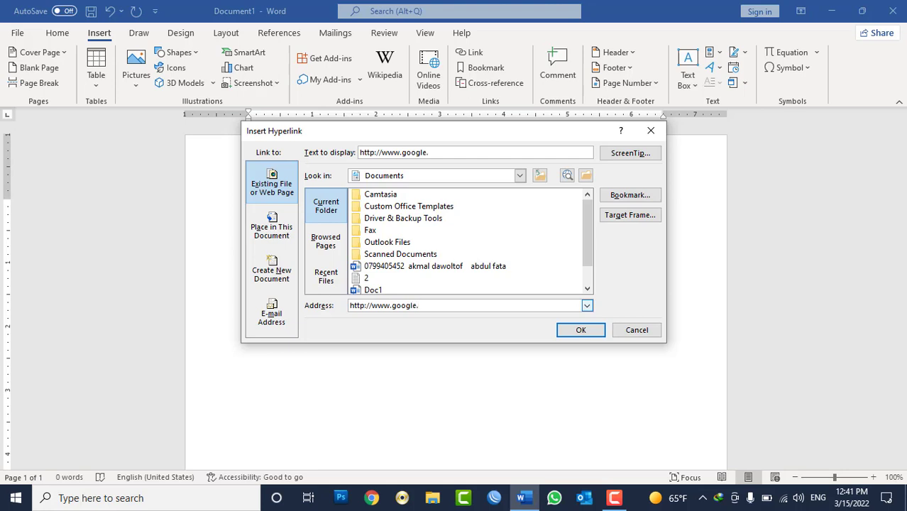
type("com")
left_click(577, 335)
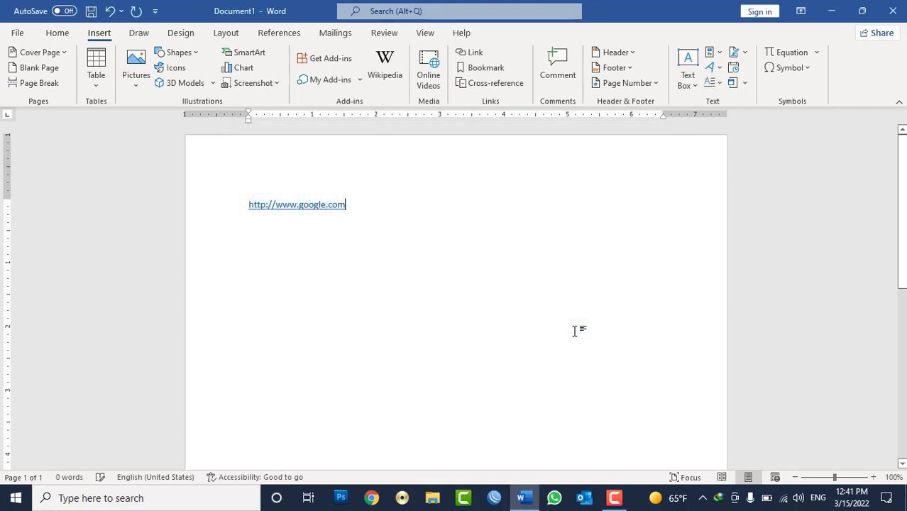
left_click(322, 204)
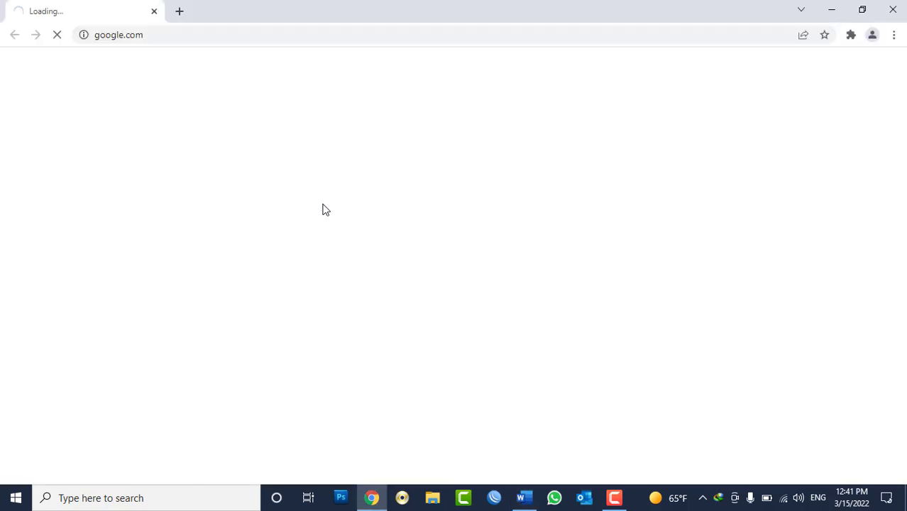
left_click(892, 9)
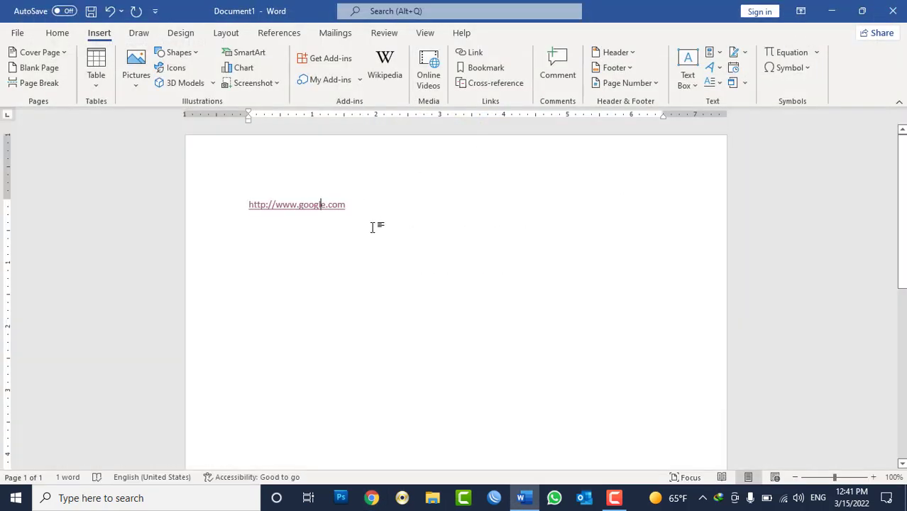
- Delete the google.com link so the page is empty
key("Down")
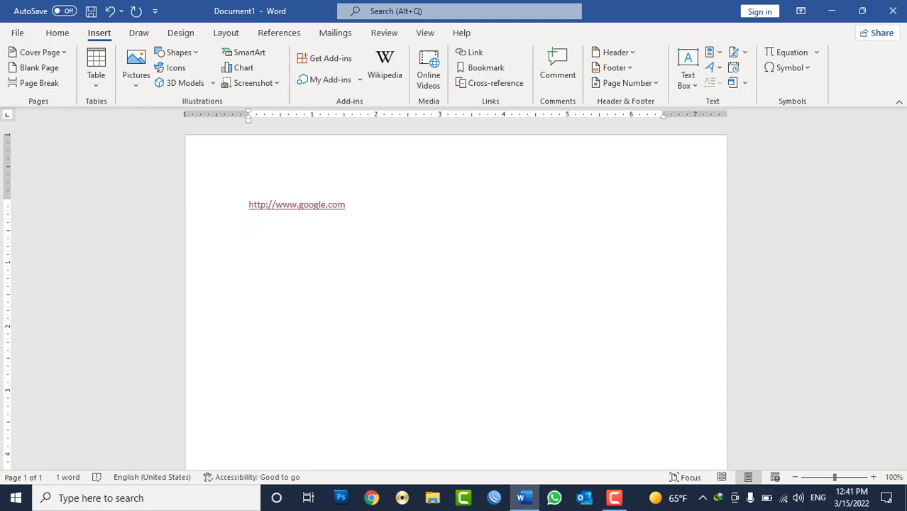
key("BackSpace")
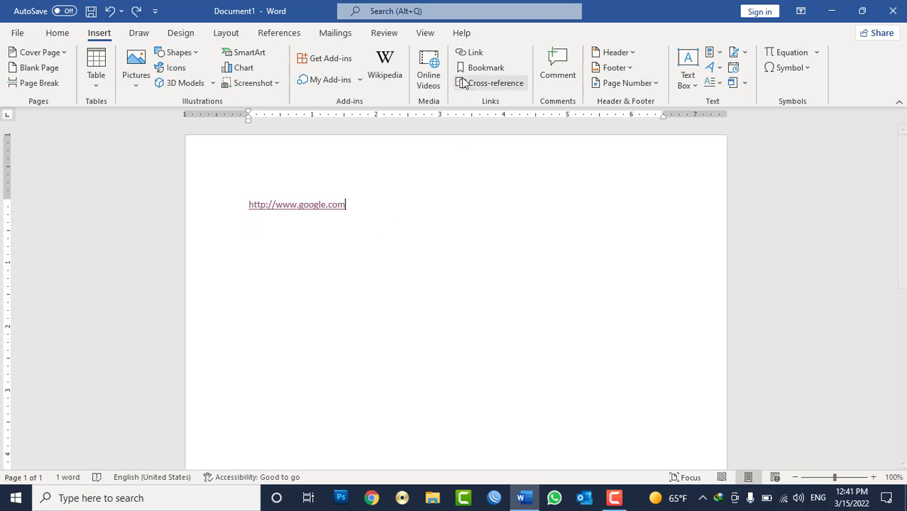
key("Return")
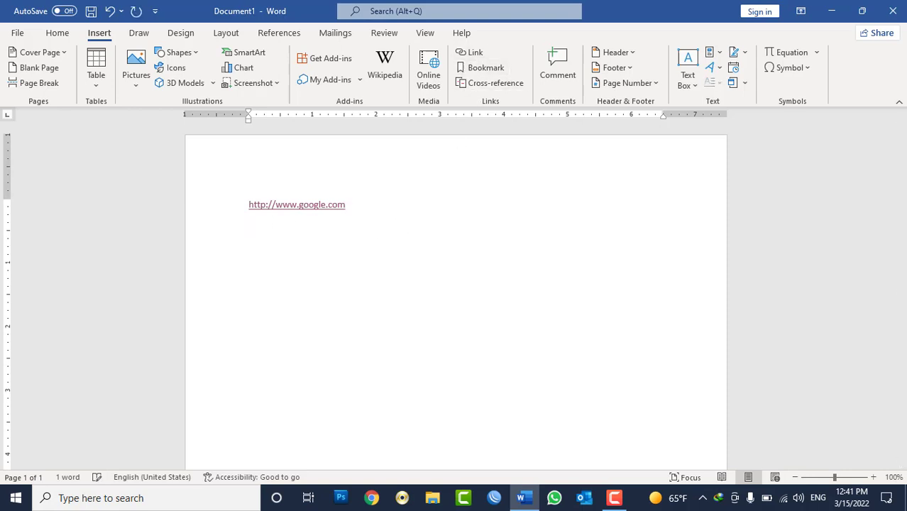
key("ctrl+a")
key("Delete")
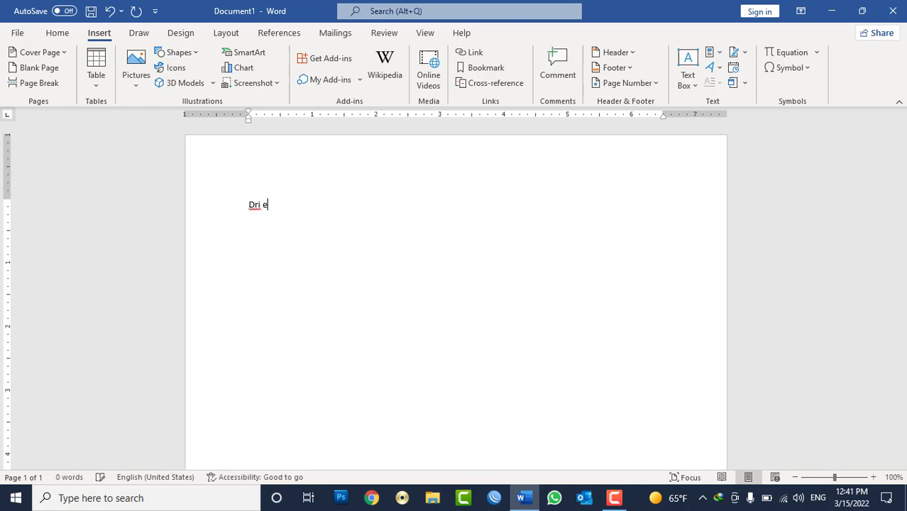
- Type 'Drive E' and 'Drive C' on separate lines and select the Drive E line
key("BackSpace")
key("BackSpace")
type("v")
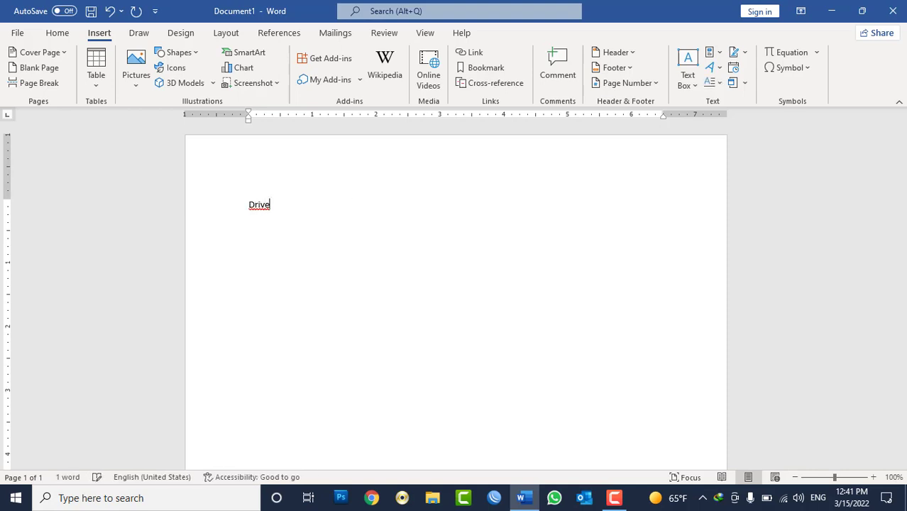
type("E")
key("Return")
type("Dri")
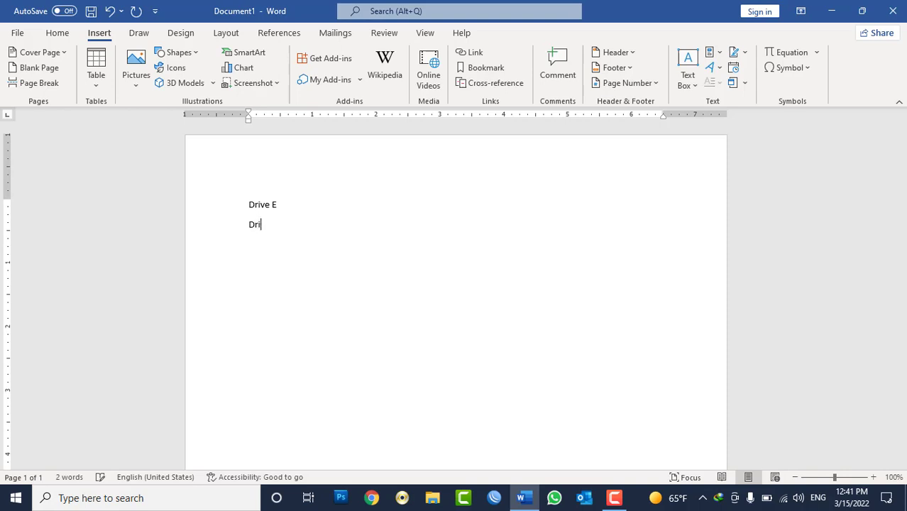
type(" e")
triple_click(252, 204)
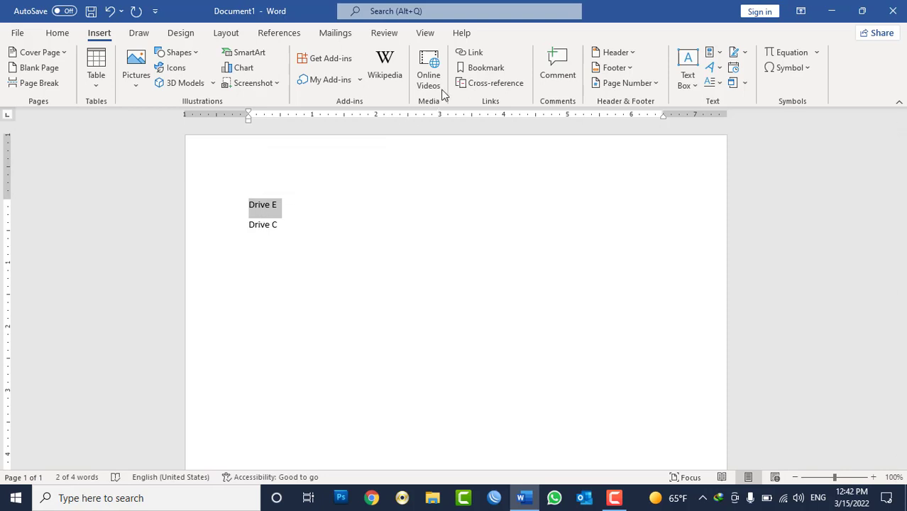
- Link 'Drive E' to the Islamic Bayan folder on Local Disk (E:)
left_click(470, 53)
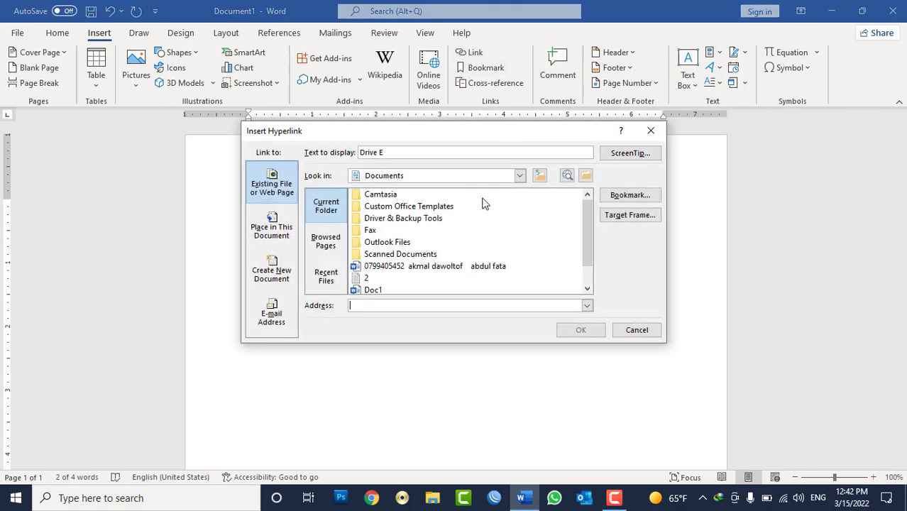
left_click(519, 178)
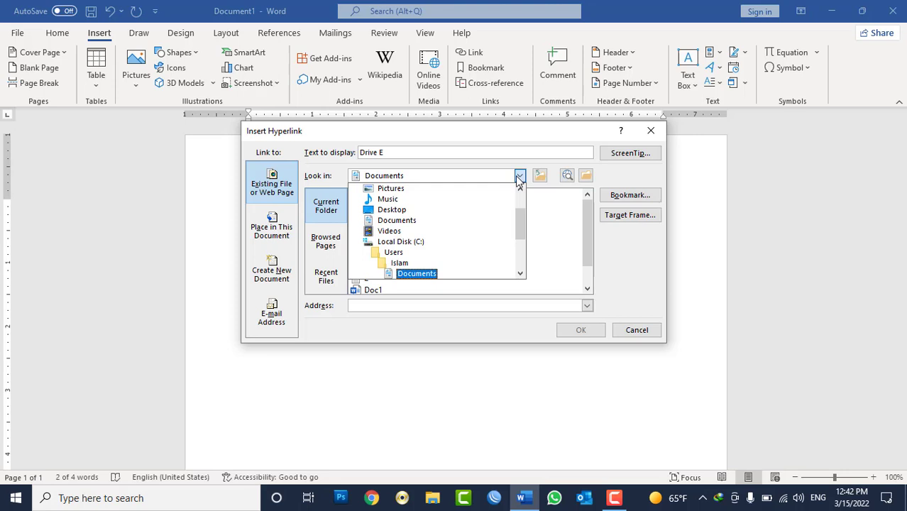
scroll(422, 256, "down", 2)
left_click(415, 254)
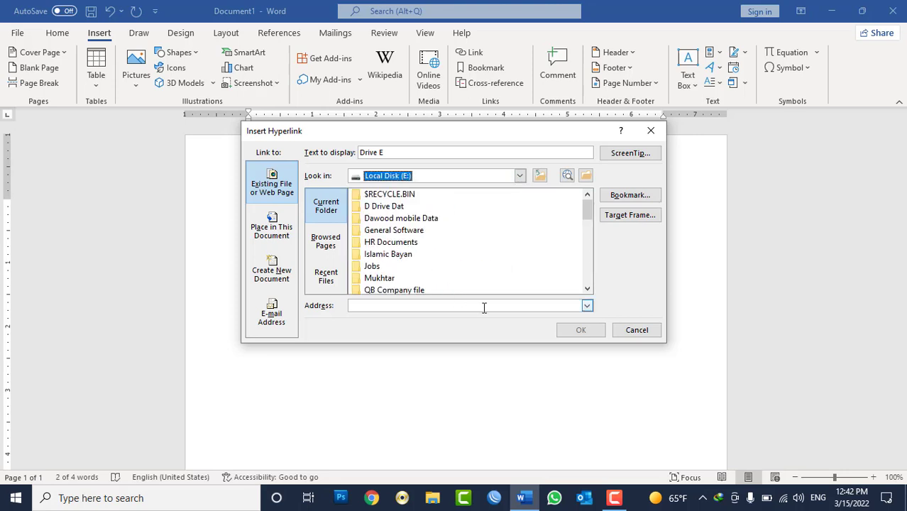
scroll(415, 235, "down", 5)
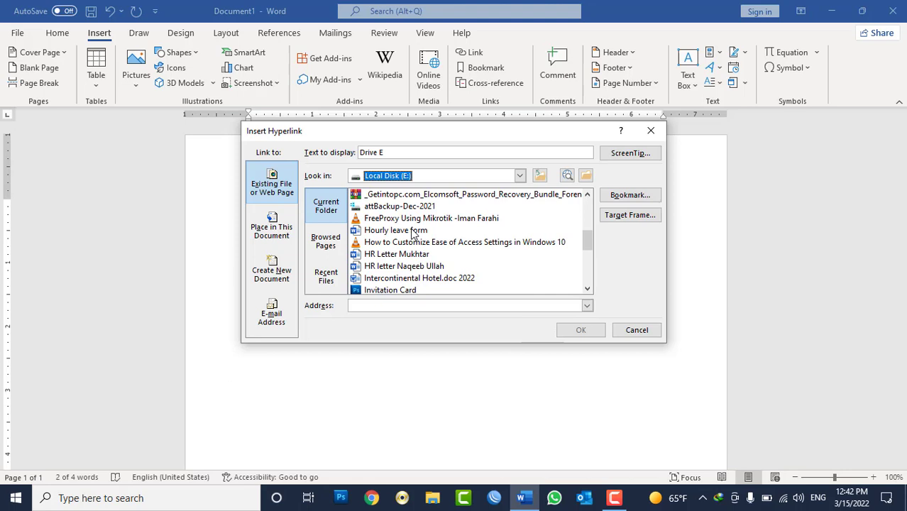
scroll(414, 234, "up", 5)
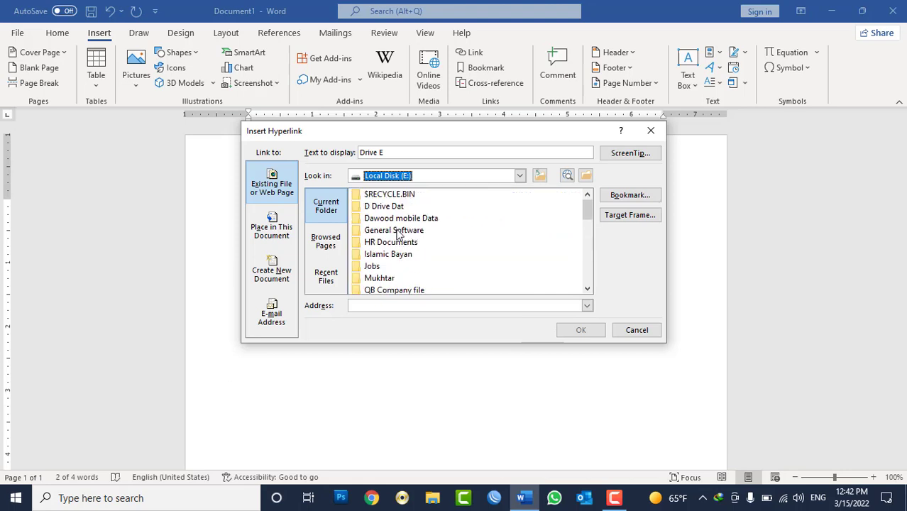
left_click(398, 234)
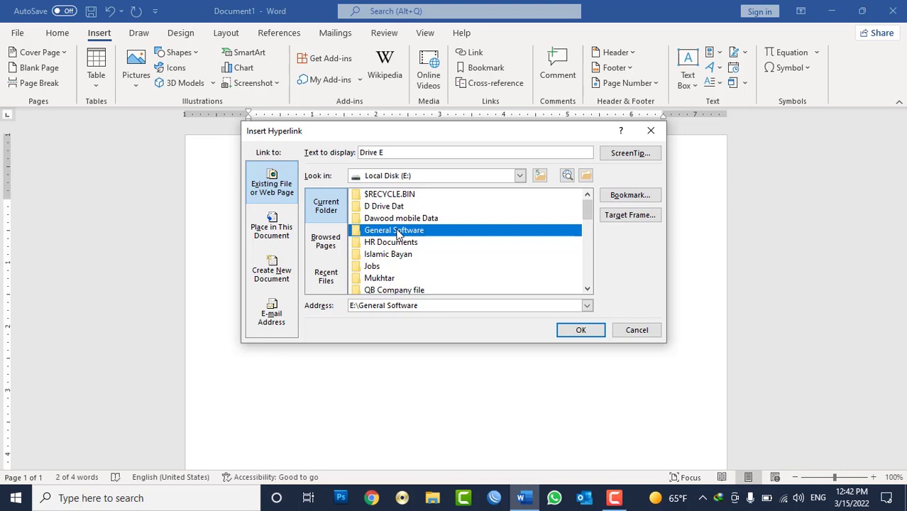
left_click(407, 260)
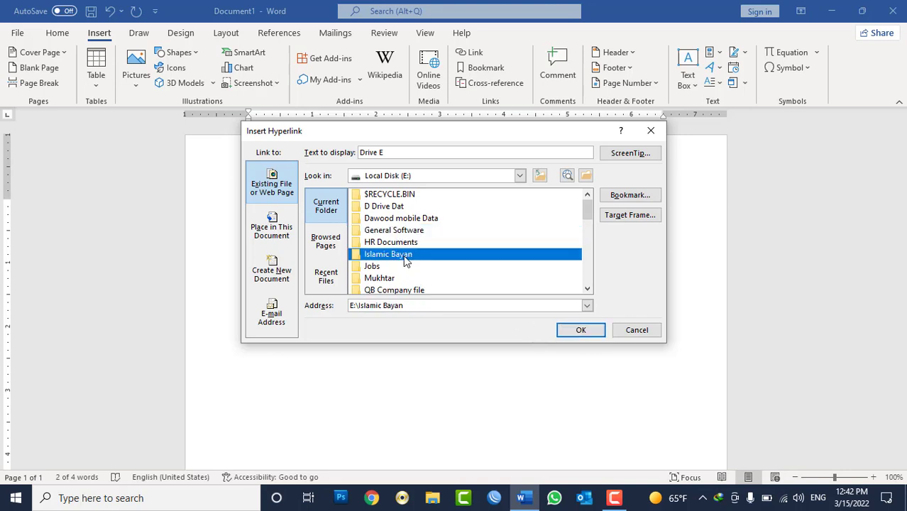
left_click(569, 330)
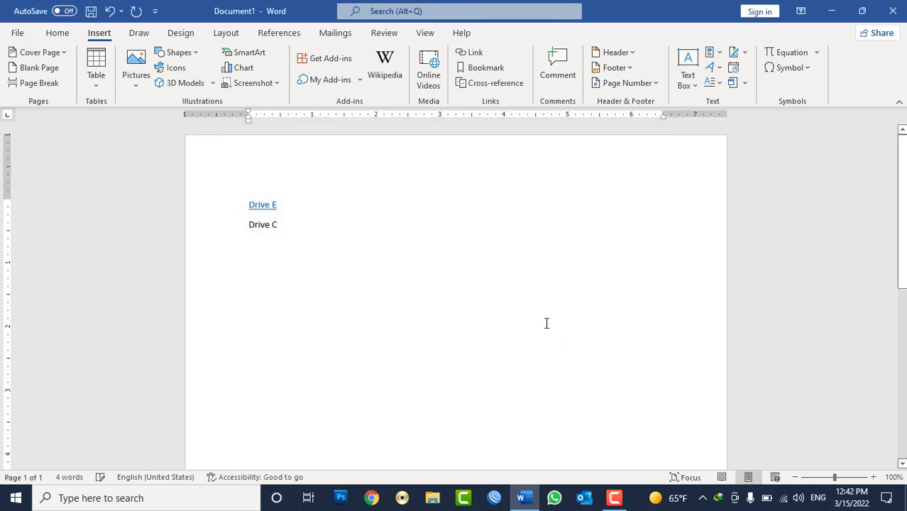
triple_click(270, 226)
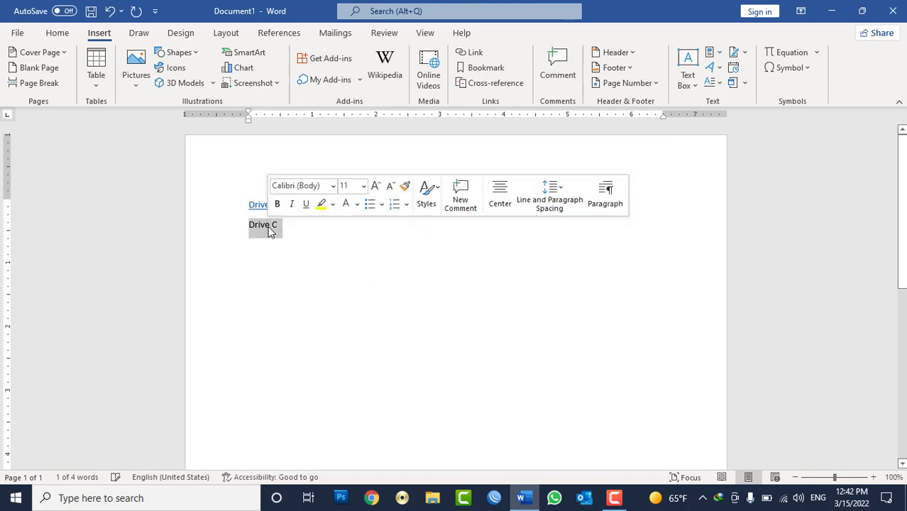
- Link 'Drive C' to the Driver & Backup Tools folder in Documents
left_click(468, 53)
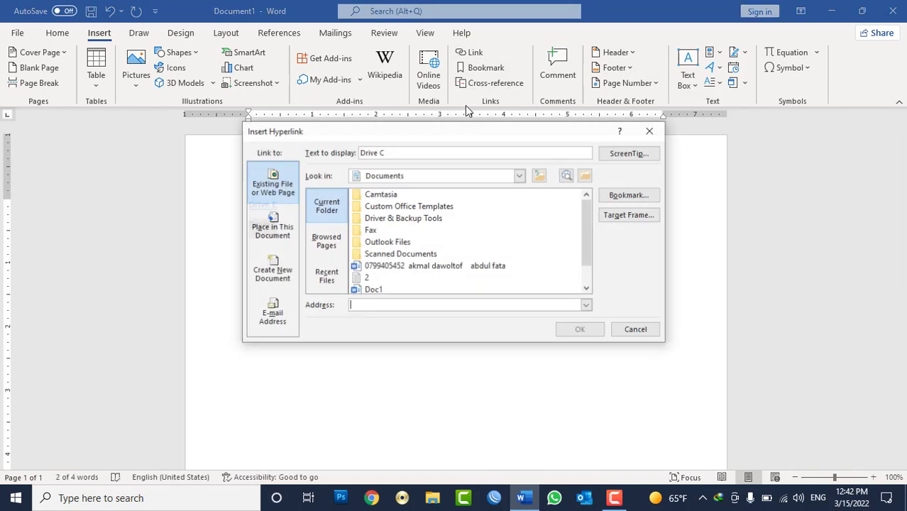
left_click(518, 176)
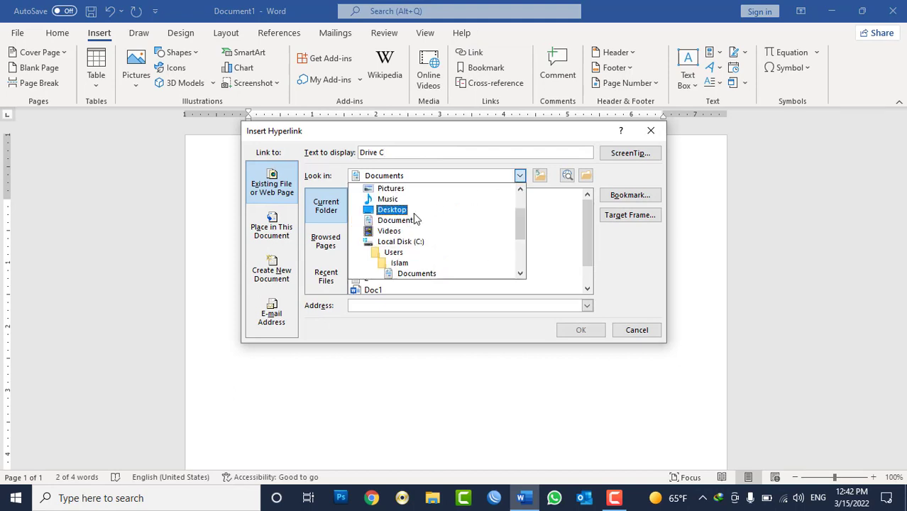
left_click(410, 212)
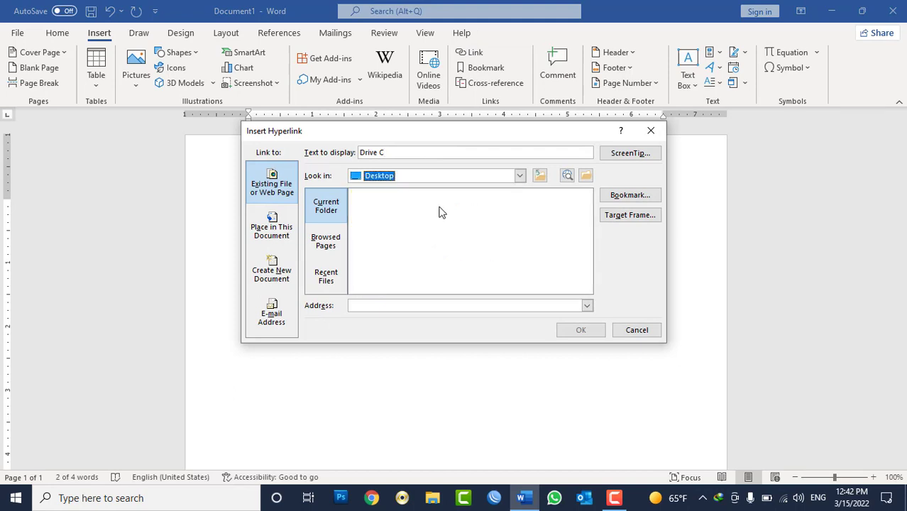
left_click(518, 177)
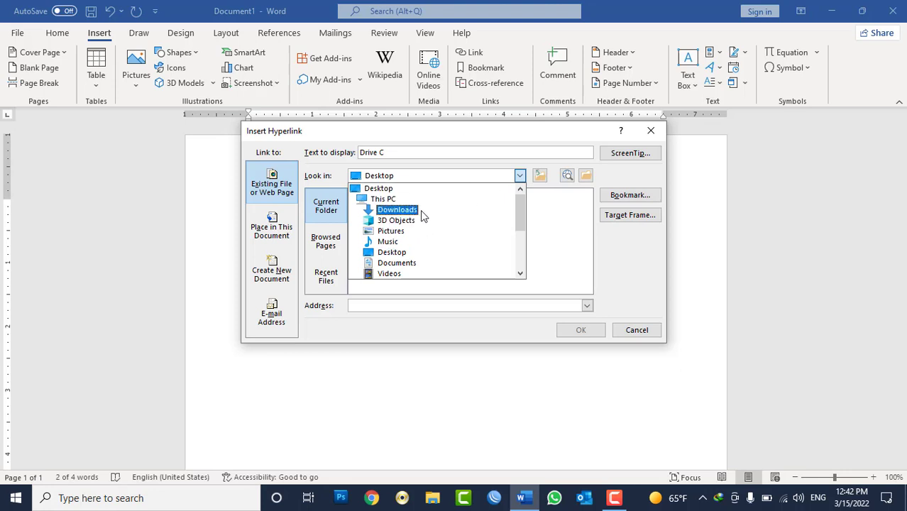
left_click(408, 263)
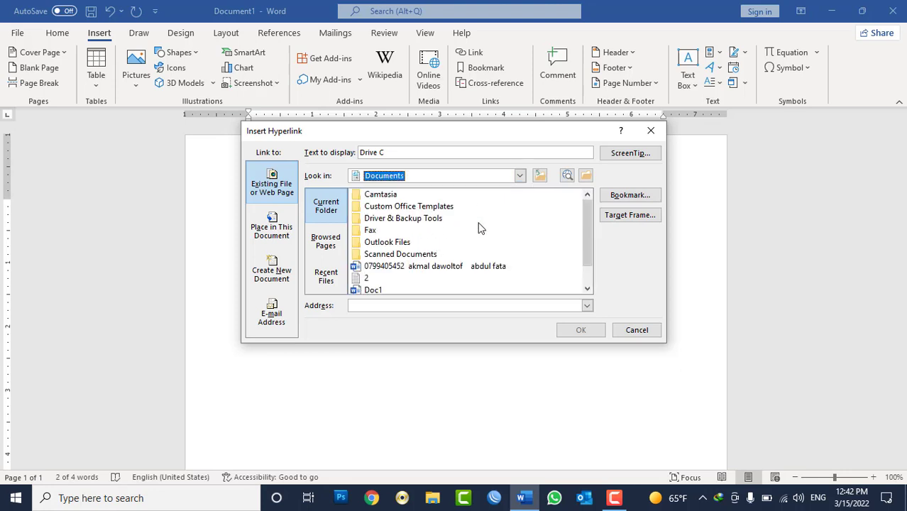
left_click(435, 221)
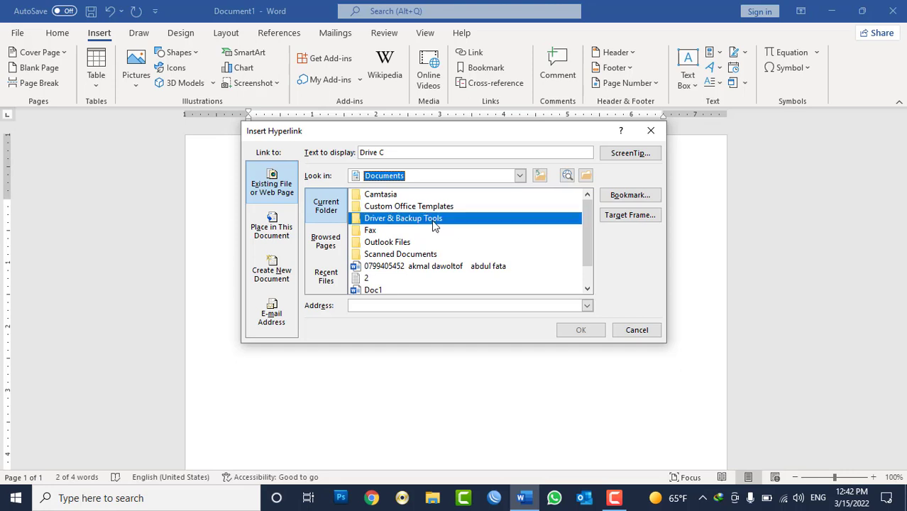
left_click(580, 332)
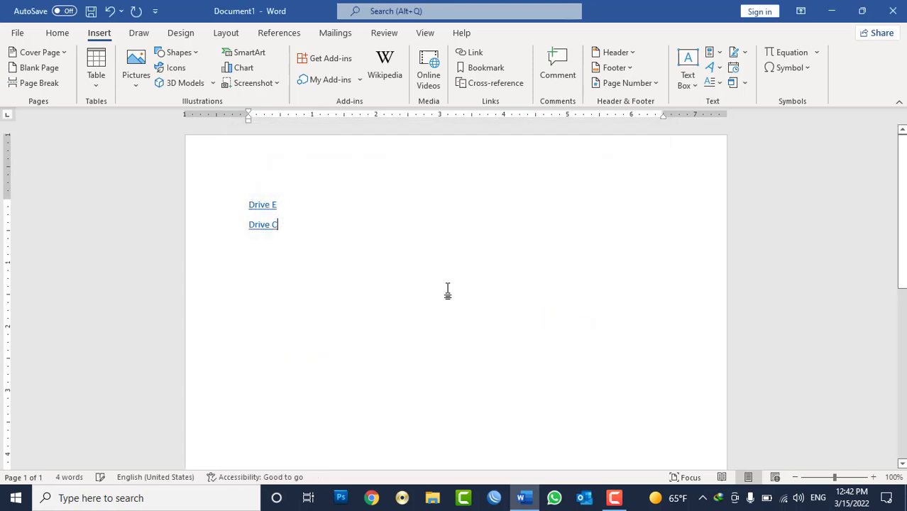
- Follow both links to open the Islamic Bayan and Driver & Backup Tools folders, closing each
left_click(268, 210)
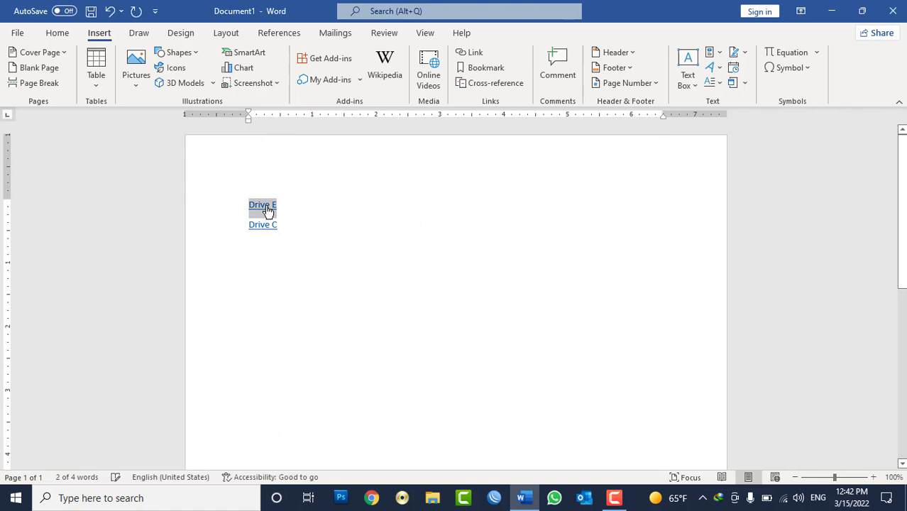
left_click(266, 207, "ctrl")
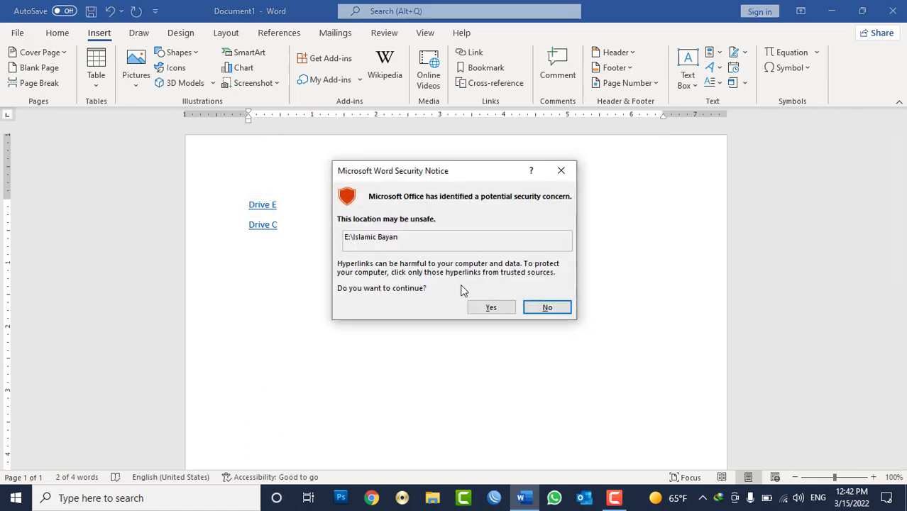
left_click(483, 305)
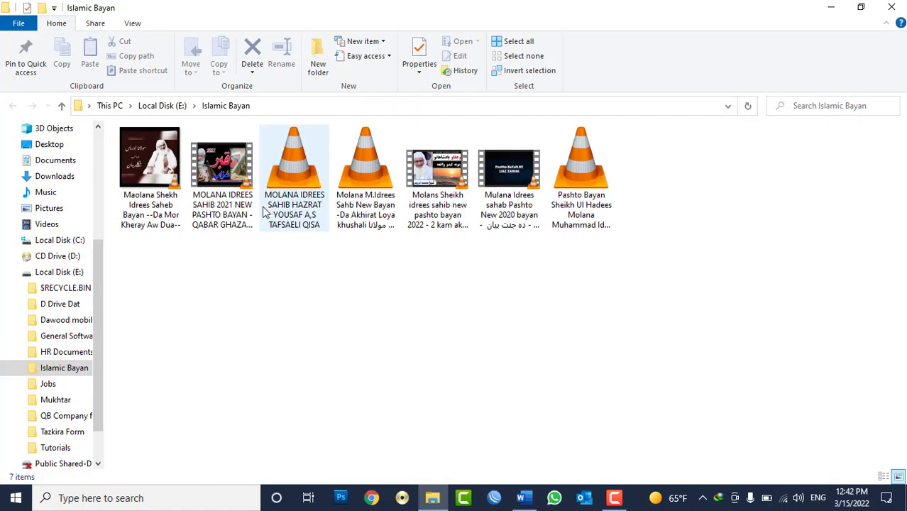
left_click(891, 7)
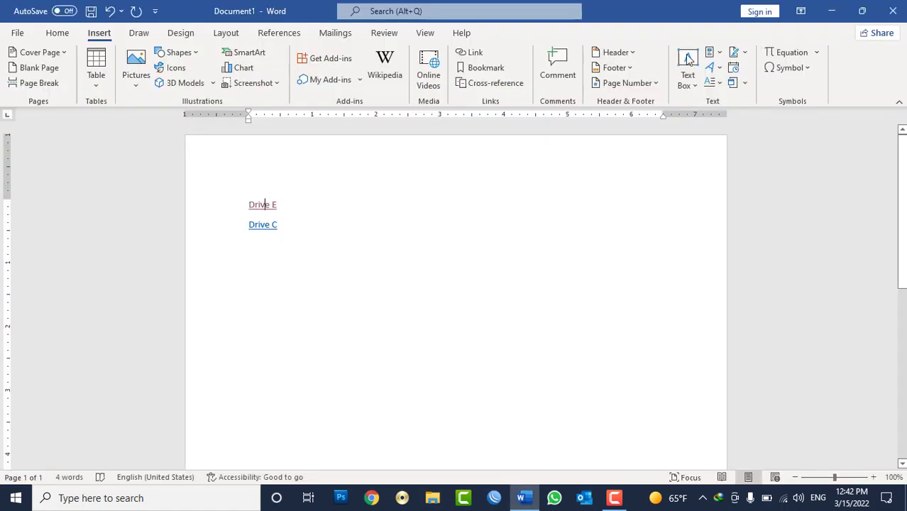
left_click(260, 225, "ctrl")
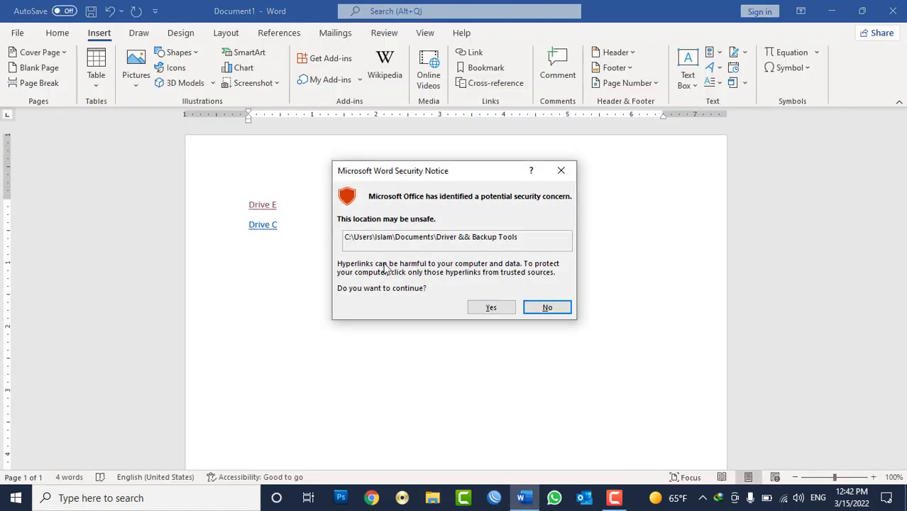
left_click(502, 312)
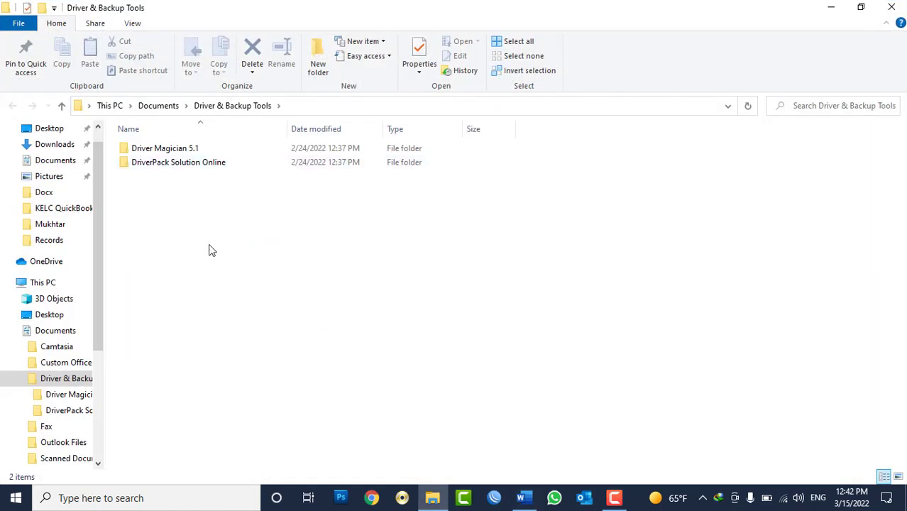
left_click(892, 7)
left_click_drag(219, 226, 213, 206)
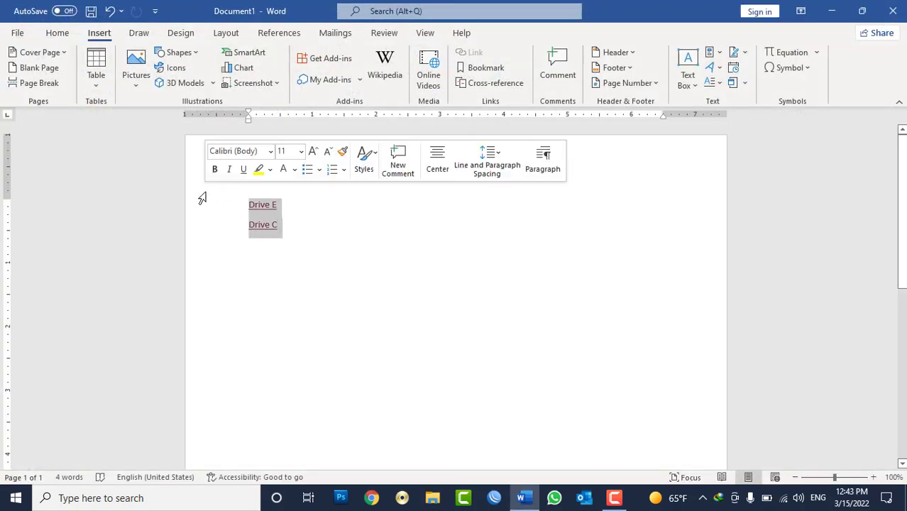
- Delete both linked lines, then open and cancel the Insert Link dialog twice
key("Delete")
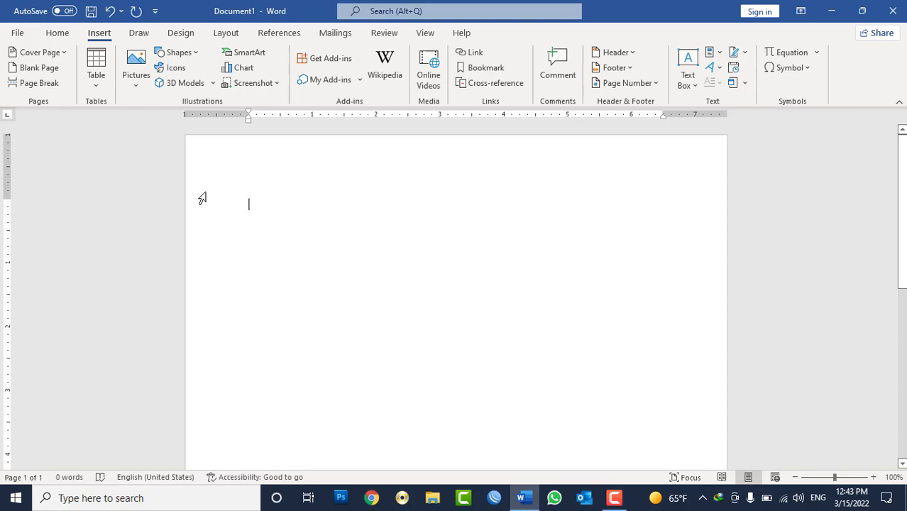
left_click(473, 53)
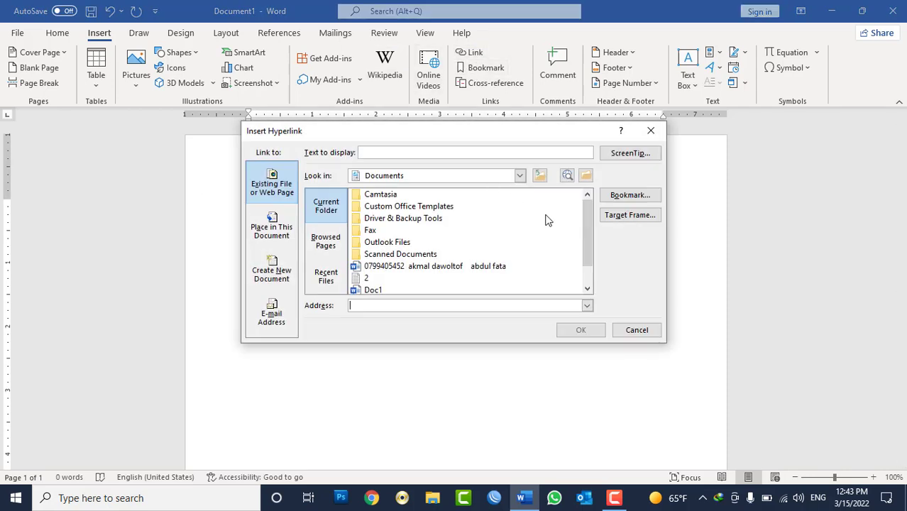
left_click(637, 336)
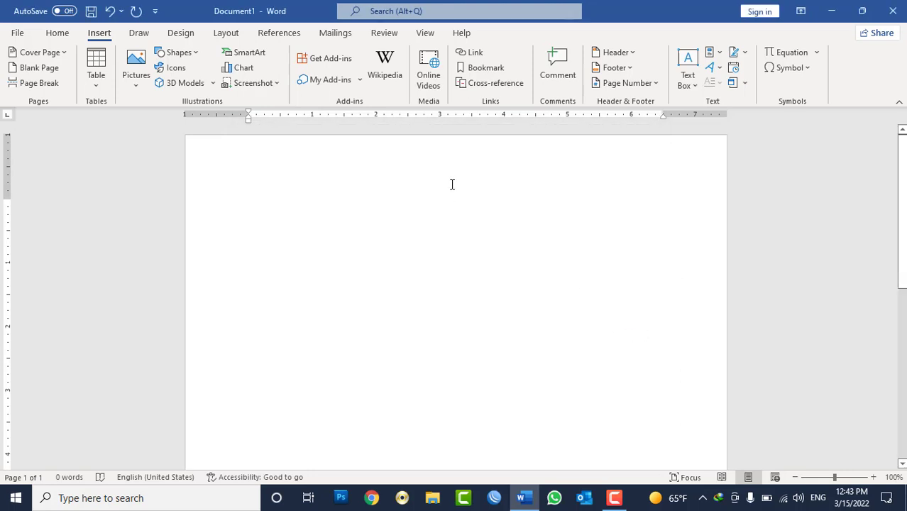
left_click(475, 53)
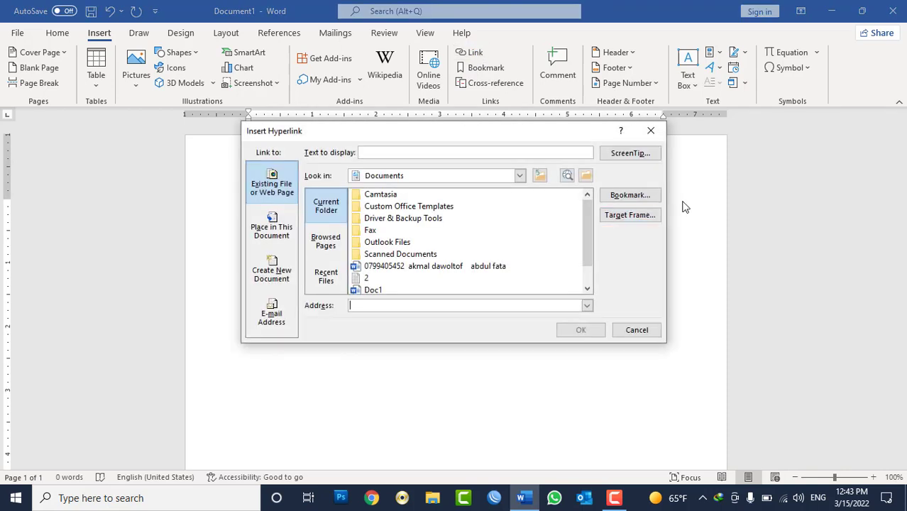
left_click(628, 333)
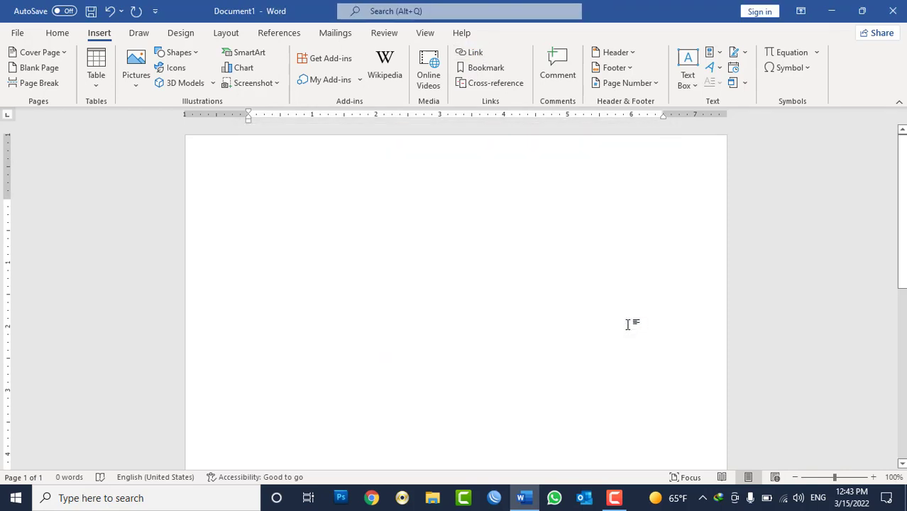
- Generate 10 paragraphs of sample text with the =rand command
type("=rand")
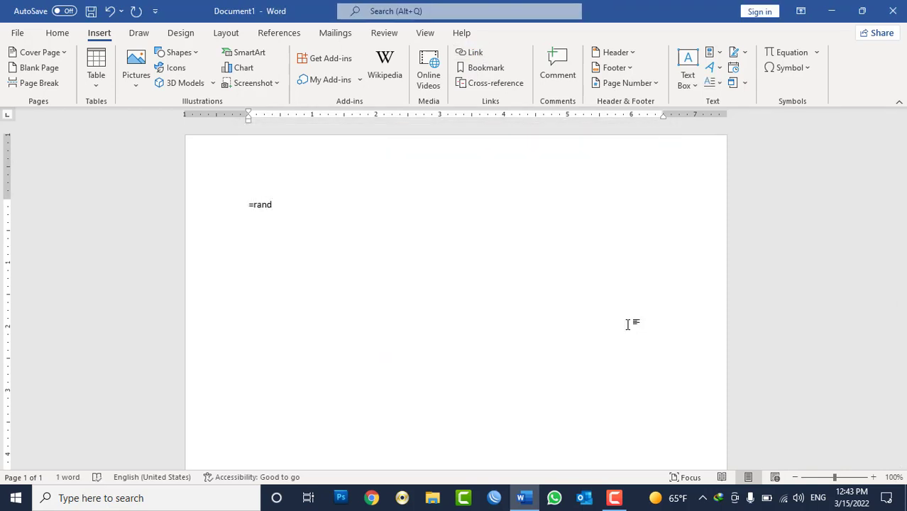
type("10)")
key("Return")
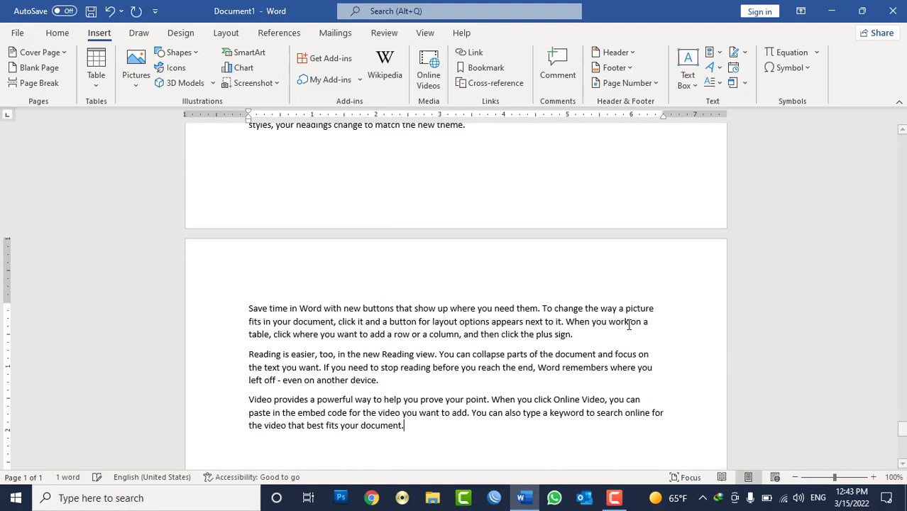
scroll(438, 230, "down", 5)
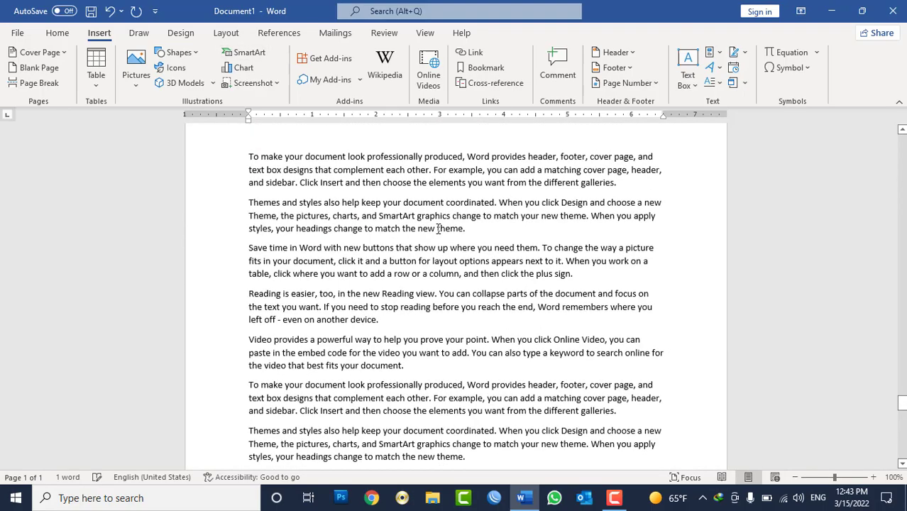
left_click_drag(901, 398, 869, 130)
- Select 'new theme.' at the end of the Themes paragraph on page 3
scroll(291, 200, "down", 5)
scroll(291, 200, "down", 5)
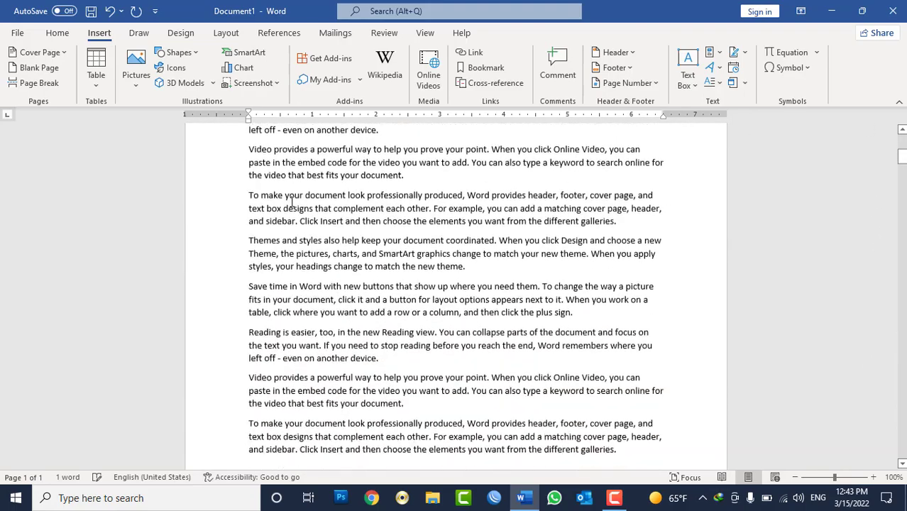
scroll(290, 200, "down", 5)
scroll(291, 200, "down", 5)
scroll(291, 200, "down", 5)
scroll(290, 200, "down", 5)
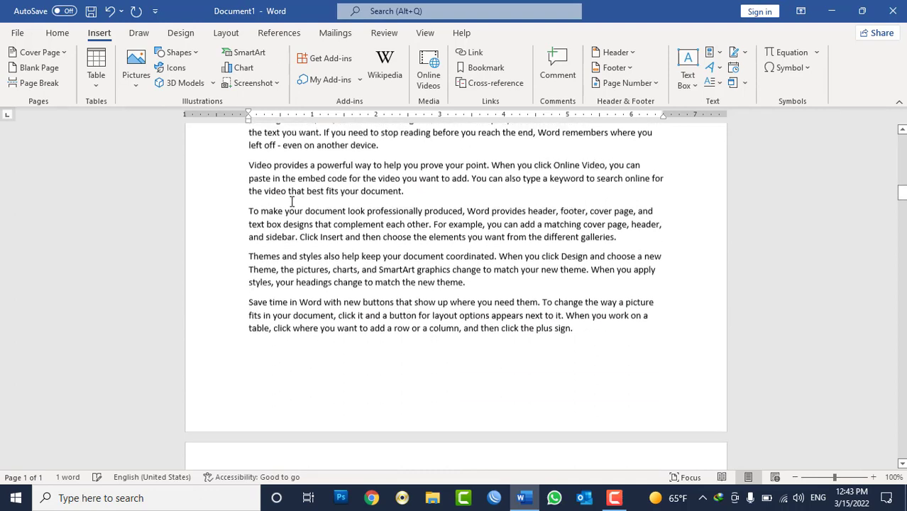
scroll(291, 200, "down", 5)
scroll(291, 200, "down", 5)
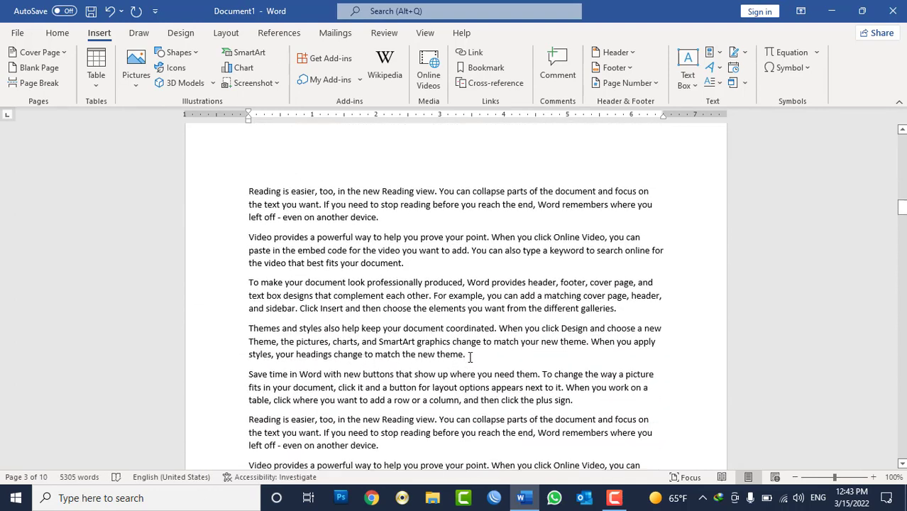
left_click_drag(469, 357, 426, 349)
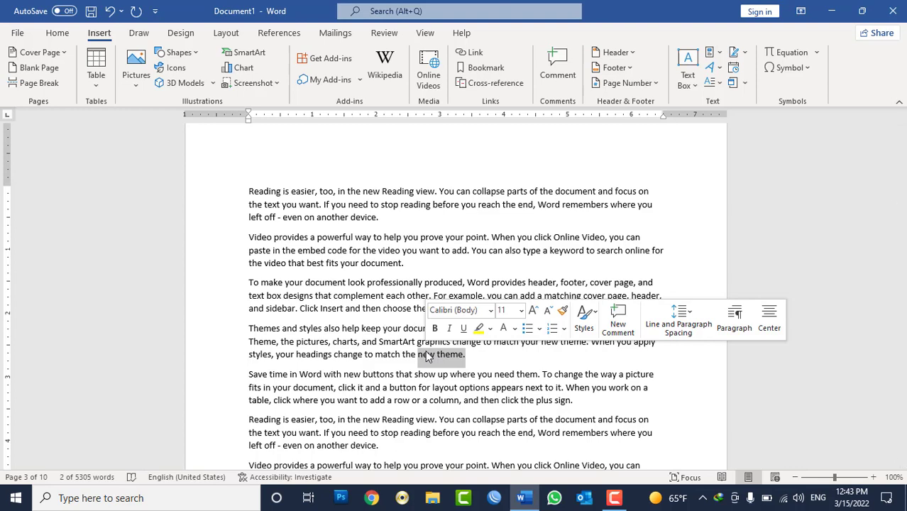
- Add a bookmark named StudyStopPoint1 on the selected word 'theme.'
left_click_drag(469, 355, 446, 353)
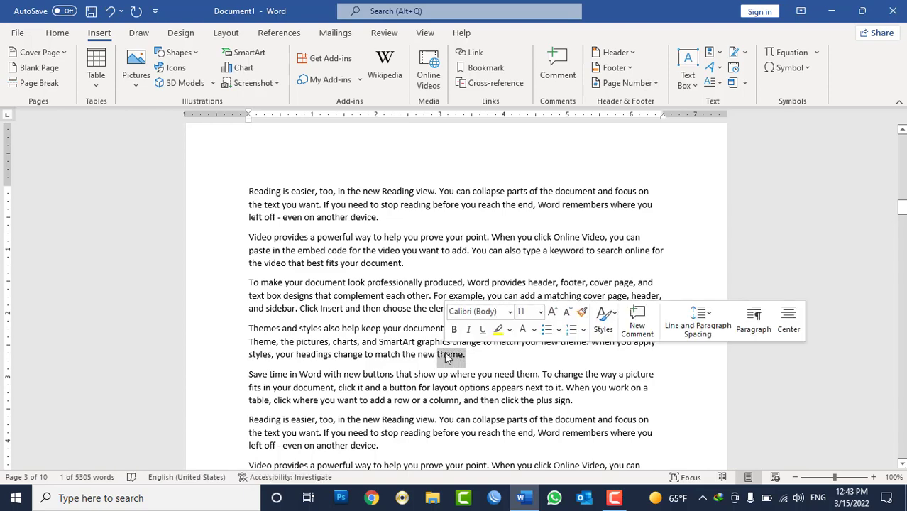
left_click(482, 67)
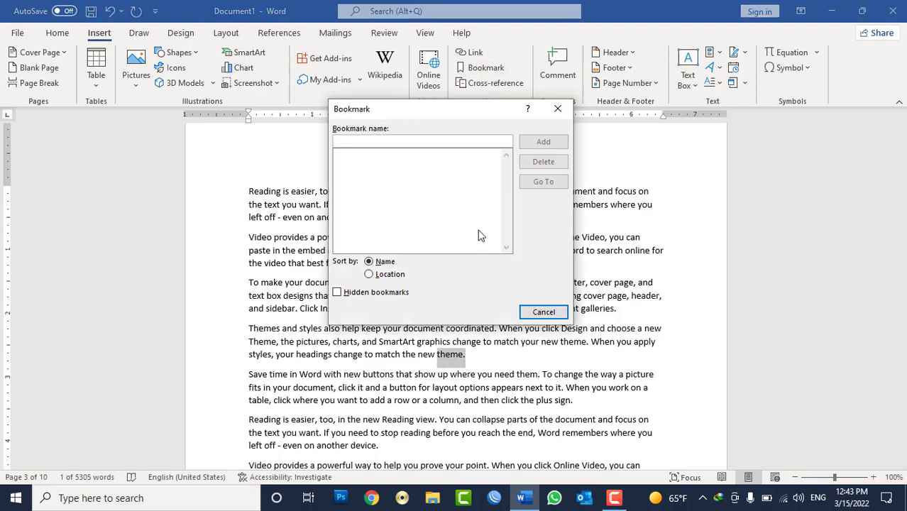
type("Study")
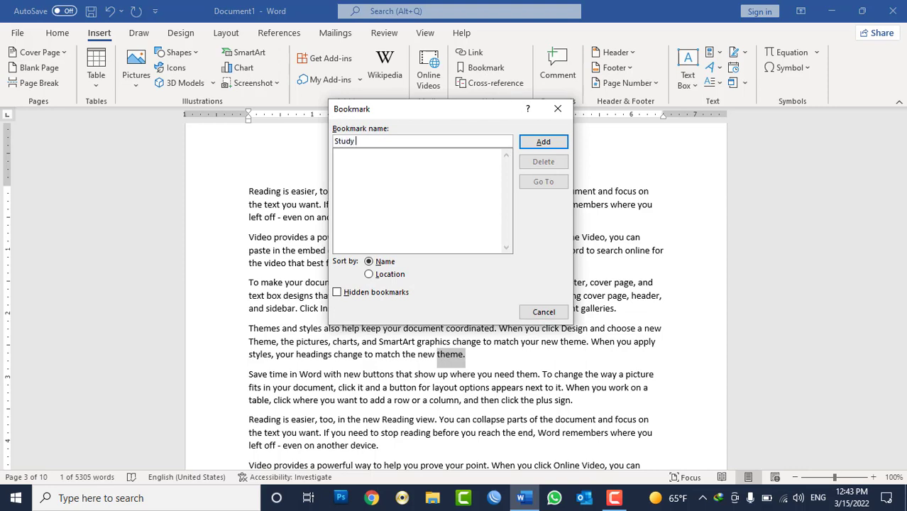
type("Stop Pint1")
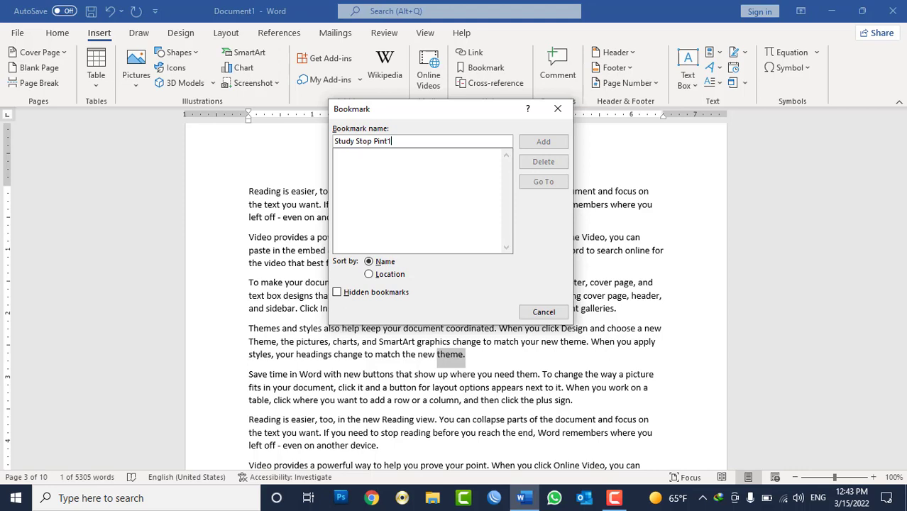
key("BackSpace")
key("BackSpace")
key("BackSpace")
type("po")
left_click(389, 273)
left_click(383, 264)
key("BackSpace")
key("BackSpace")
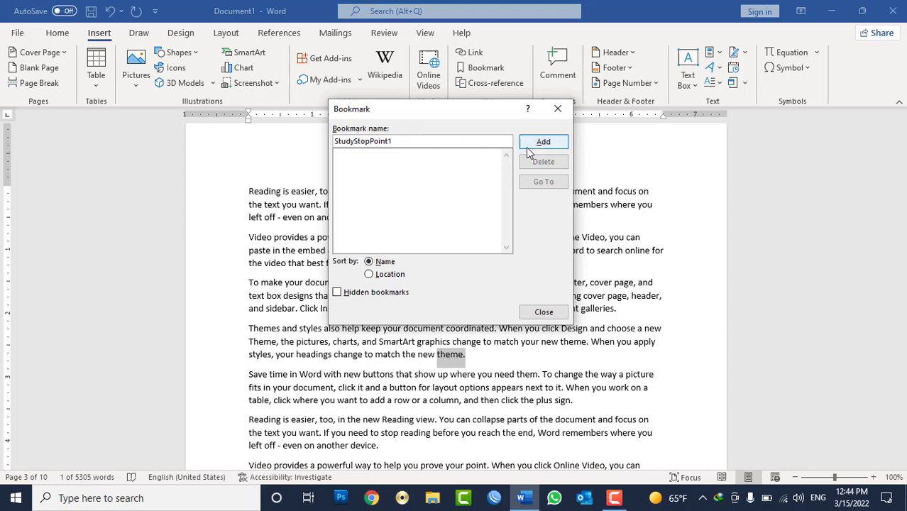
left_click(542, 145)
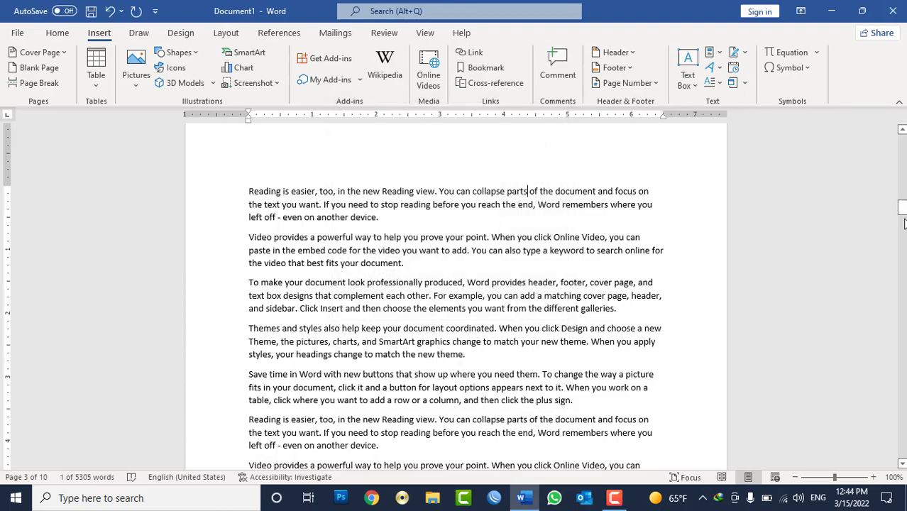
- Save the document to the Desktop as 'COmputer Notes' and close Word
scroll(528, 185, "down", 5)
scroll(528, 186, "down", 5)
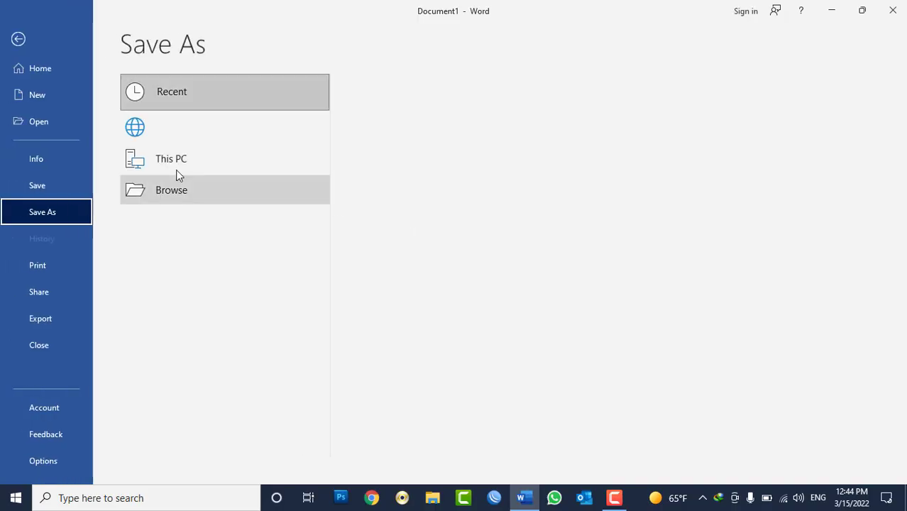
left_click(195, 222)
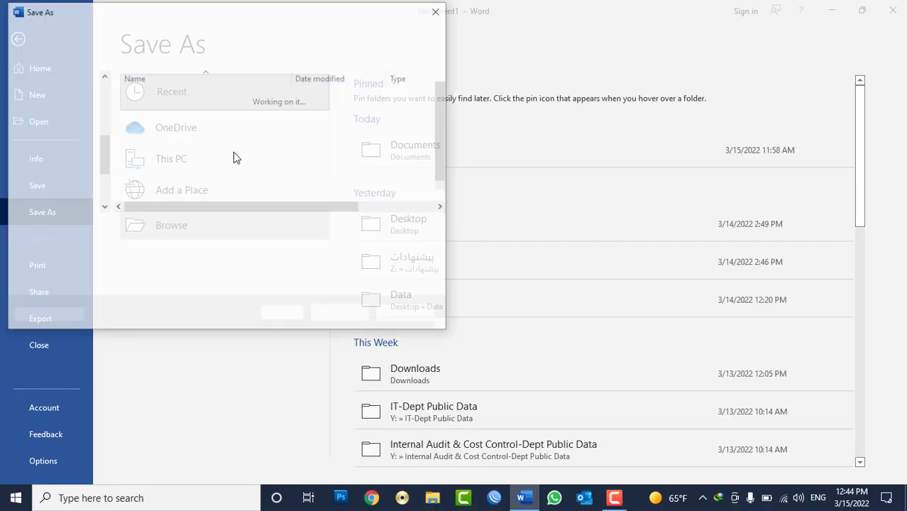
left_click(54, 114)
left_click(150, 227)
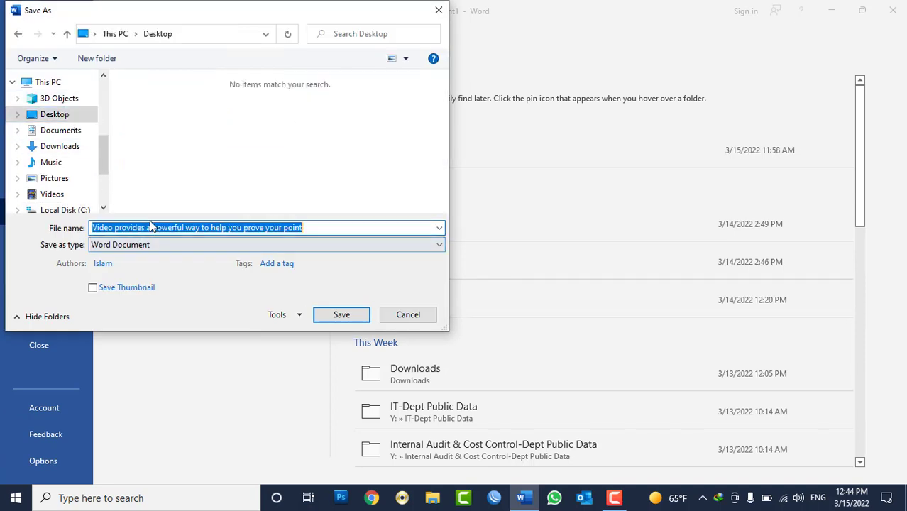
type("COmp")
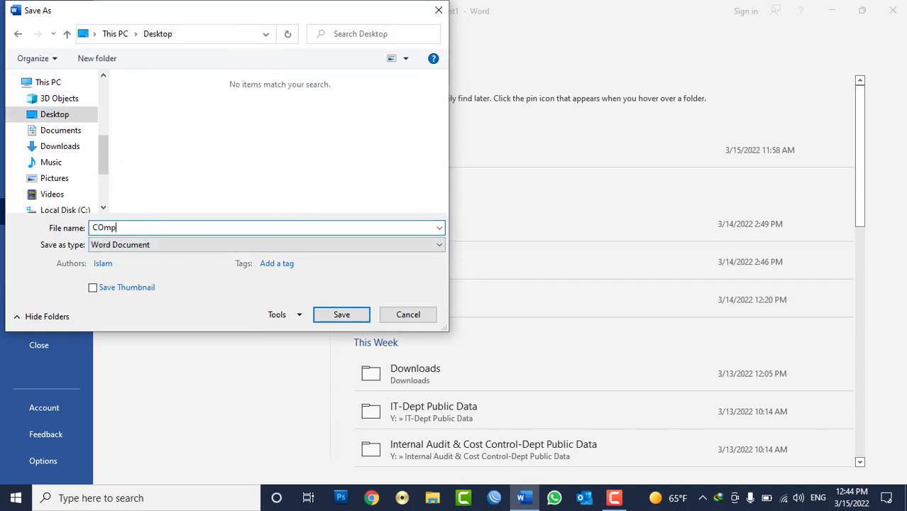
type("uter Notes")
key("Return")
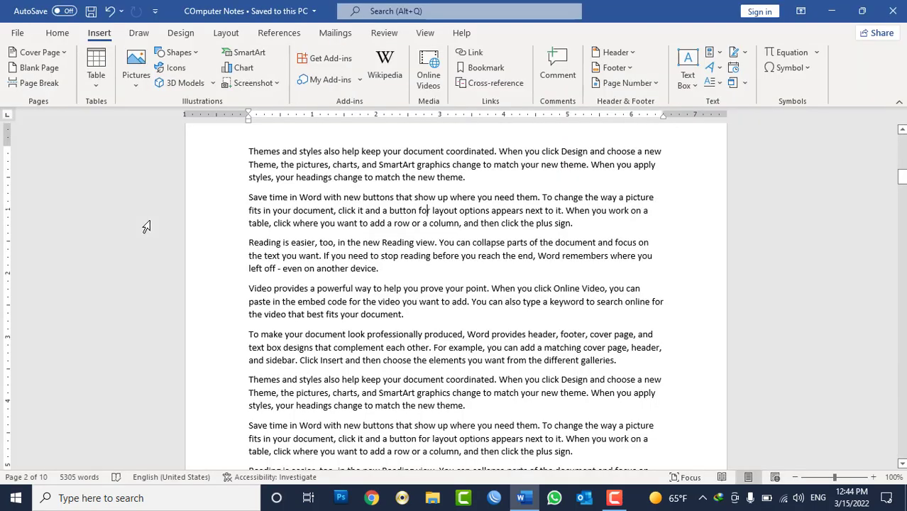
left_click(893, 12)
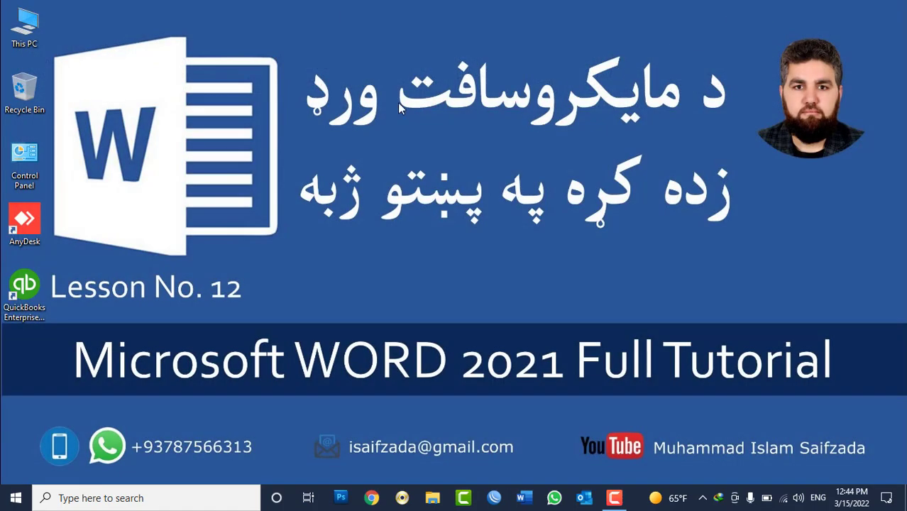
- Refresh the desktop twice and open the COmputer Notes file from it
right_click(398, 104)
left_click(428, 150)
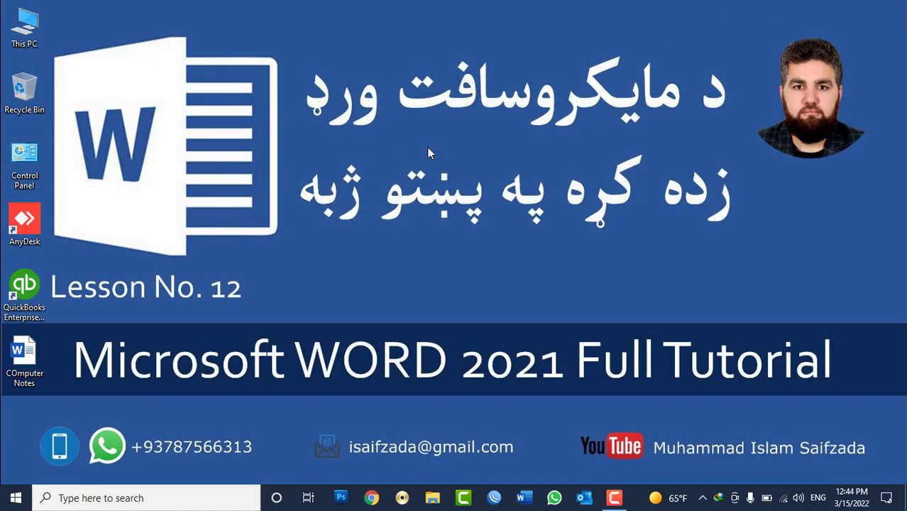
right_click(304, 156)
left_click(343, 198)
double_click(25, 355)
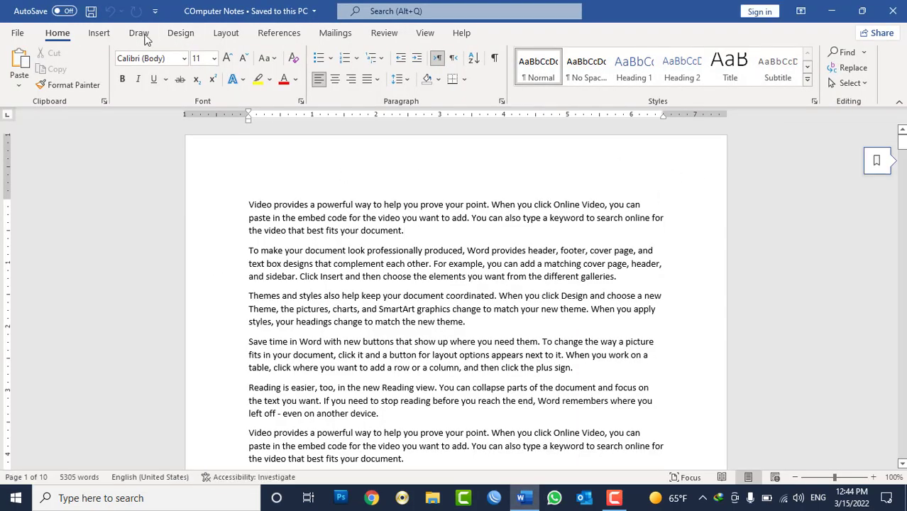
- Use Go To to reach the StudyStopPoint1 bookmark, then close Find and Replace
left_click(865, 53)
left_click(864, 108)
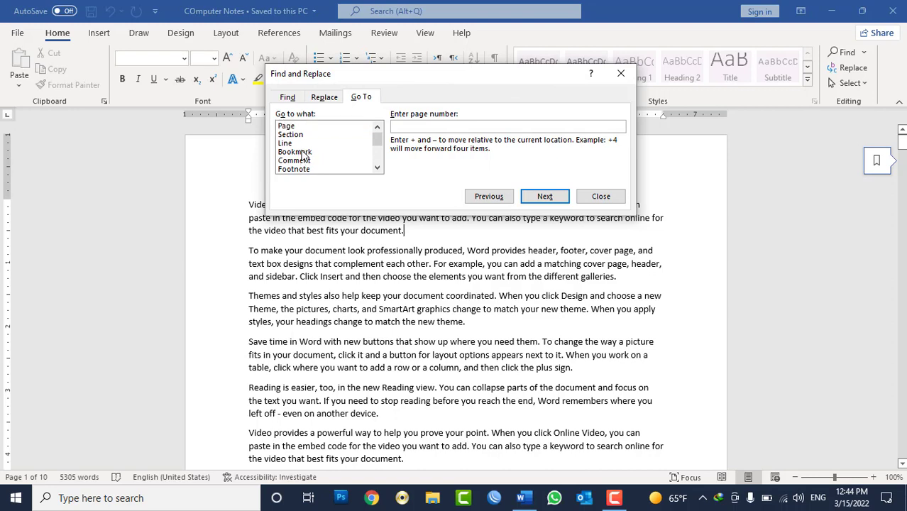
left_click(303, 152)
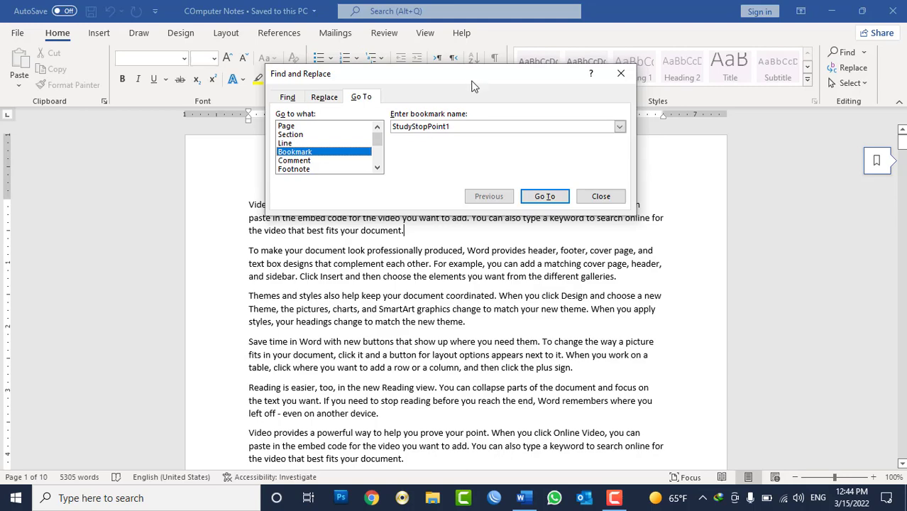
left_click(544, 196)
left_click(648, 142)
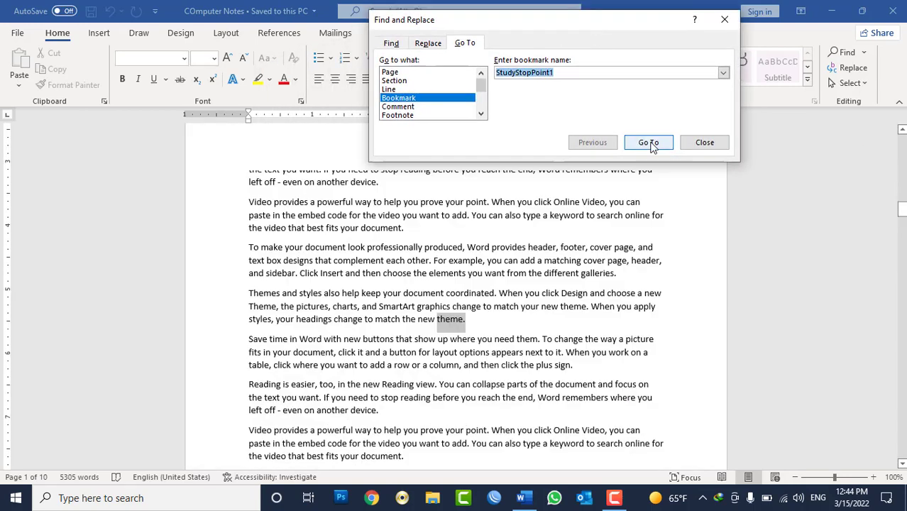
scroll(447, 247, "down", 2)
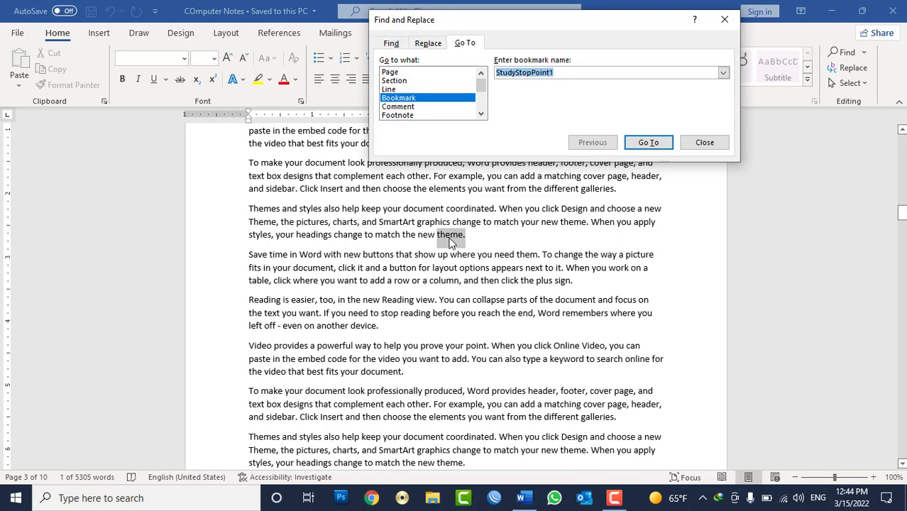
left_click(704, 143)
scroll(625, 249, "down", 2)
scroll(597, 227, "up", 1)
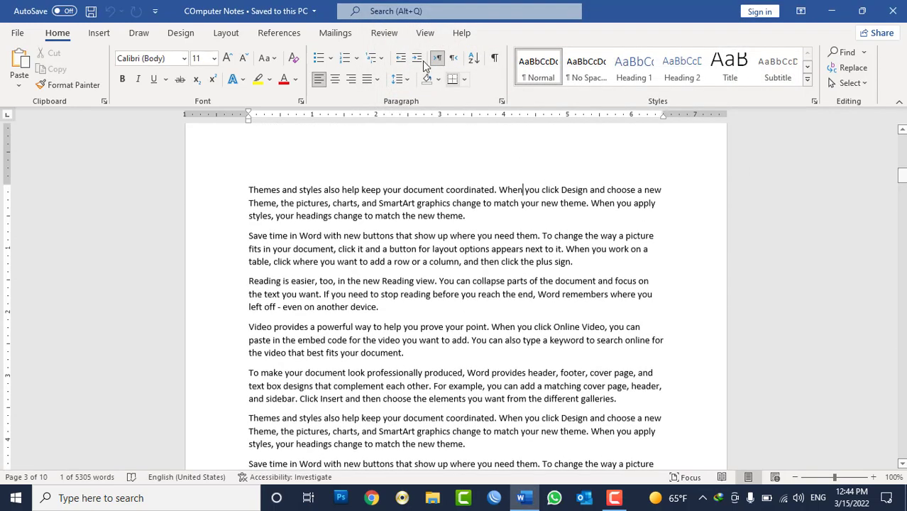
- Jump to the StudyStopPoint1 bookmark using Go To in the Bookmark dialog
left_click(98, 32)
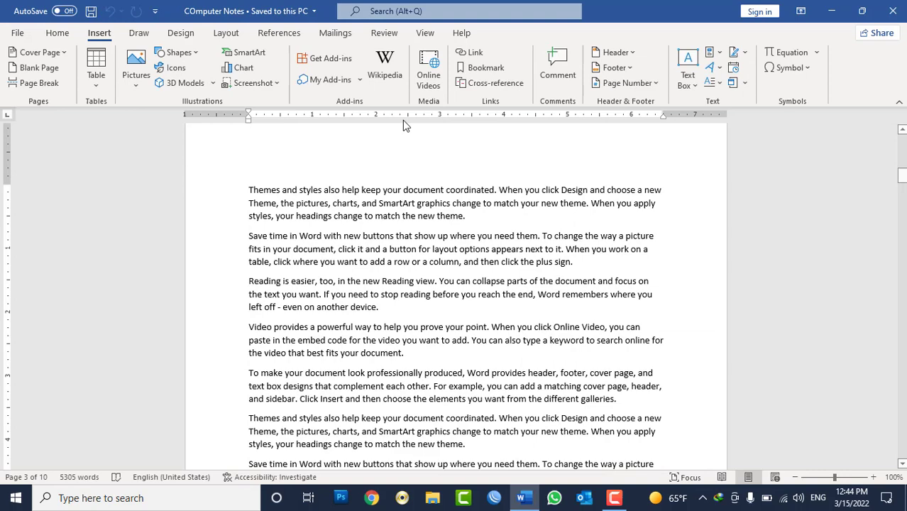
left_click(486, 67)
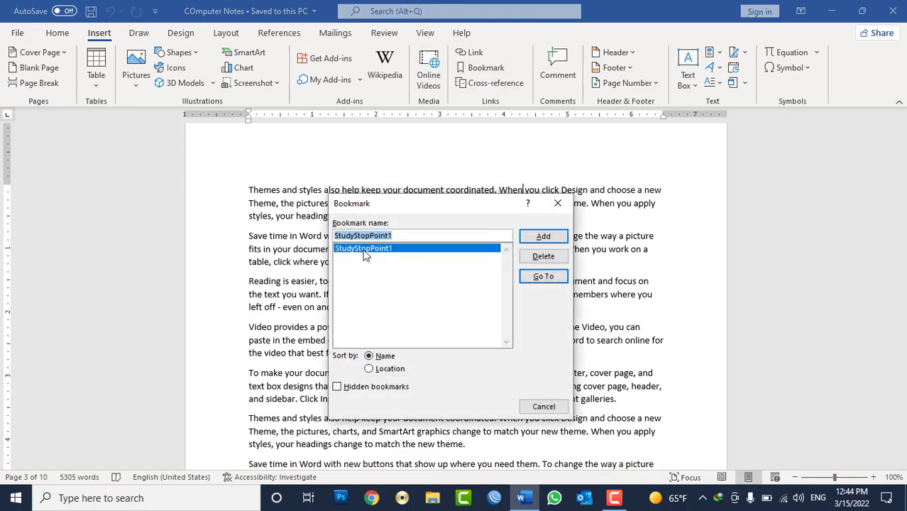
left_click(548, 281)
mouse_move(476, 205)
left_mouse_down()
mouse_move(545, 324)
mouse_move(551, 130)
left_mouse_up()
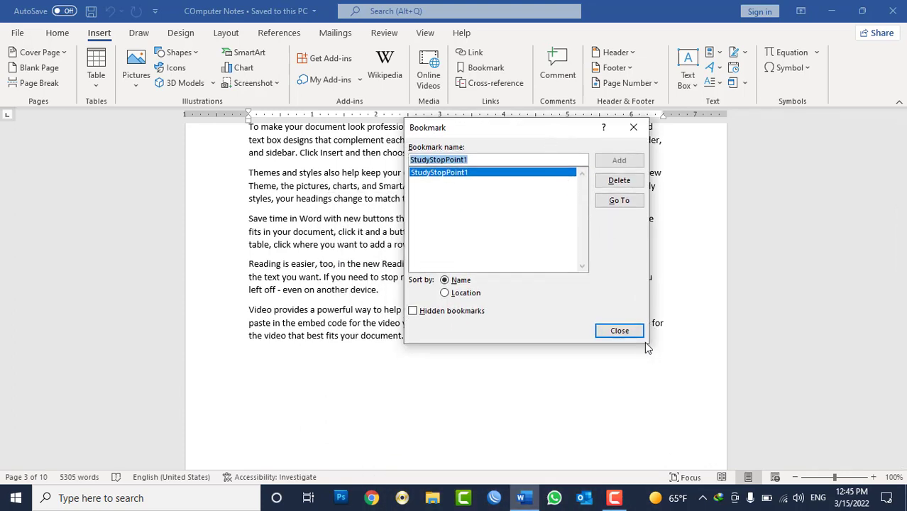
- Close the Bookmark dialog and Word, then refresh the desktop
left_click(617, 330)
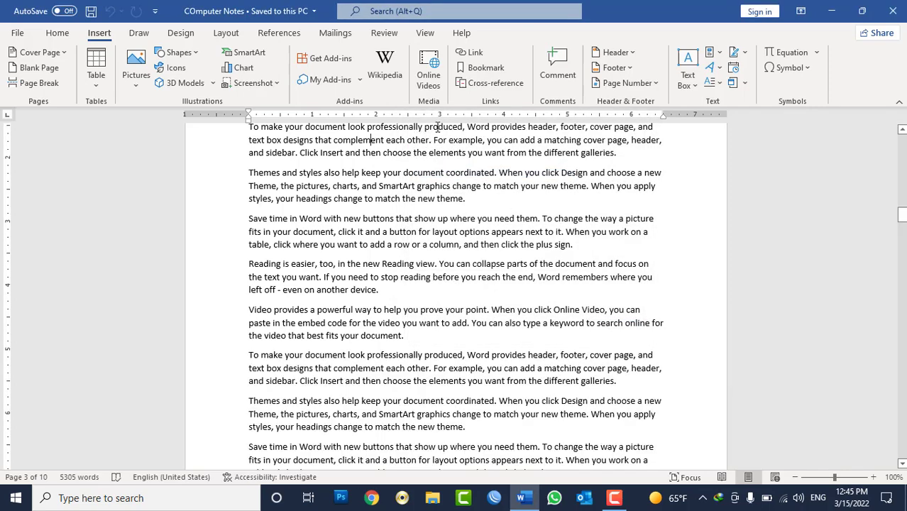
left_click(894, 10)
right_click(391, 122)
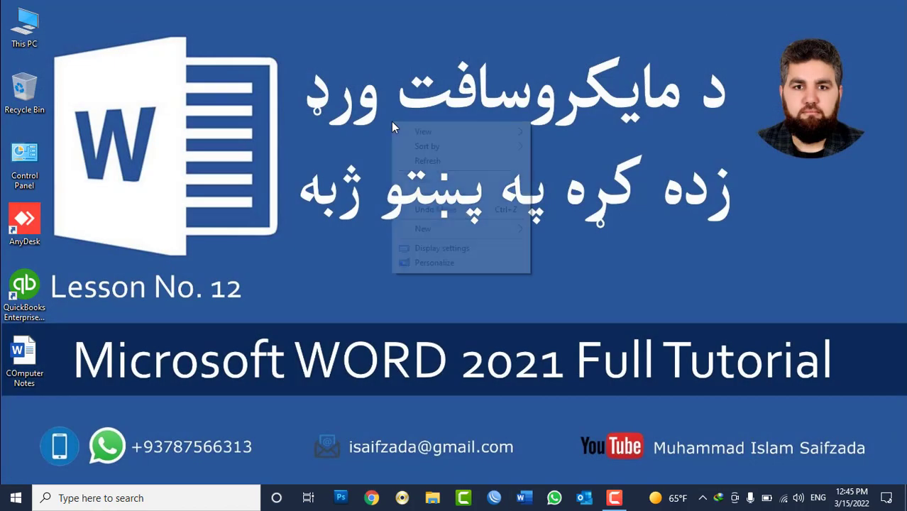